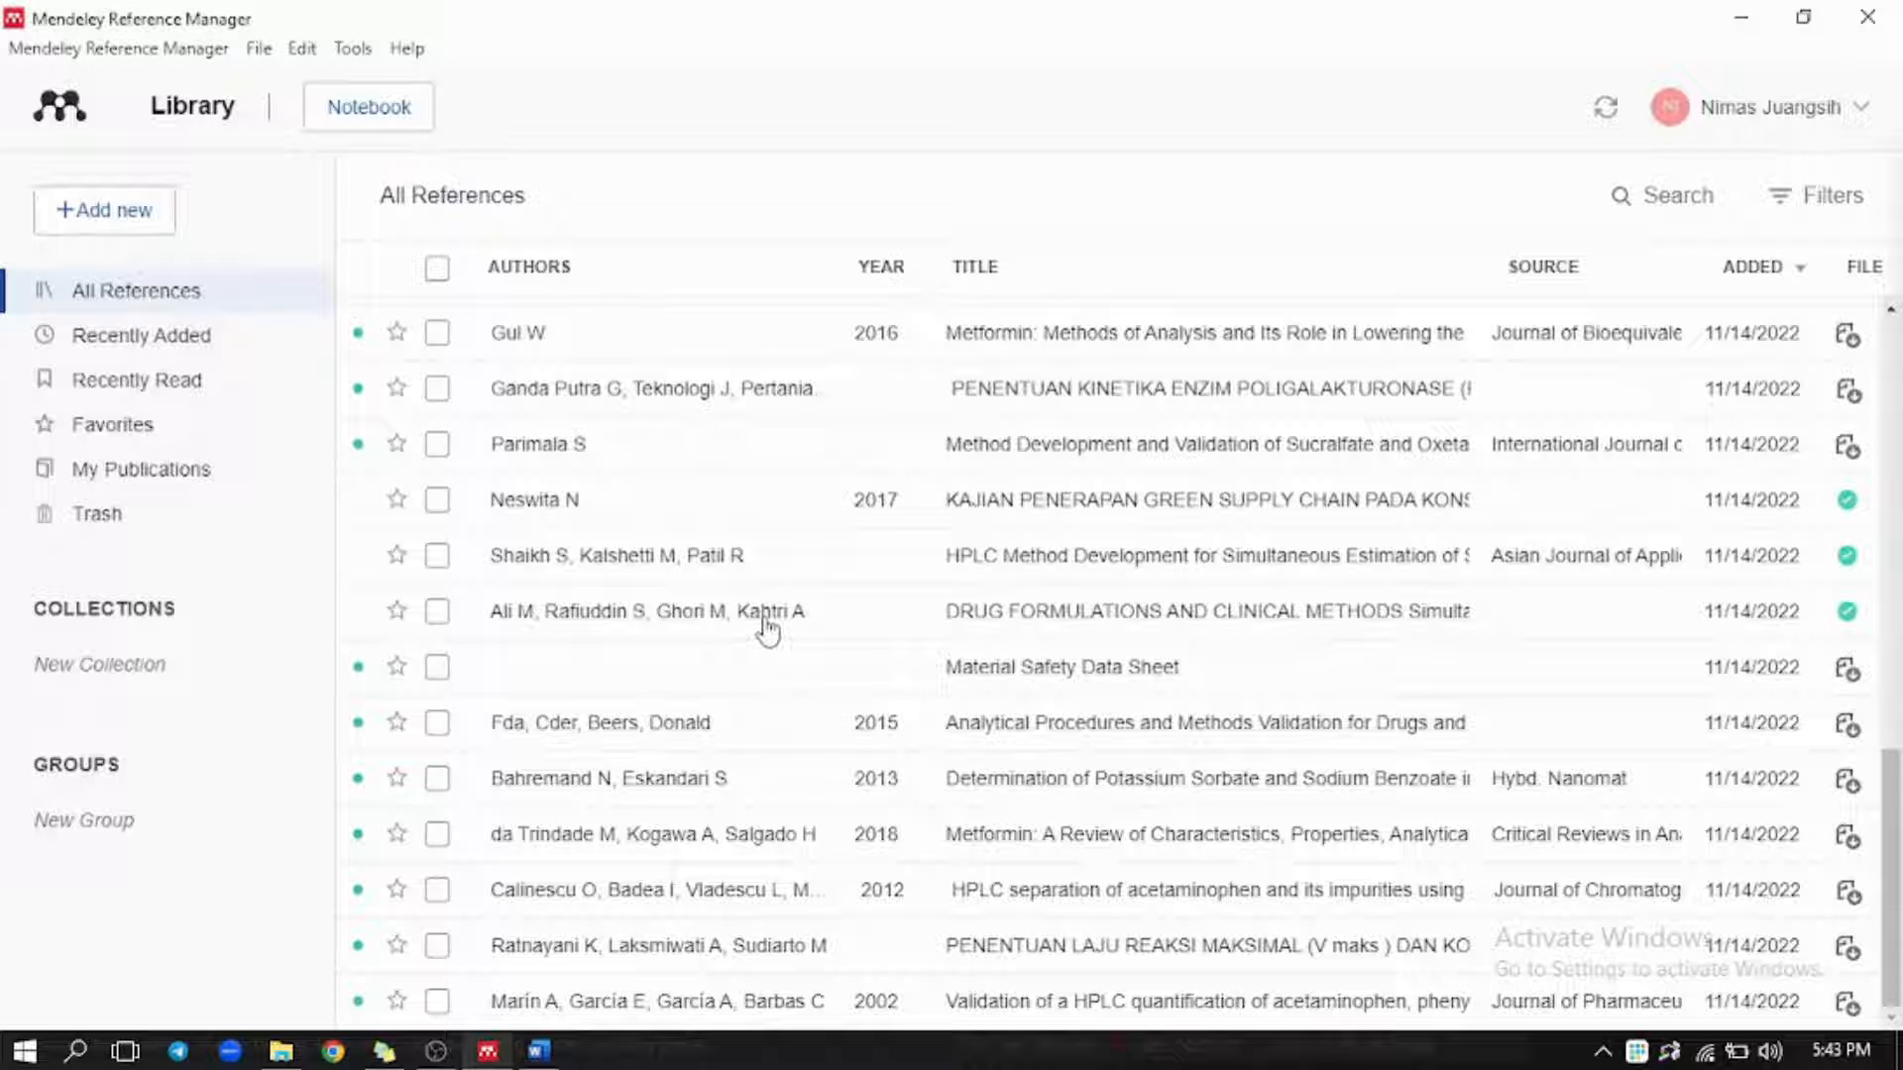
Look through all references in the Mendeley library, from the oldest entries up to the newest.
{"action": "scroll", "coordinate": [768, 629], "scroll_direction": "up", "scroll_amount": 6}
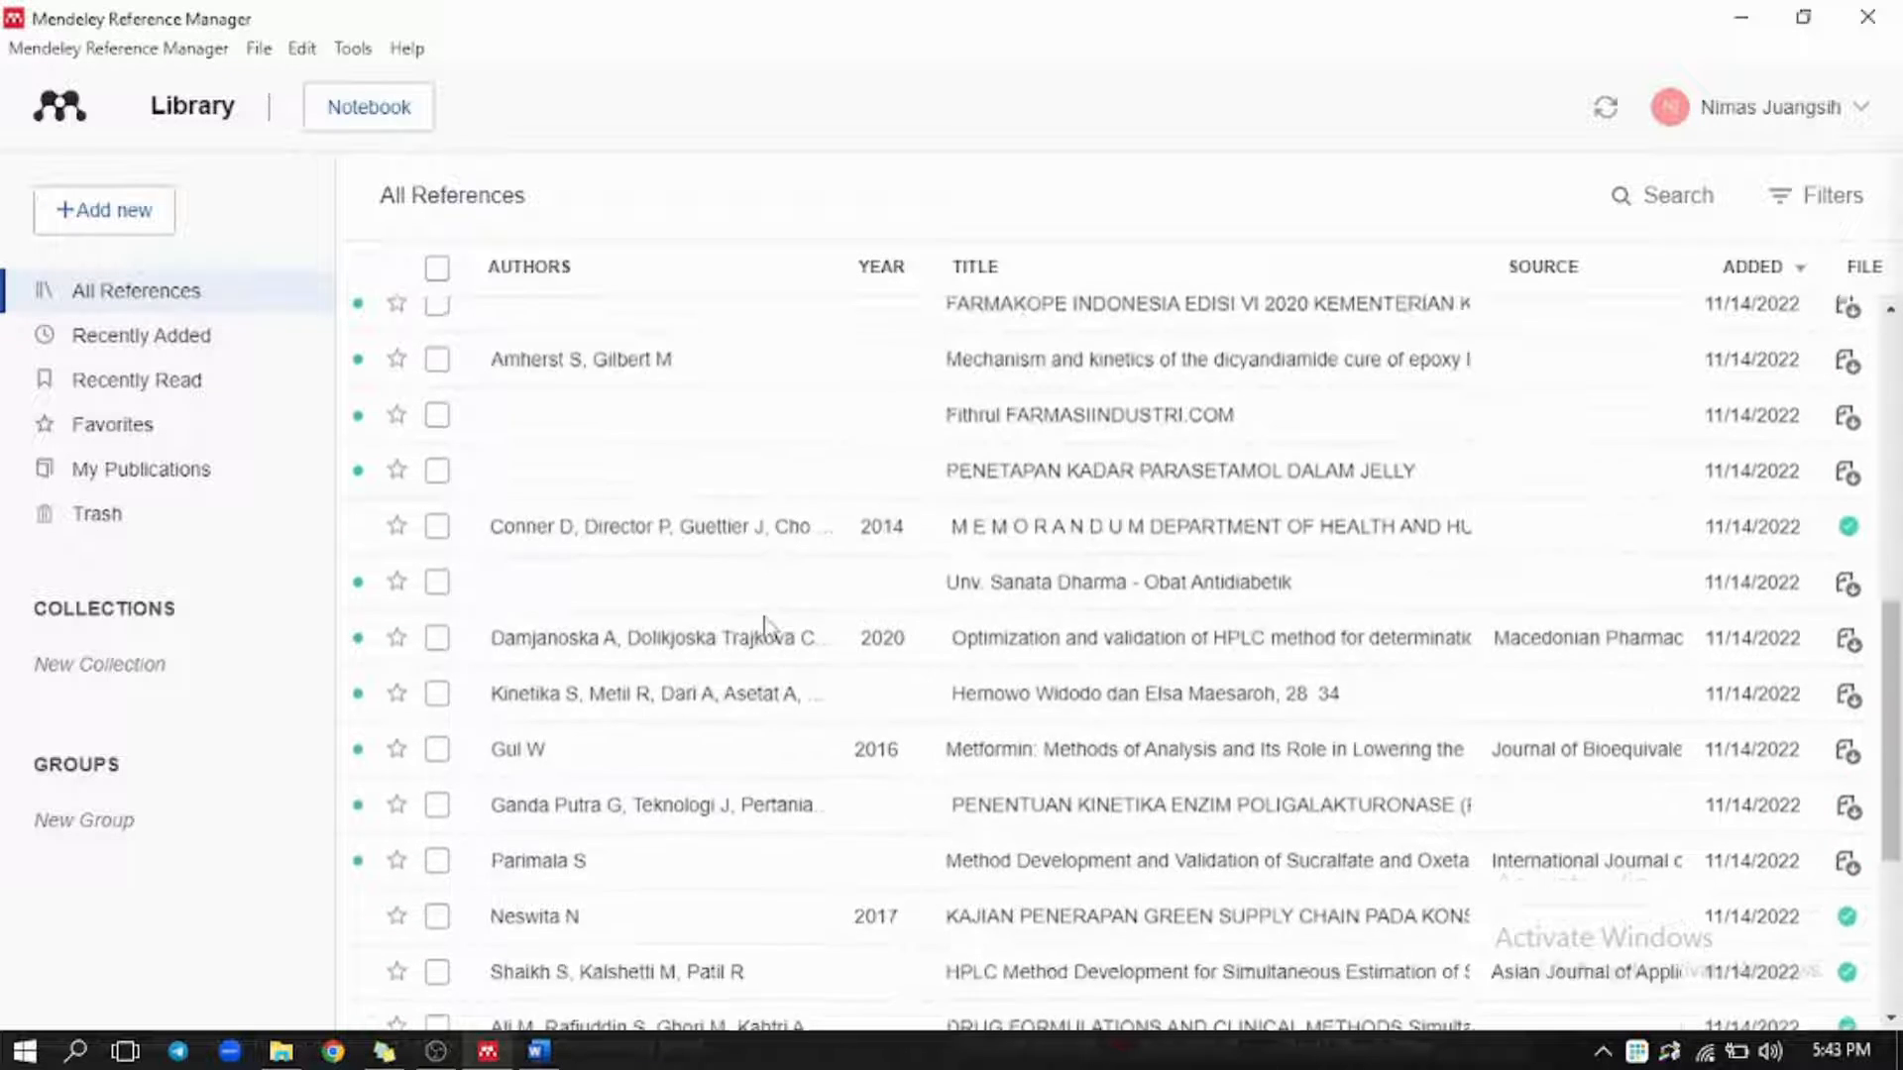
{"action": "scroll", "coordinate": [770, 629], "scroll_direction": "up", "scroll_amount": 5}
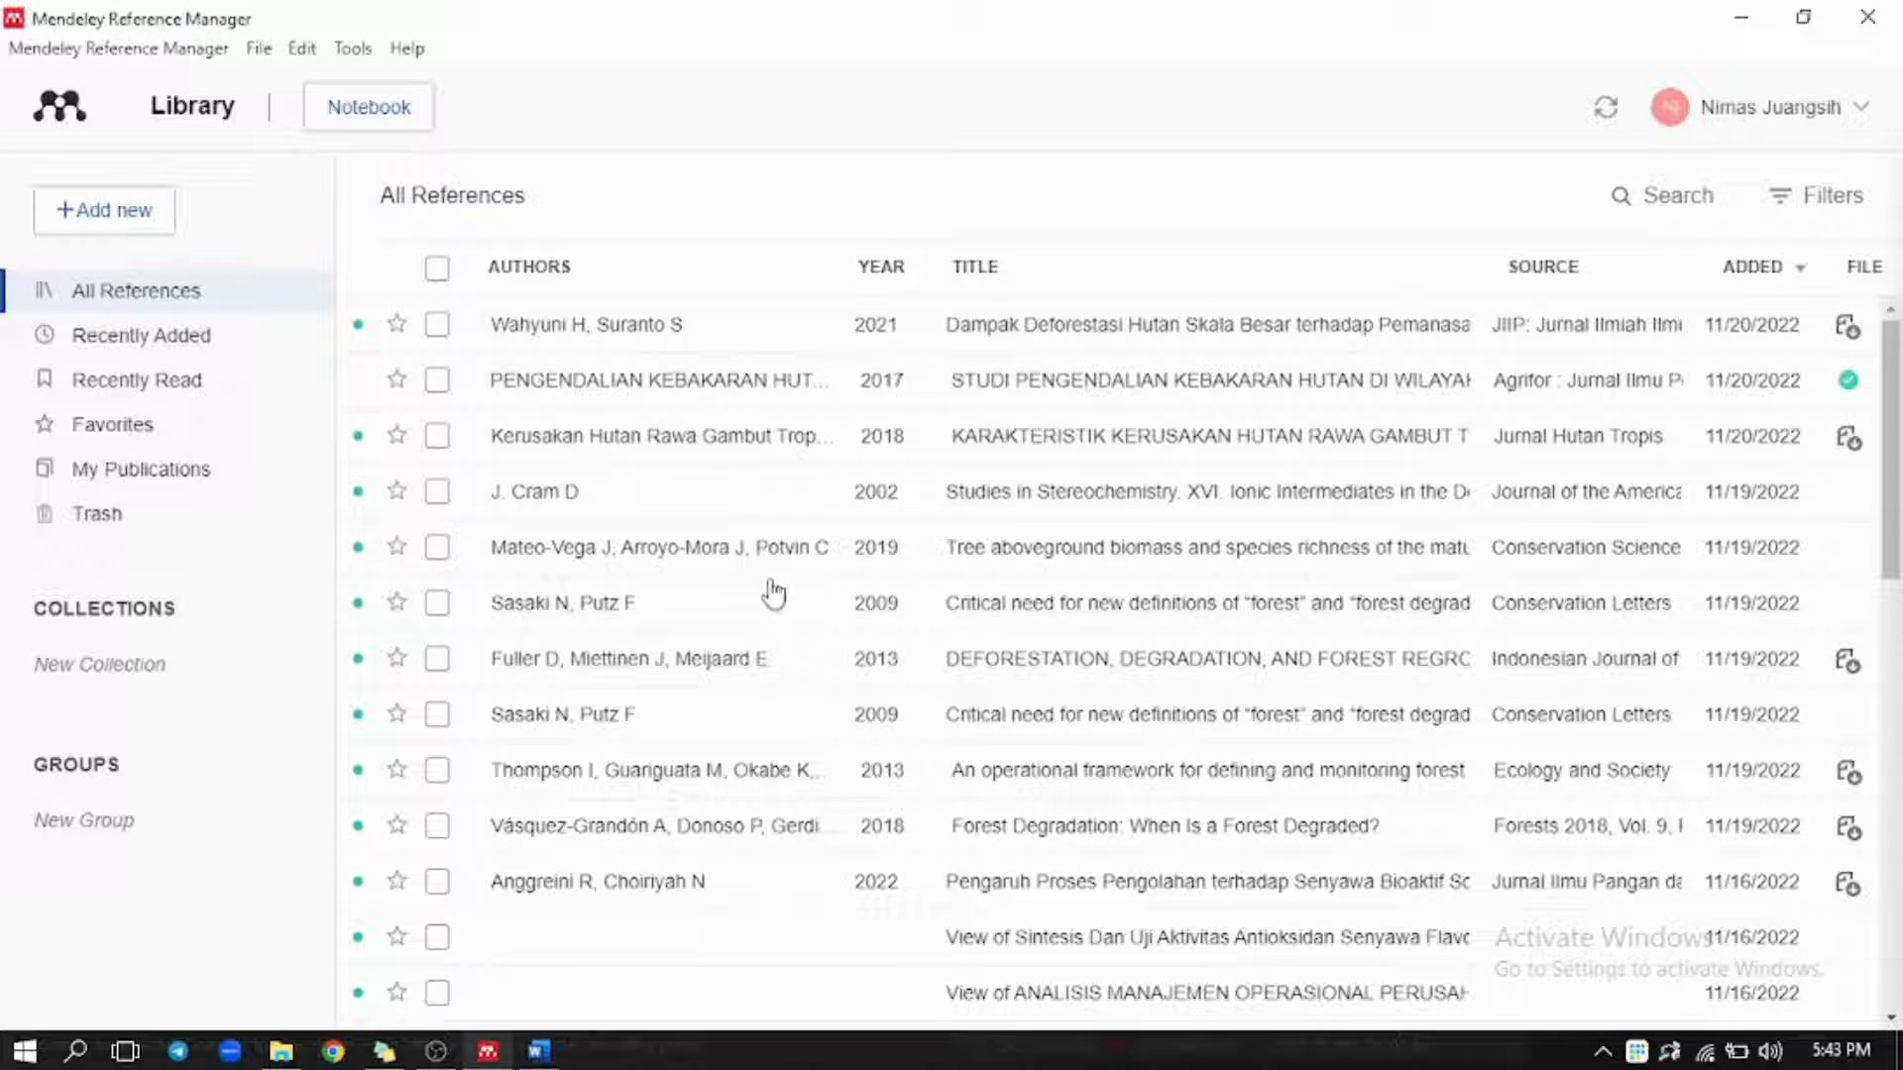
{"action": "scroll", "coordinate": [1081, 600], "scroll_direction": "down", "scroll_amount": 5}
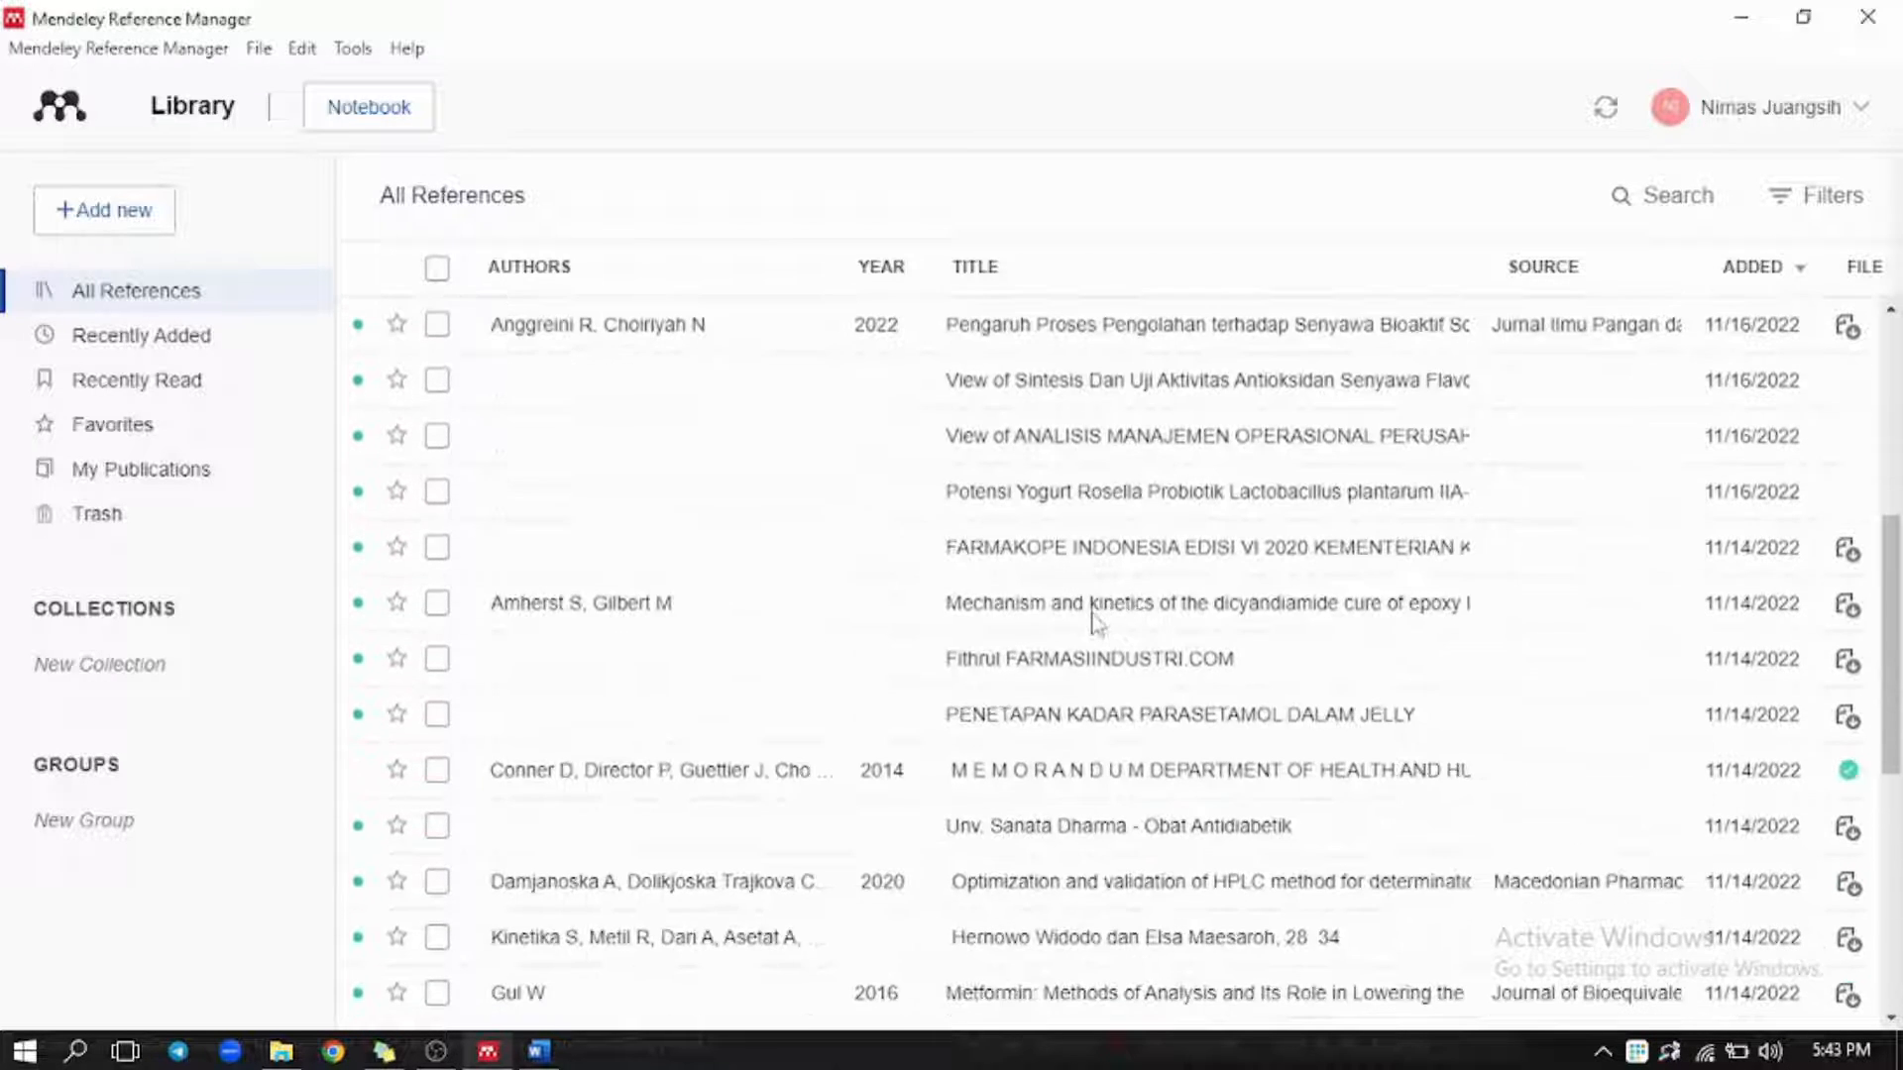
{"action": "scroll", "coordinate": [810, 604], "scroll_direction": "up", "scroll_amount": 5}
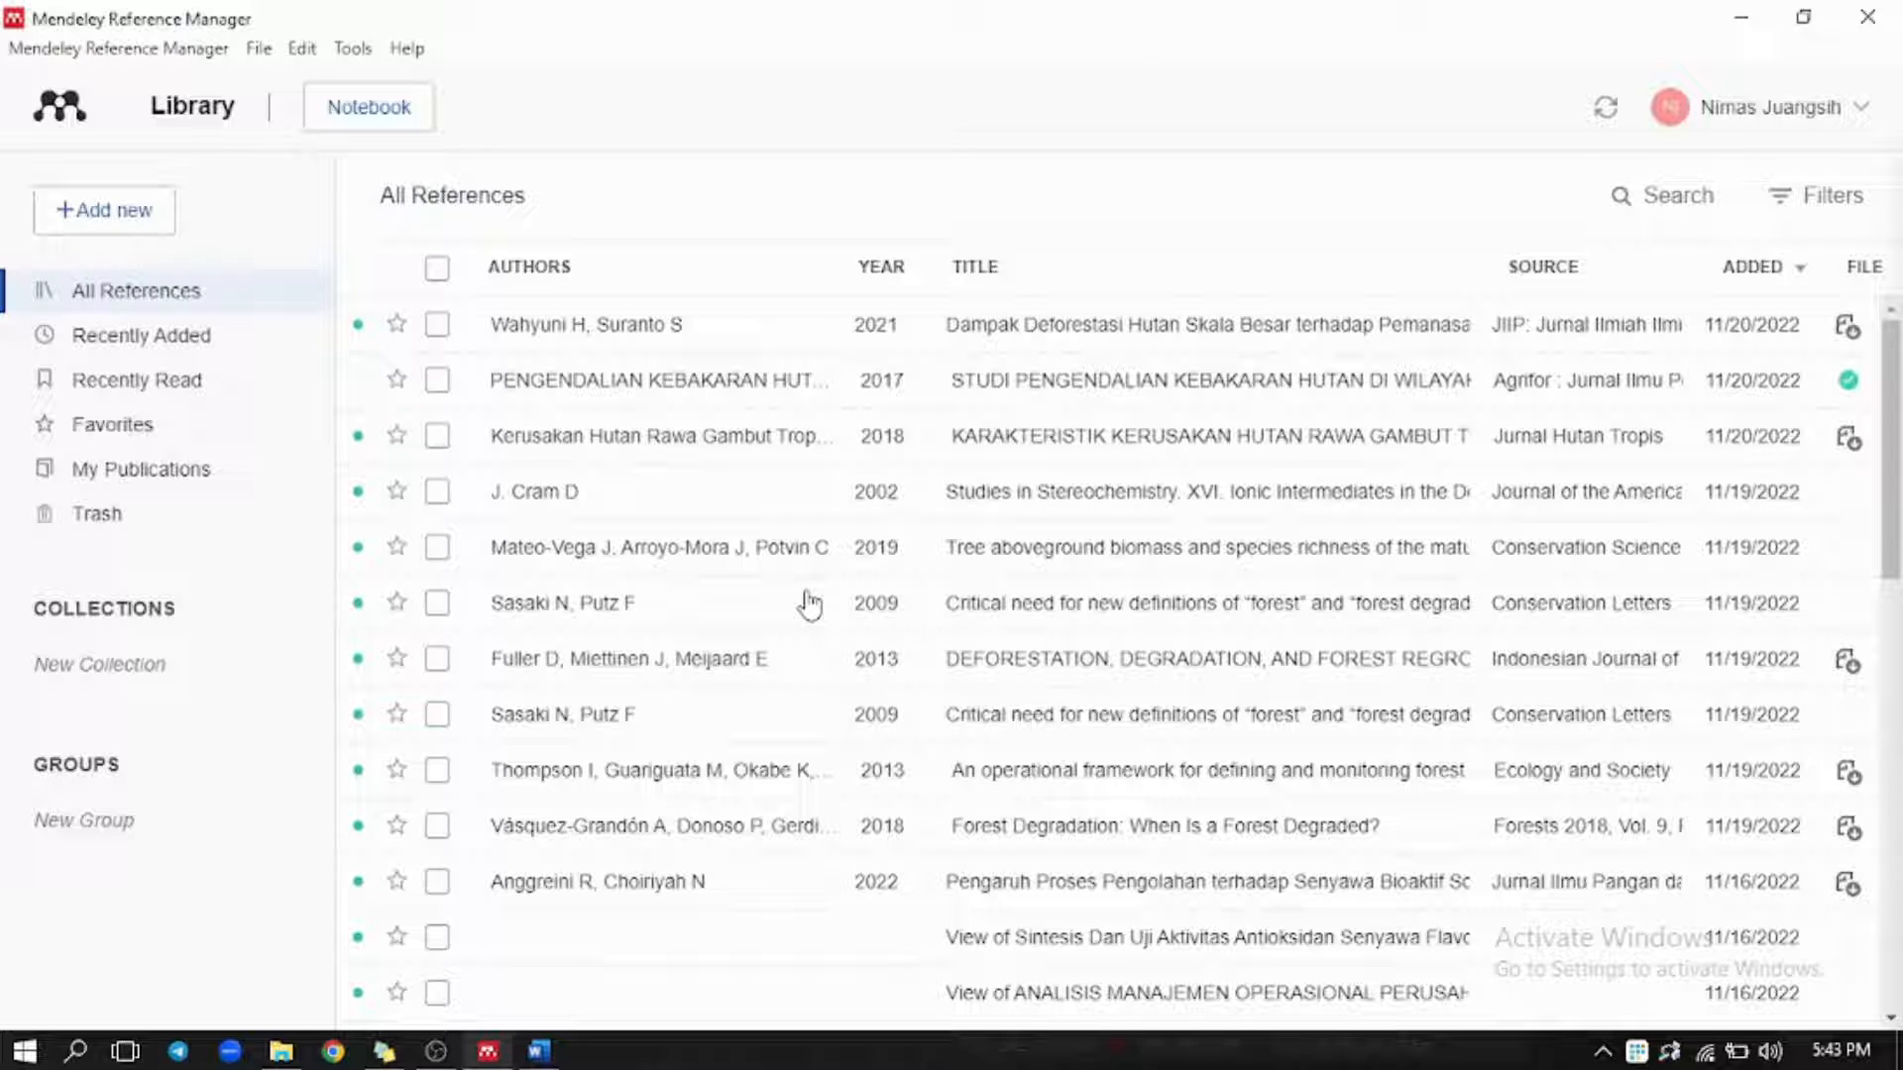
{"action": "scroll", "coordinate": [809, 605], "scroll_direction": "down", "scroll_amount": 3}
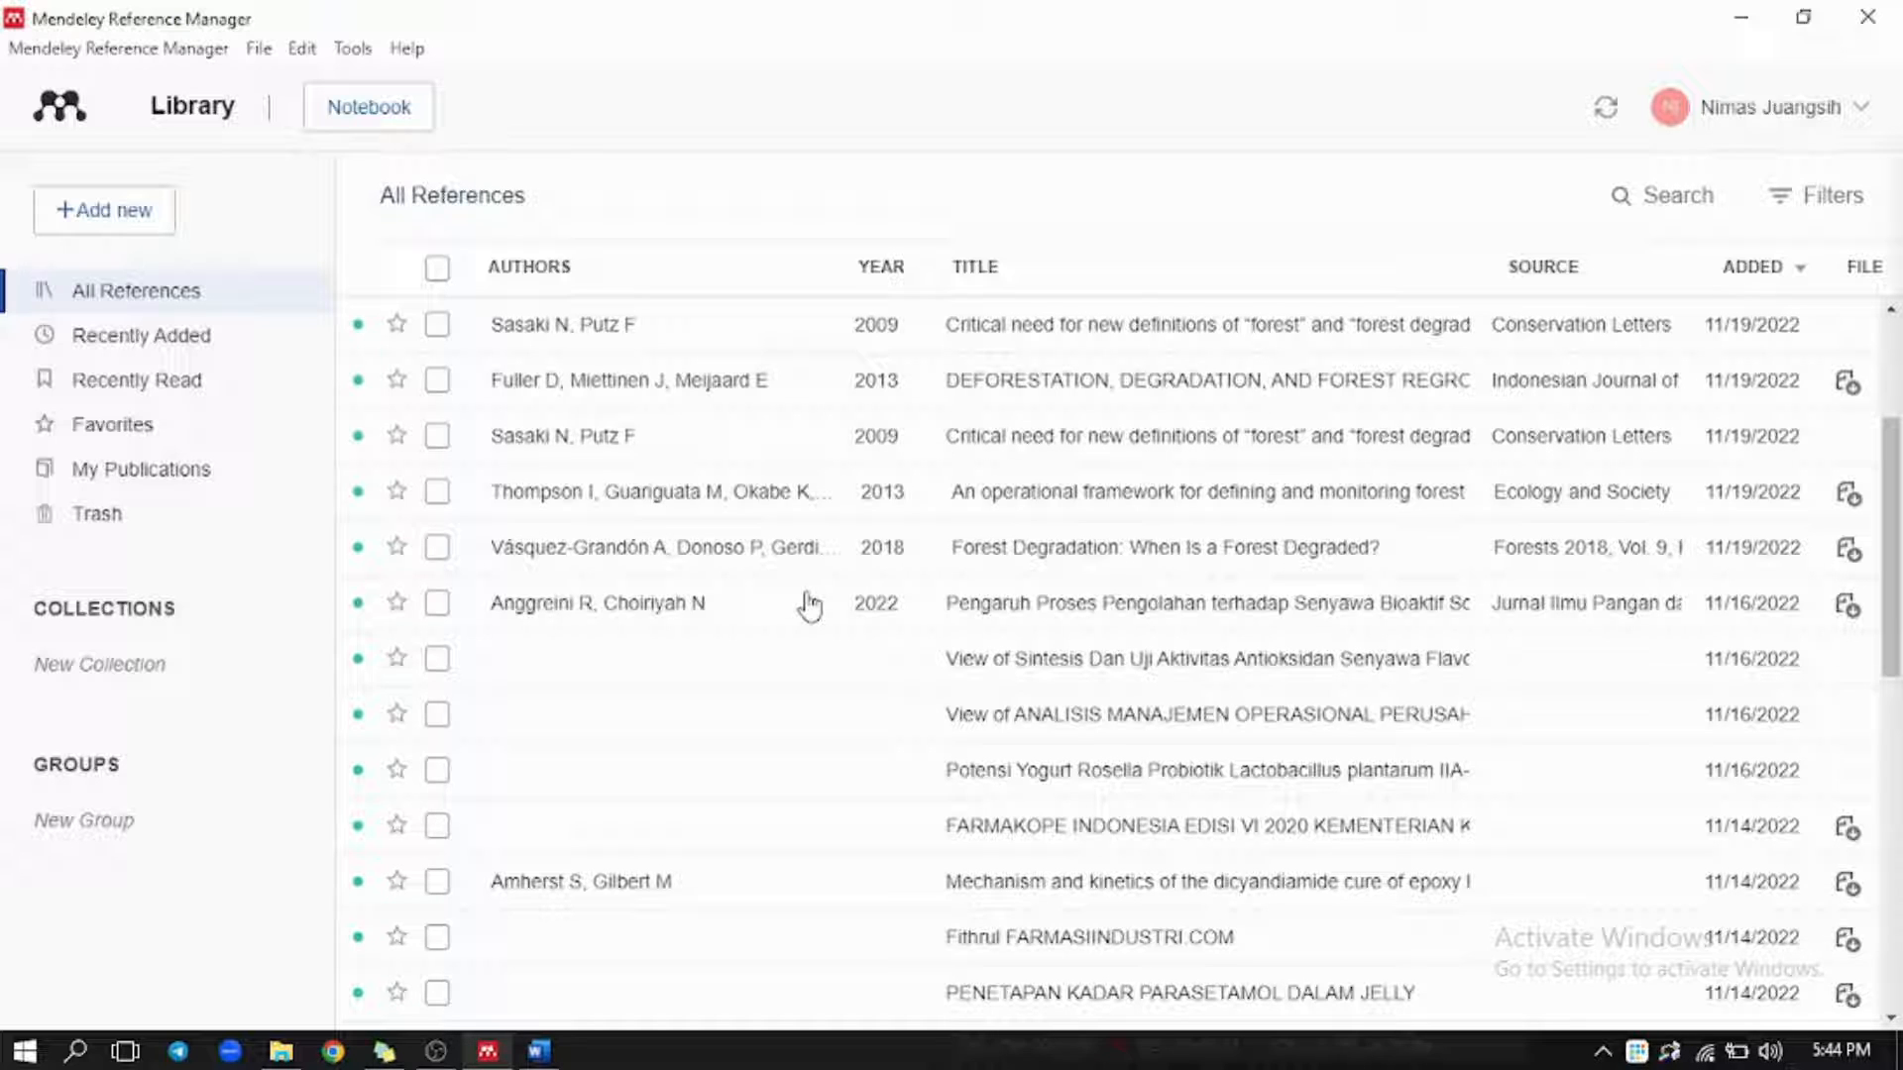
Switch to the CONTOH SITASI document in Word and review the sample citations and the practice paragraphs below them.
{"action": "left_click", "coordinate": [540, 1057]}
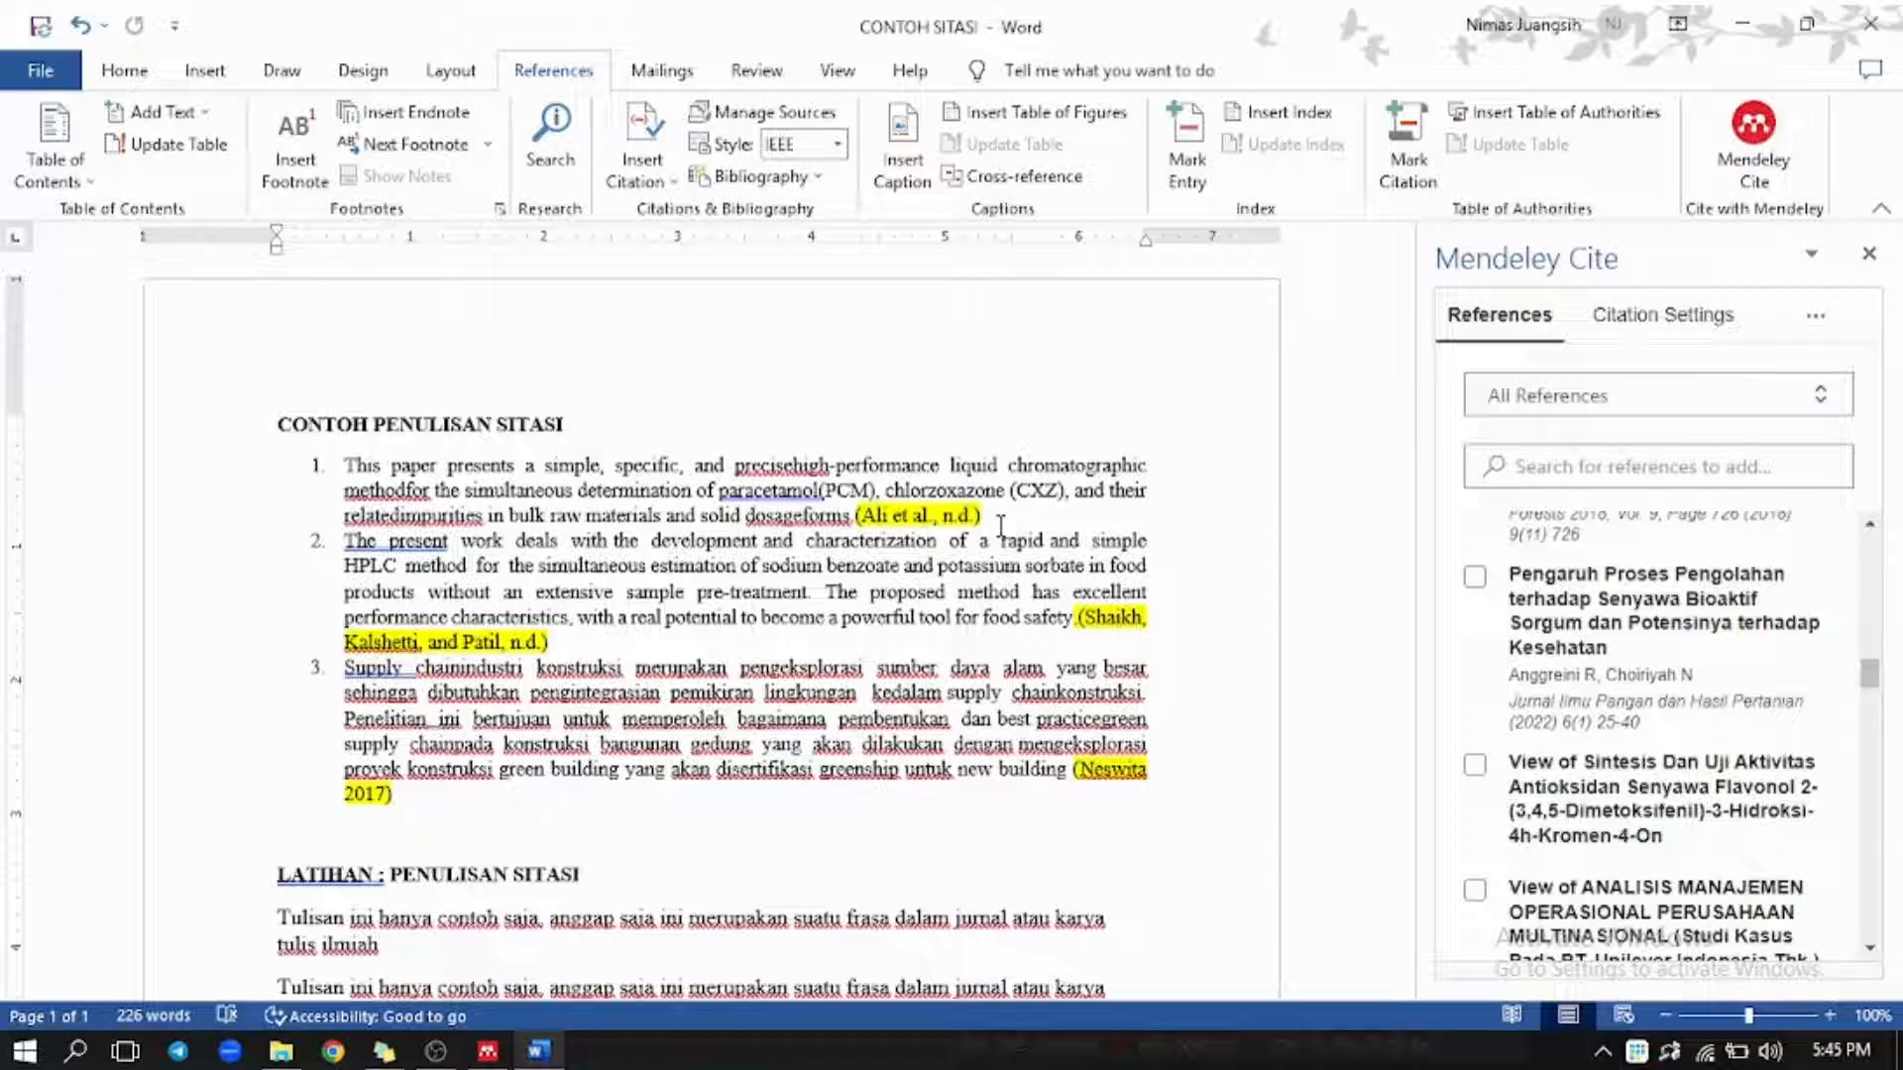
{"action": "scroll", "coordinate": [882, 534], "scroll_direction": "down", "scroll_amount": 1}
{"action": "left_click", "coordinate": [874, 453]}
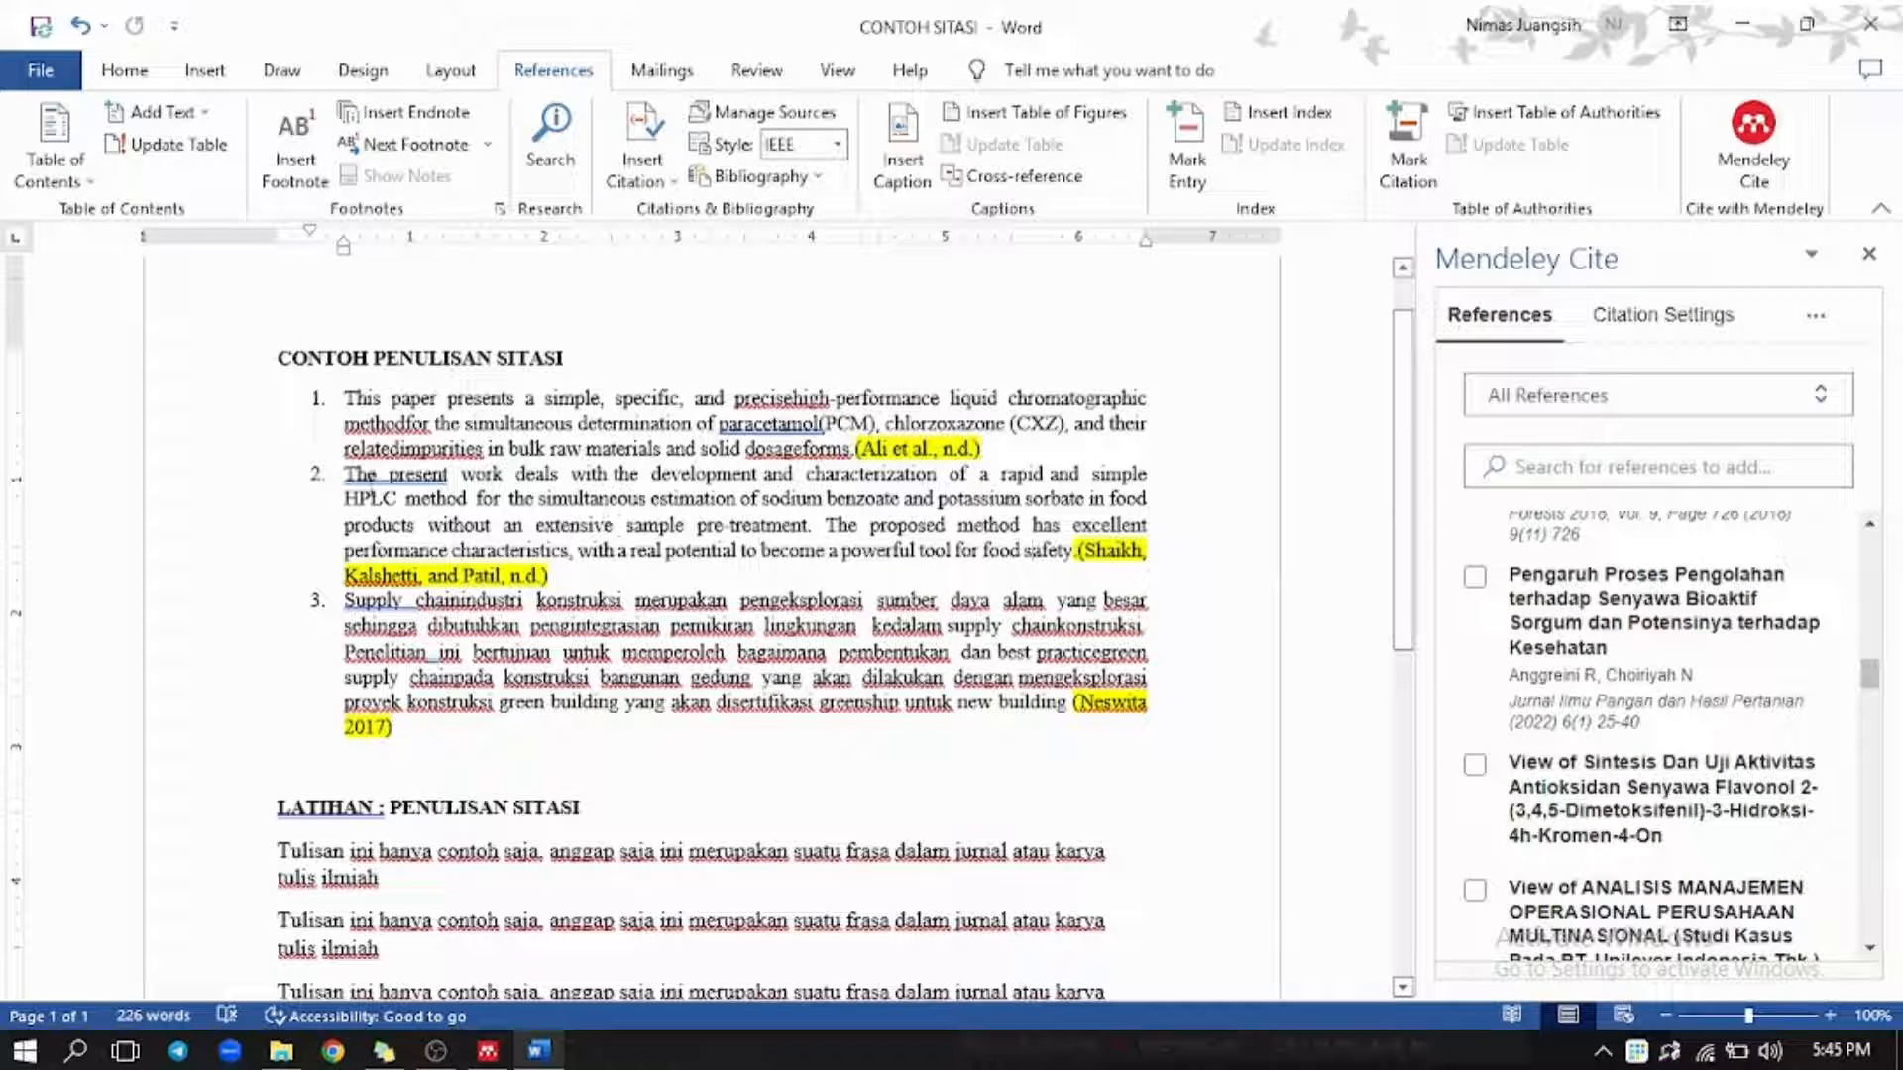
{"action": "left_click_drag", "start_coordinate": [347, 485], "coordinate": [1077, 577]}
{"action": "left_click", "coordinate": [763, 560]}
{"action": "scroll", "coordinate": [759, 664], "scroll_direction": "down", "scroll_amount": 5}
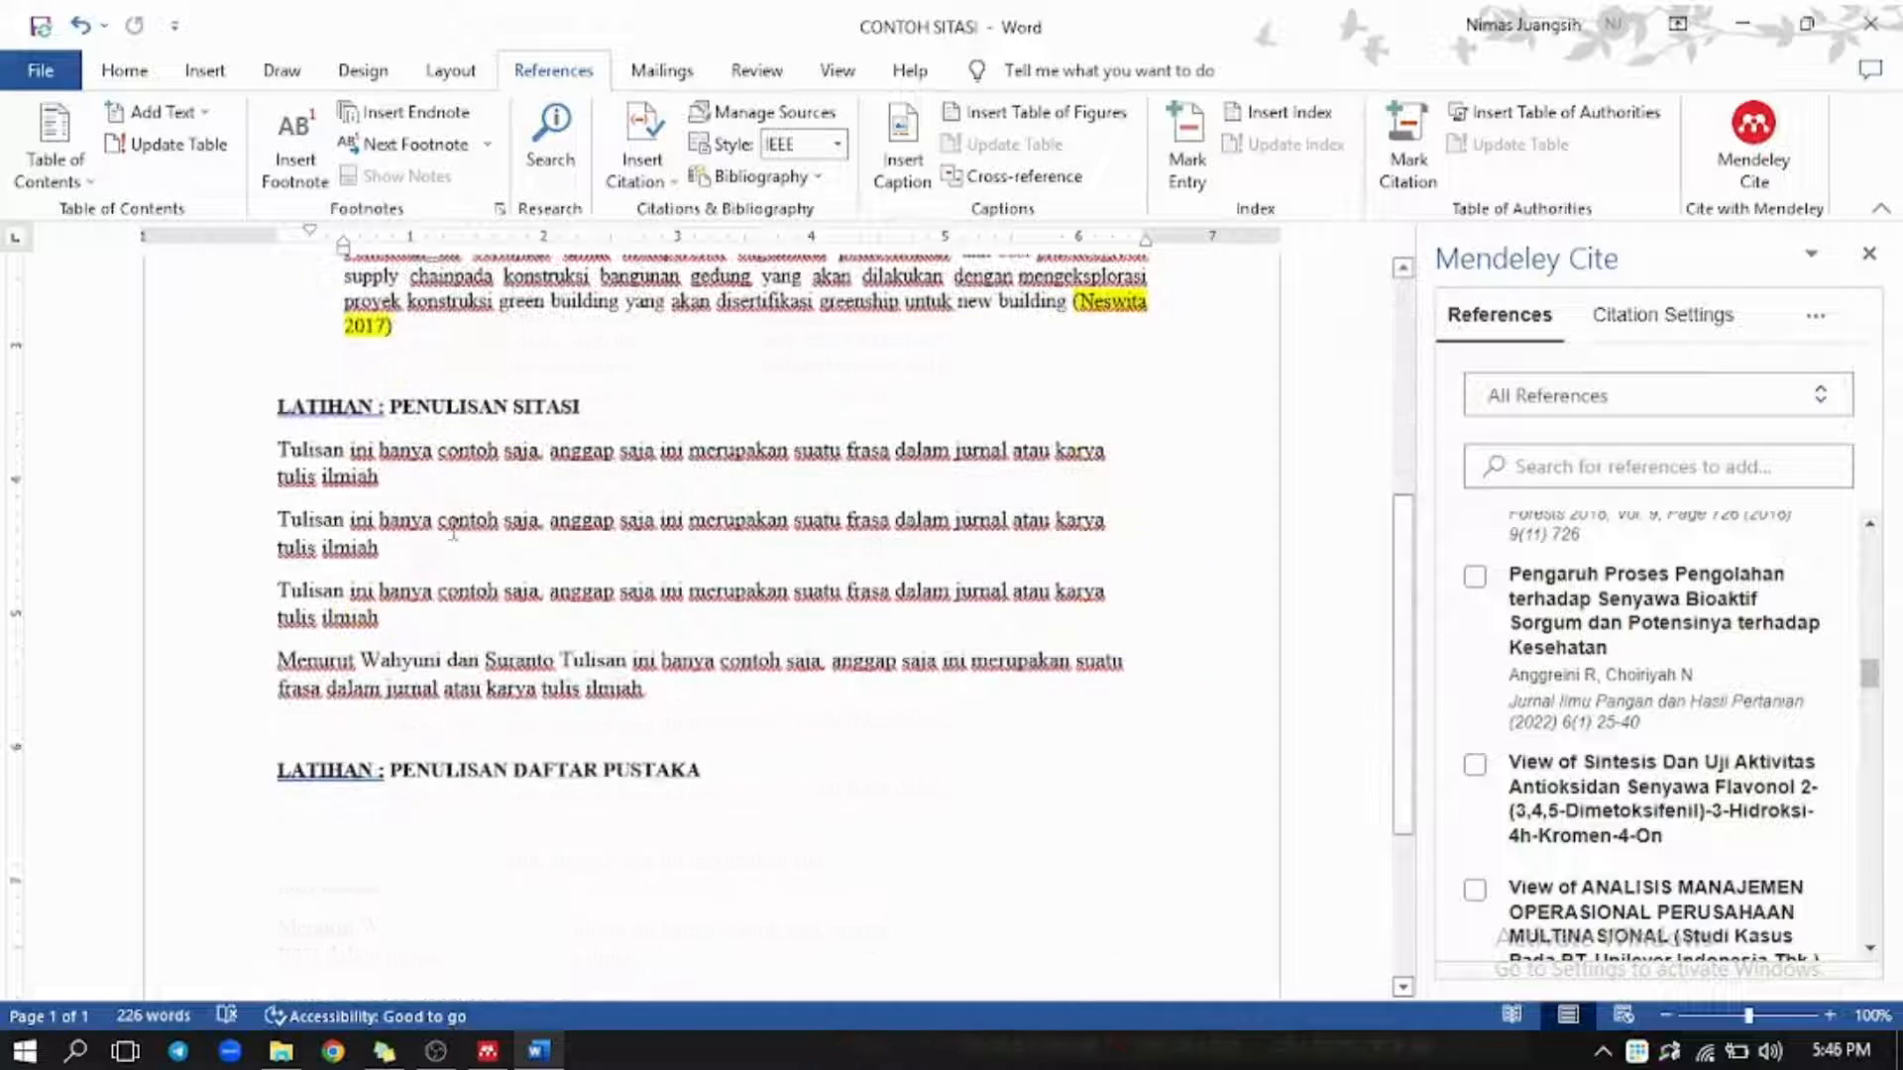
Place the text cursor at the end of the first practice paragraph and look through the Mendeley Cite references up to the newest.
{"action": "left_click", "coordinate": [487, 484]}
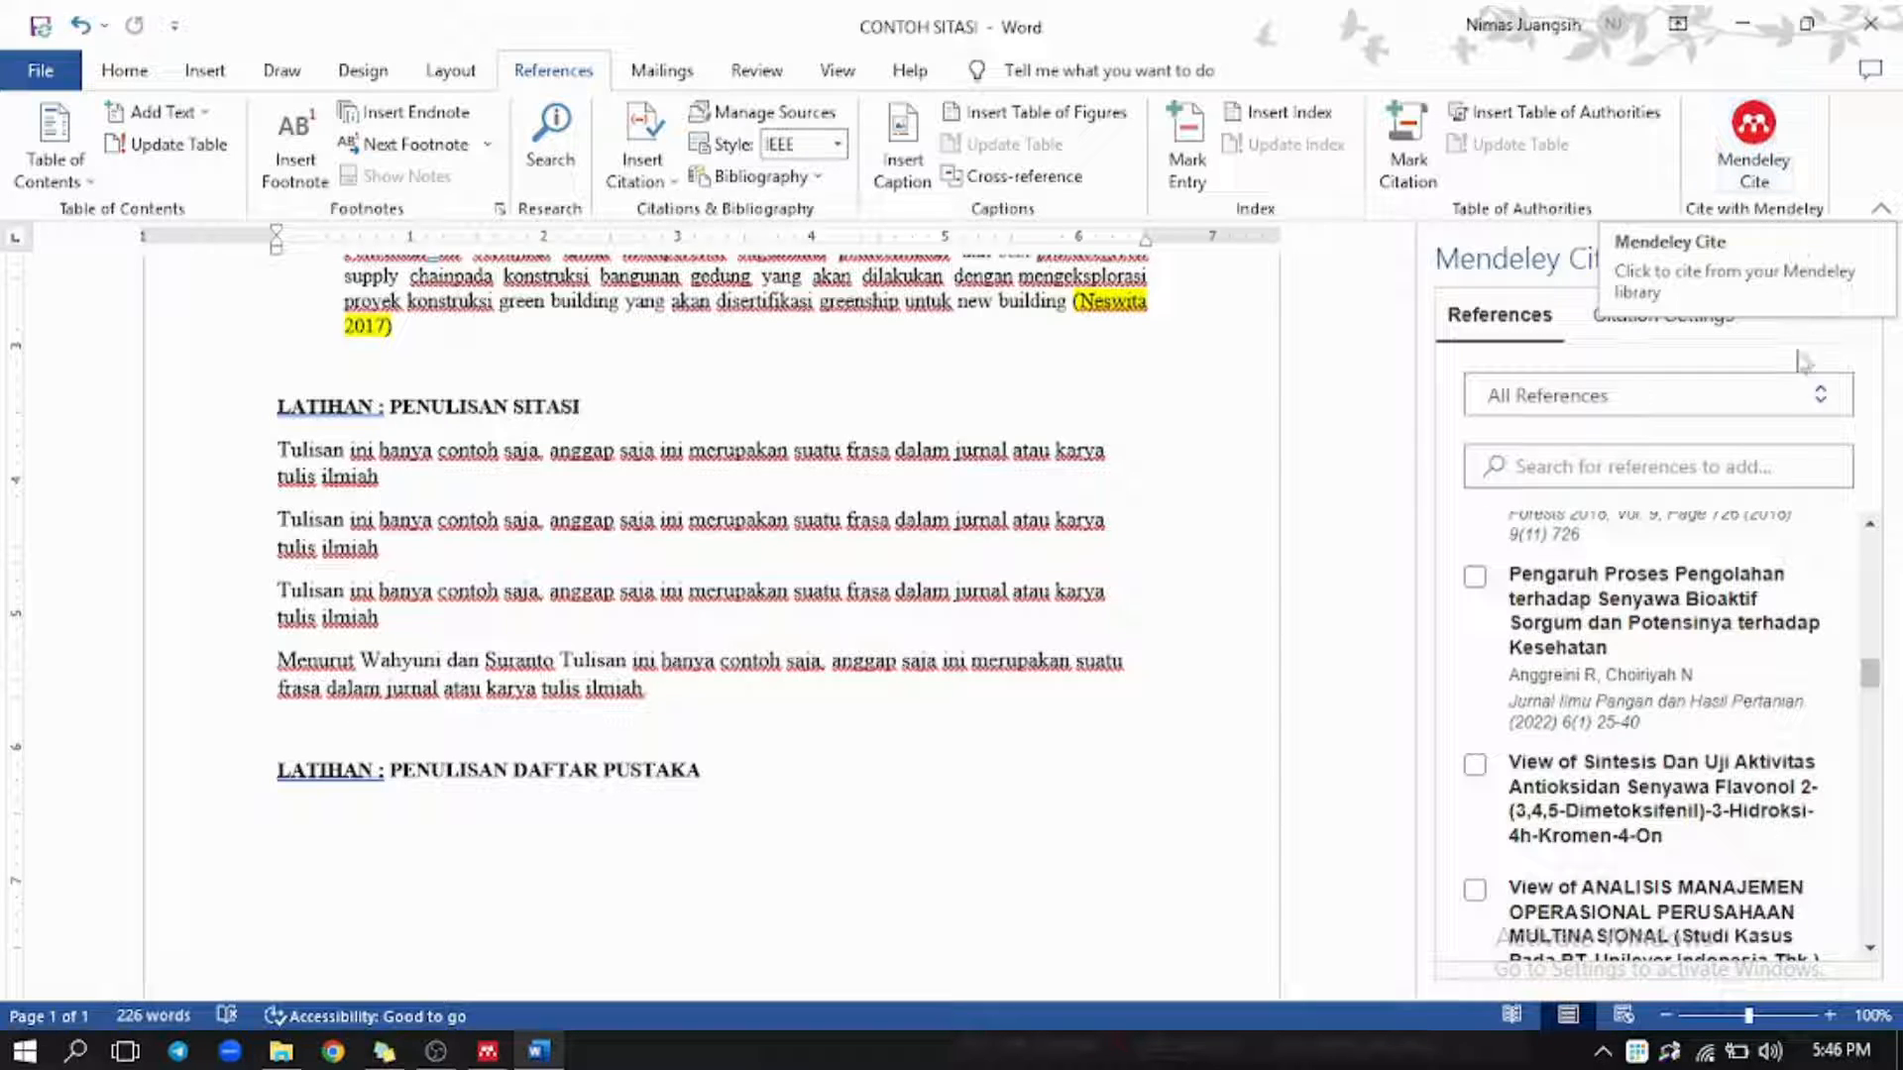
{"action": "scroll", "coordinate": [1688, 672], "scroll_direction": "up", "scroll_amount": 3}
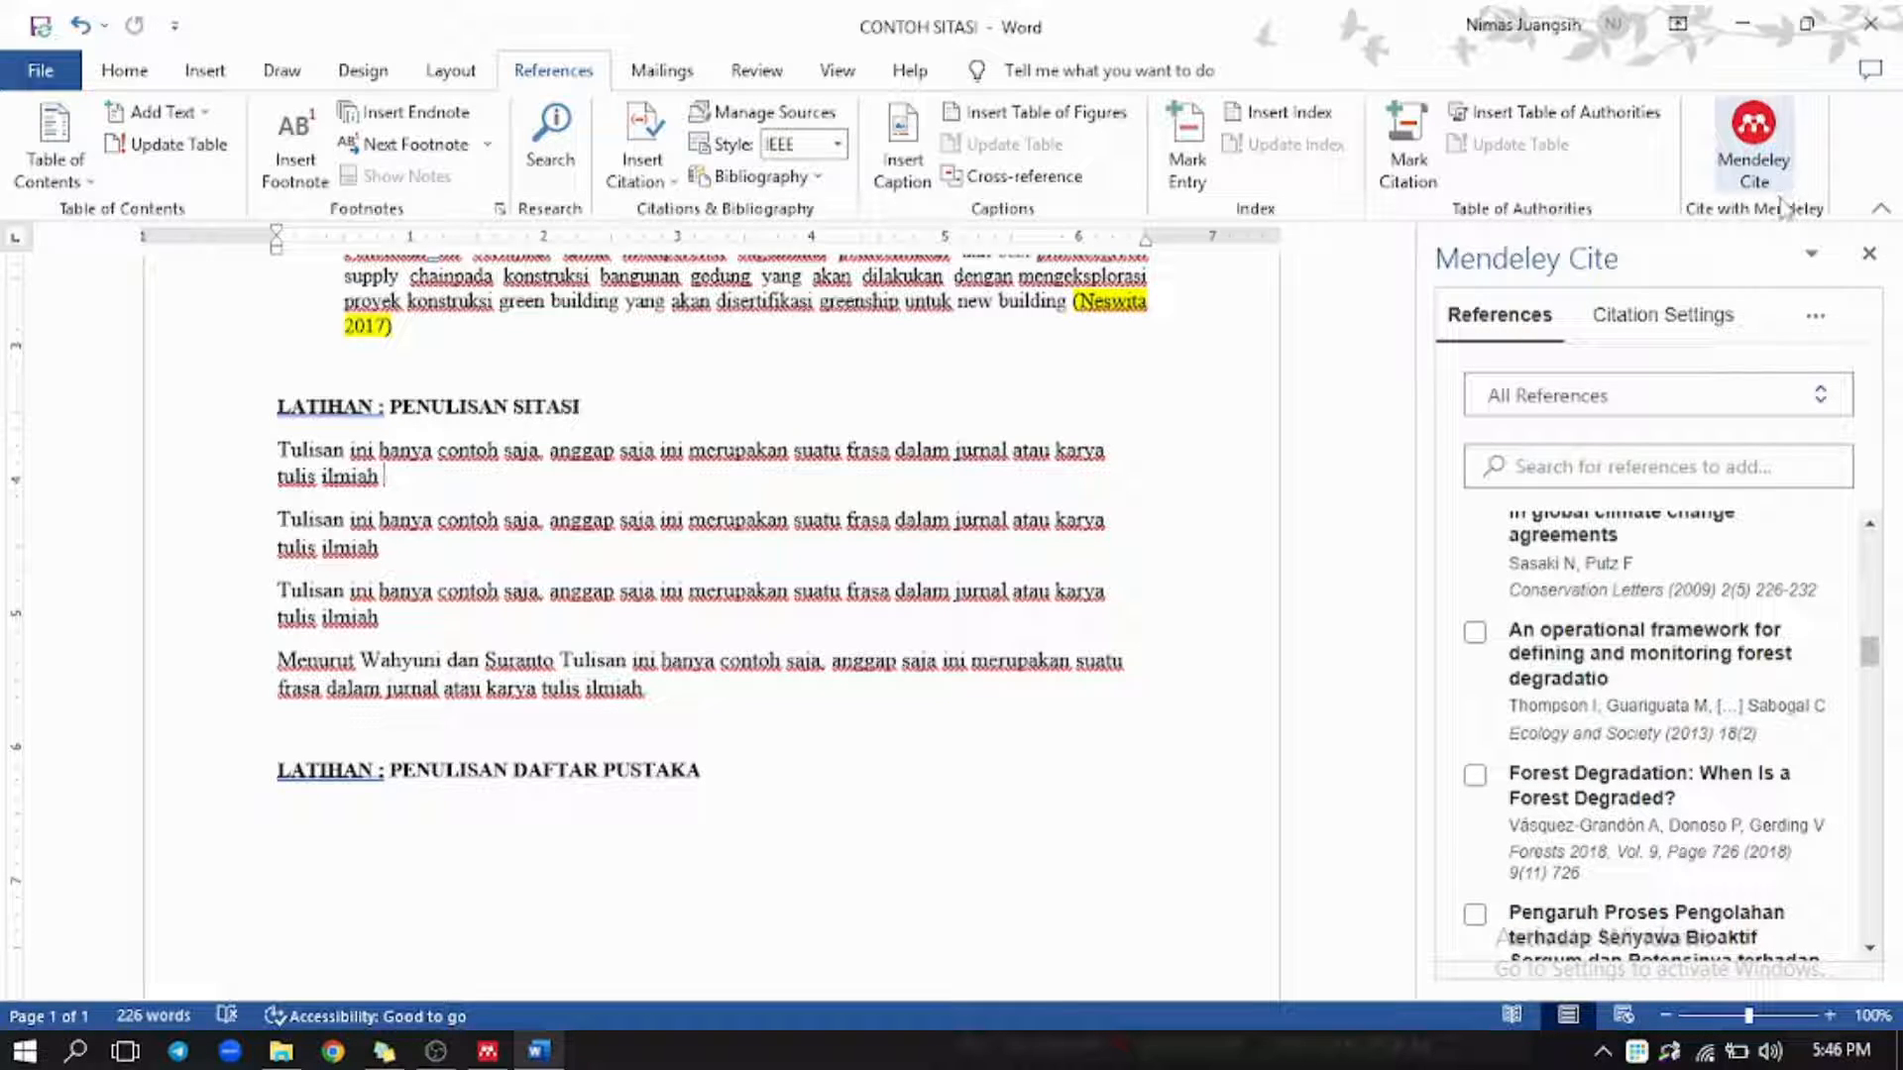
{"action": "scroll", "coordinate": [1700, 693], "scroll_direction": "up", "scroll_amount": 5}
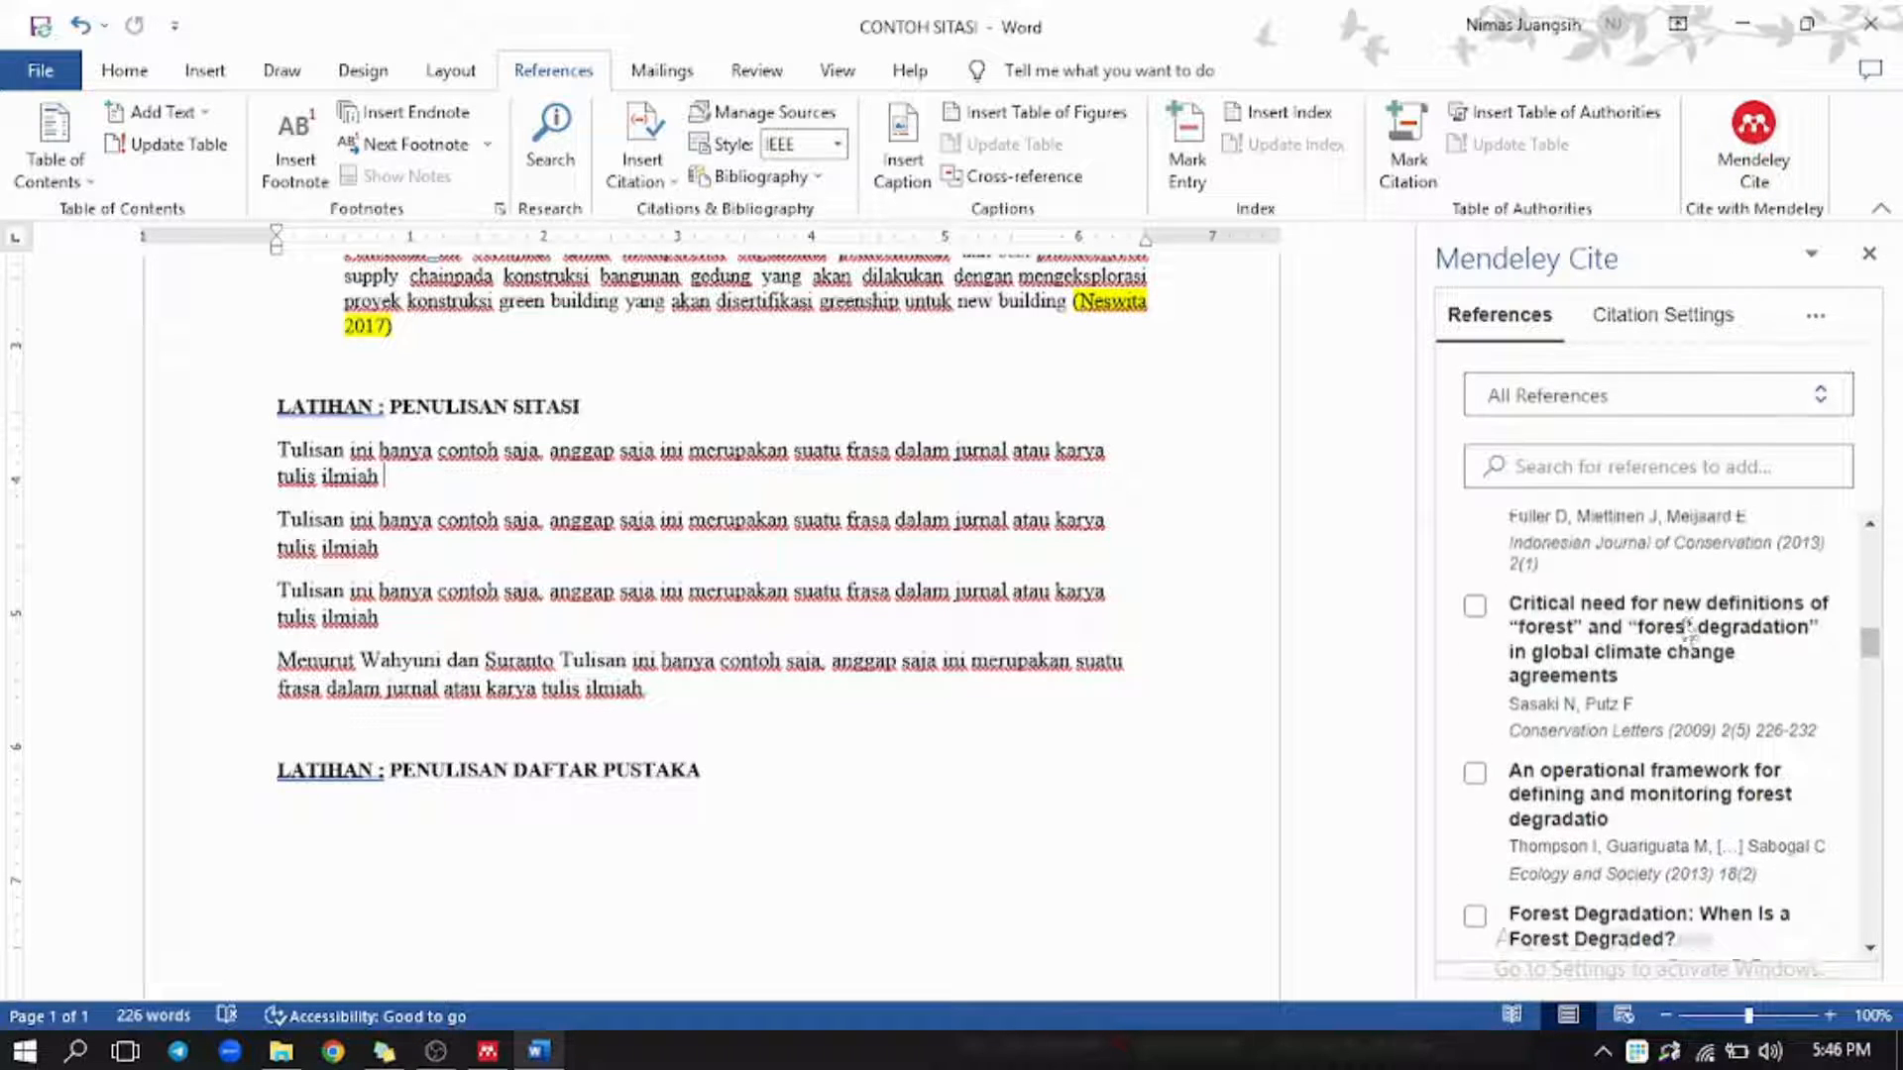
{"action": "scroll", "coordinate": [1698, 734], "scroll_direction": "up", "scroll_amount": 5}
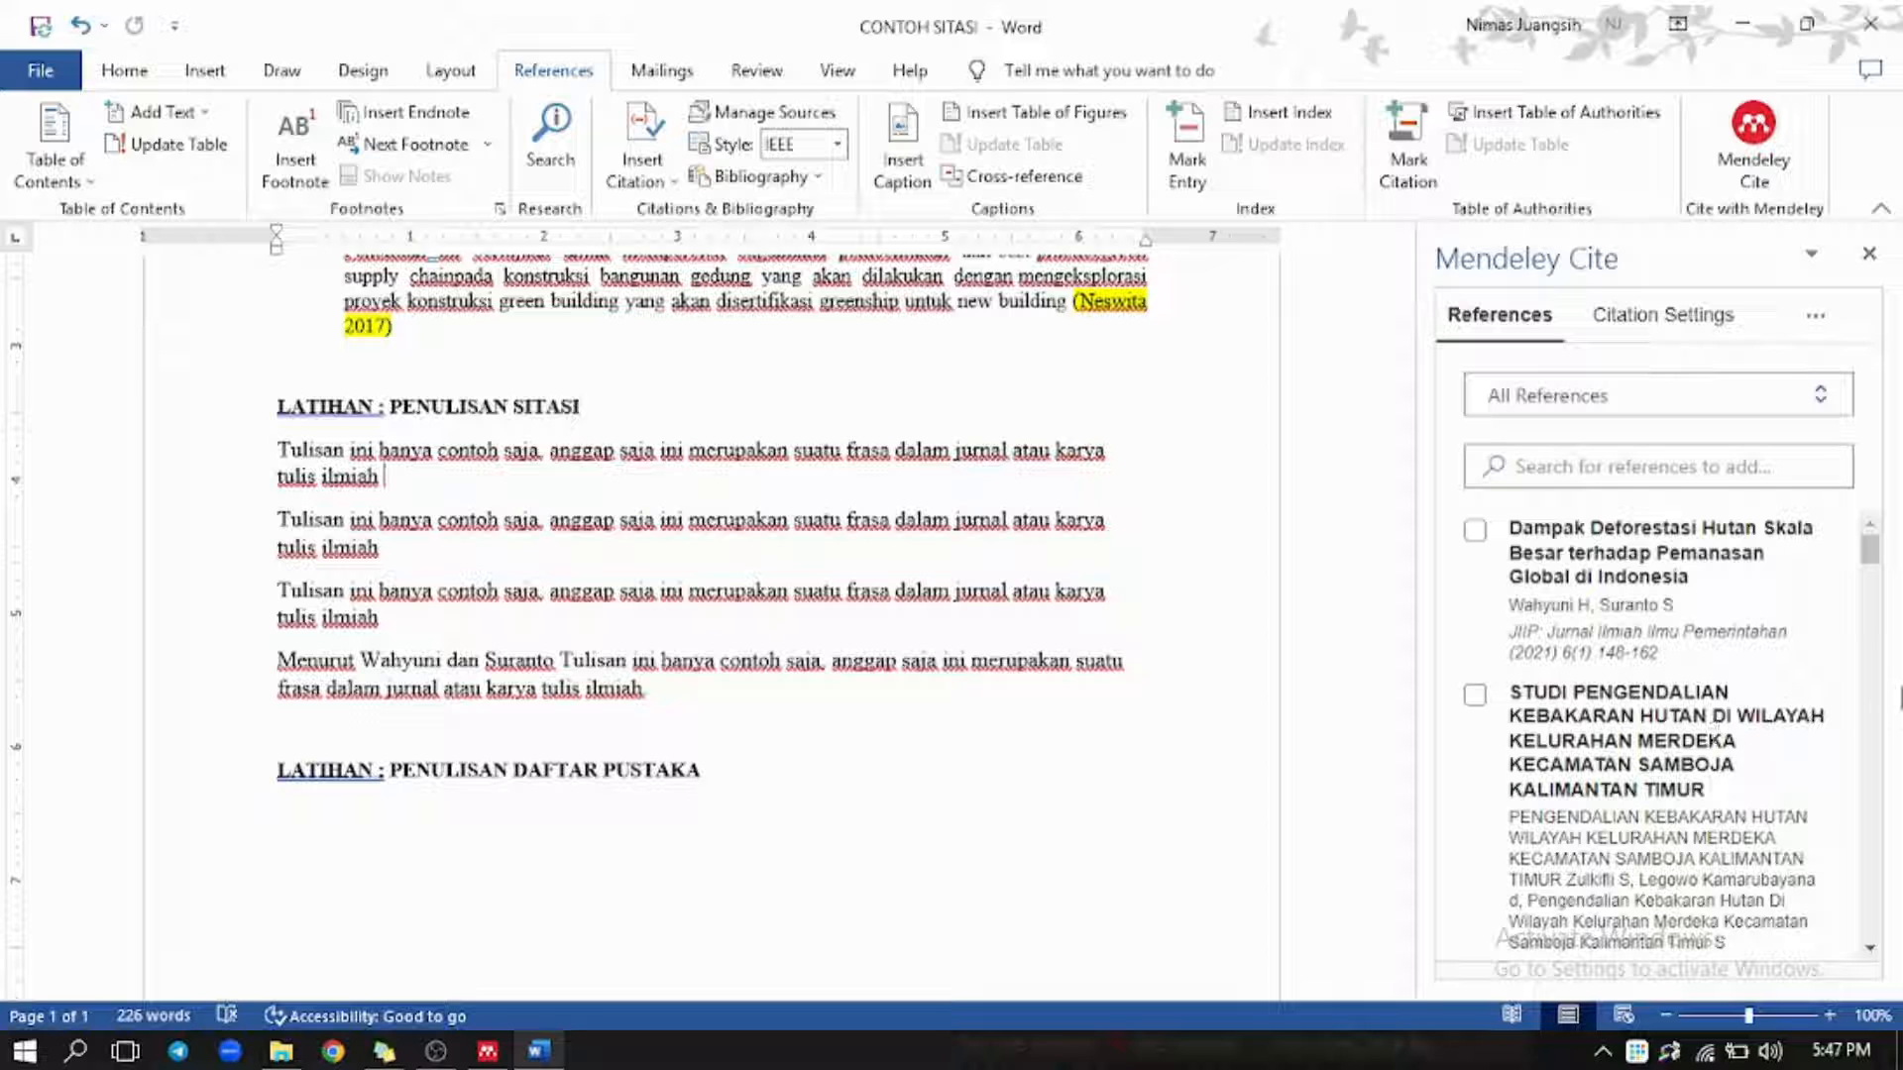
Compare the entries in the Mendeley Reference Manager library with the reference list in Word's Mendeley Cite.
{"action": "left_click", "coordinate": [486, 1052]}
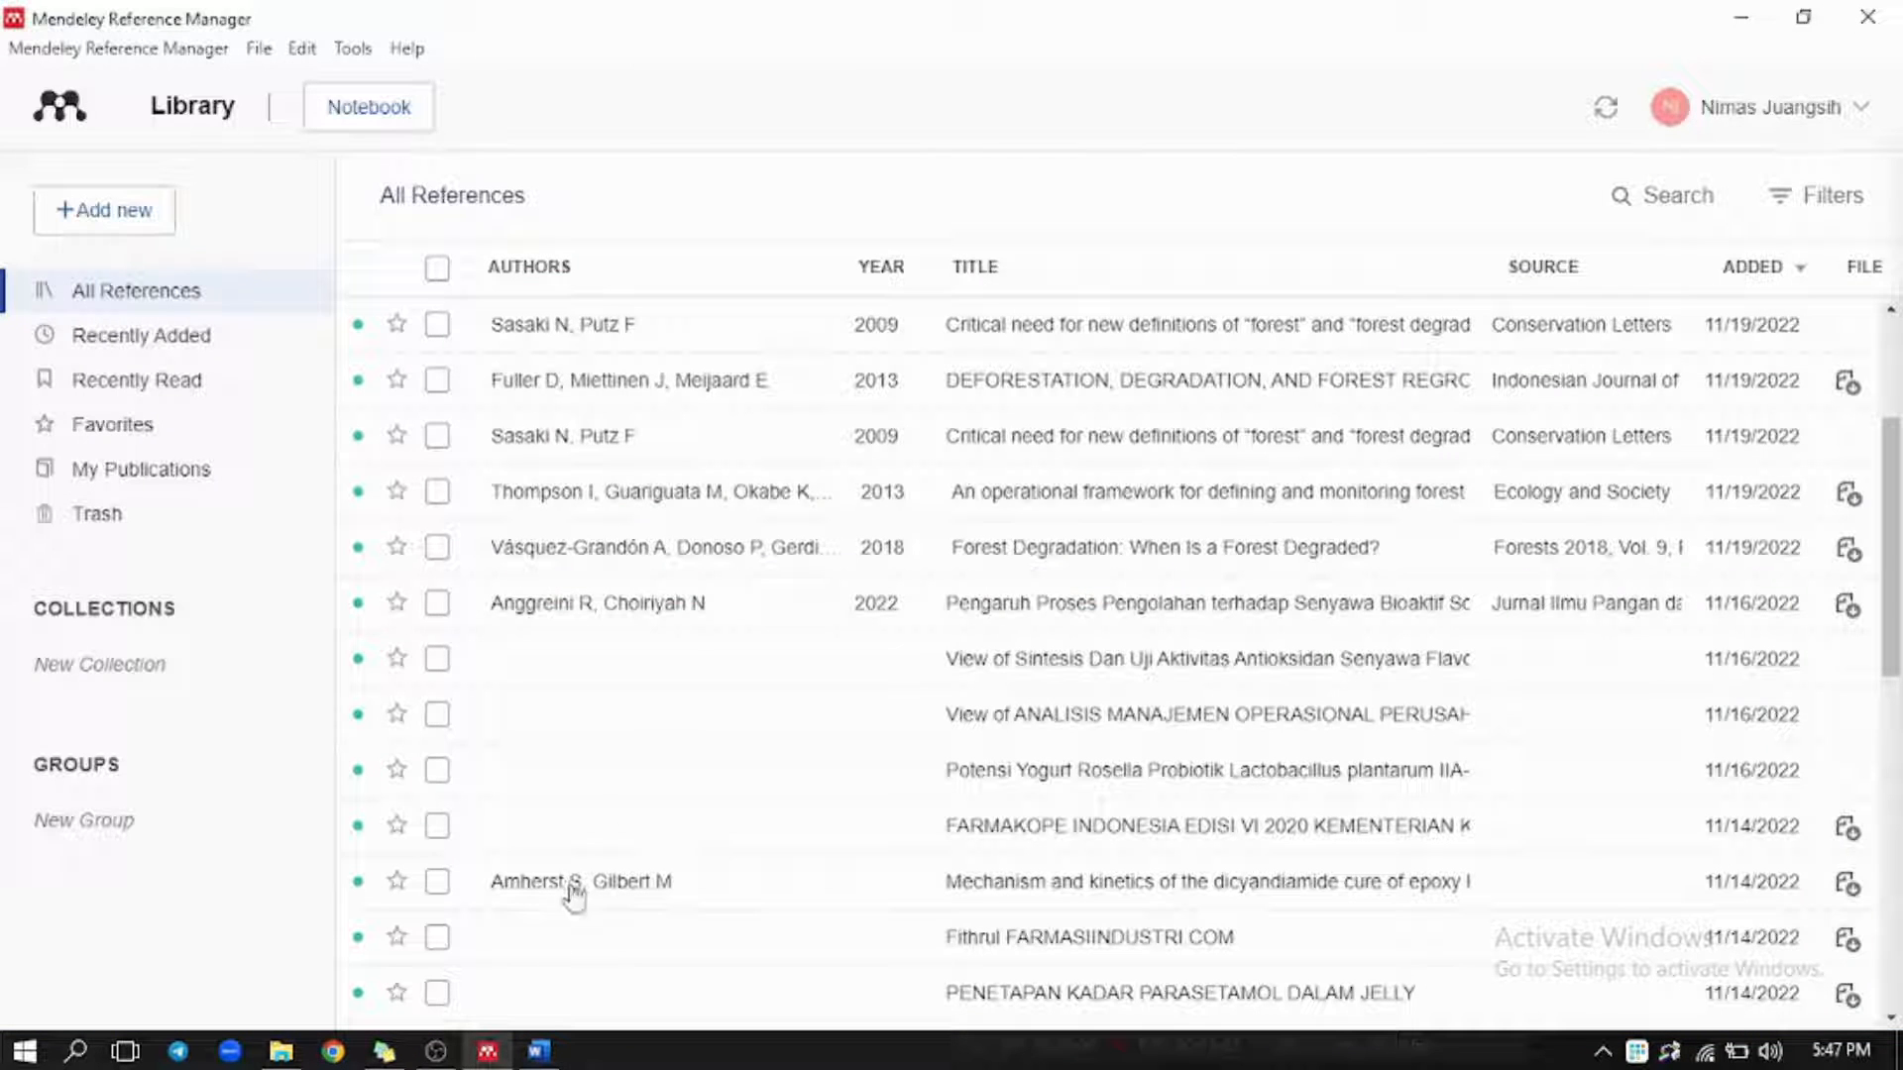
{"action": "scroll", "coordinate": [868, 646], "scroll_direction": "down", "scroll_amount": 5}
{"action": "scroll", "coordinate": [868, 646], "scroll_direction": "down", "scroll_amount": 4}
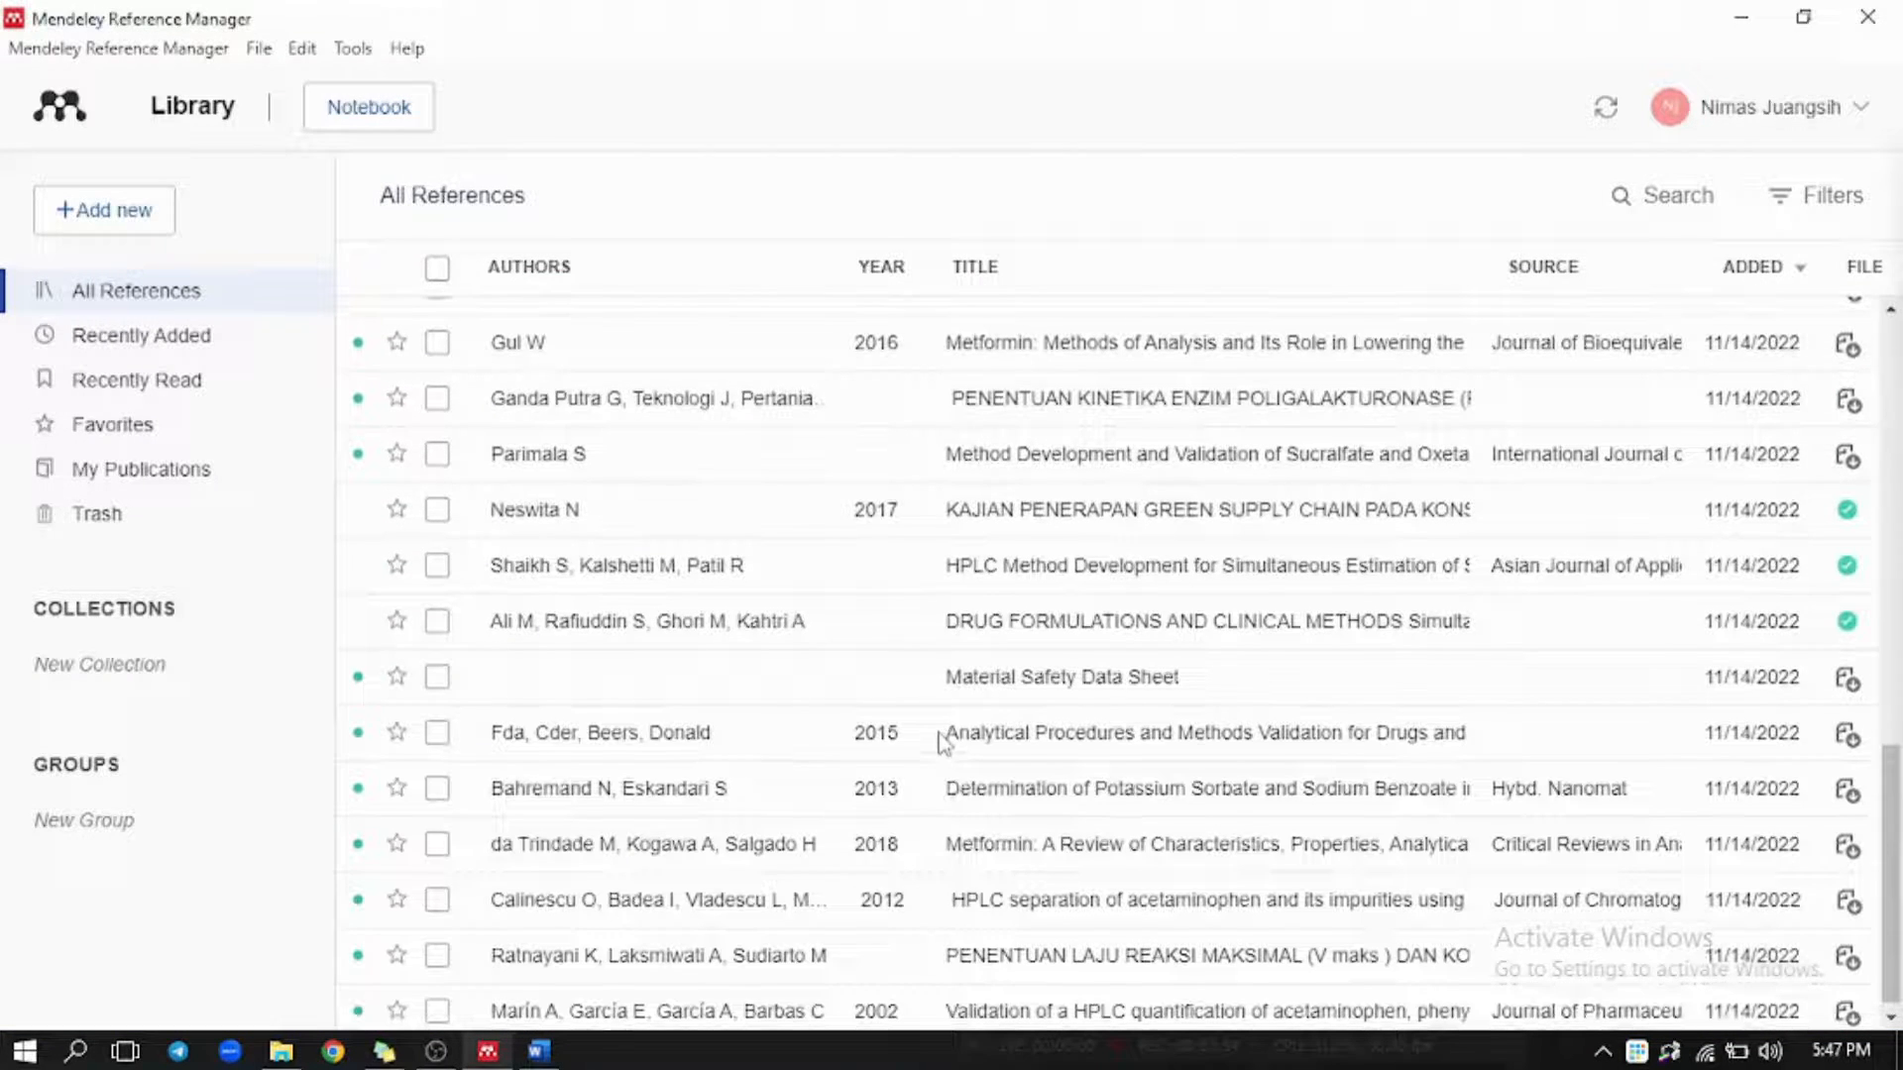
{"action": "scroll", "coordinate": [939, 743], "scroll_direction": "up", "scroll_amount": 15}
{"action": "key", "text": "alt+Tab"}
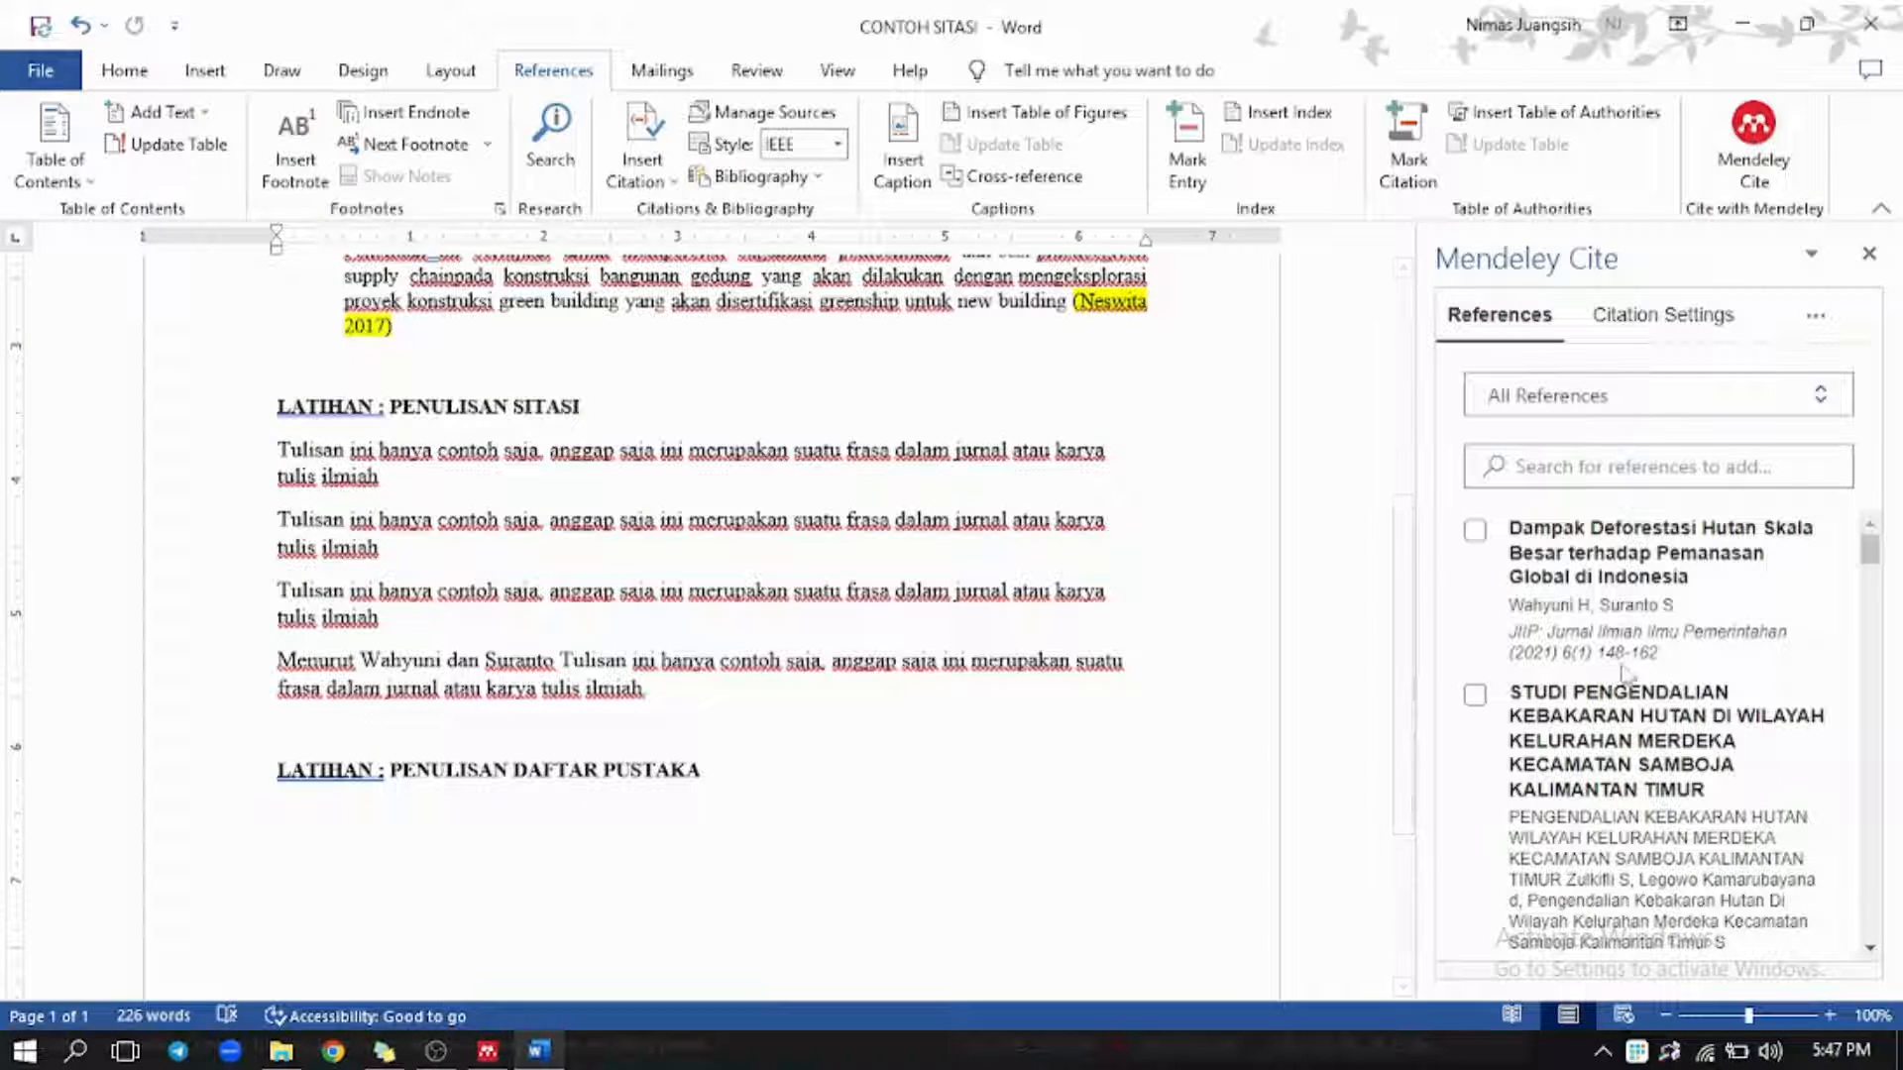
{"action": "scroll", "coordinate": [1690, 721], "scroll_direction": "down", "scroll_amount": 2}
{"action": "scroll", "coordinate": [1690, 720], "scroll_direction": "down", "scroll_amount": 4}
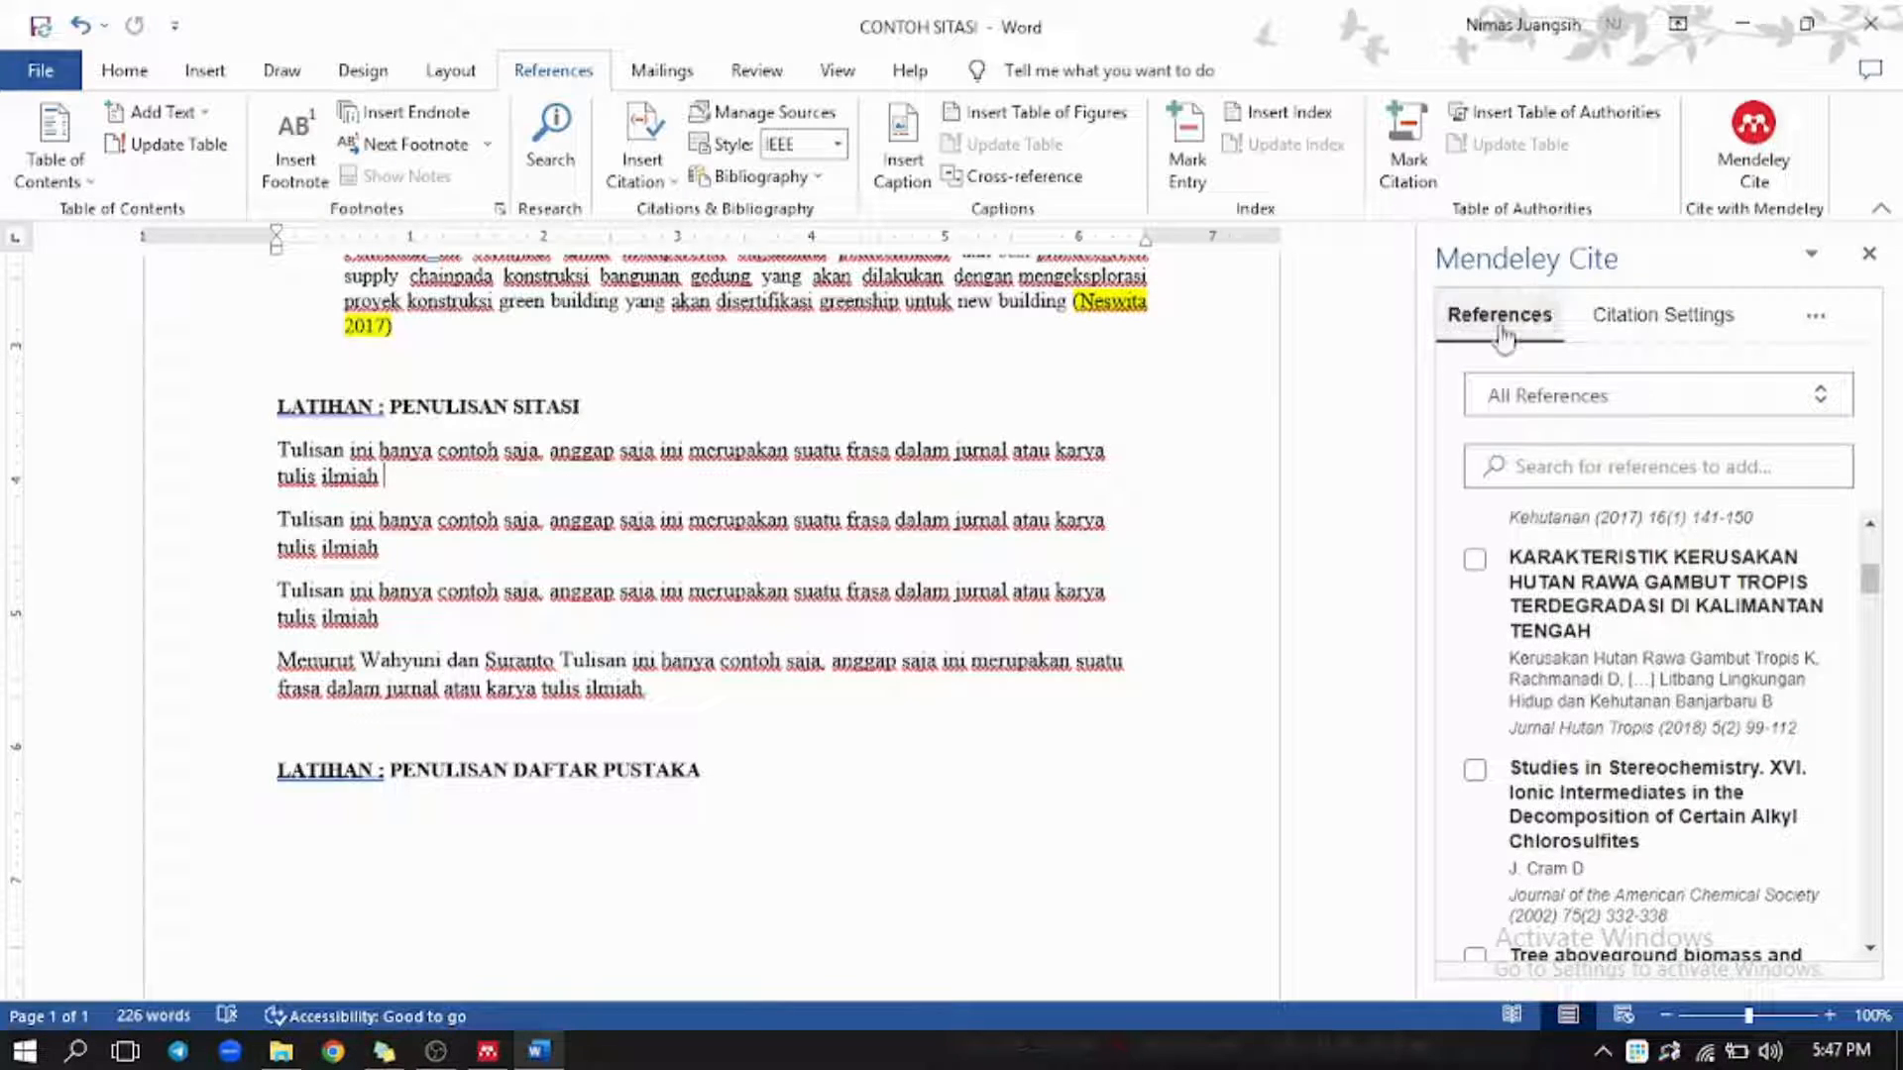
{"action": "scroll", "coordinate": [1617, 731], "scroll_direction": "down", "scroll_amount": 8}
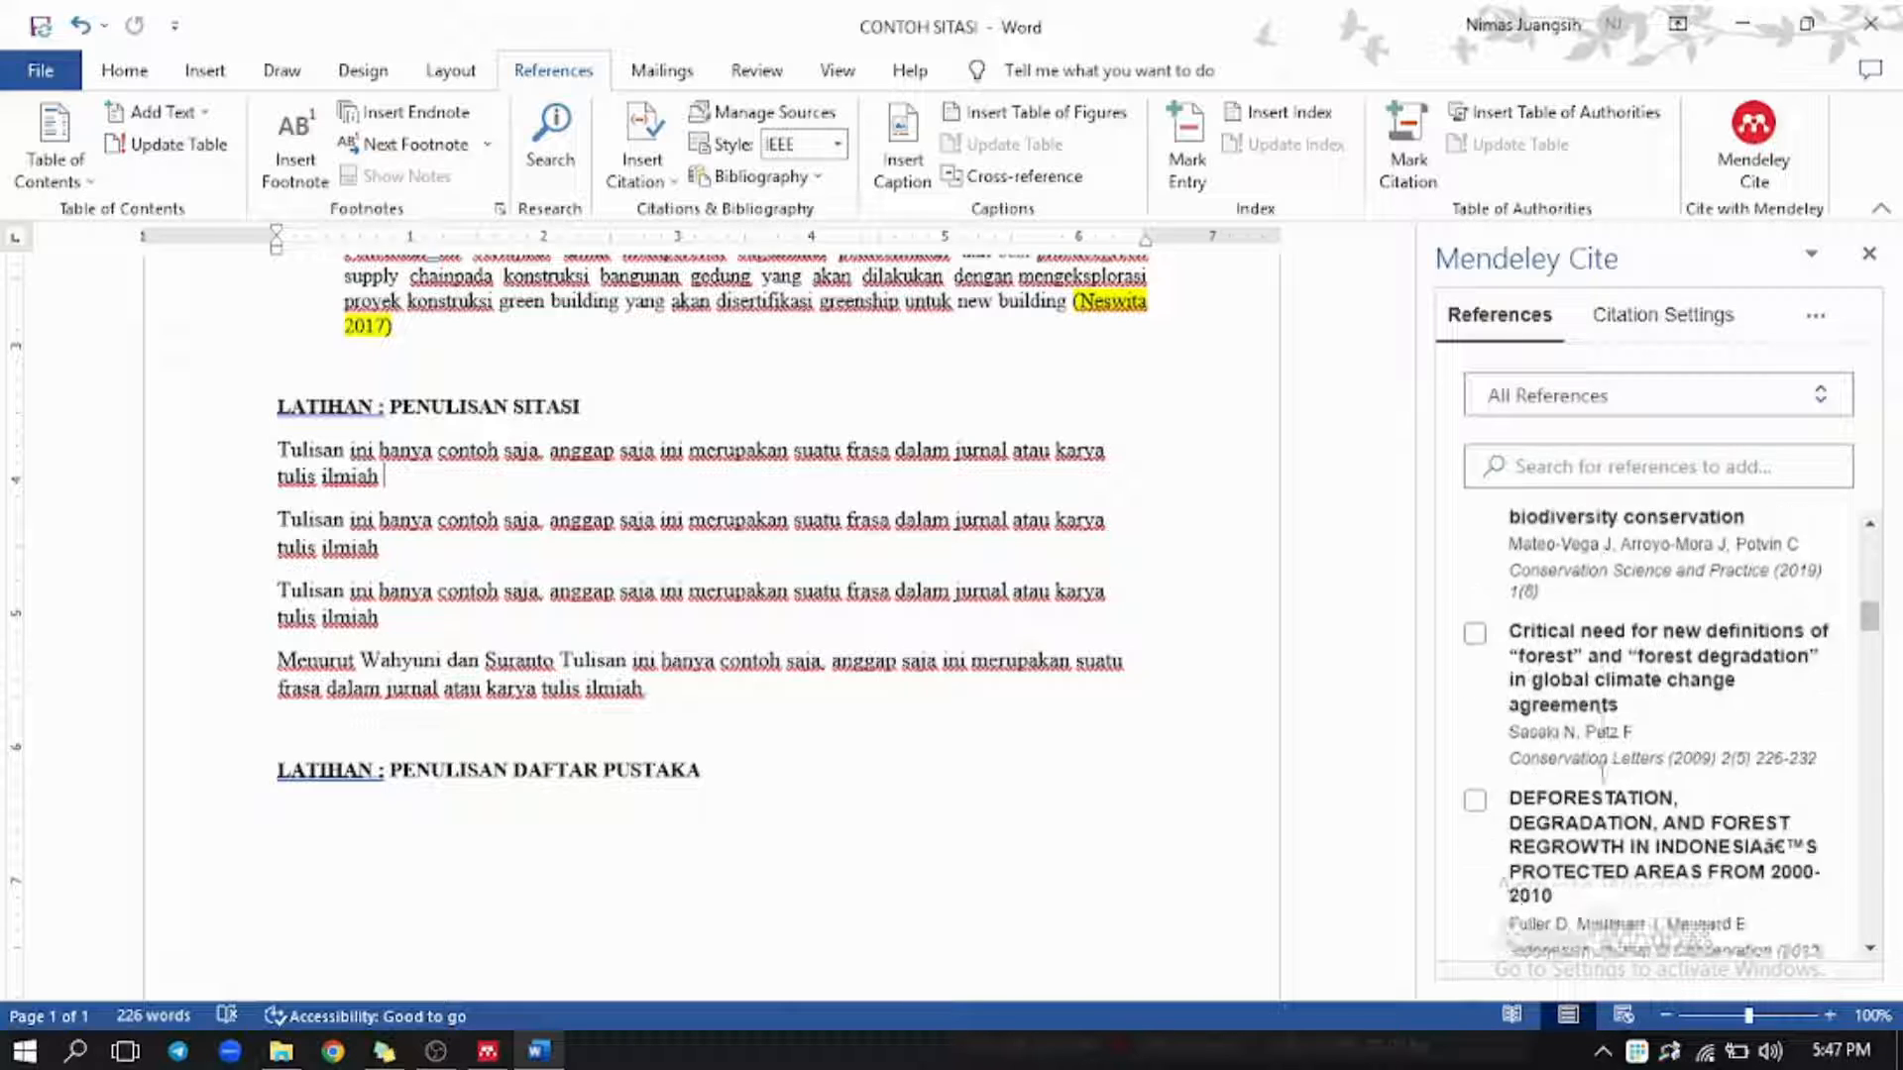
{"action": "scroll", "coordinate": [1588, 778], "scroll_direction": "down", "scroll_amount": 10}
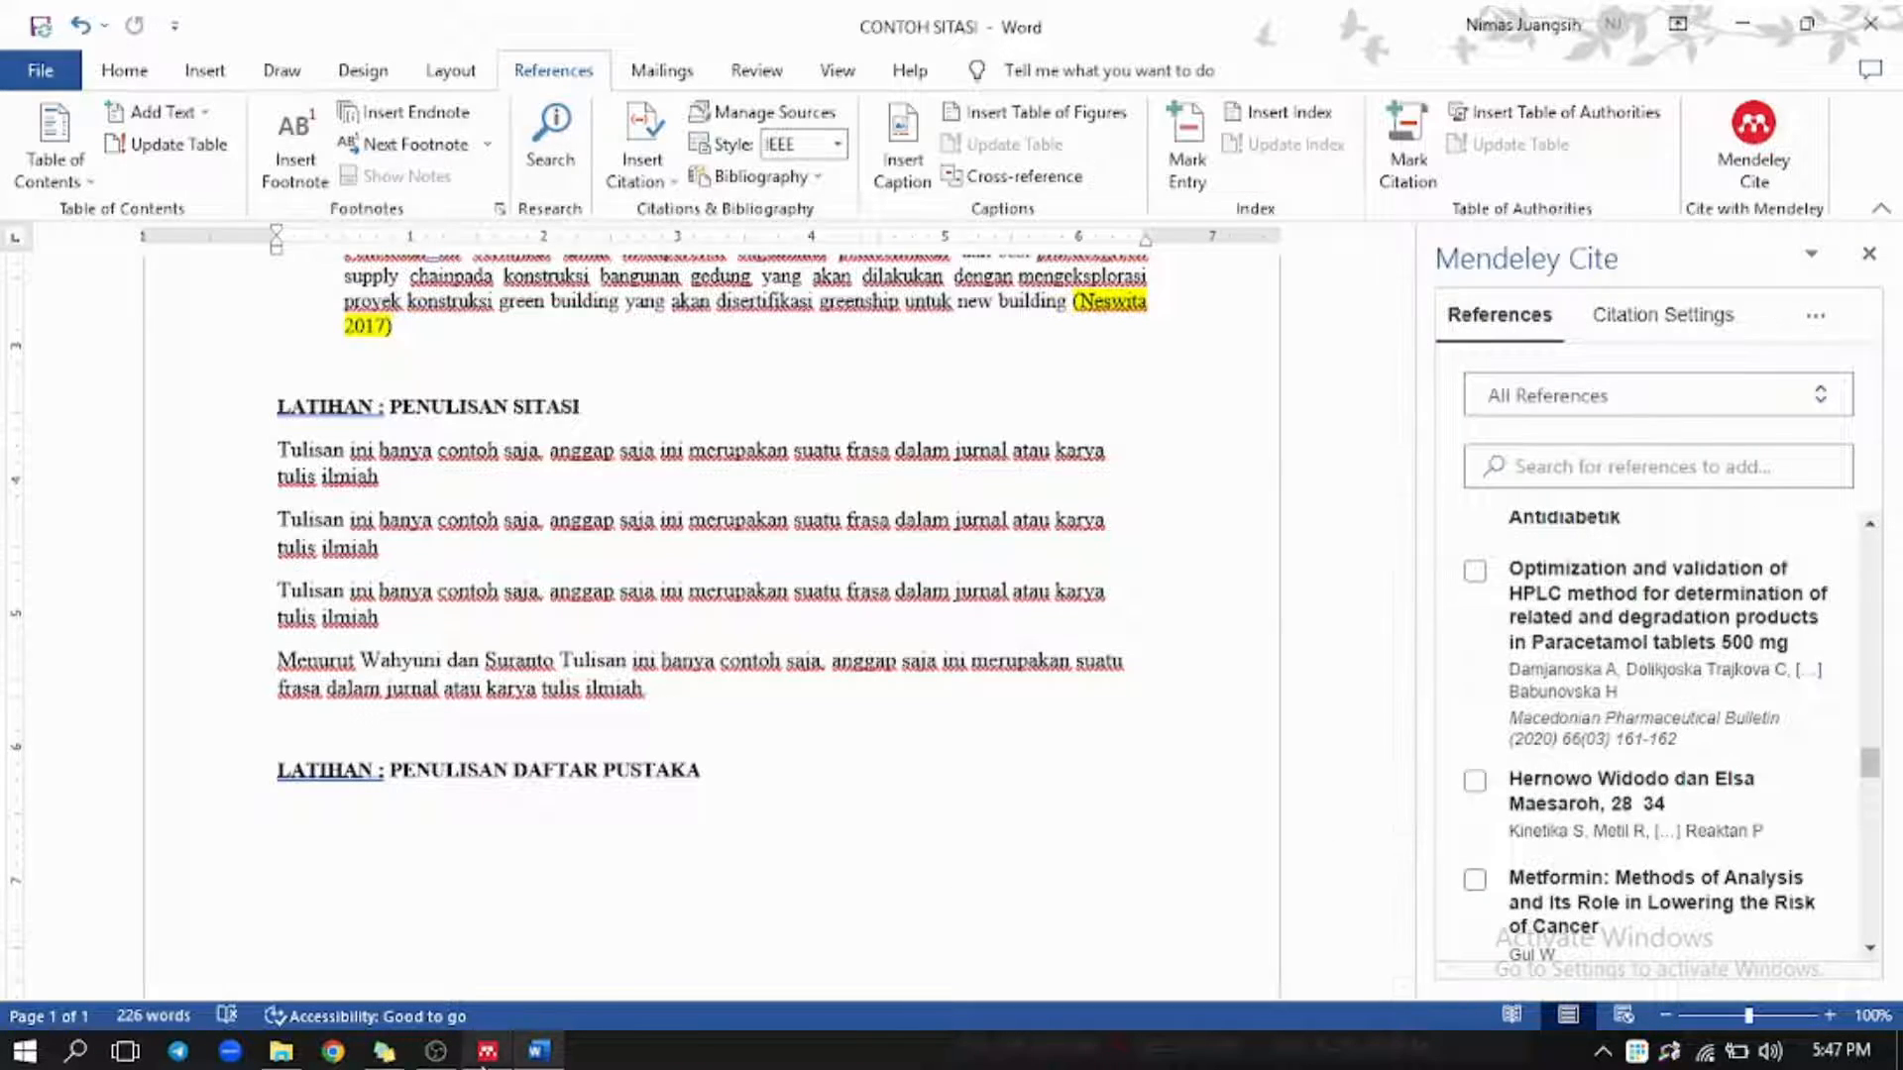
{"action": "key", "text": "alt+Tab"}
{"action": "scroll", "coordinate": [945, 743], "scroll_direction": "down", "scroll_amount": 3}
{"action": "scroll", "coordinate": [946, 753], "scroll_direction": "down", "scroll_amount": 5}
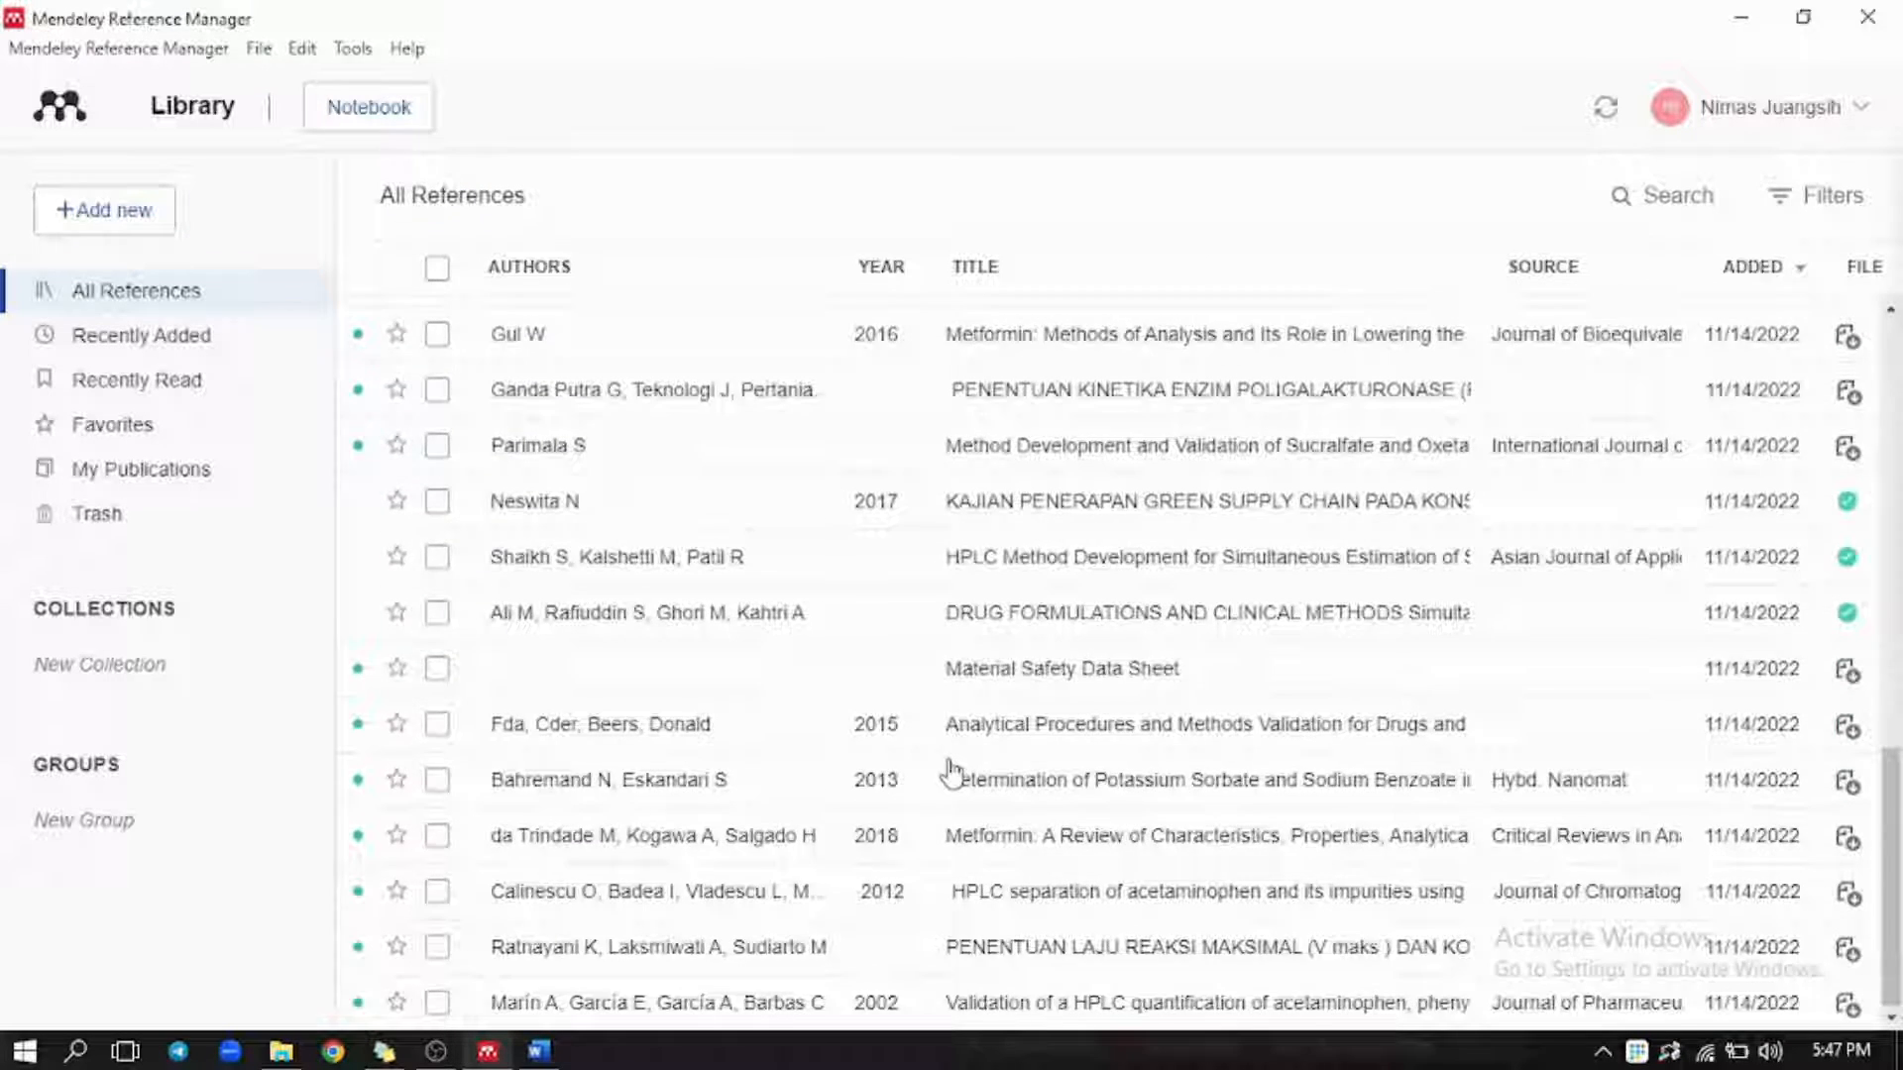
{"action": "scroll", "coordinate": [949, 769], "scroll_direction": "up", "scroll_amount": 10}
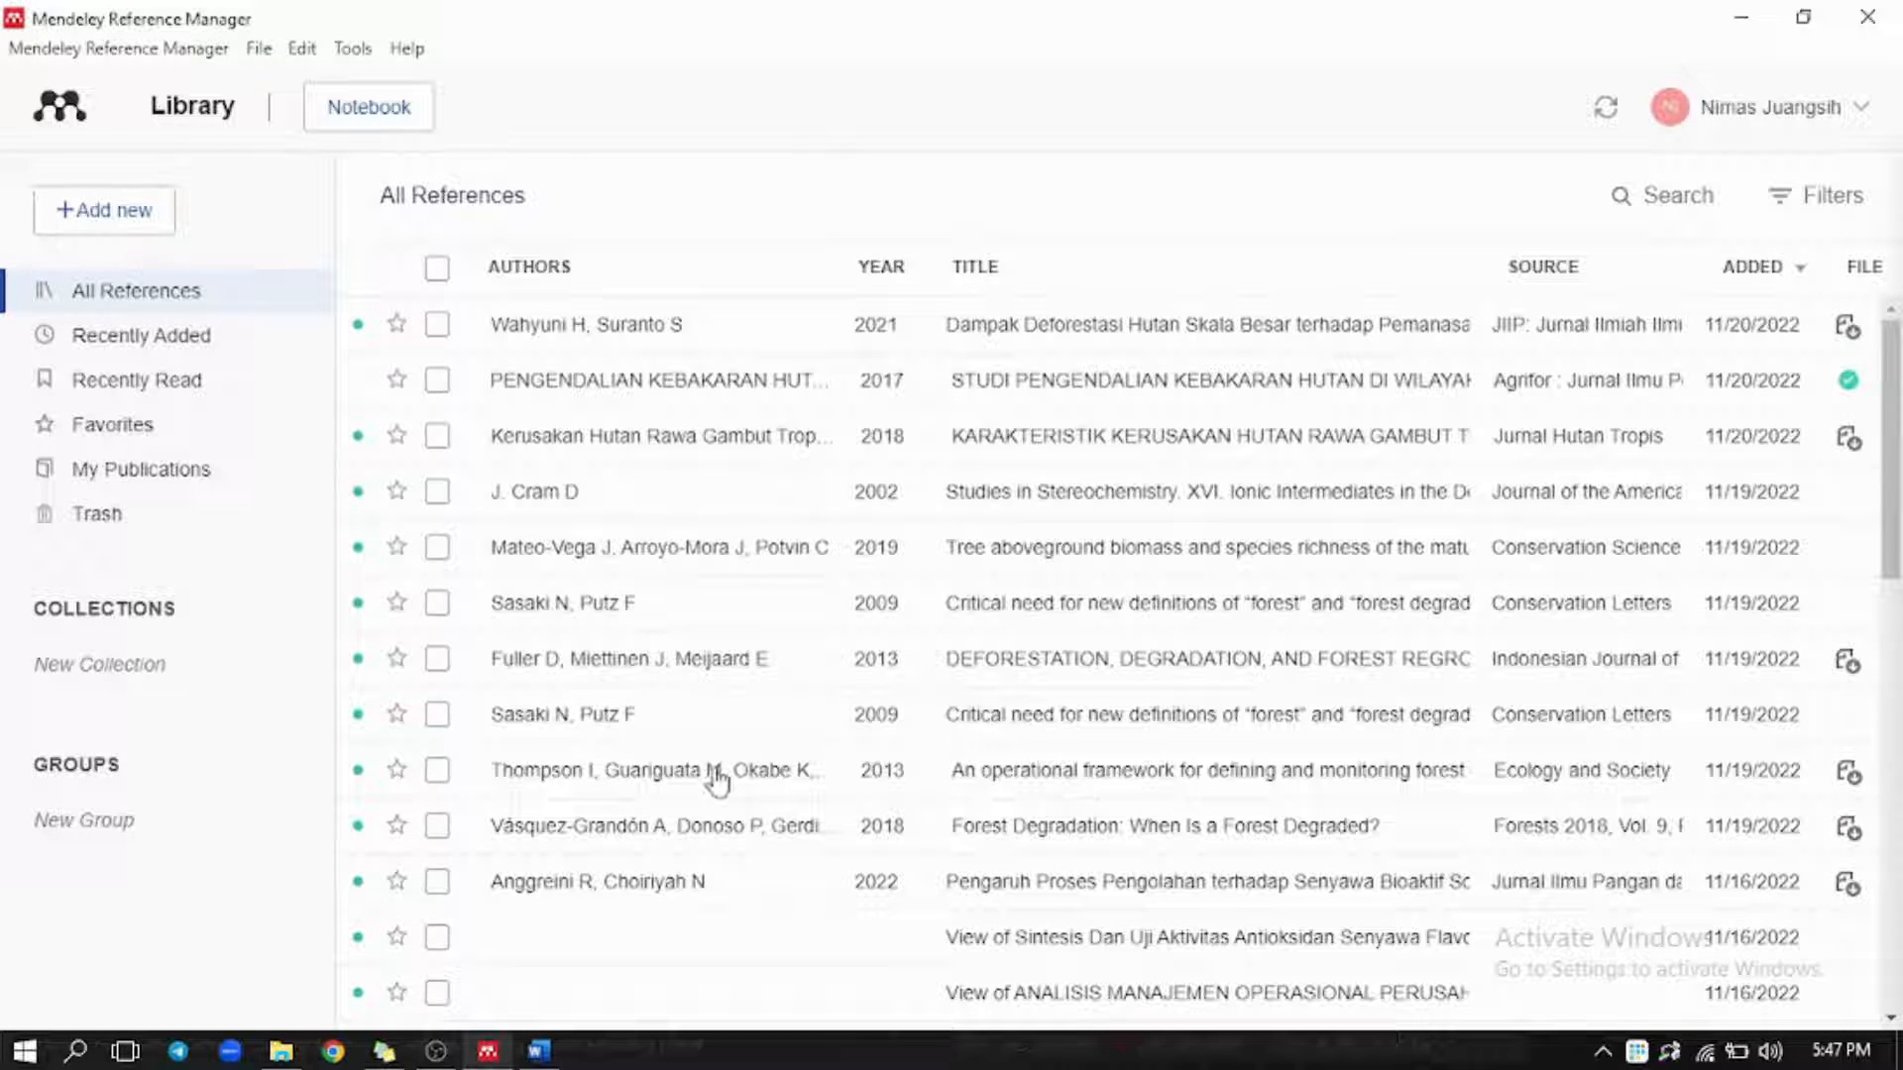
Return to Word and number the first practice paragraph under LATIHAN : PENULISAN SITASI as item 1.
{"action": "left_click", "coordinate": [488, 1050]}
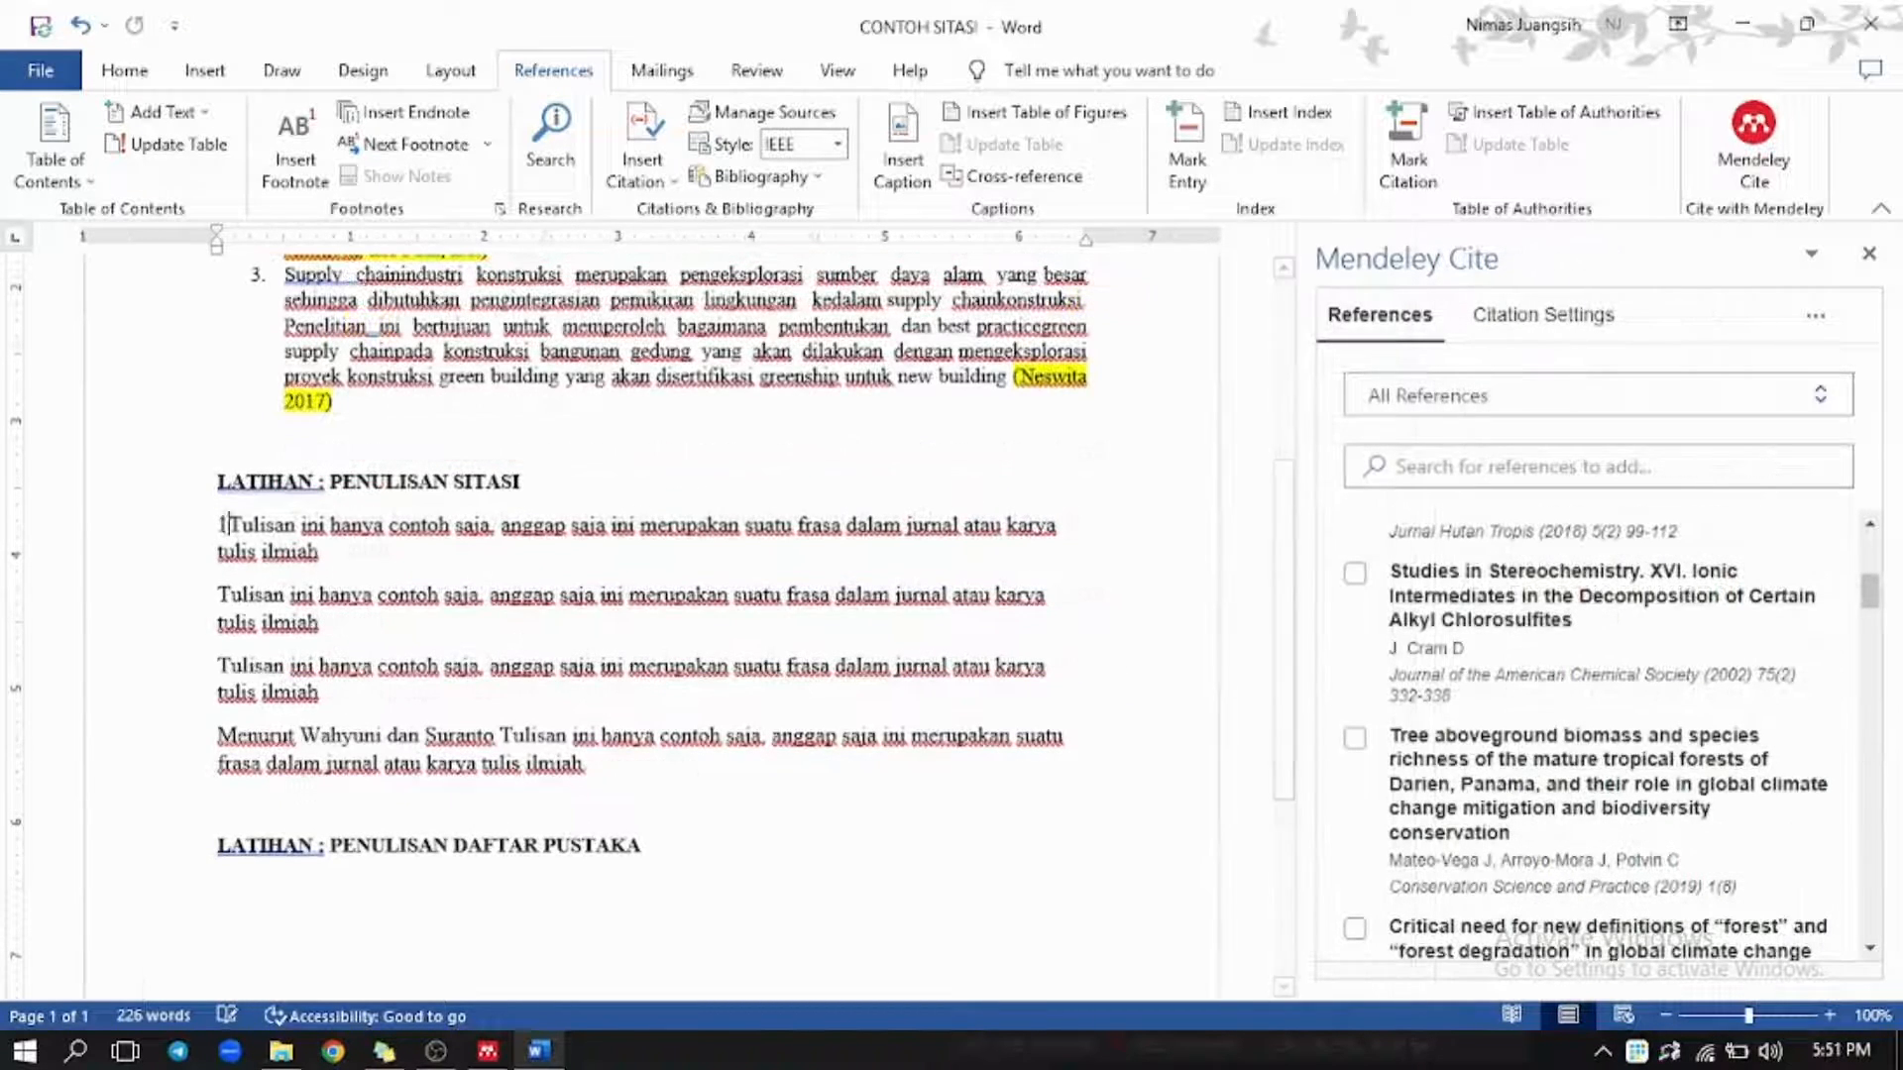
{"action": "type", "text": "1."}
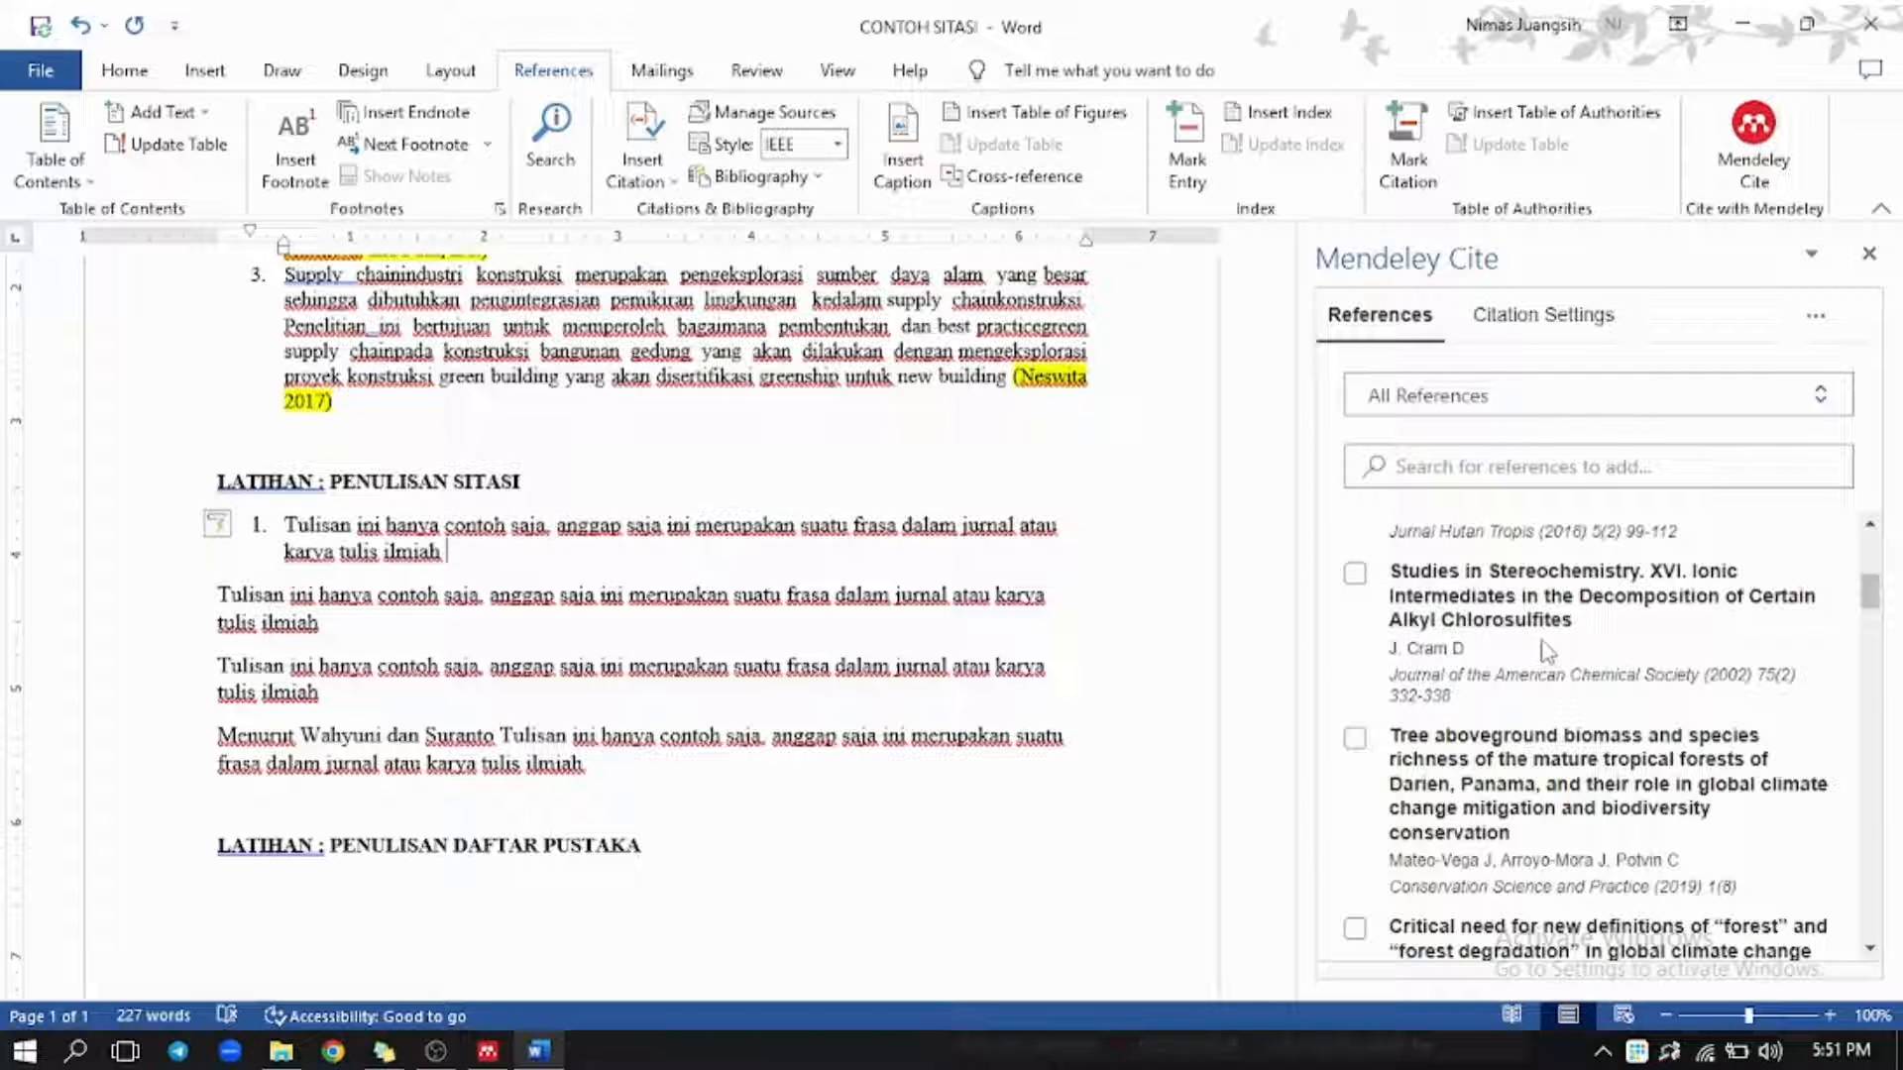
Check the newest references in Mendeley Cite against the Mendeley Reference Manager library, then return to the Word document.
{"action": "scroll", "coordinate": [1546, 644], "scroll_direction": "up", "scroll_amount": 3}
{"action": "scroll", "coordinate": [1591, 634], "scroll_direction": "up", "scroll_amount": 2}
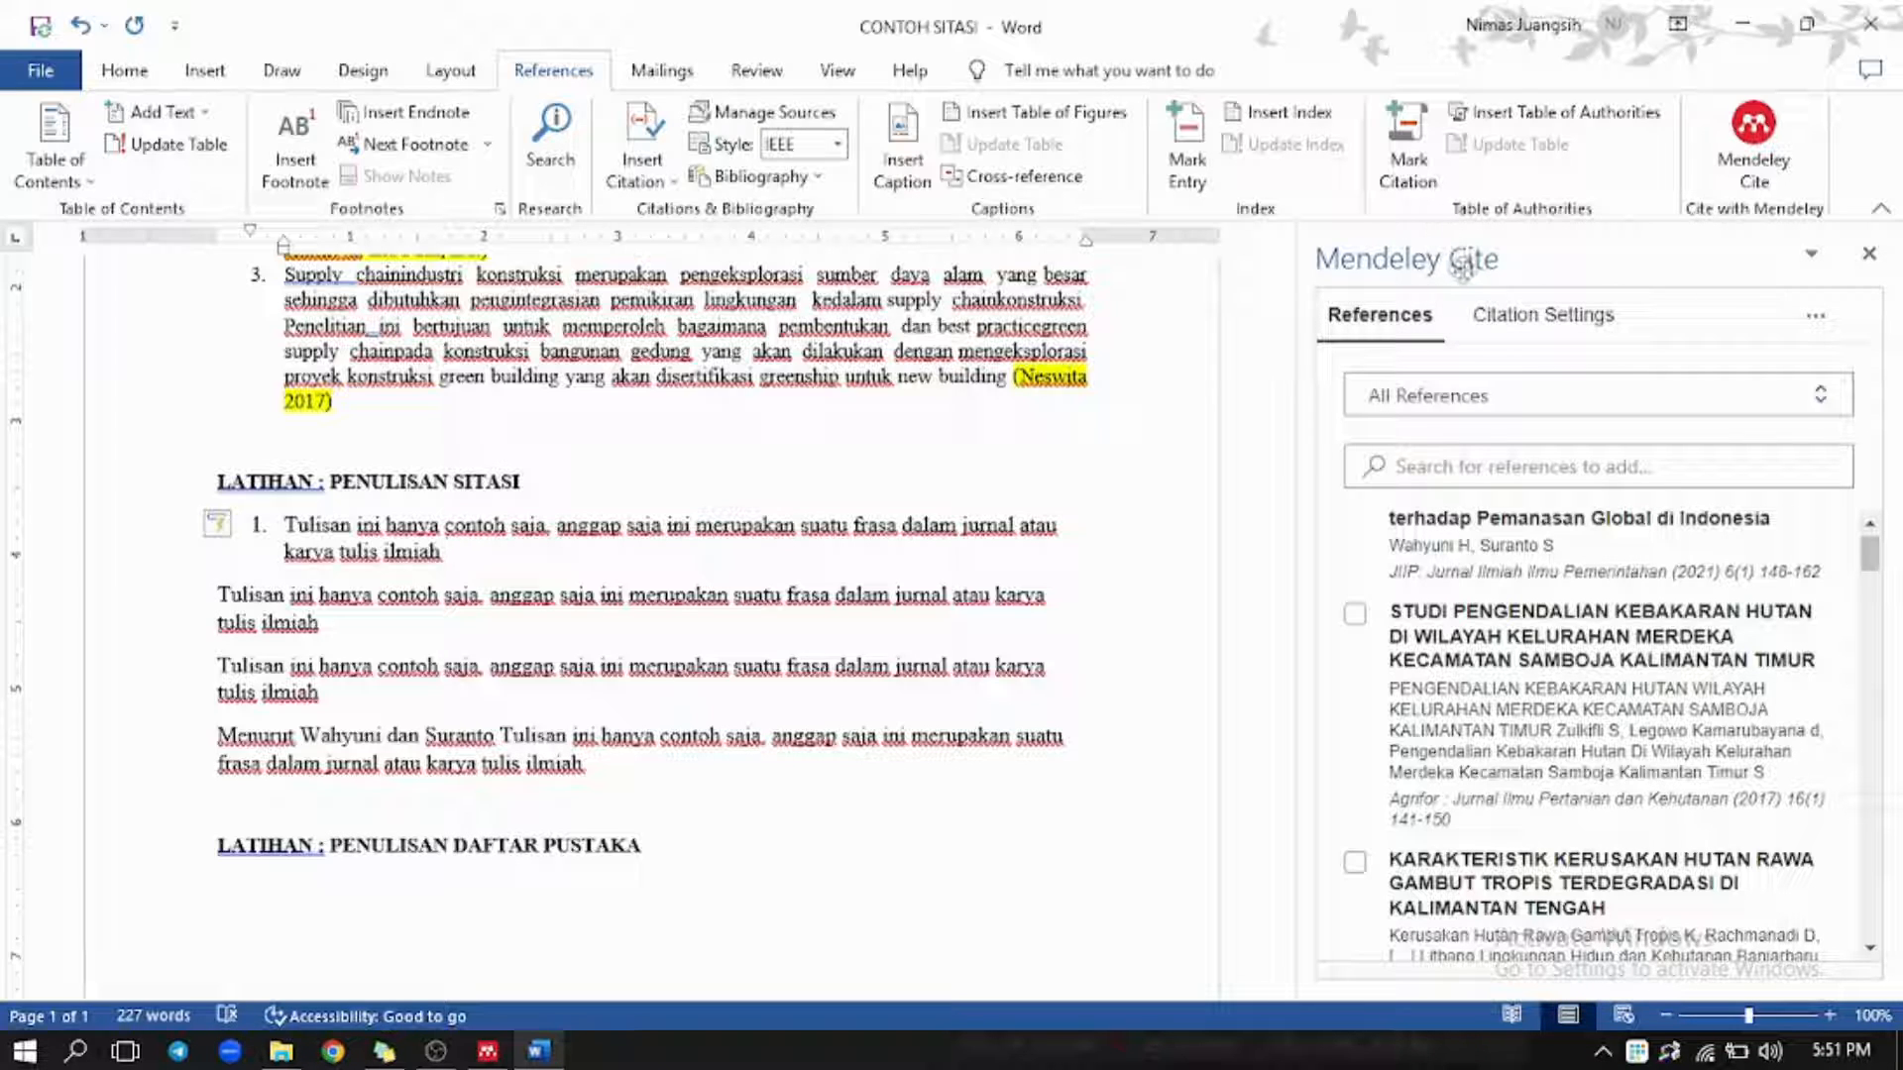
{"action": "scroll", "coordinate": [1488, 707], "scroll_direction": "up", "scroll_amount": 1}
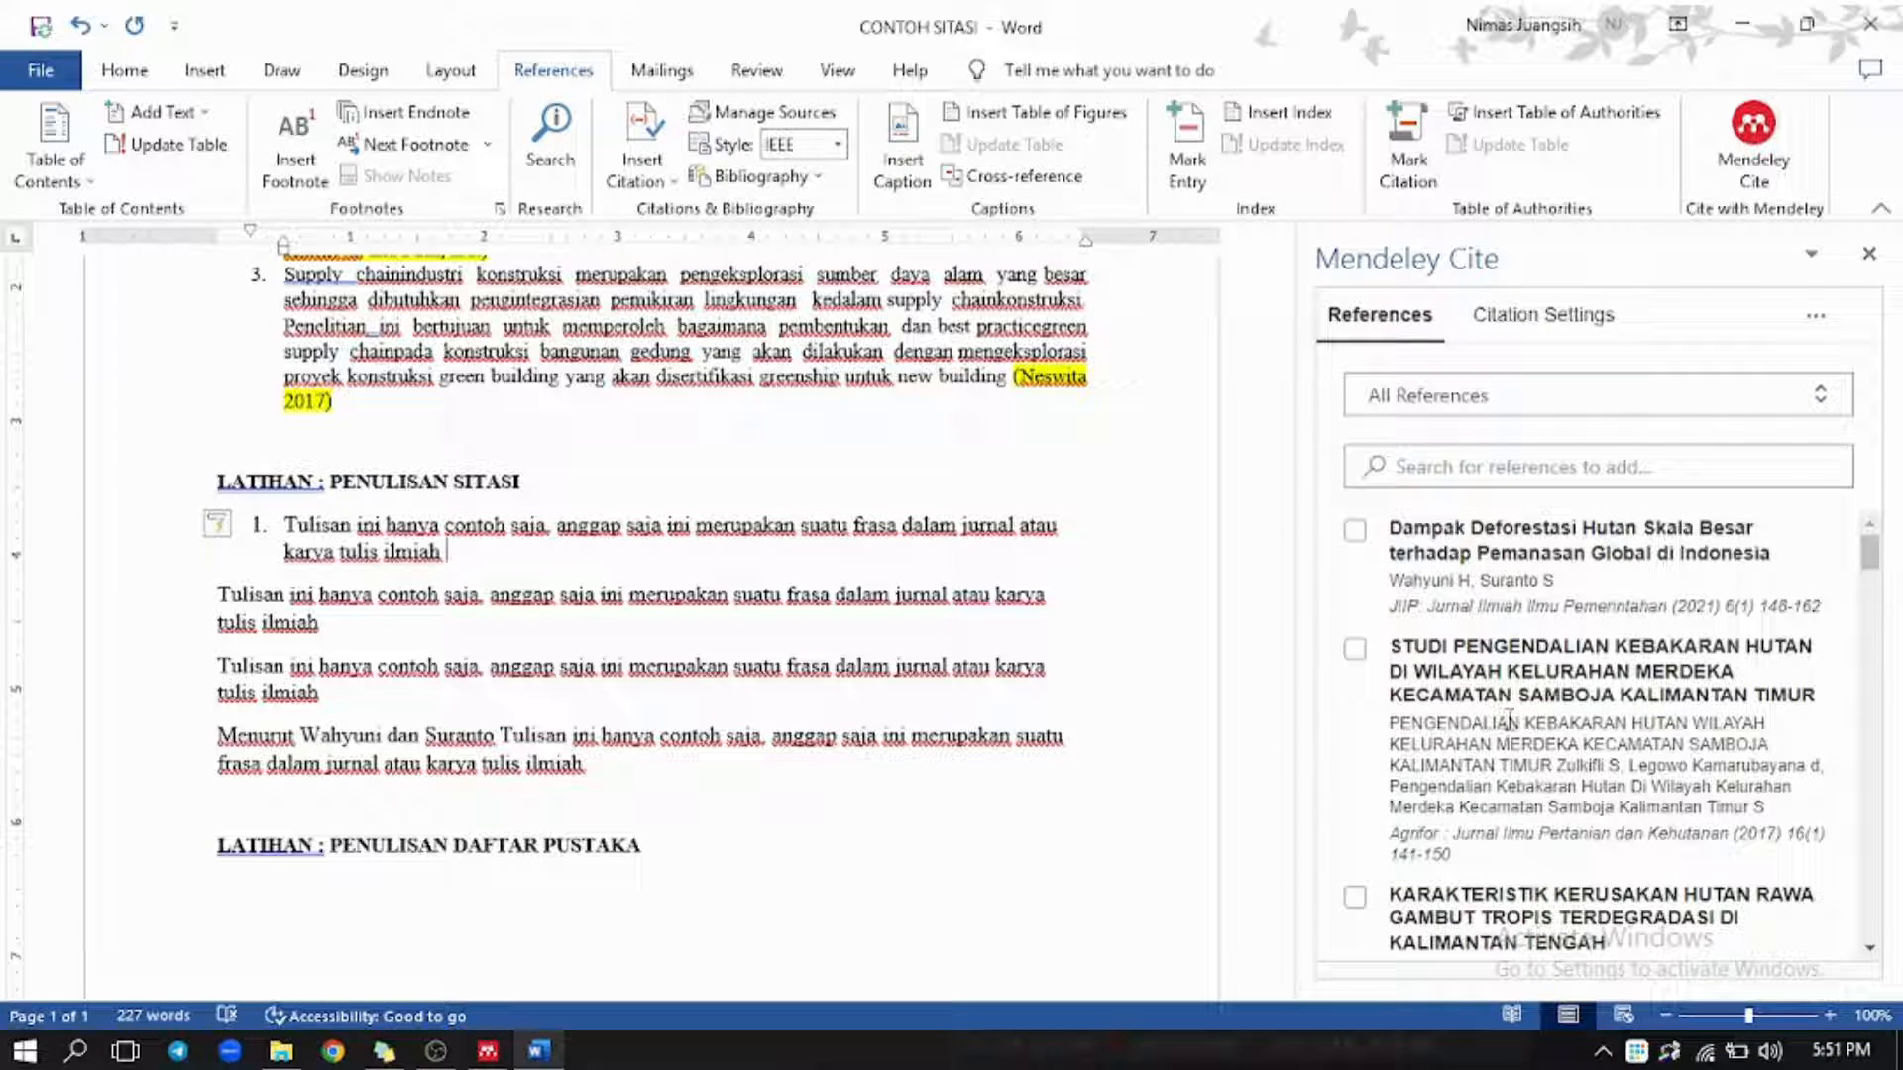
{"action": "scroll", "coordinate": [1551, 707], "scroll_direction": "down", "scroll_amount": 4}
{"action": "scroll", "coordinate": [1560, 706], "scroll_direction": "up", "scroll_amount": 3}
{"action": "scroll", "coordinate": [1560, 707], "scroll_direction": "up", "scroll_amount": 2}
{"action": "key", "text": "alt+Tab"}
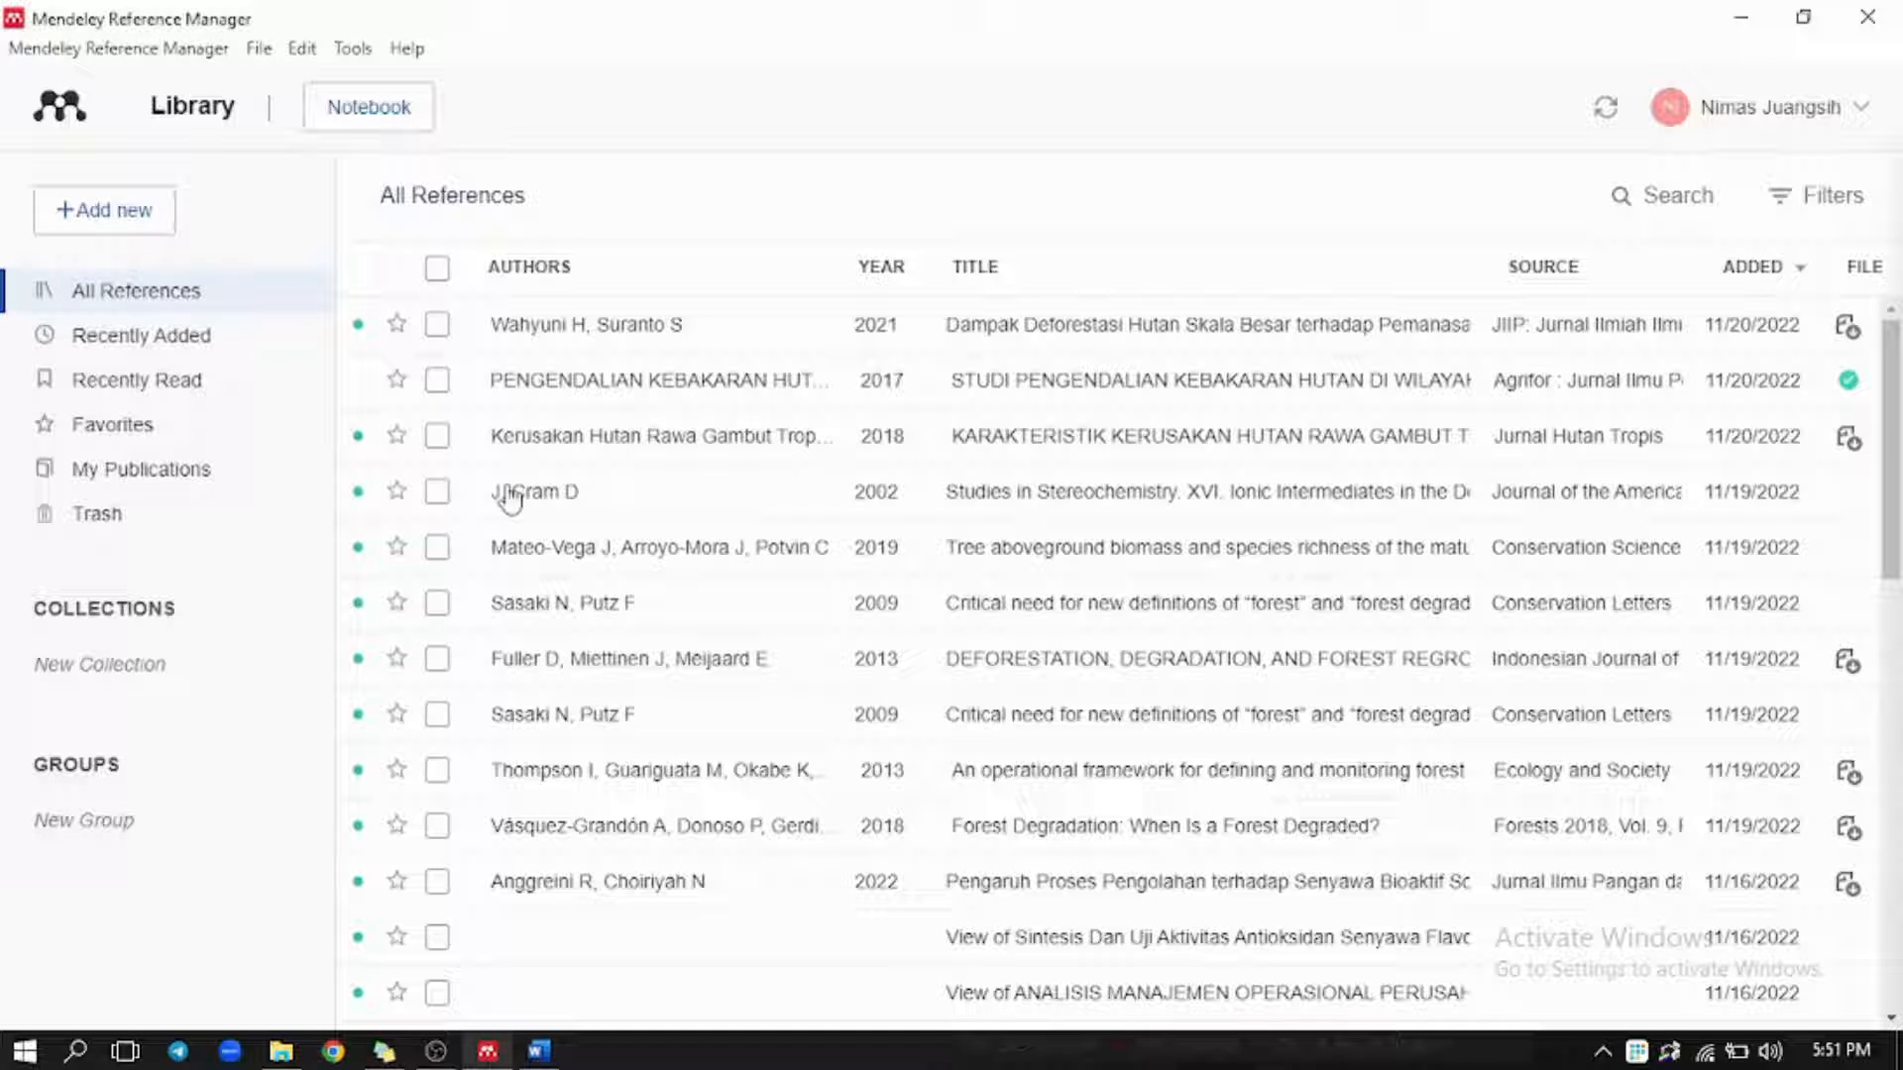
{"action": "left_click", "coordinate": [540, 1049]}
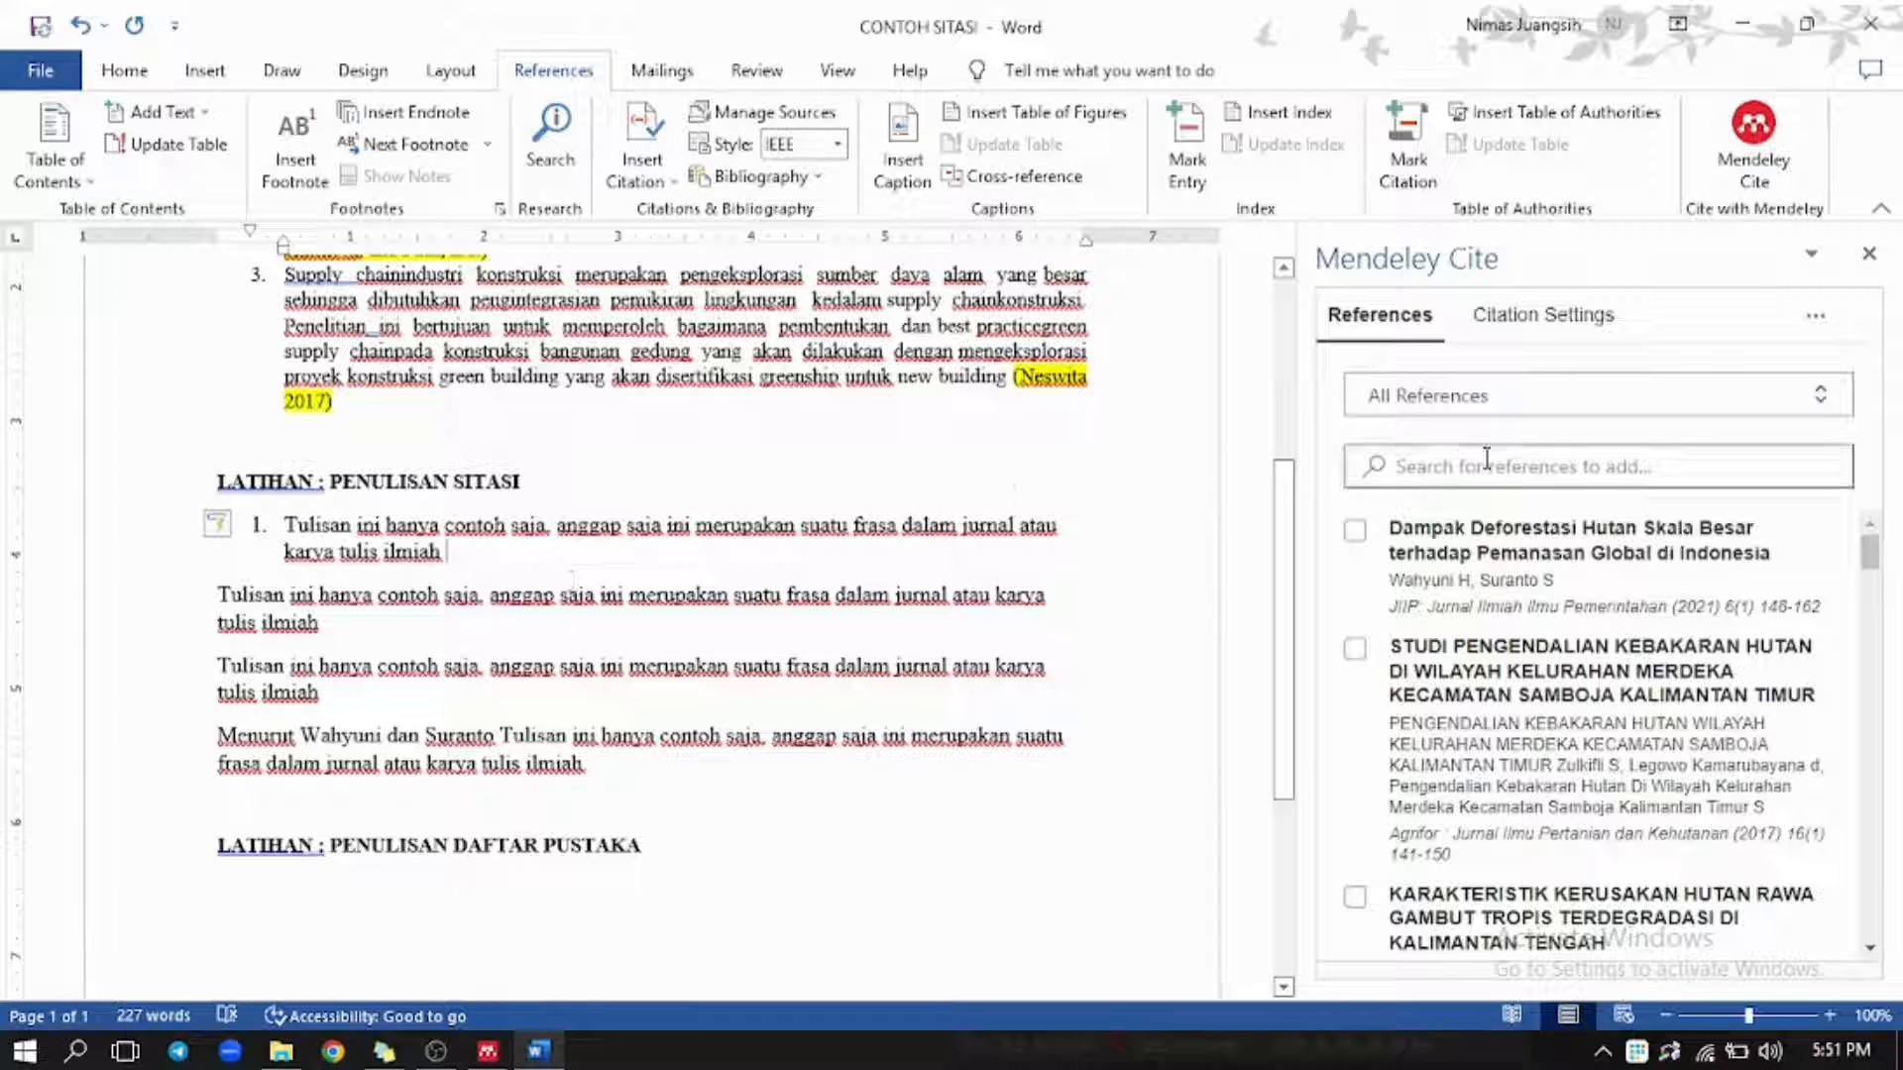
Insert a citation of "Dampak Deforestasi Hutan Skala Besar terhadap Pemanasan Global di Indonesia" at the end of item 1.
{"action": "left_click", "coordinate": [1356, 535]}
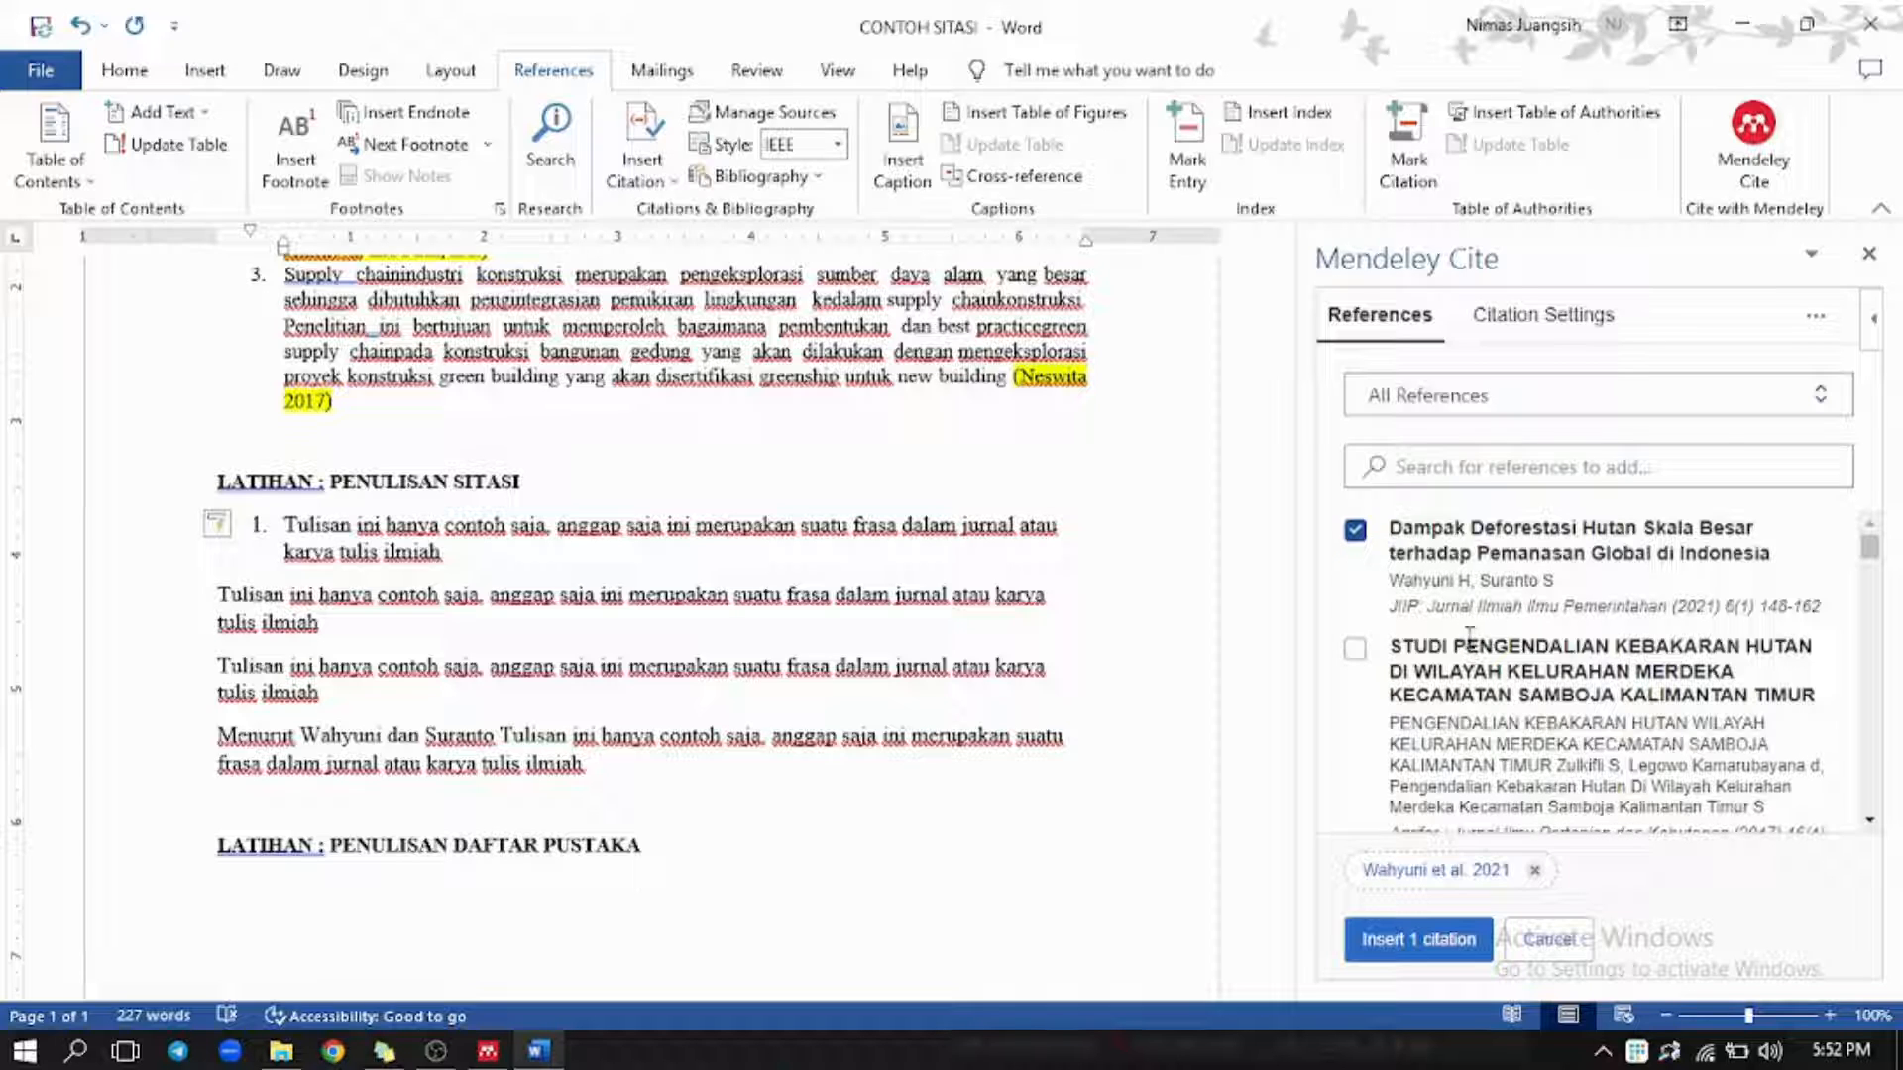
{"action": "left_click", "coordinate": [1356, 532]}
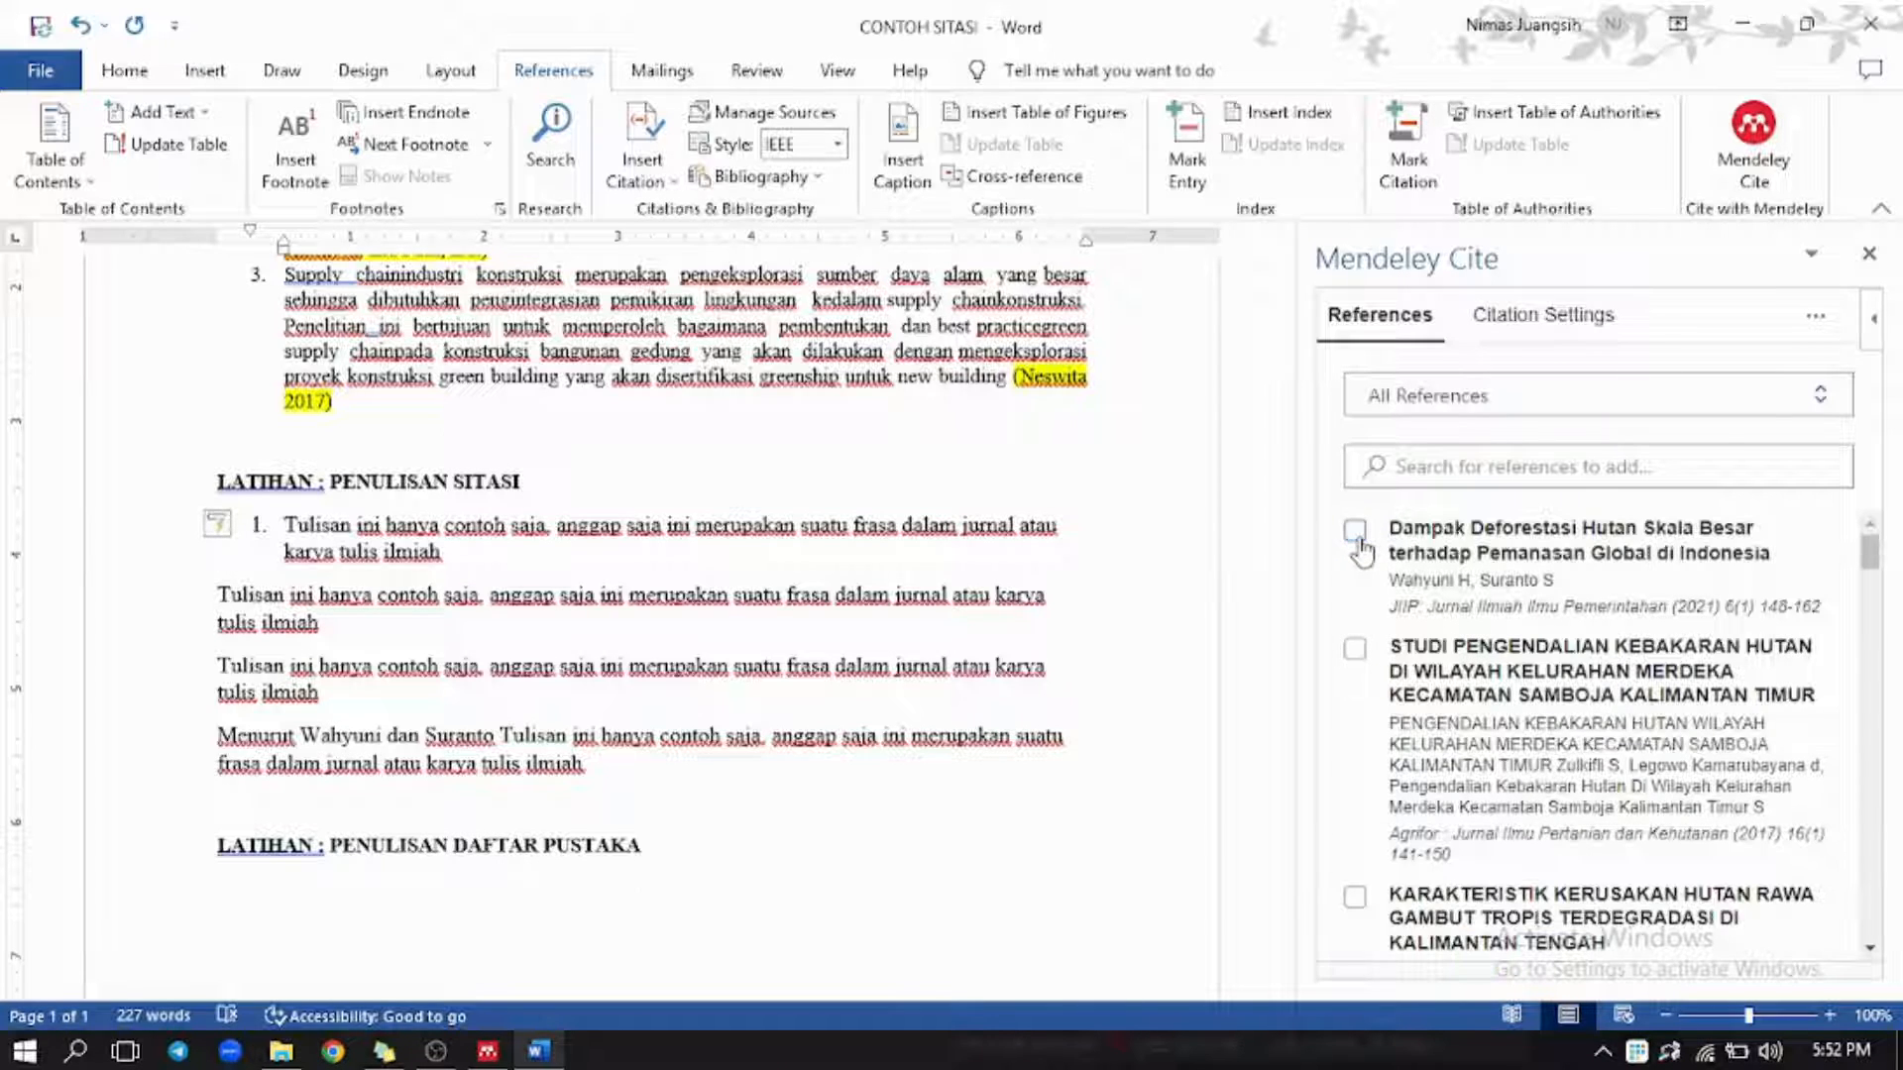
{"action": "left_click", "coordinate": [1357, 535]}
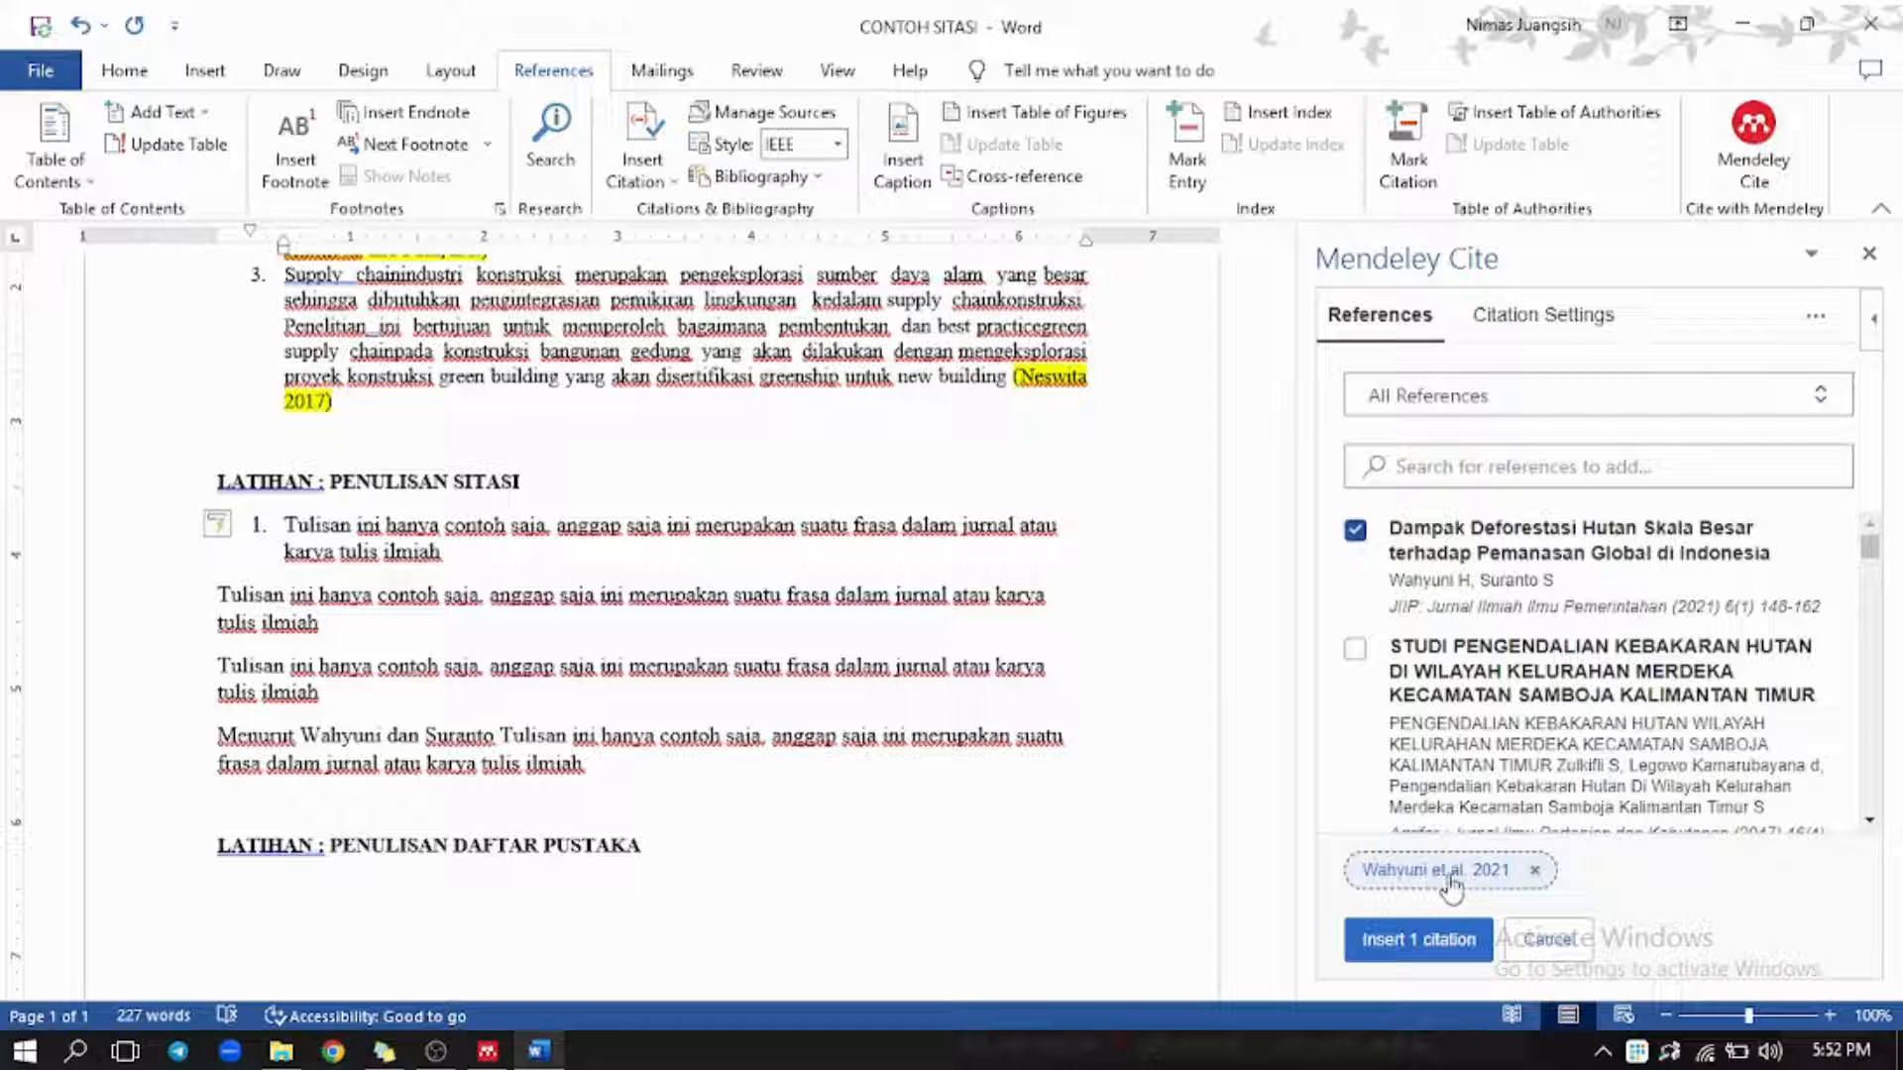
{"action": "left_click", "coordinate": [1444, 951]}
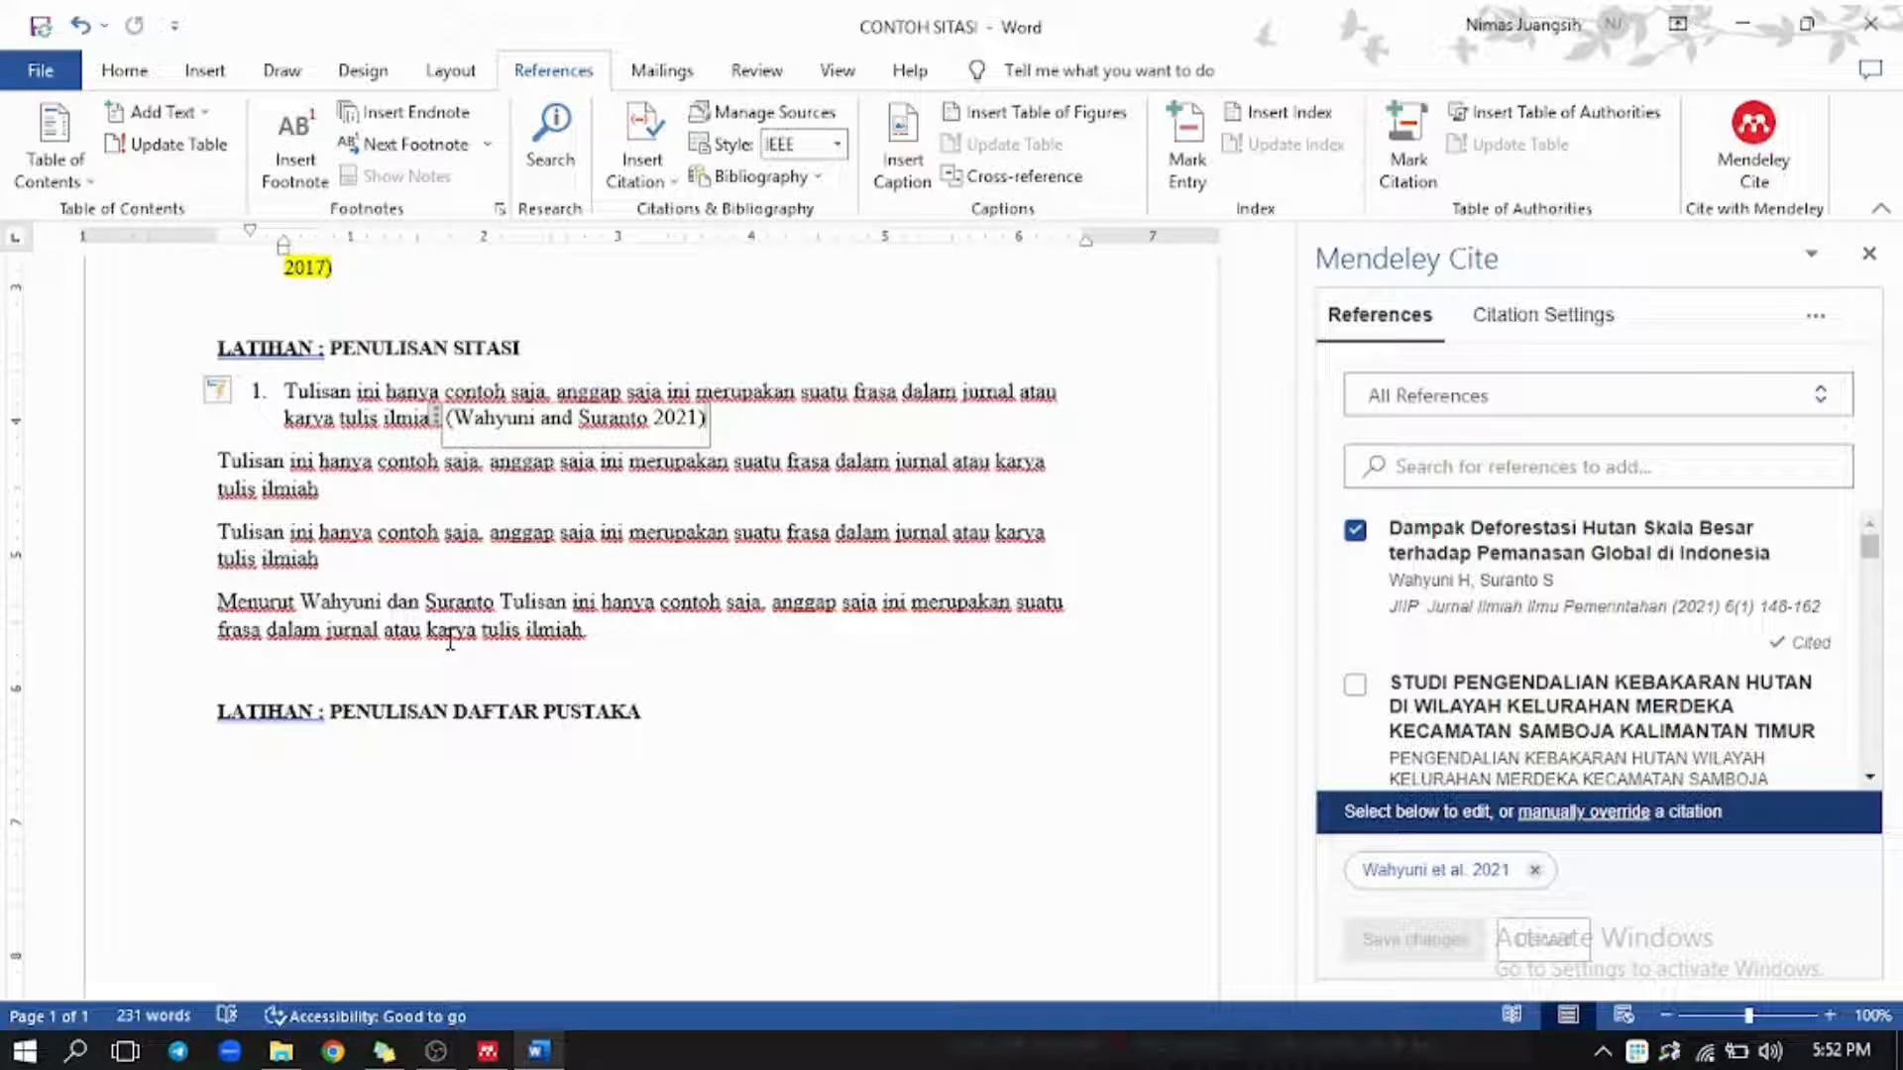
Number the second practice paragraph as item 2 of the list.
{"action": "left_click", "coordinate": [215, 460]}
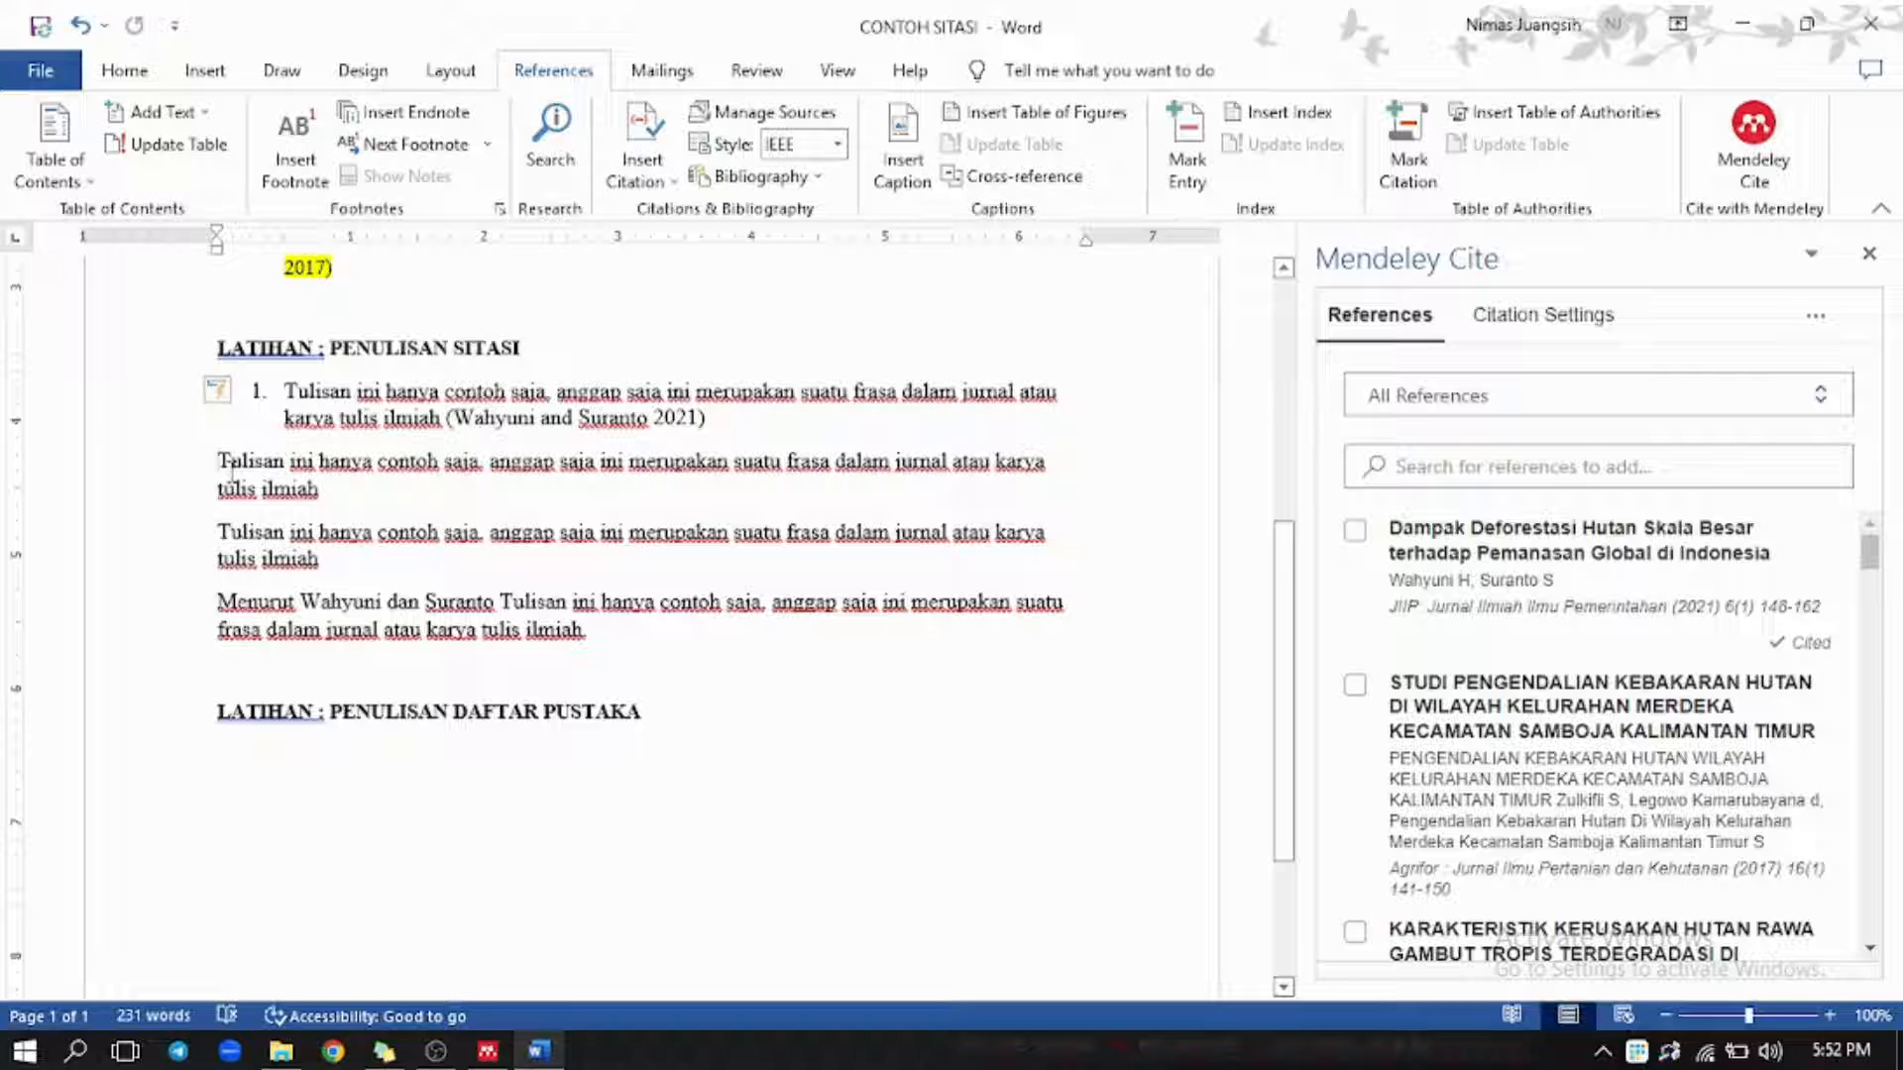
{"action": "type", "text": "2."}
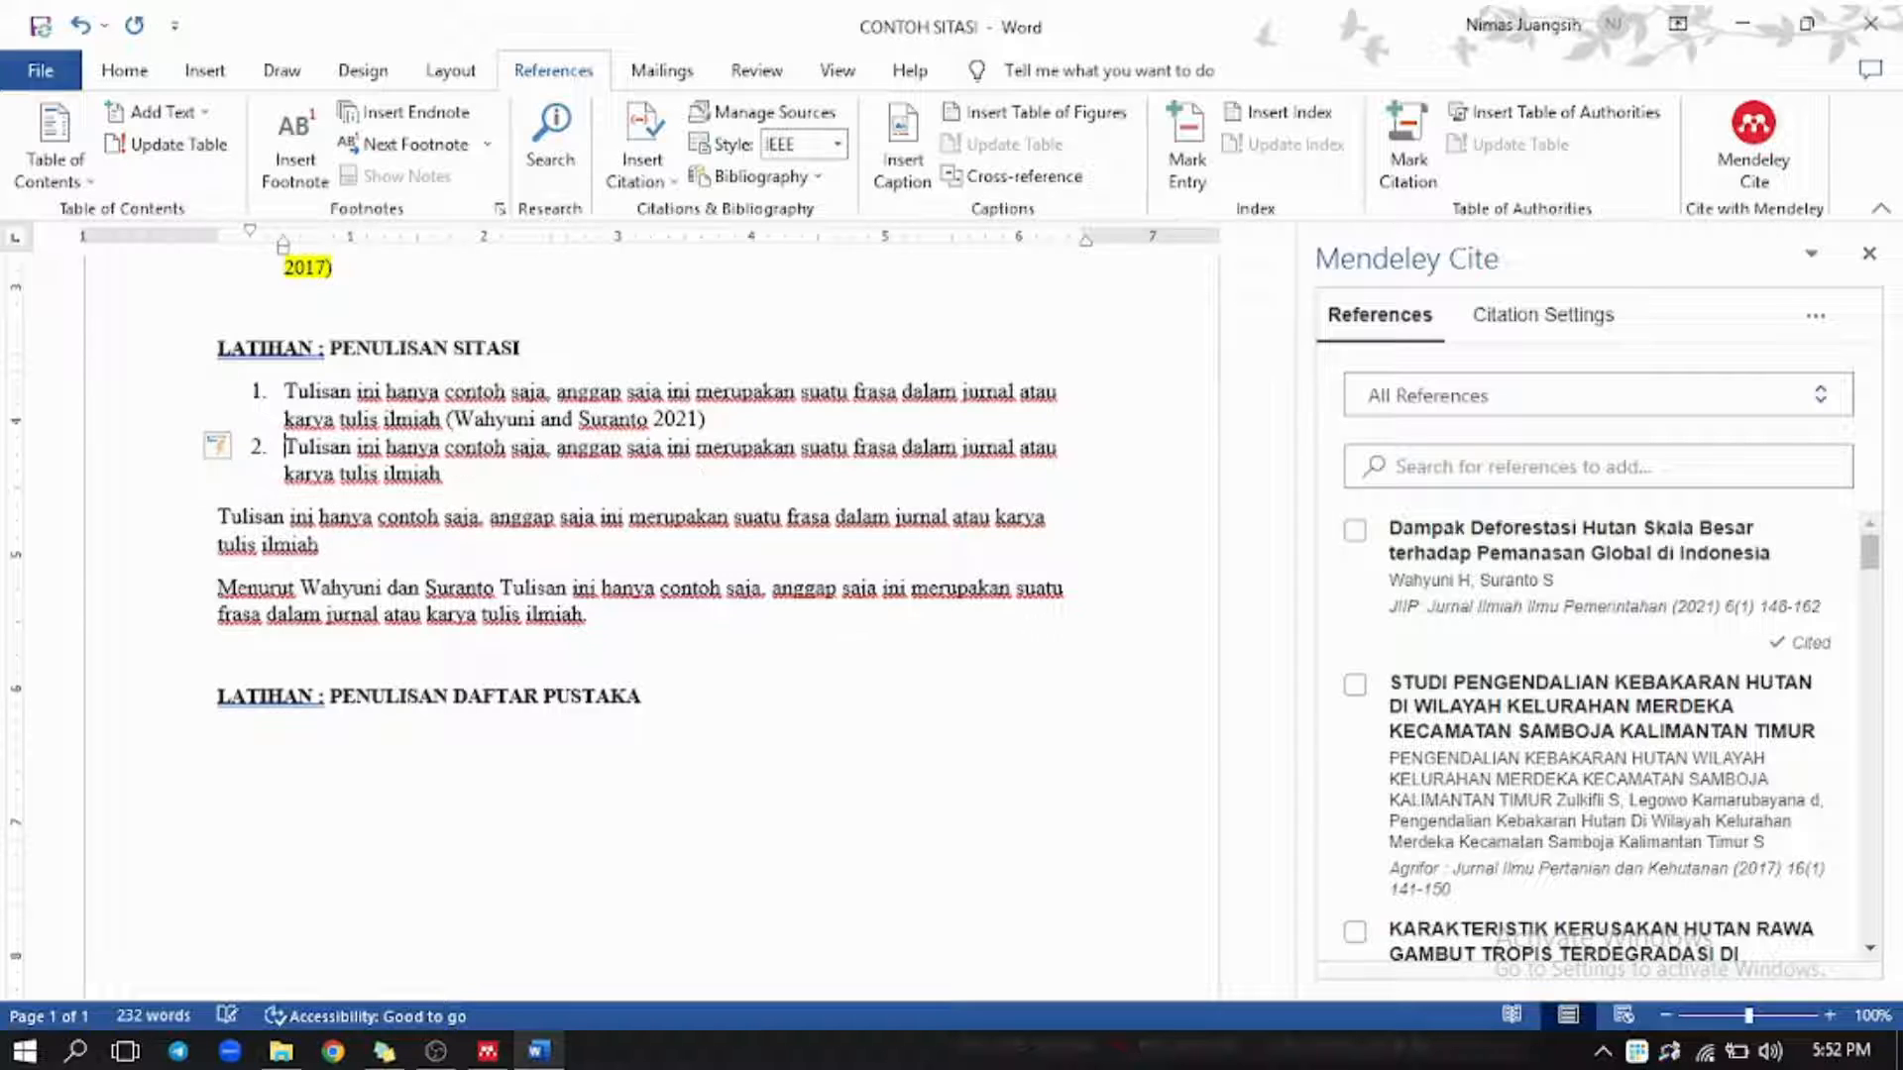
Start a citation at the end of item 2 and select the reference "Studies in Stereochemistry. XVI. Ionic Intermediates in the Decomposition of Certain Alkyl Chlorosulfites".
{"action": "left_click", "coordinate": [515, 491]}
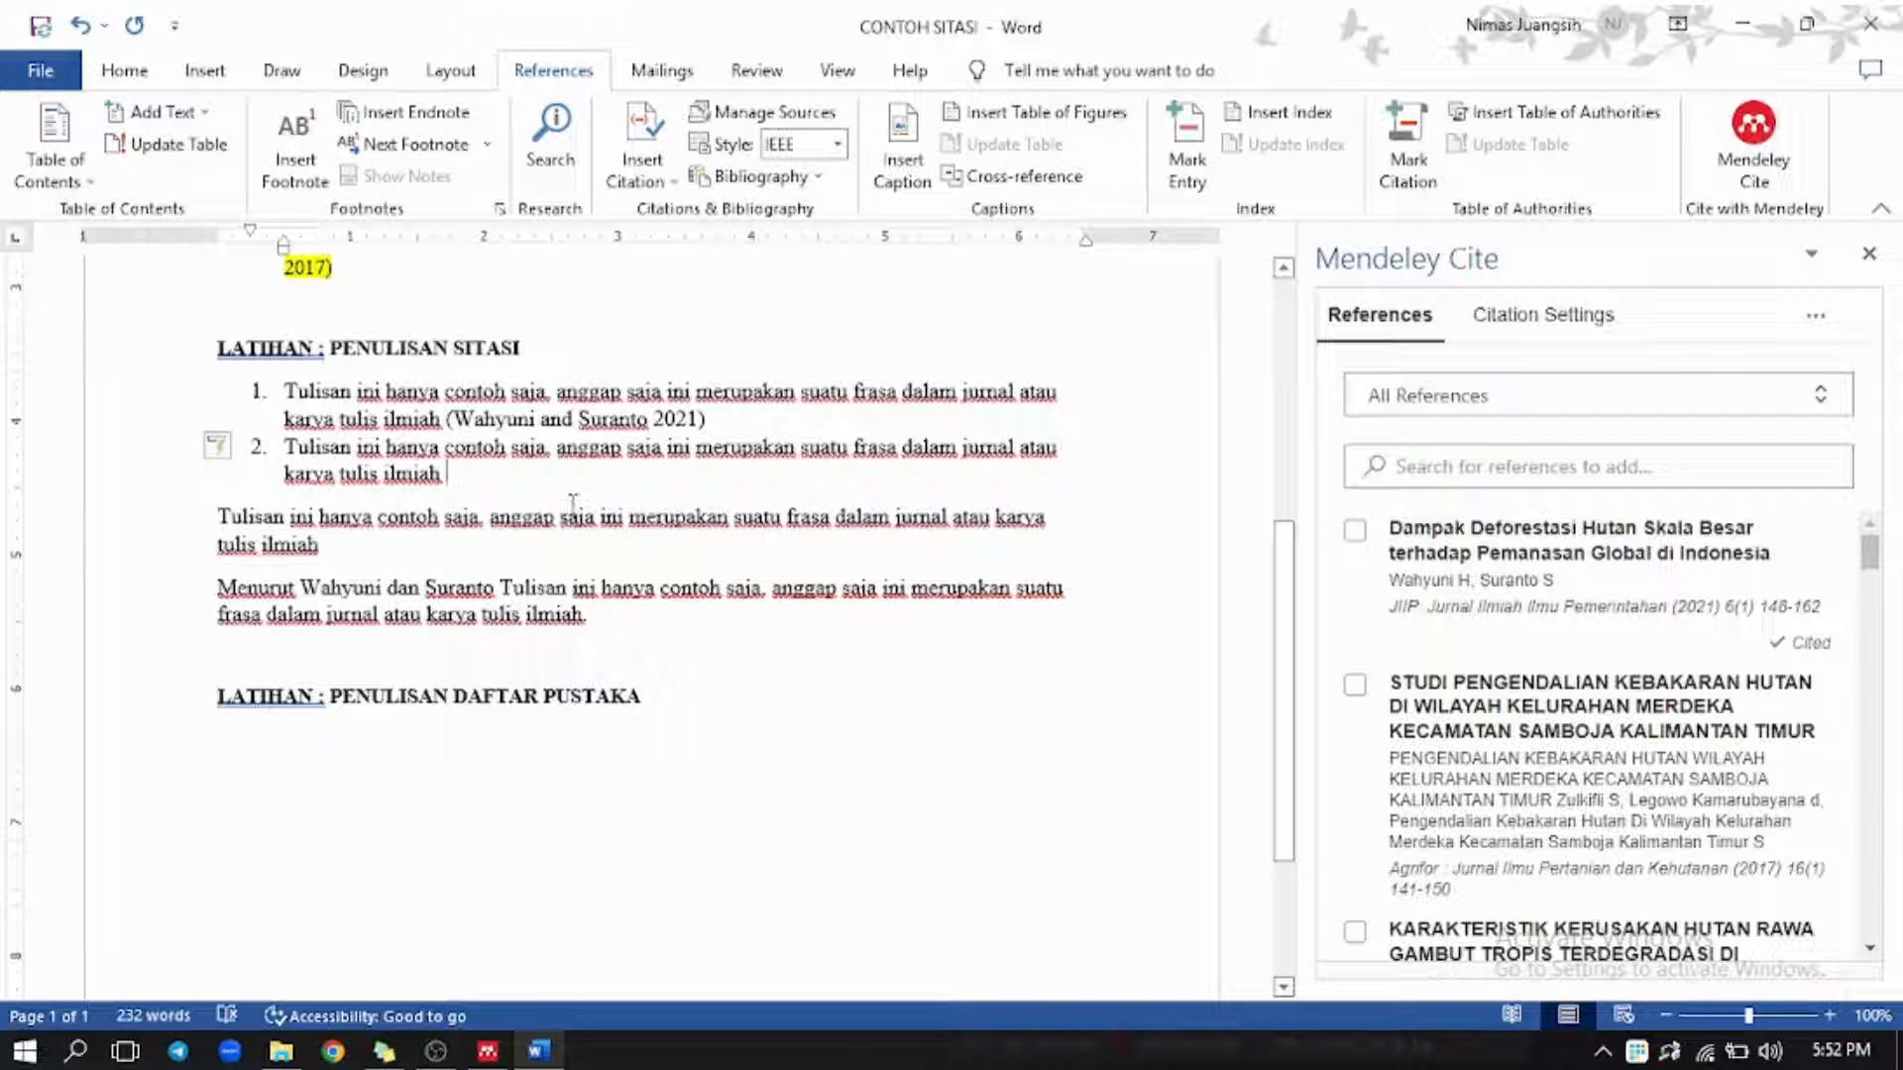
{"action": "scroll", "coordinate": [1540, 769], "scroll_direction": "down", "scroll_amount": 1}
{"action": "scroll", "coordinate": [1540, 769], "scroll_direction": "down", "scroll_amount": 4}
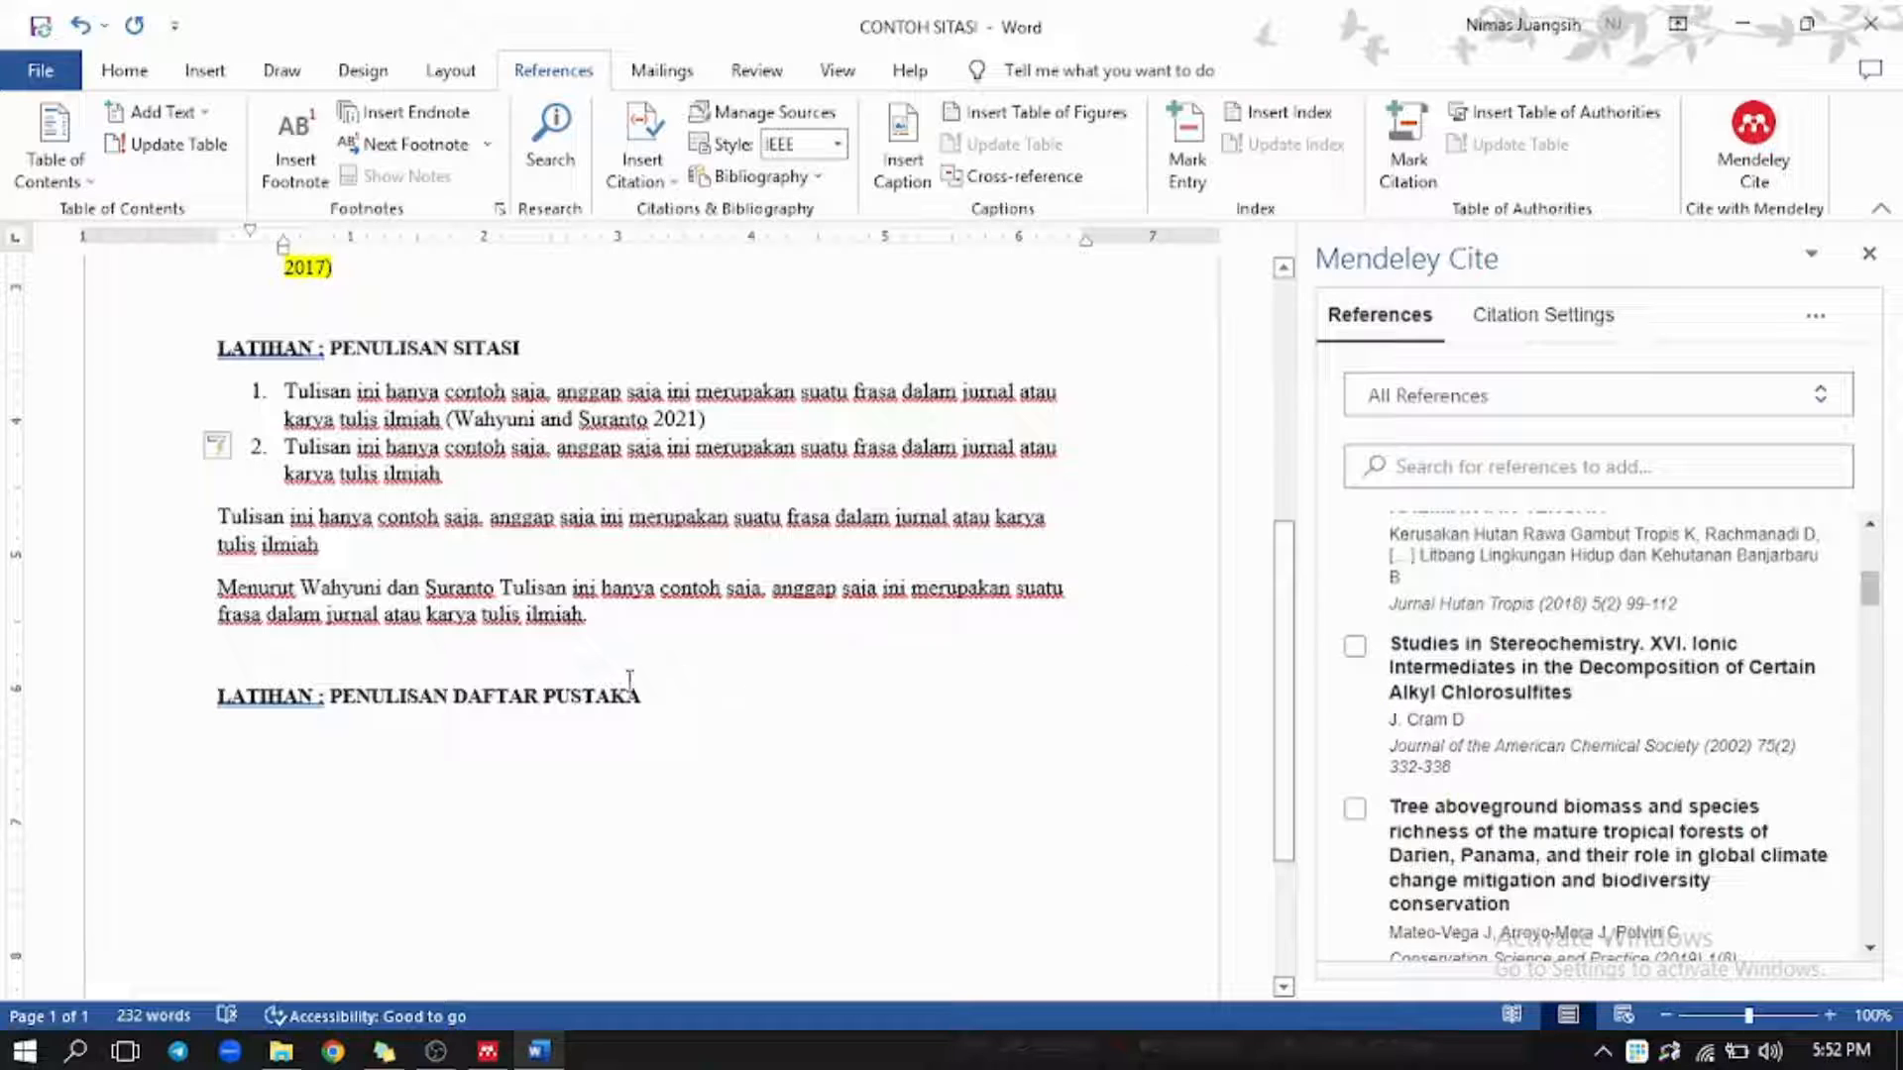
{"action": "left_click", "coordinate": [1355, 649]}
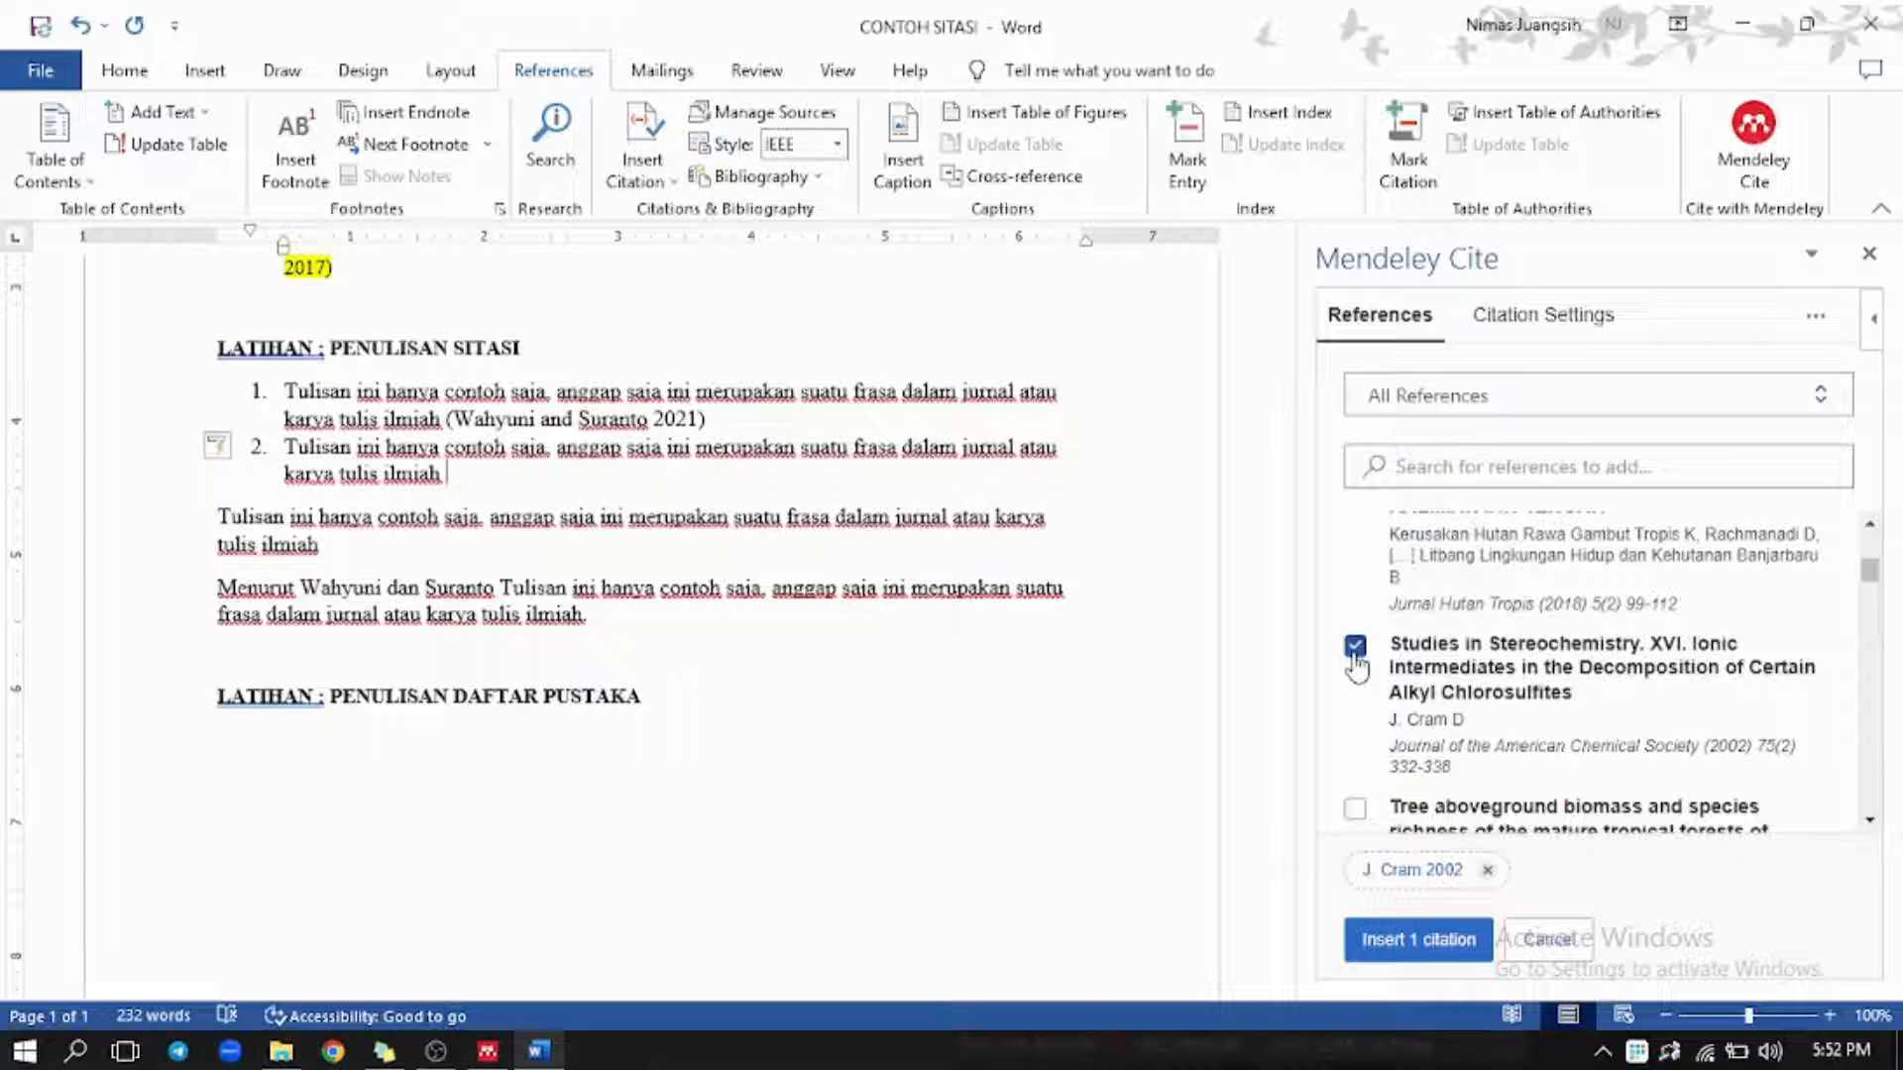
{"action": "left_click", "coordinate": [1355, 650]}
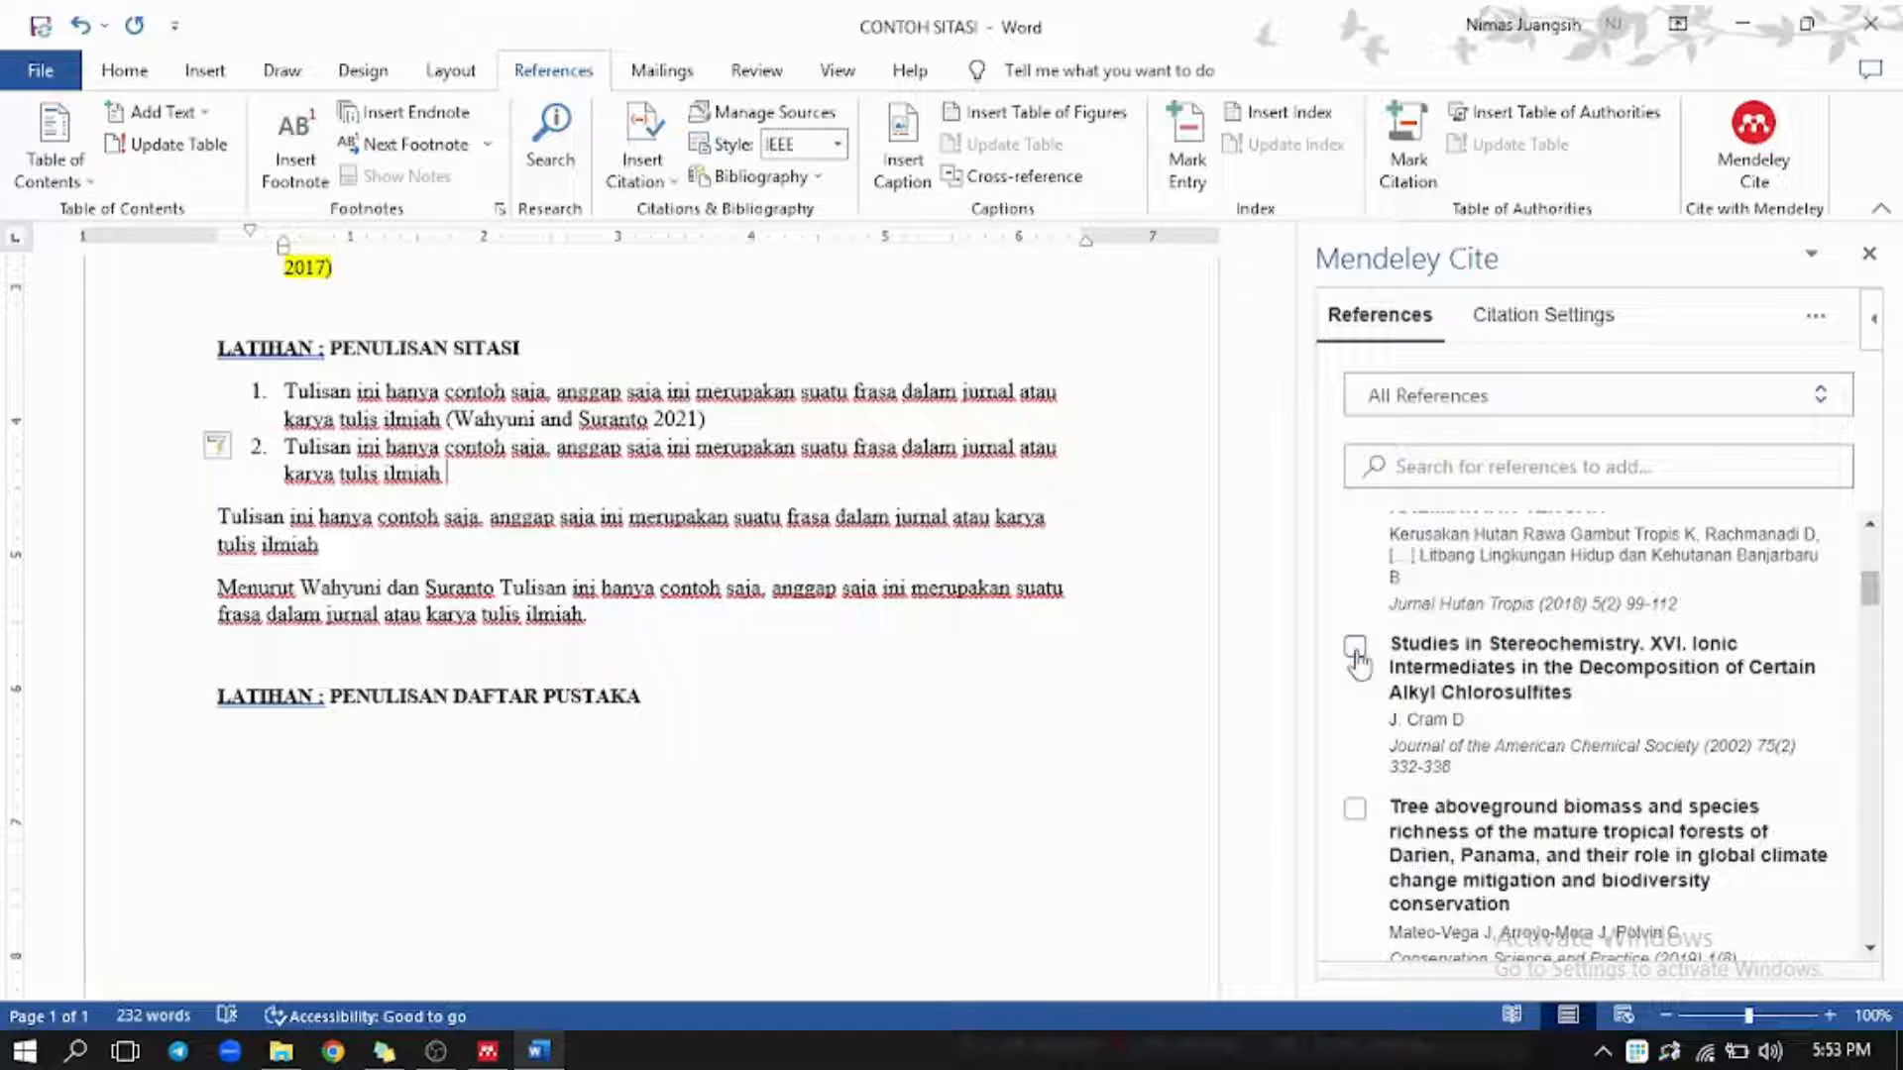
{"action": "left_click", "coordinate": [1356, 650]}
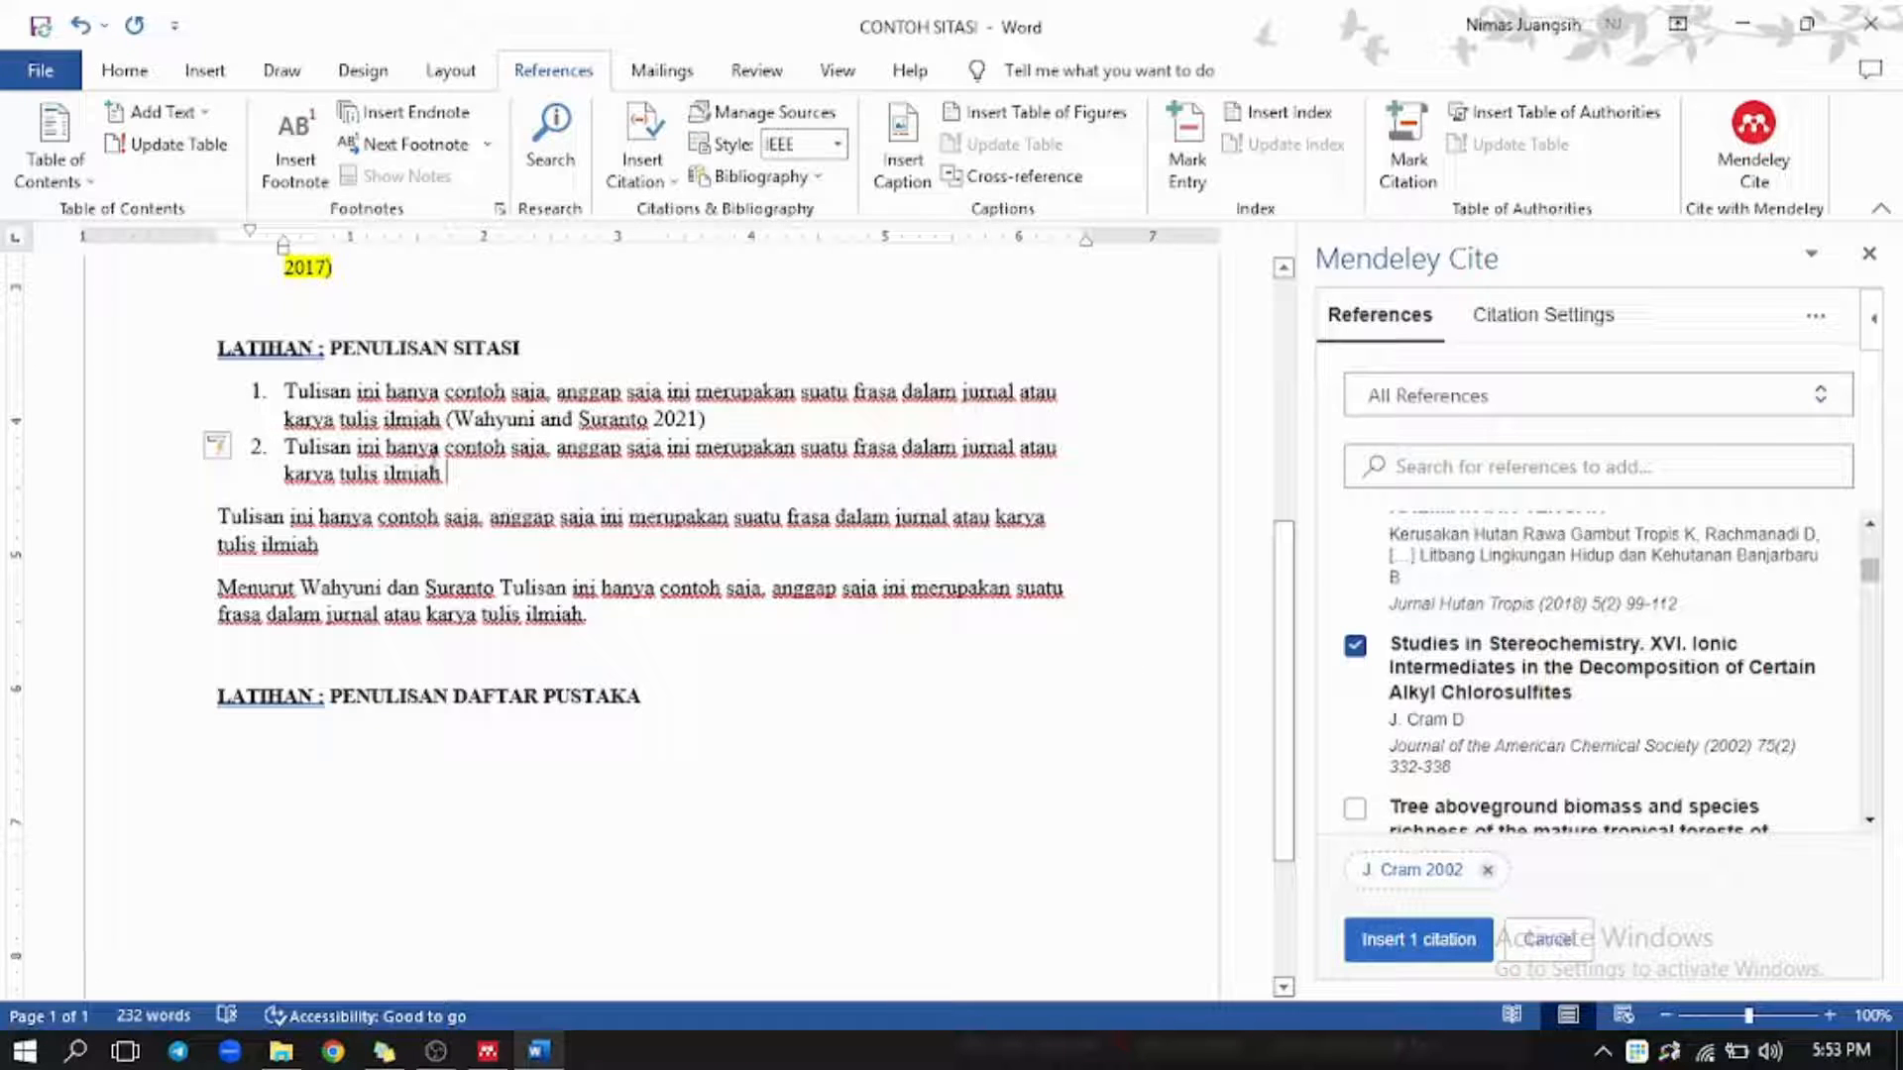
Add page 123 to the selected Studies in Stereochemistry reference and insert the citation at the end of item 2.
{"action": "left_click", "coordinate": [1399, 872]}
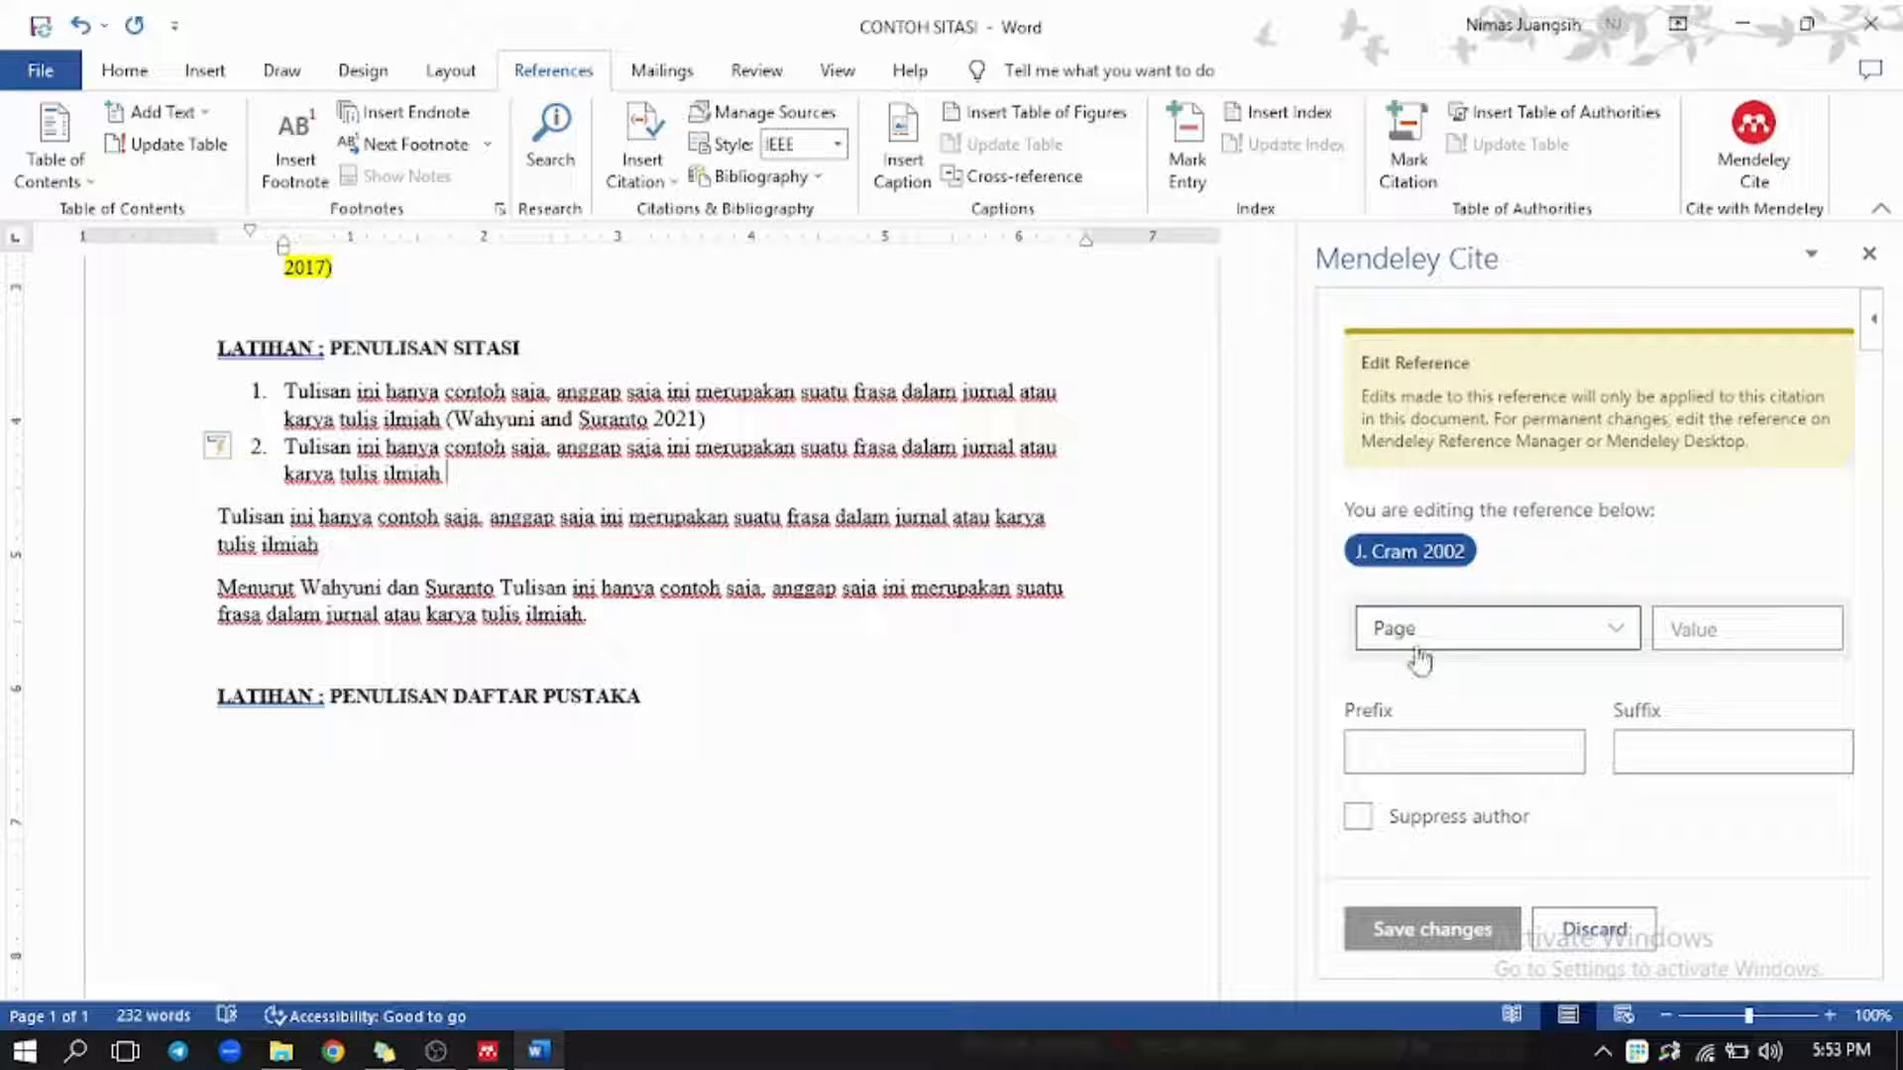
{"action": "left_click", "coordinate": [1617, 642]}
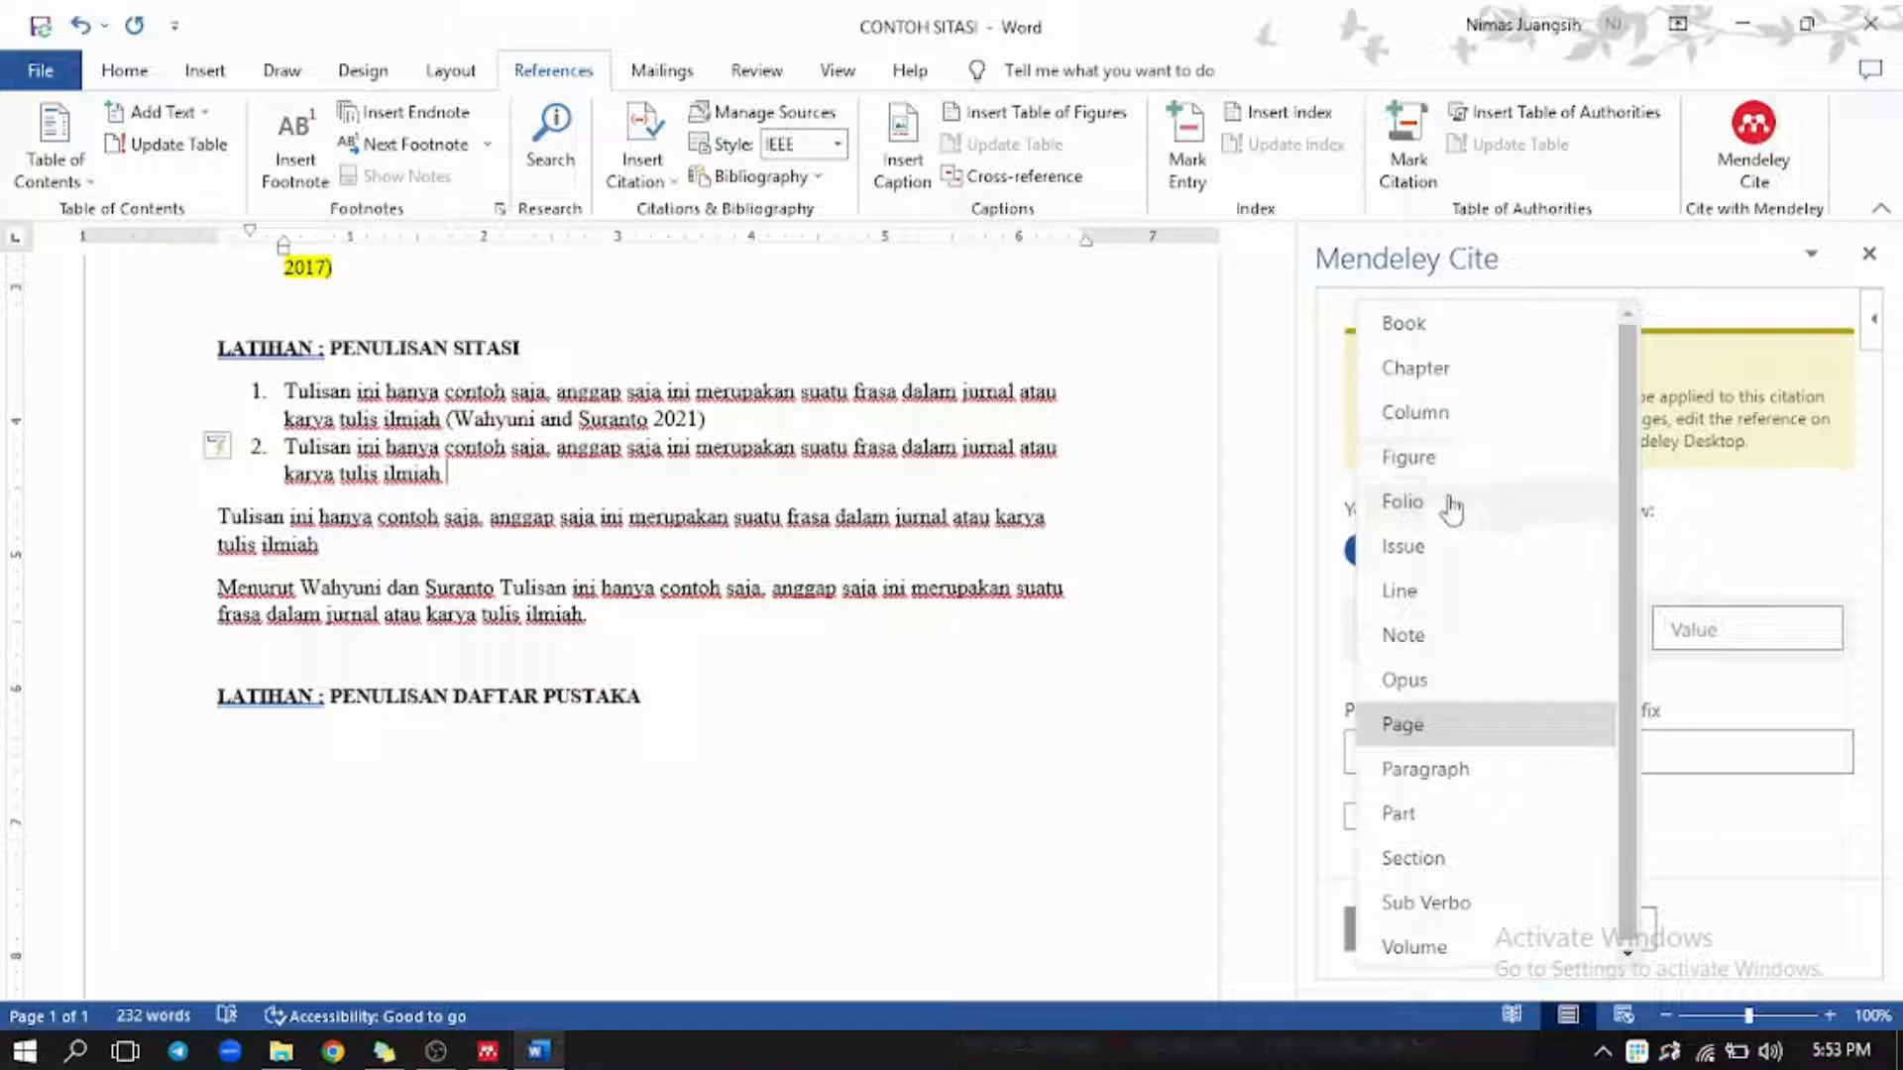
{"action": "left_click", "coordinate": [1481, 734]}
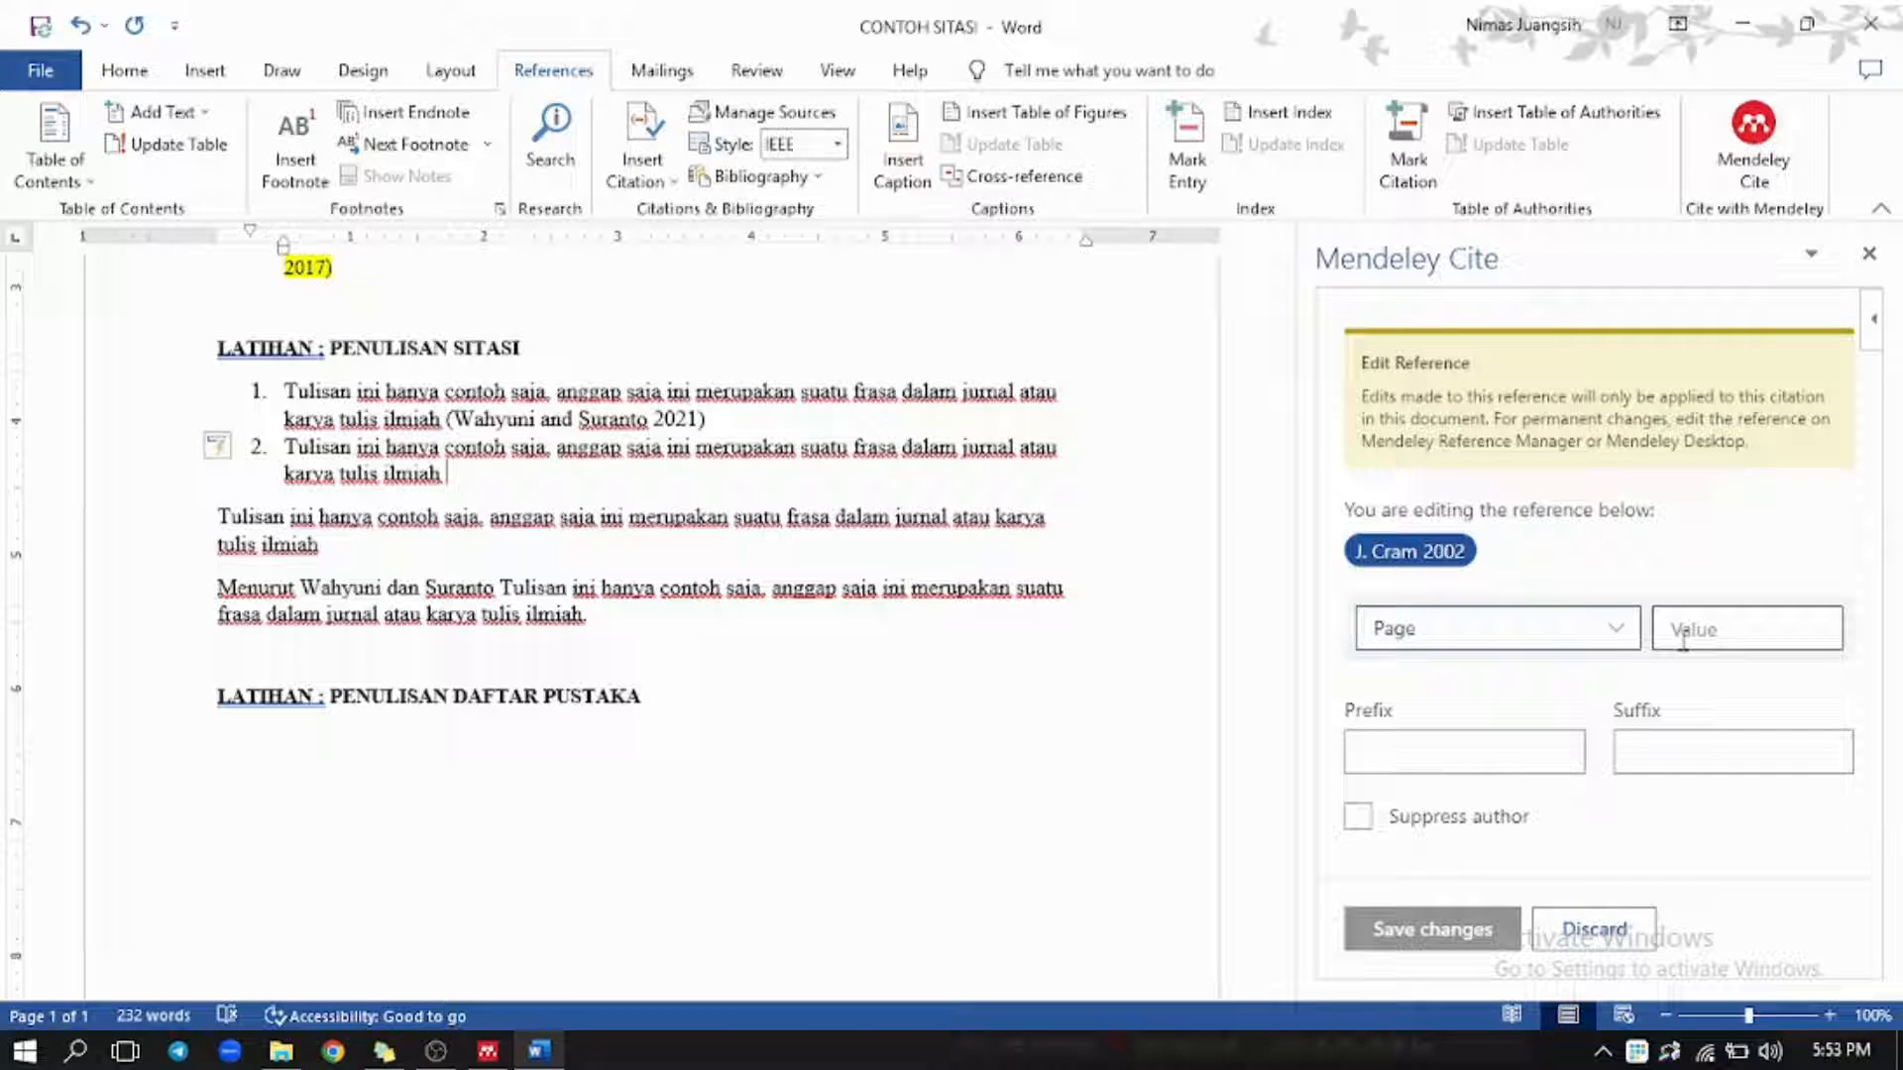
{"action": "left_click", "coordinate": [1724, 630]}
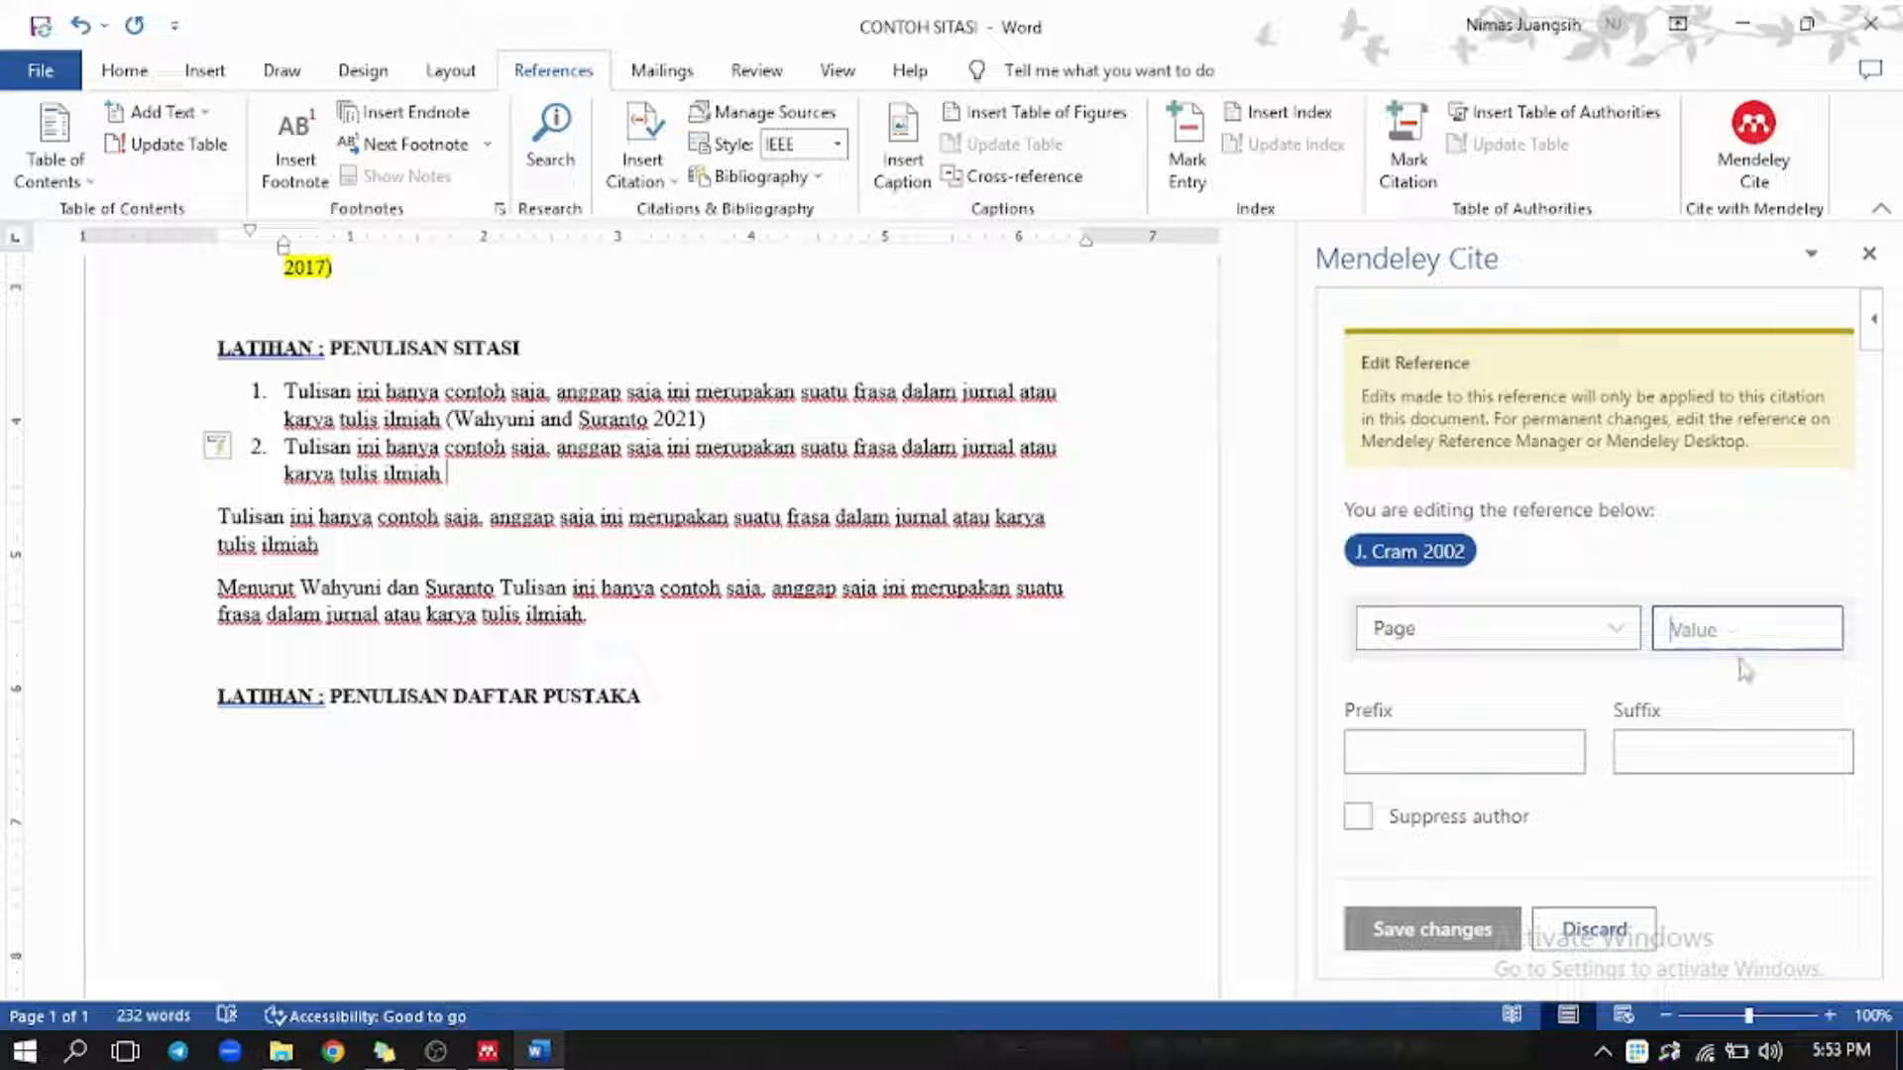
{"action": "type", "text": "123"}
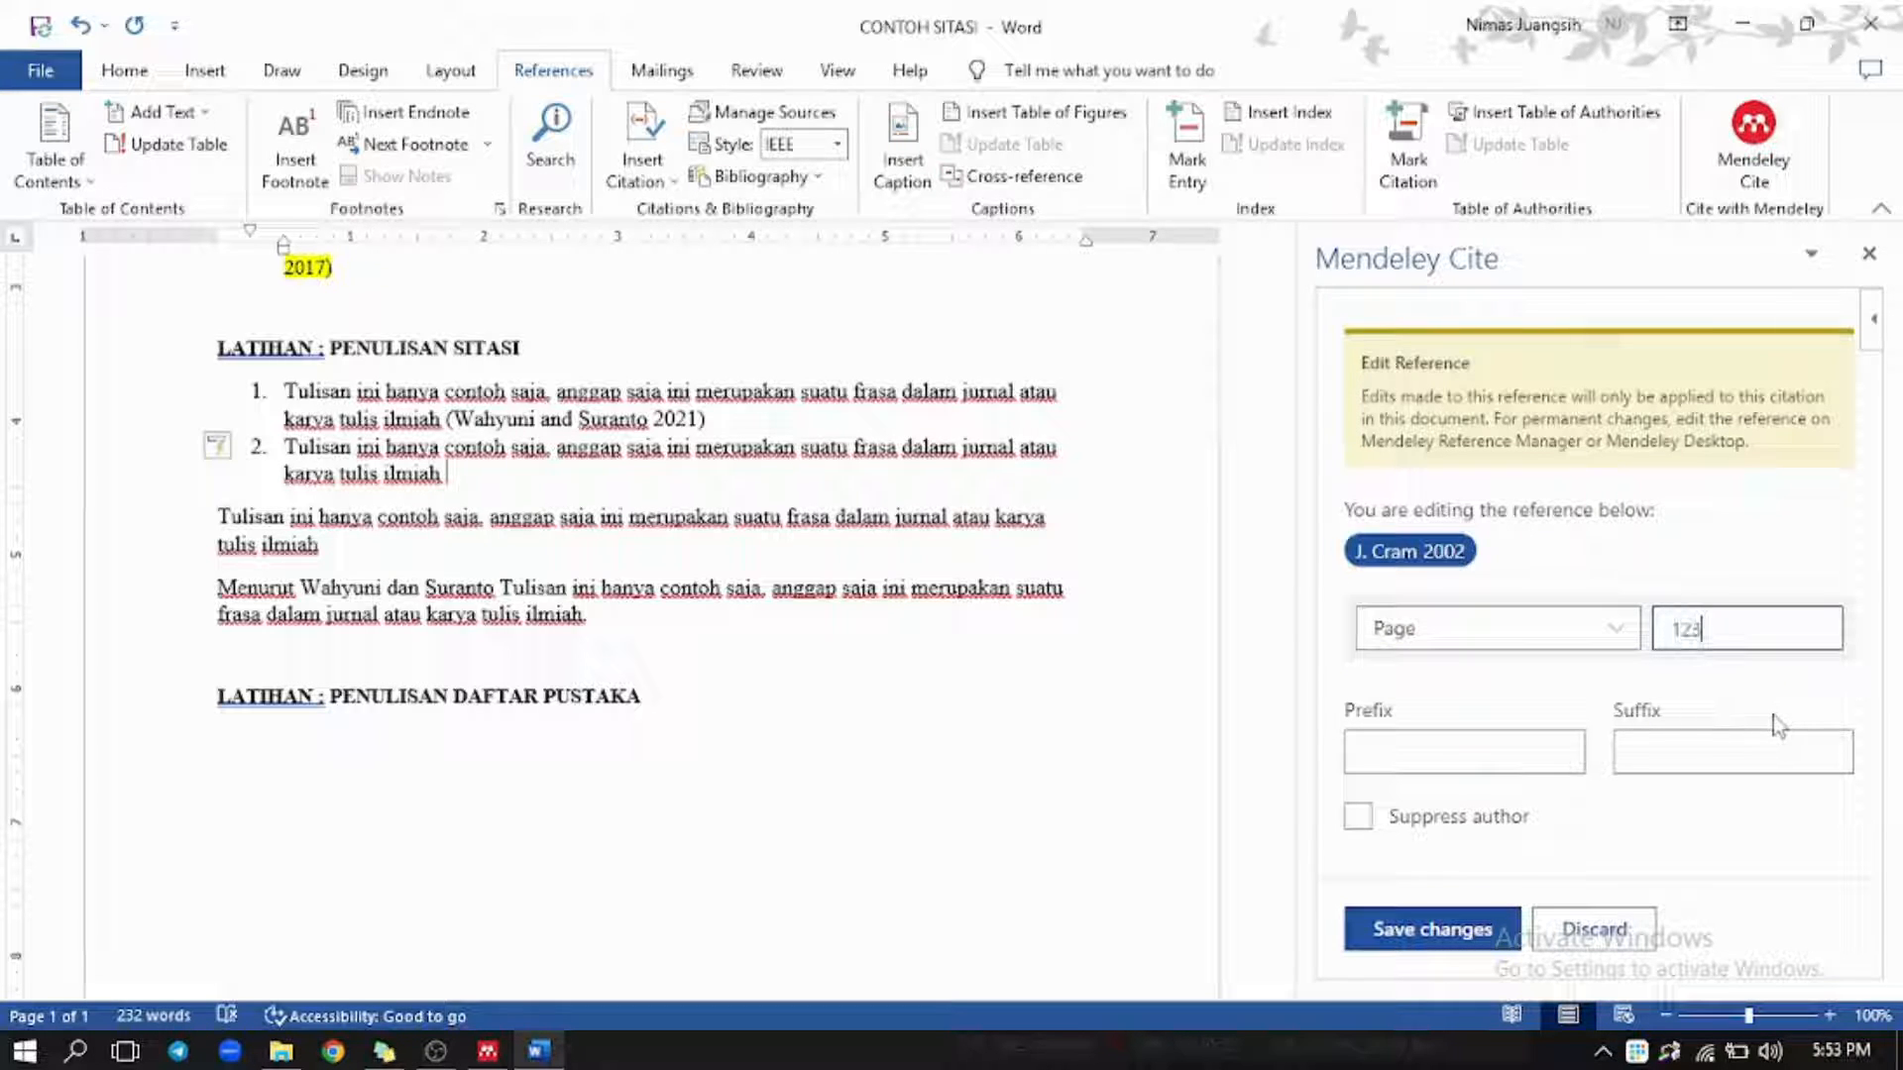
{"action": "left_click", "coordinate": [1477, 920]}
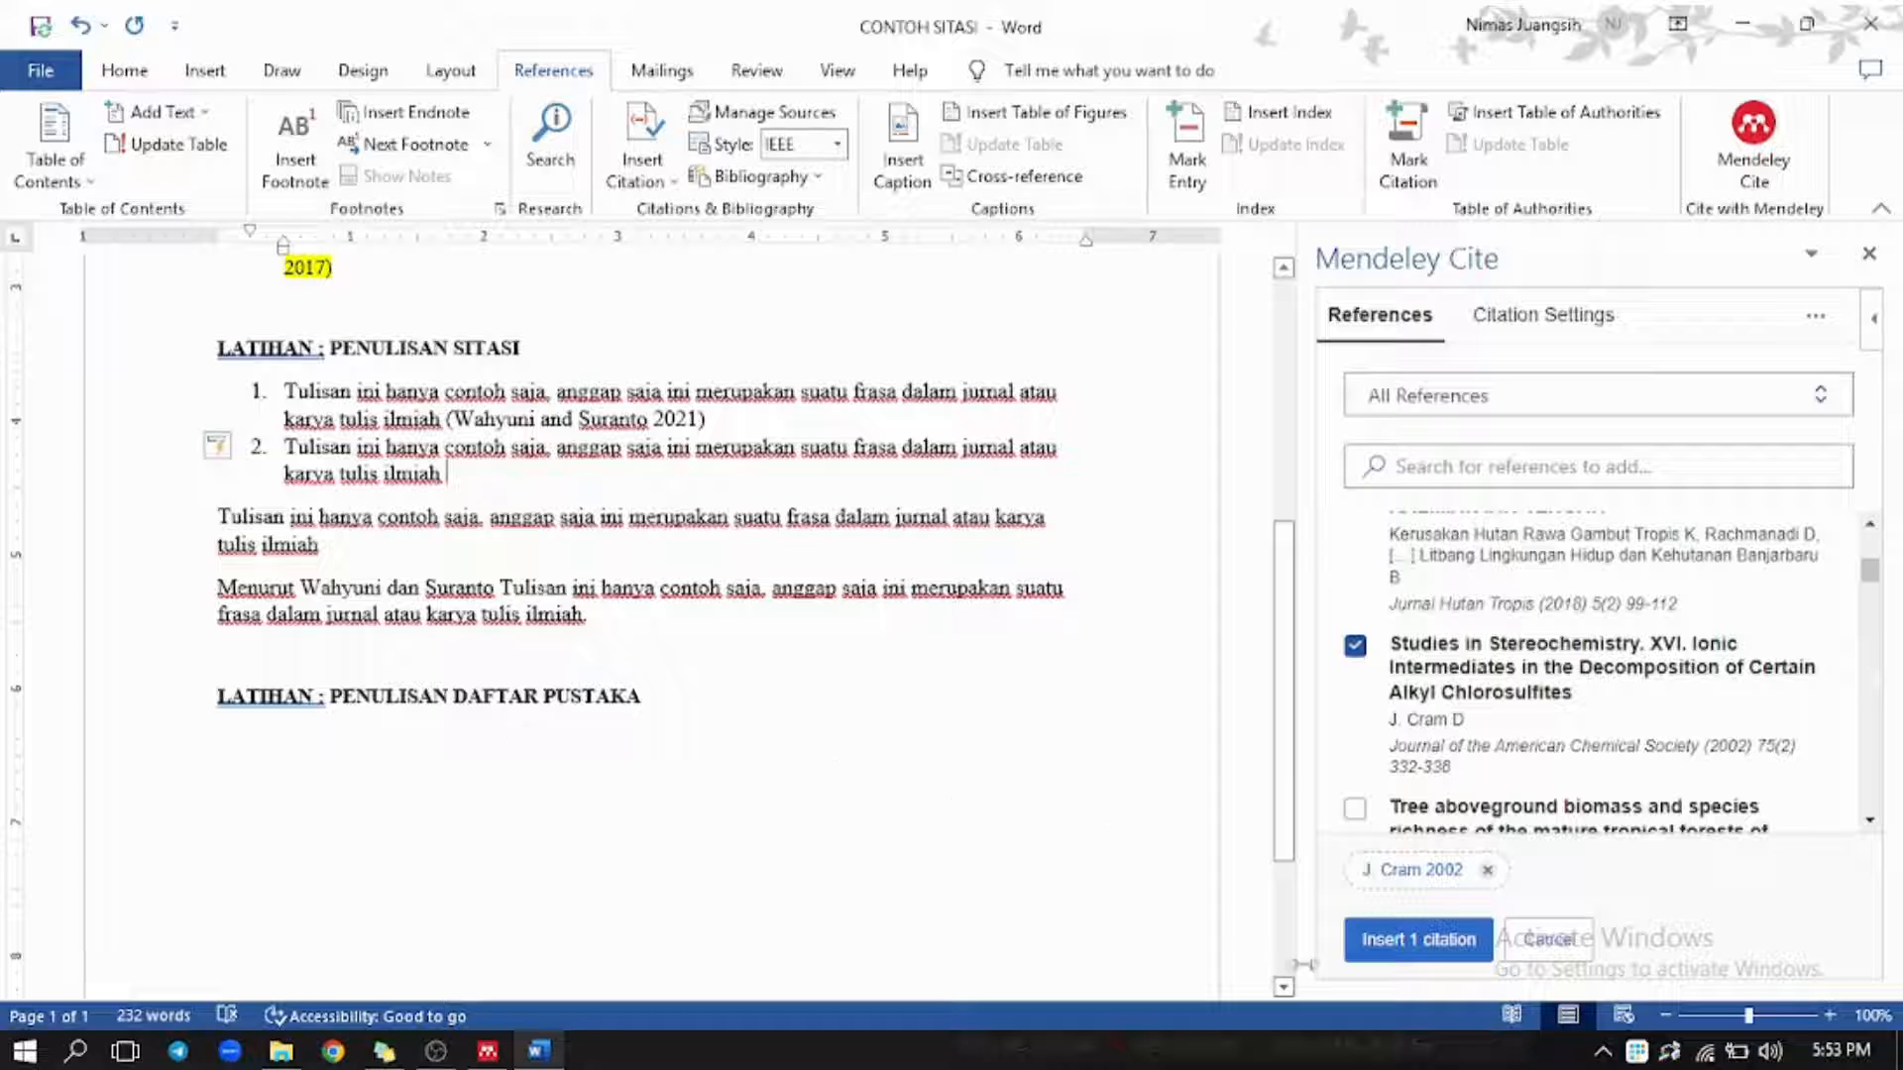
{"action": "left_click", "coordinate": [1419, 940]}
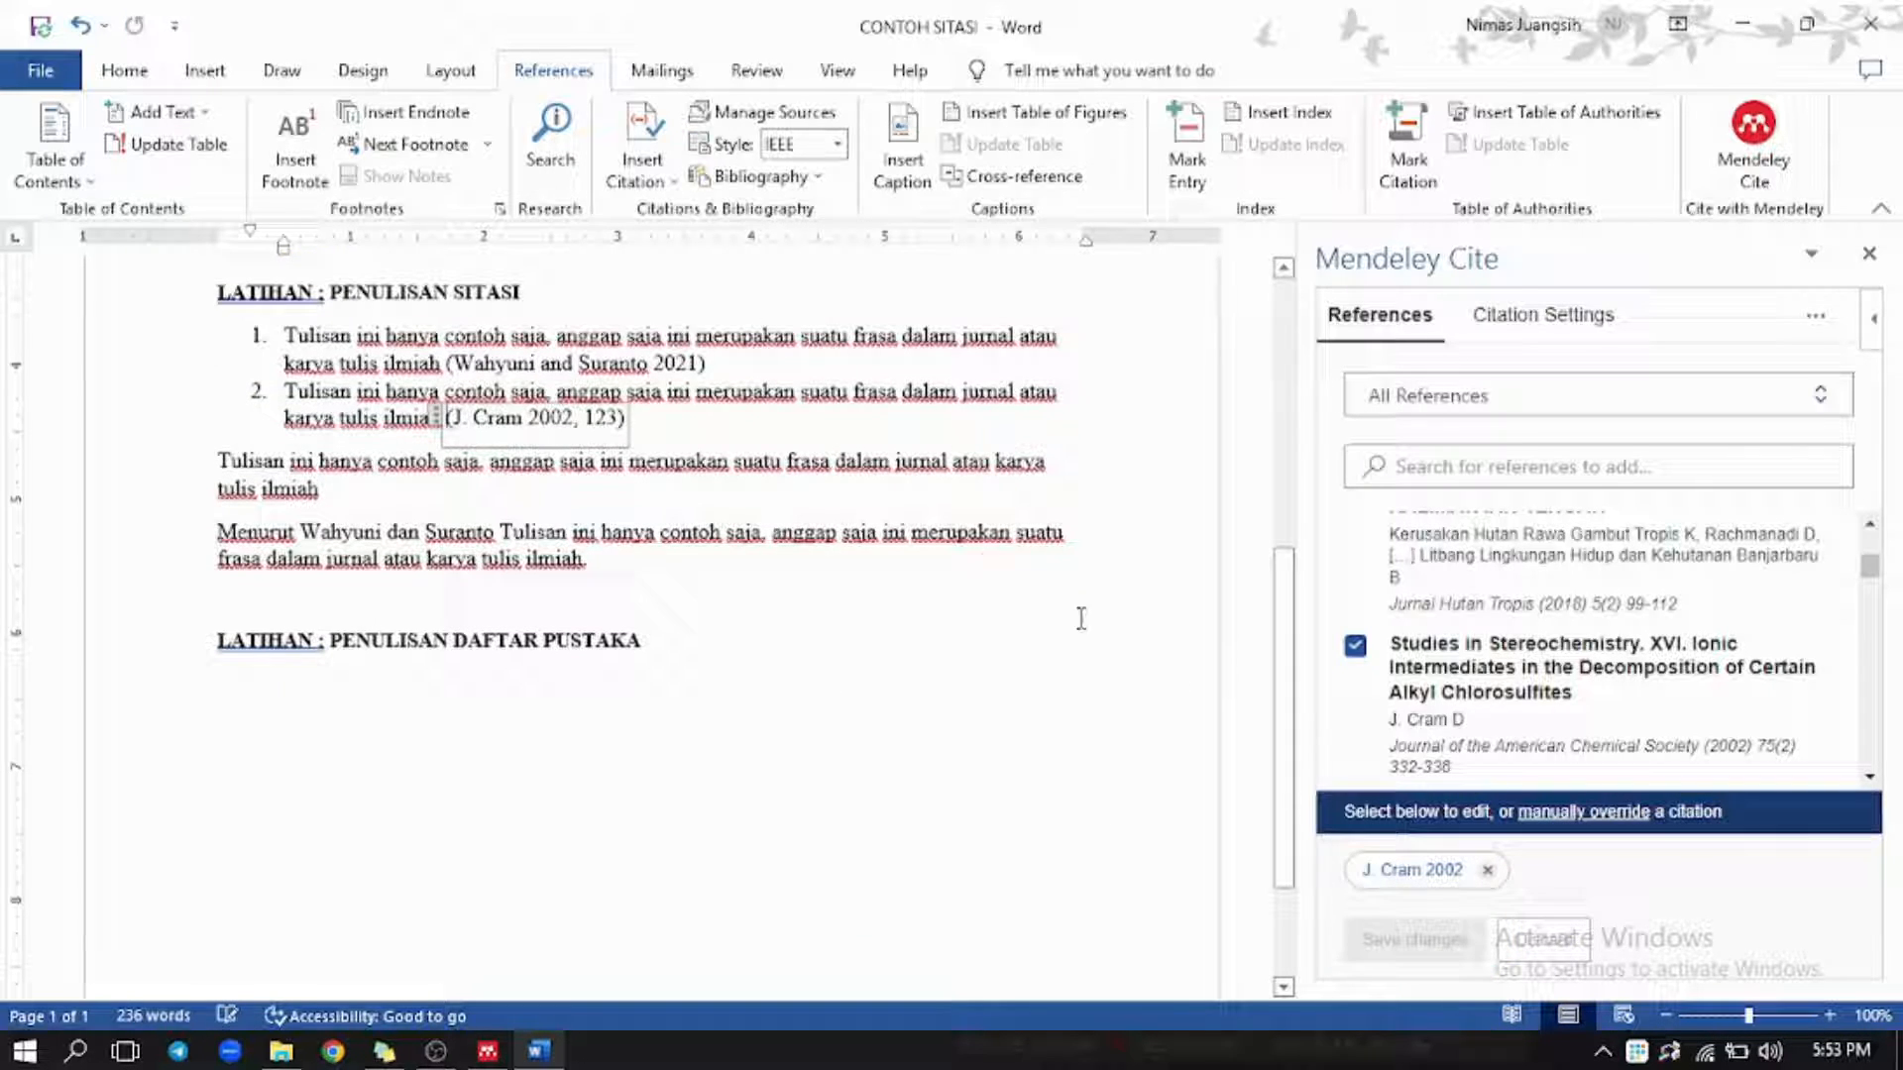
{"action": "left_click", "coordinate": [673, 439]}
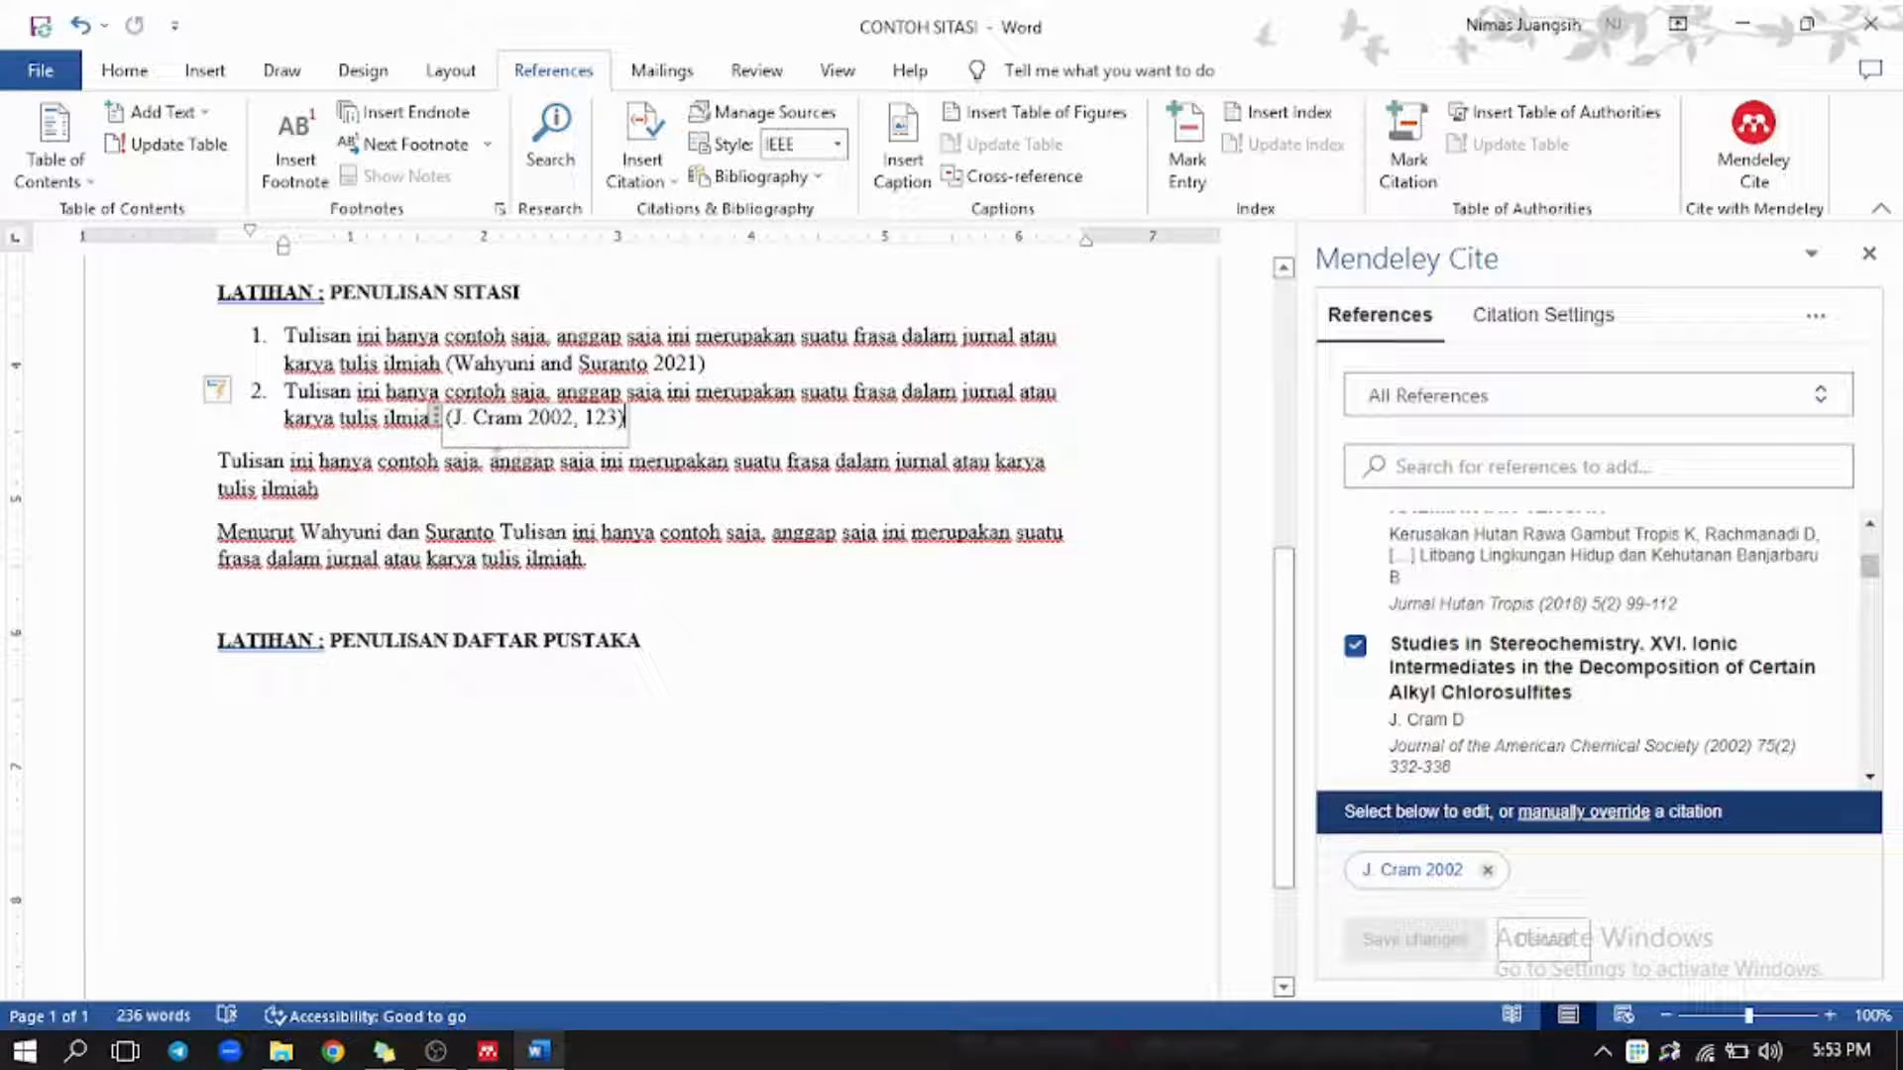
Number the third practice paragraph as item 3 of the list.
{"action": "left_click", "coordinate": [215, 466]}
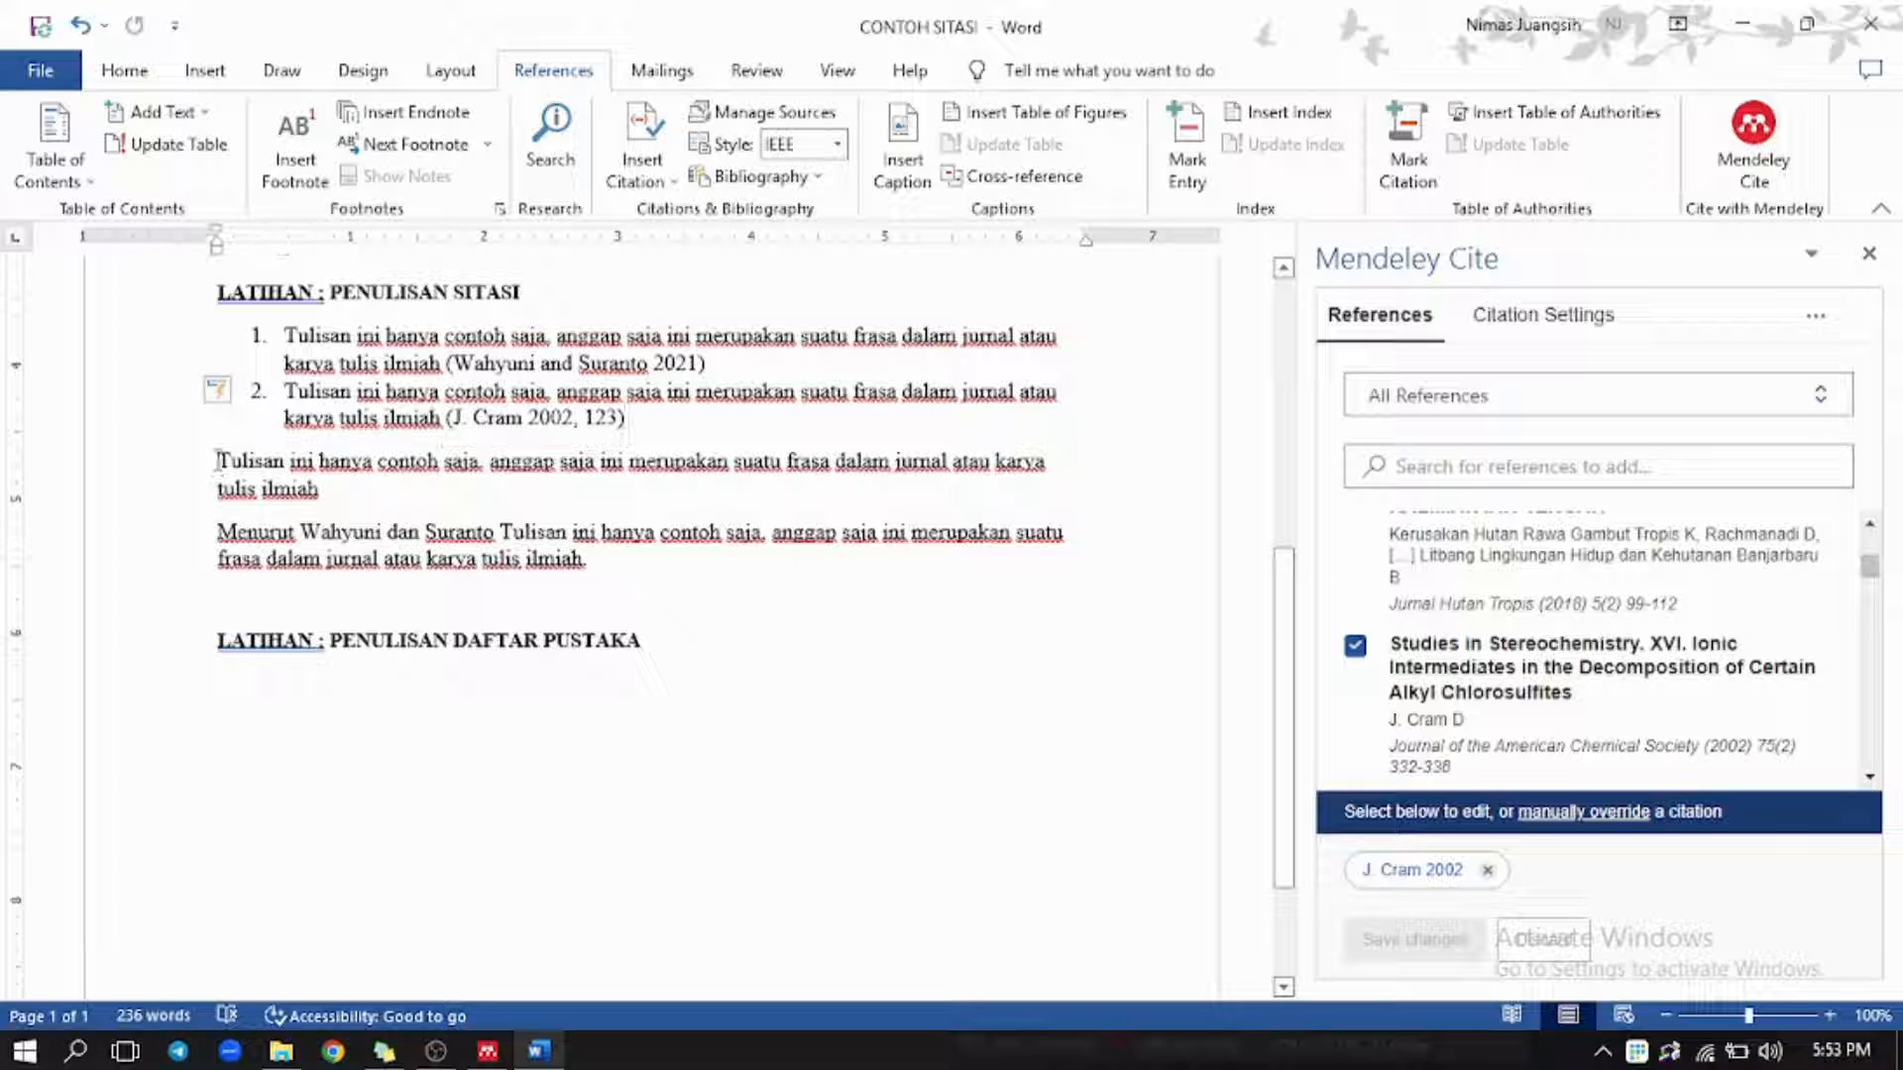
{"action": "type", "text": "1."}
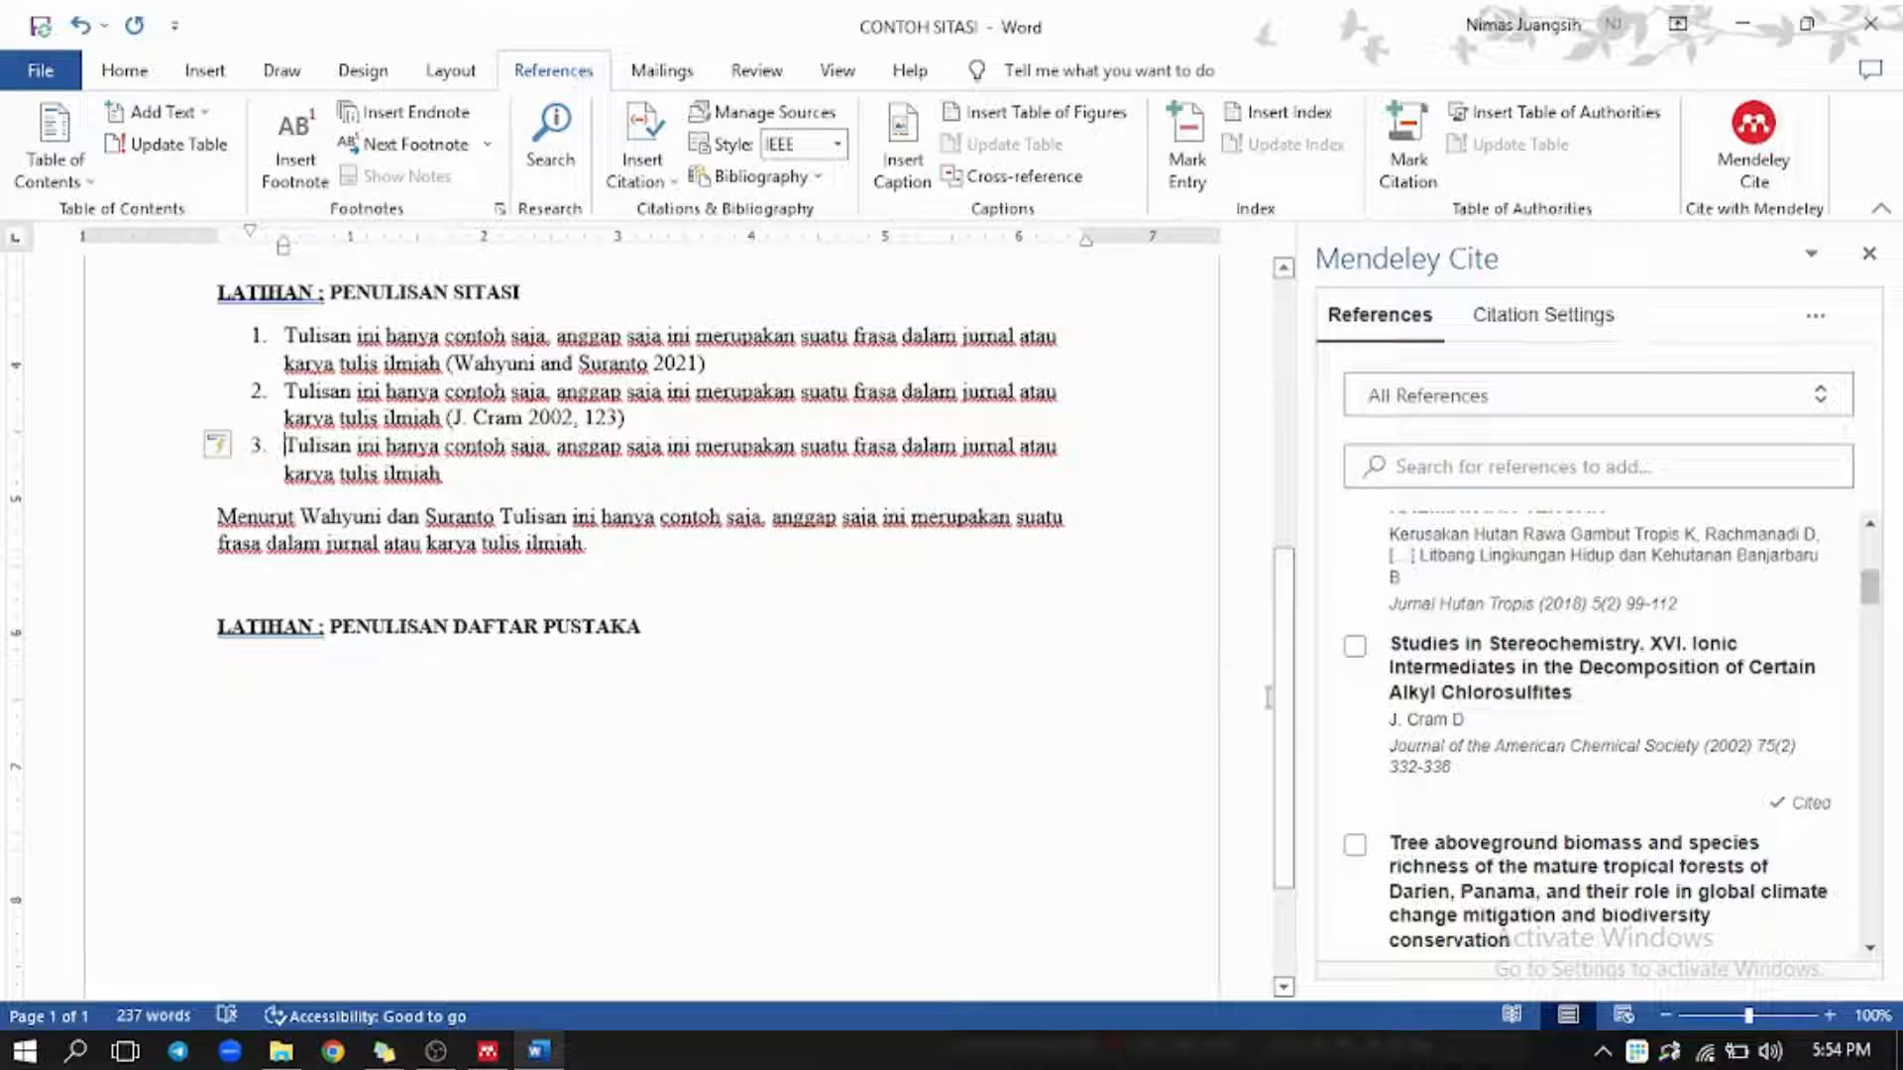
{"action": "scroll", "coordinate": [1576, 783], "scroll_direction": "down", "scroll_amount": 1}
{"action": "scroll", "coordinate": [1576, 783], "scroll_direction": "down", "scroll_amount": 1}
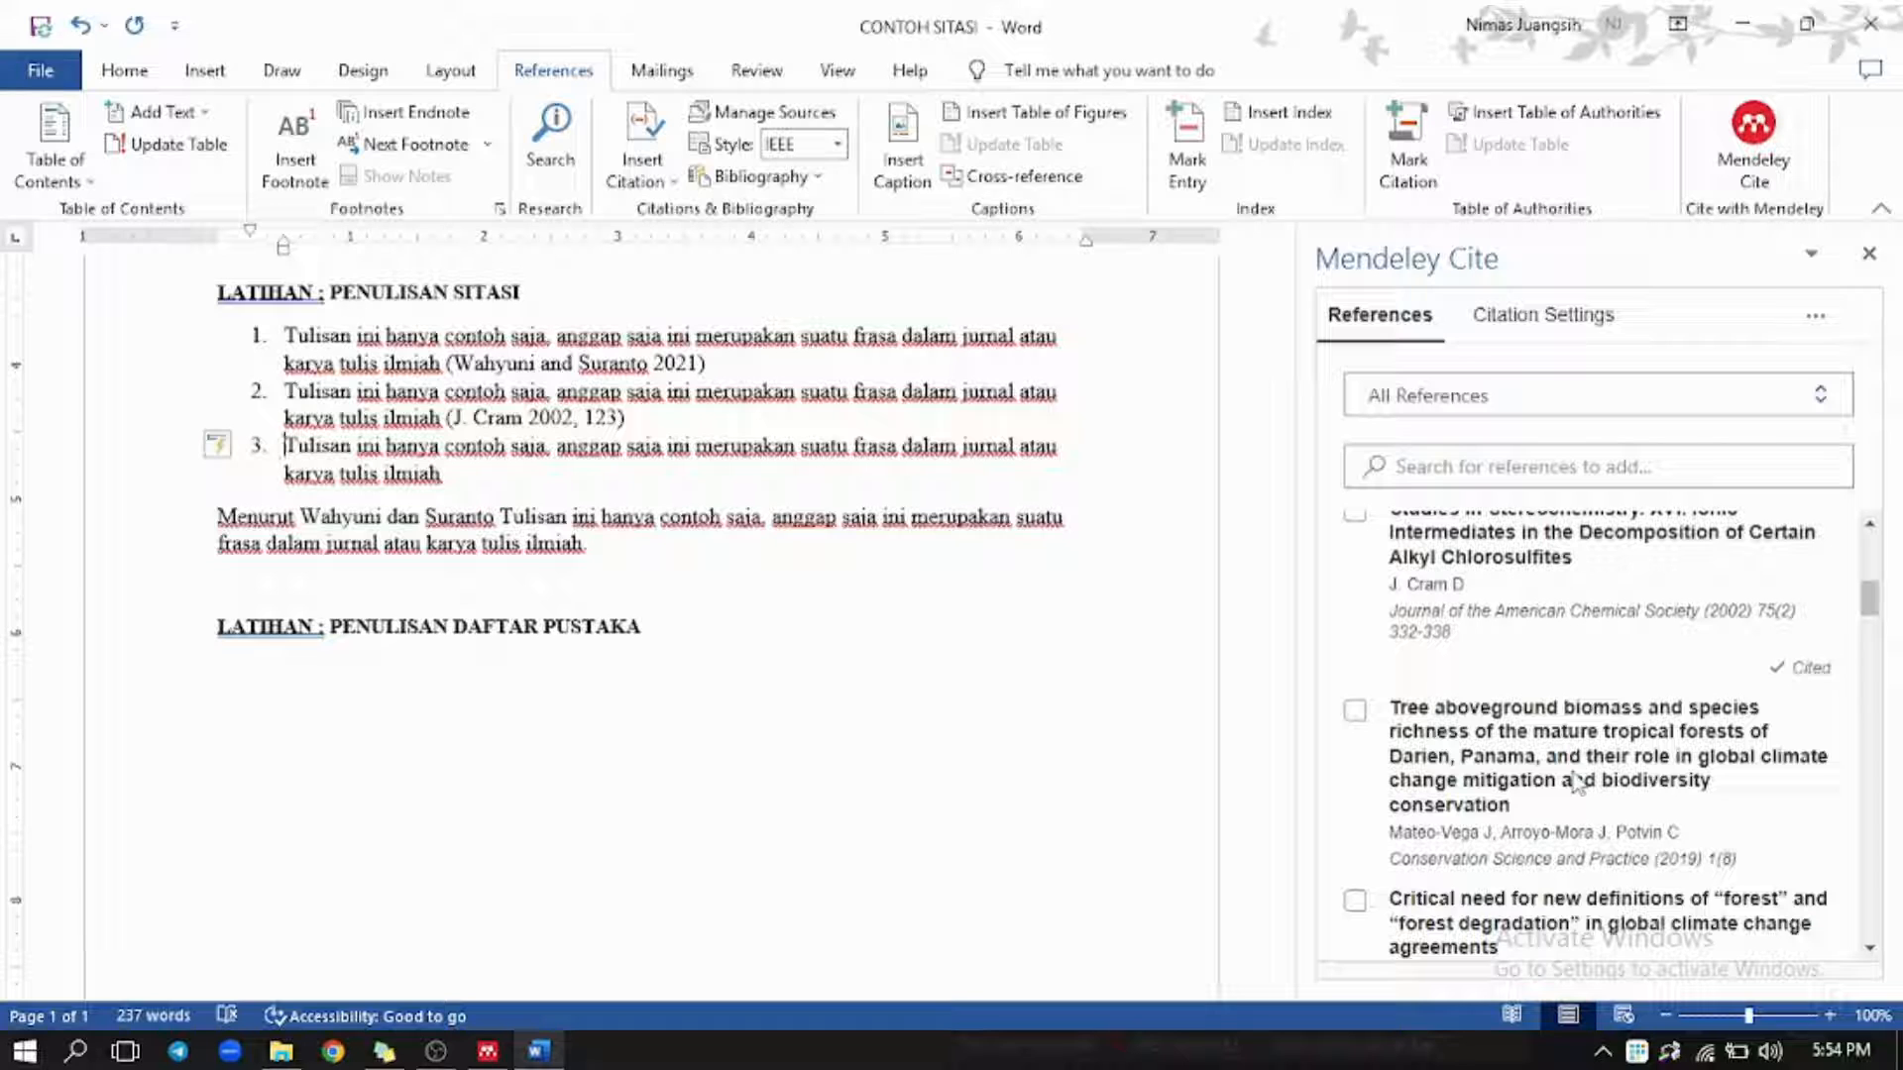
{"action": "scroll", "coordinate": [1577, 783], "scroll_direction": "up", "scroll_amount": 2}
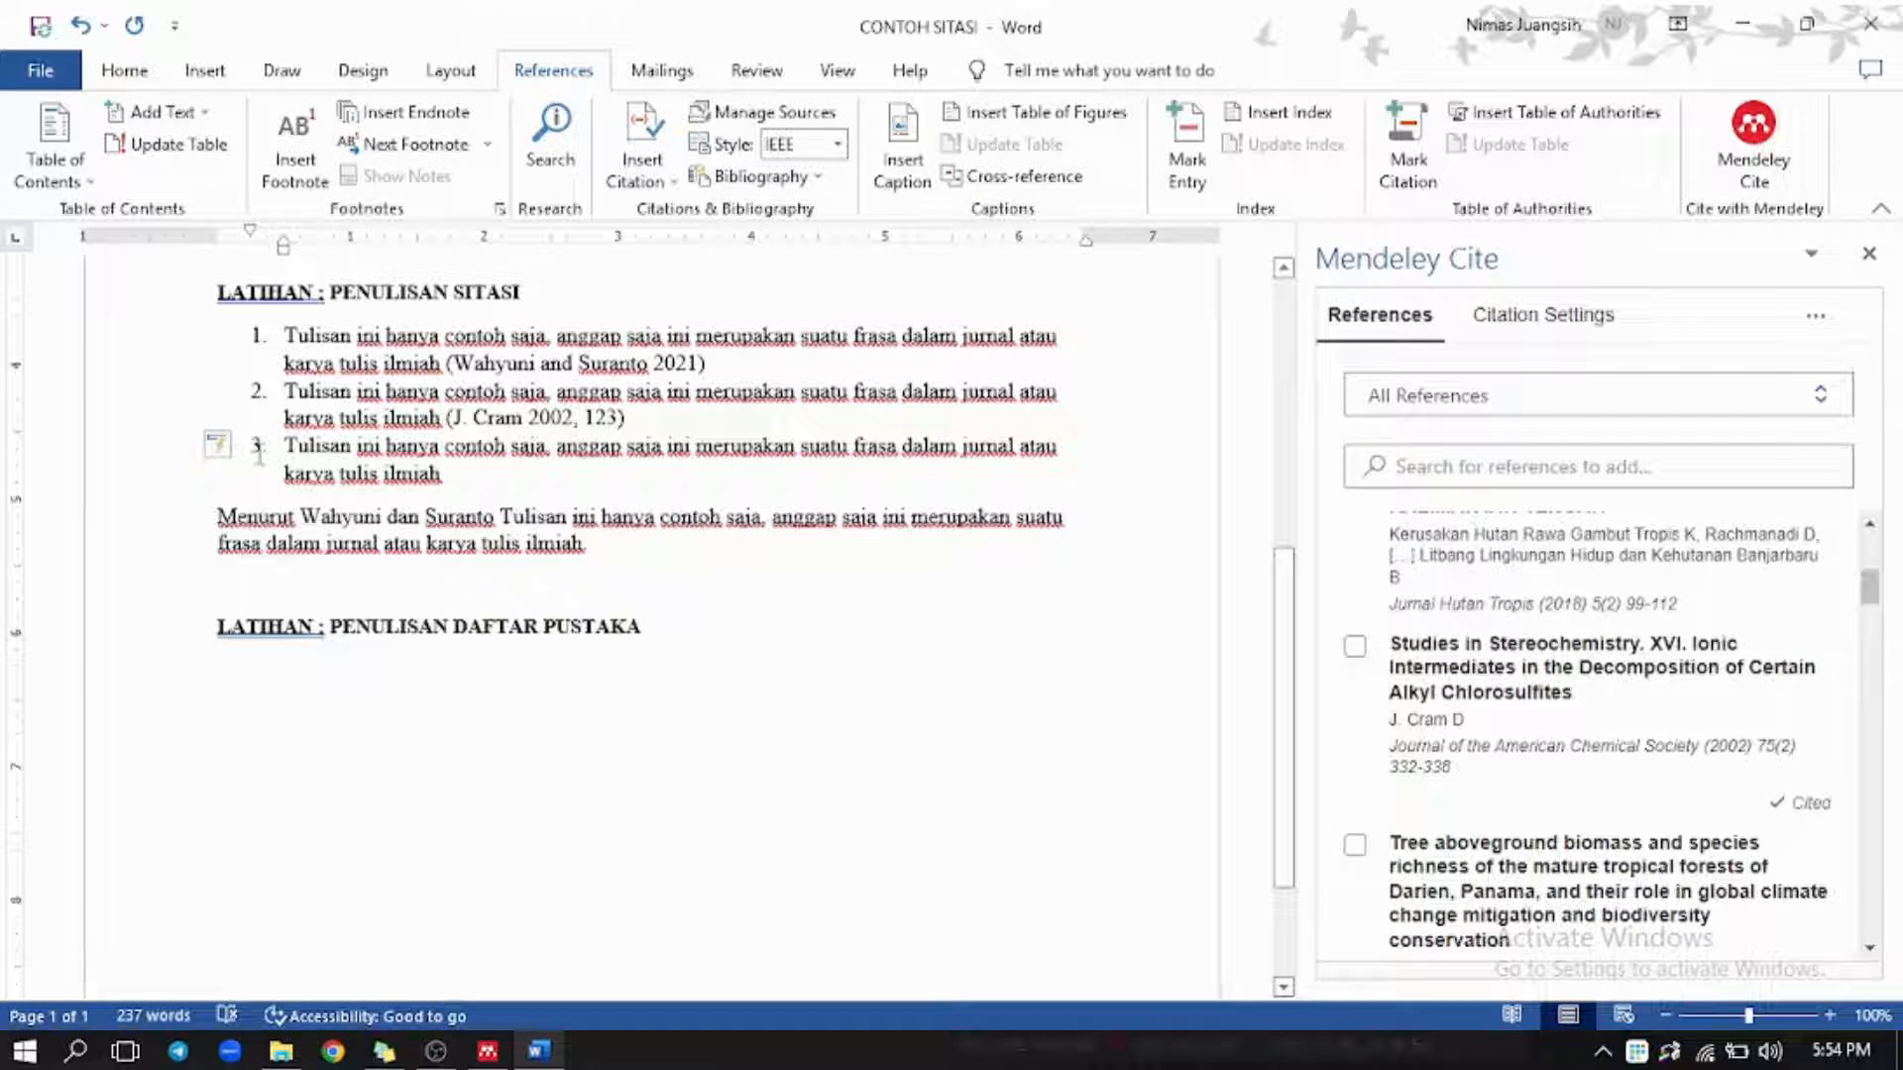
Begin item 3 with the author's name from item 2's citation and the word "mengatakan", and lowercase the following word to "tulisan".
{"action": "type", "text": "J"}
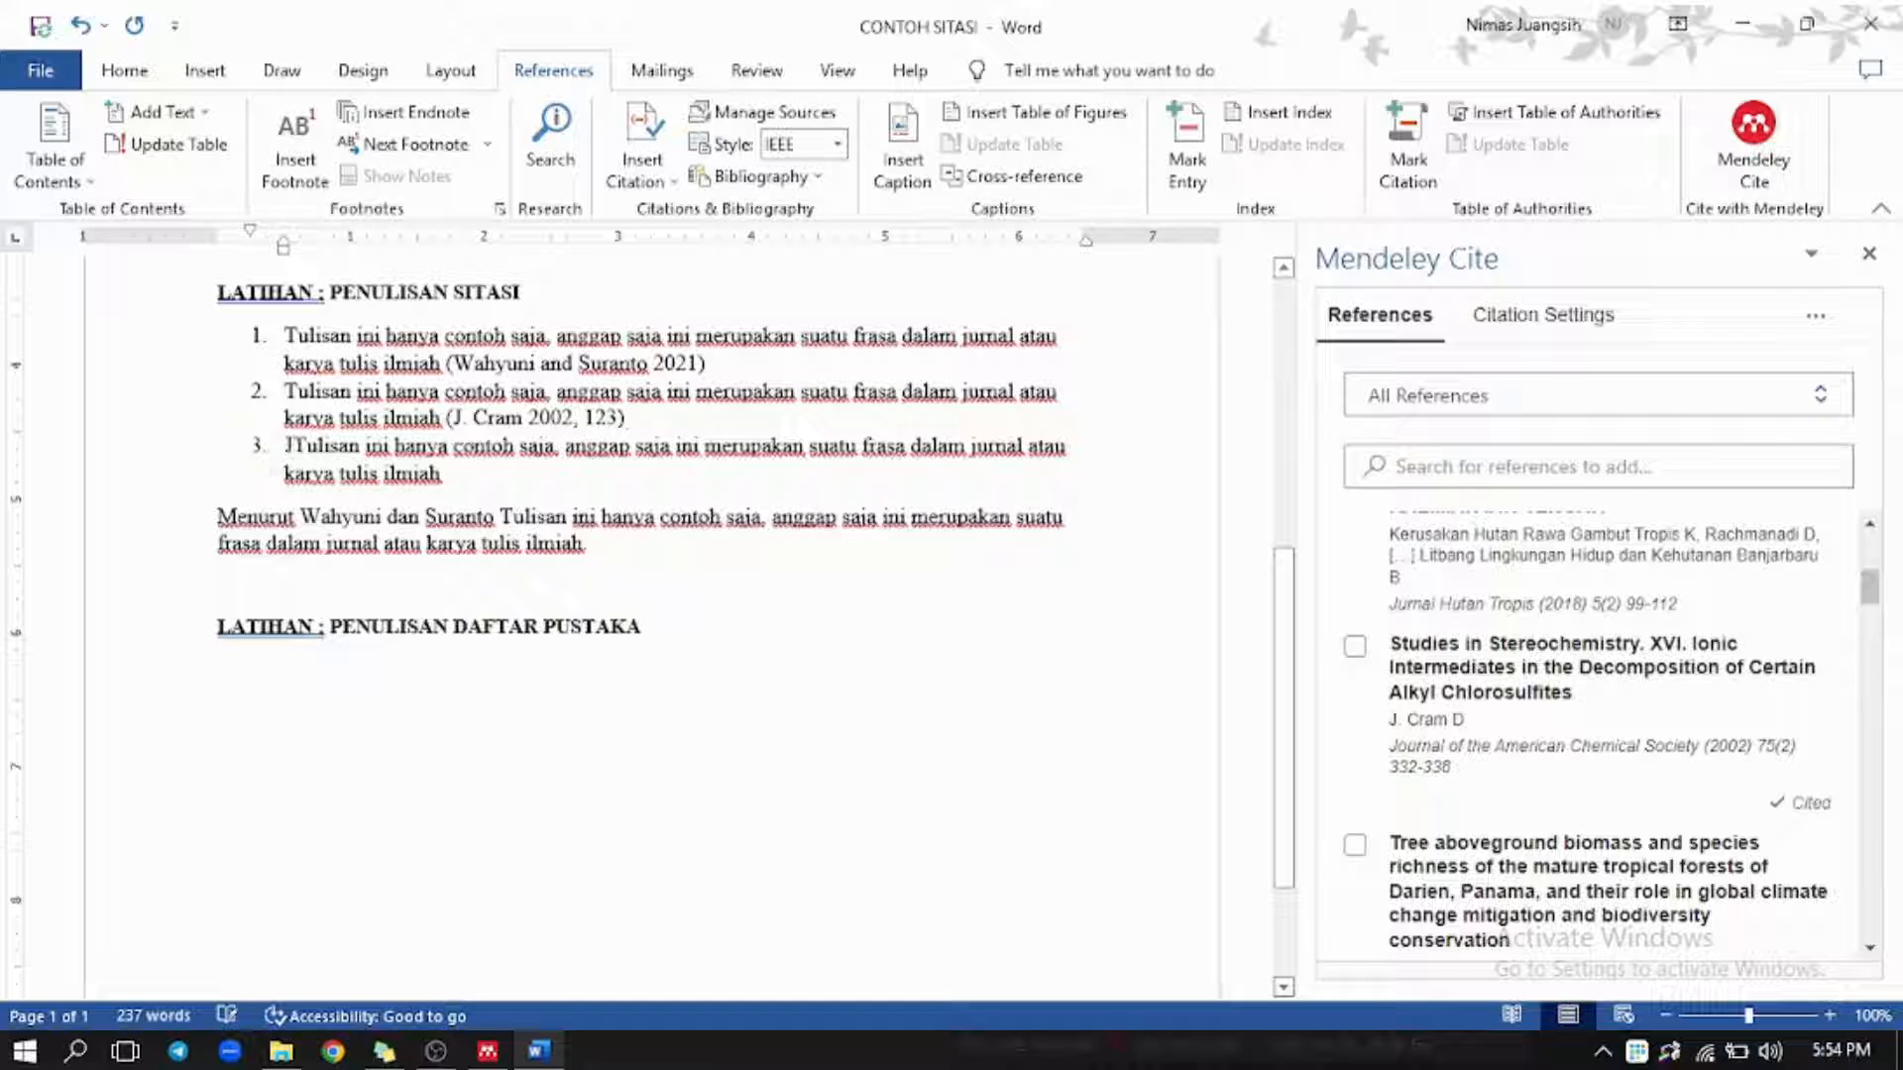
{"action": "type", "text": ". C"}
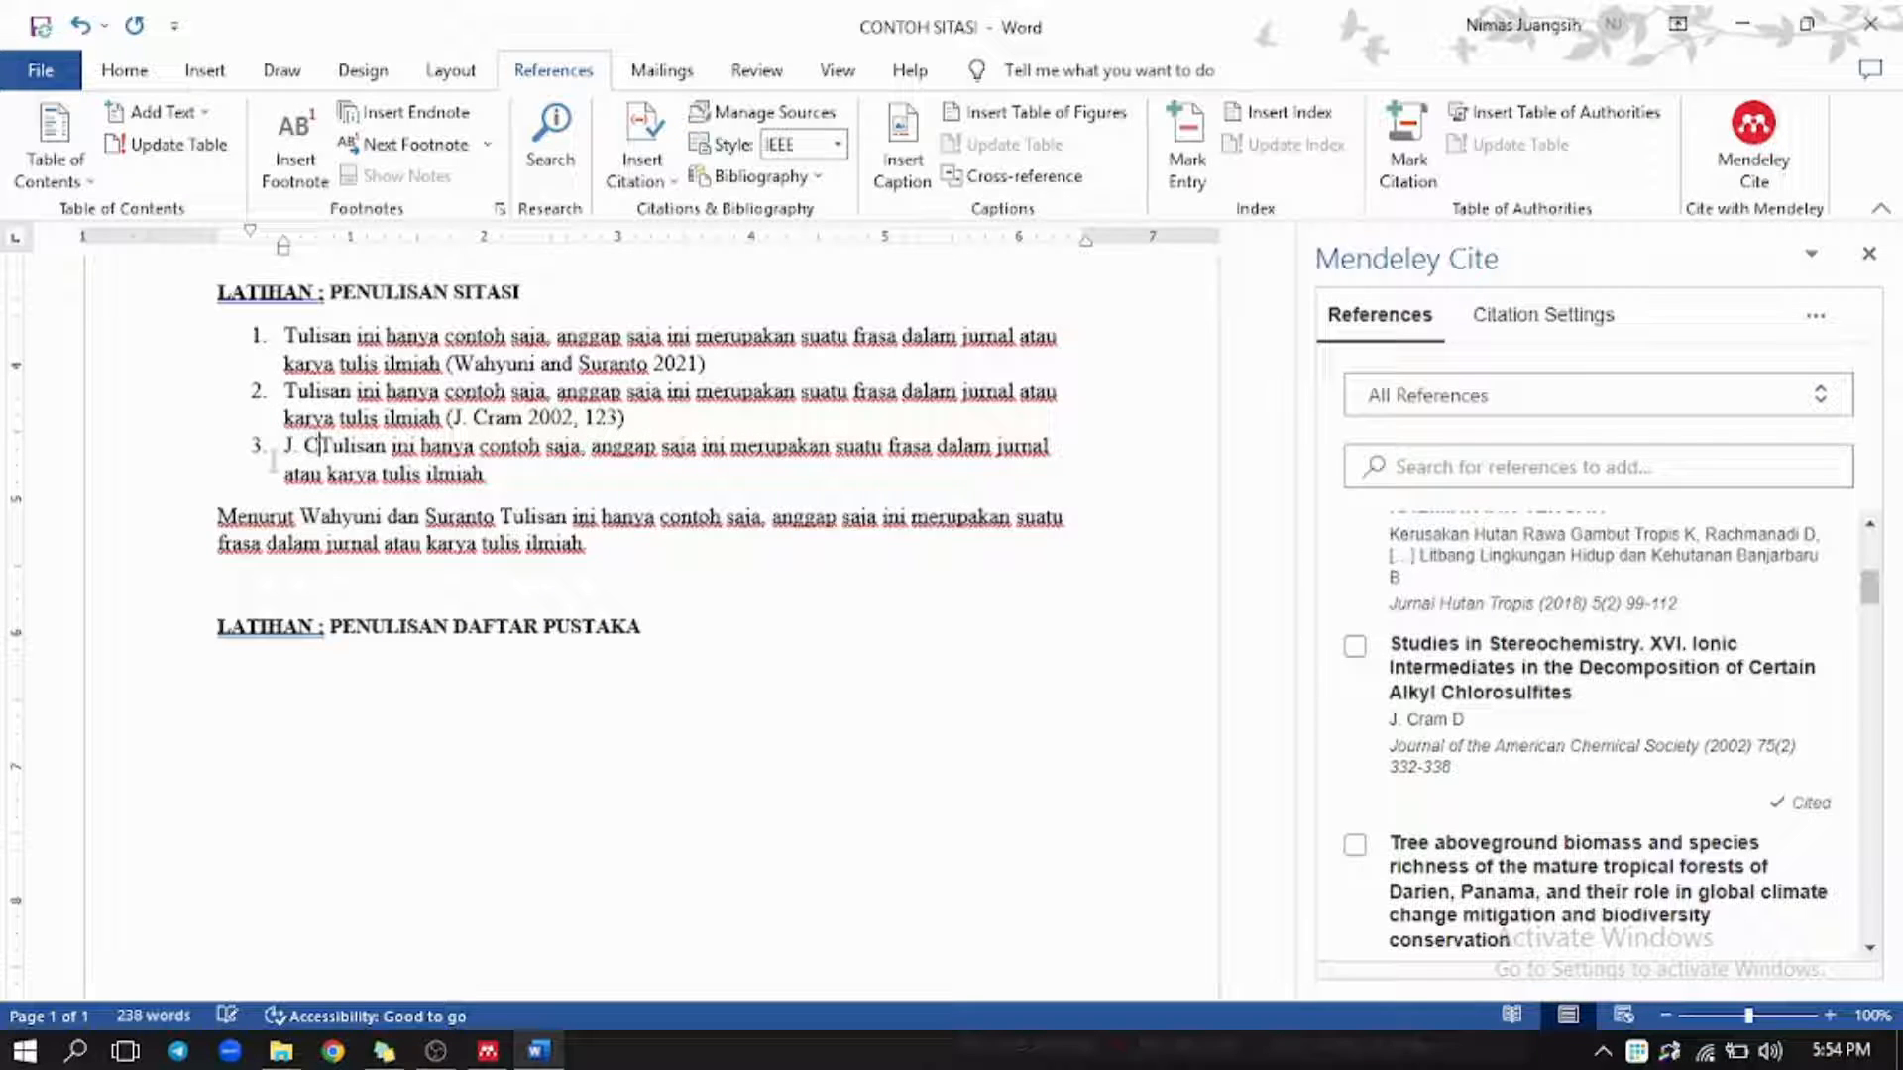
{"action": "type", "text": "ram m"}
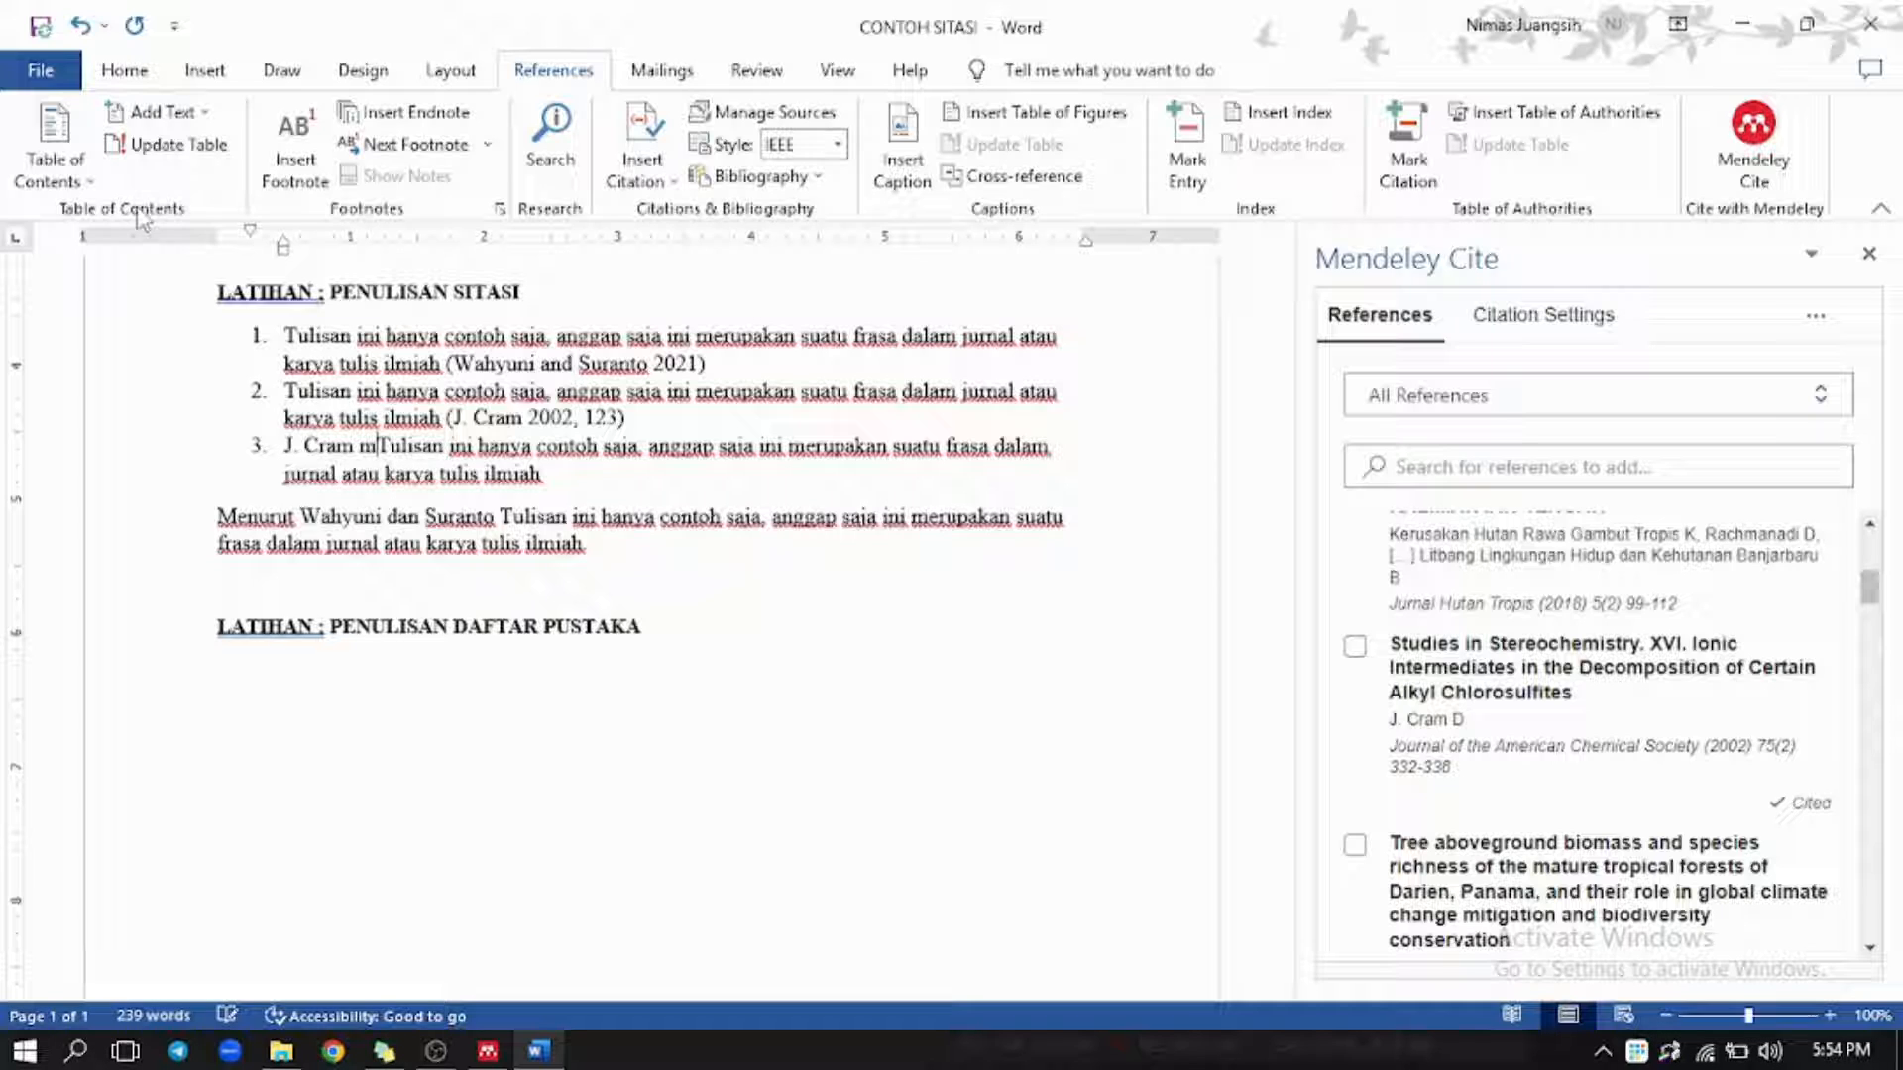
{"action": "type", "text": "enga"}
{"action": "type", "text": "akan"}
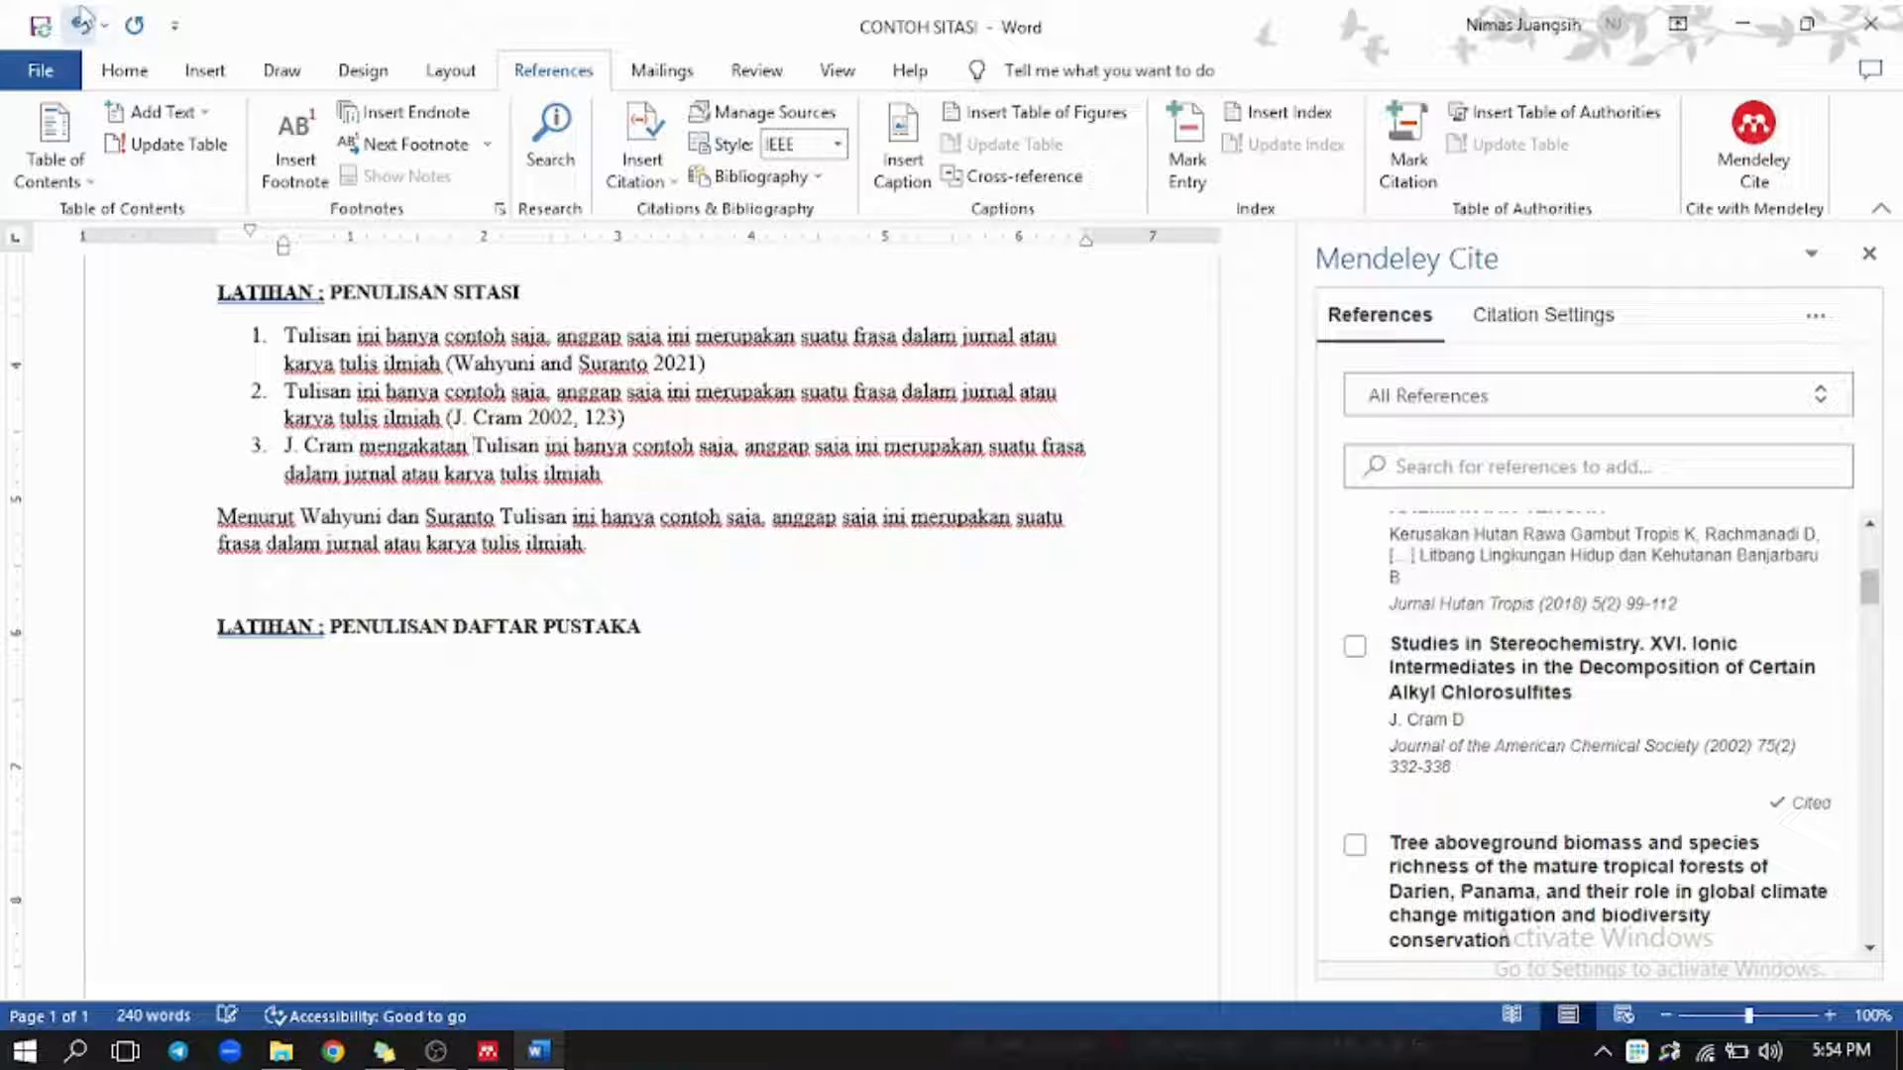
{"action": "key", "text": "Delete"}
{"action": "type", "text": "t"}
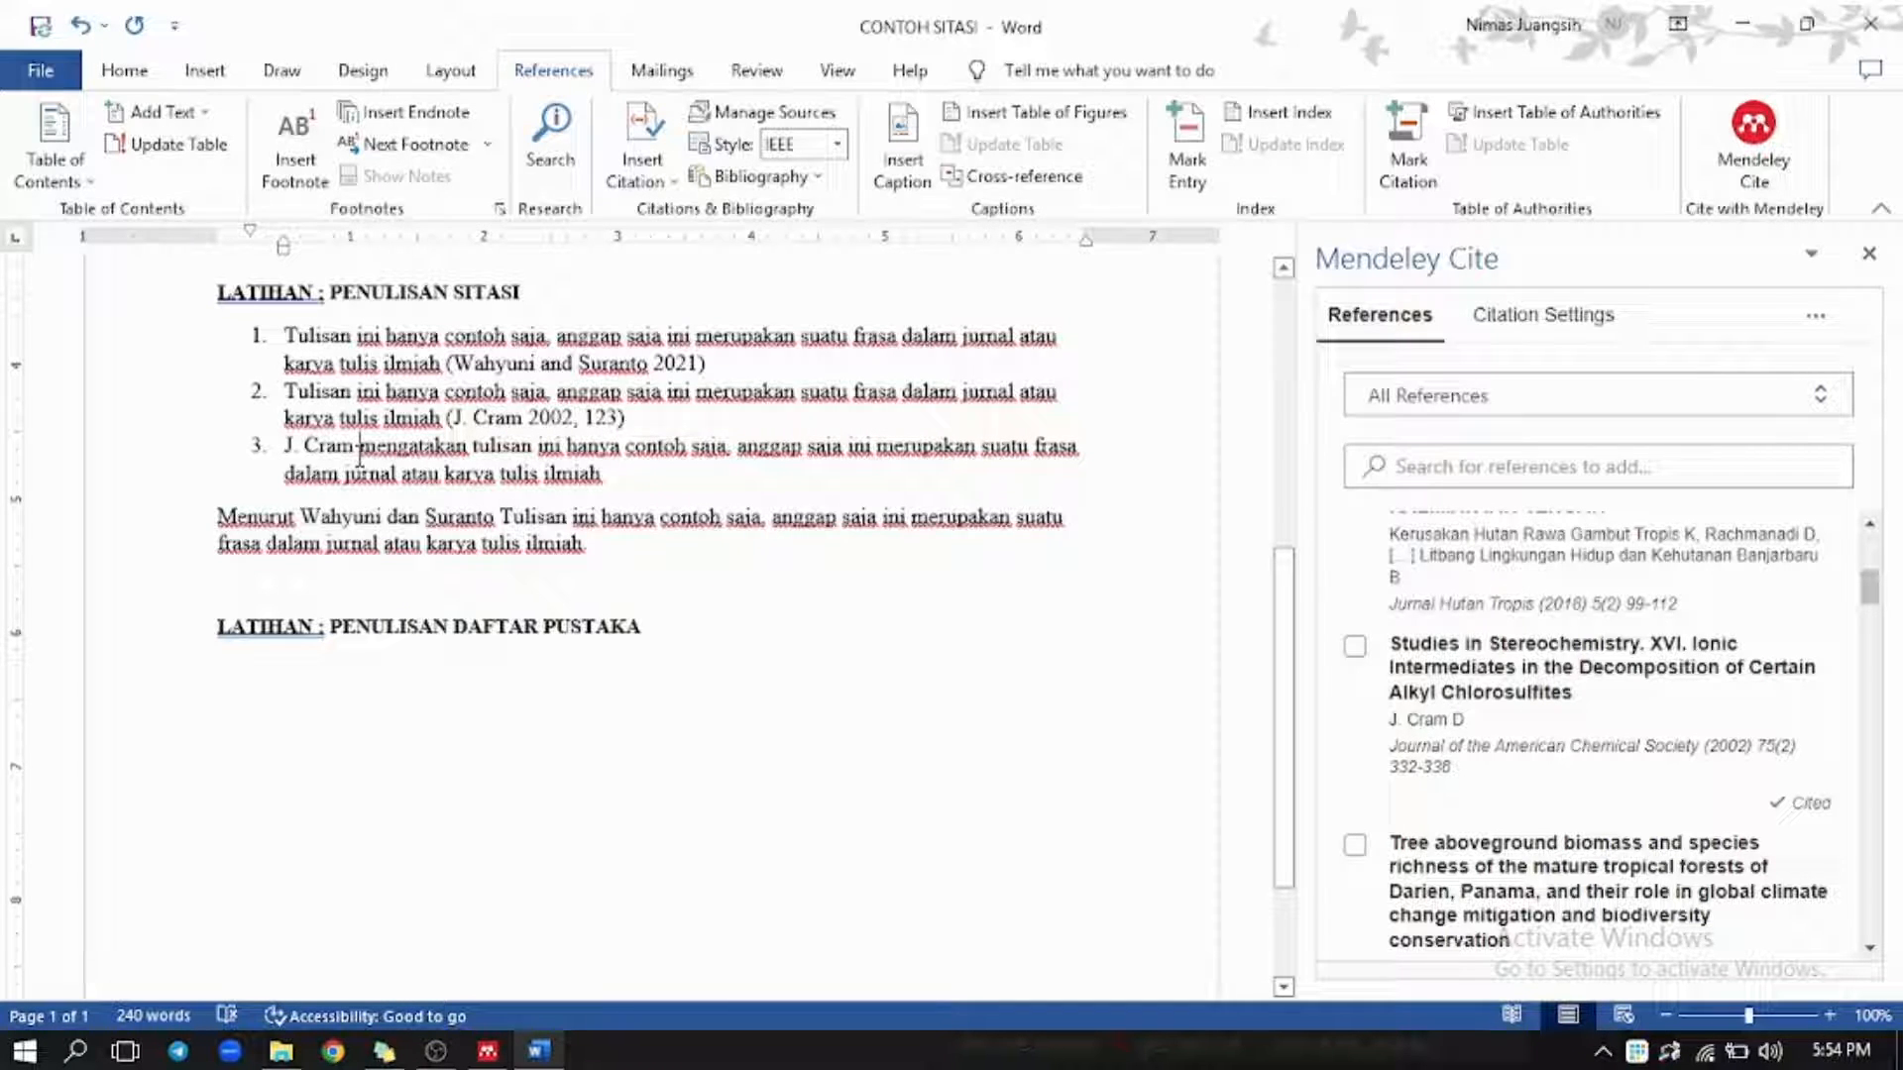
Insert a citation of the Studies in Stereochemistry reference before "mengatakan" in item 3, with the author suppressed.
{"action": "left_click", "coordinate": [1355, 650]}
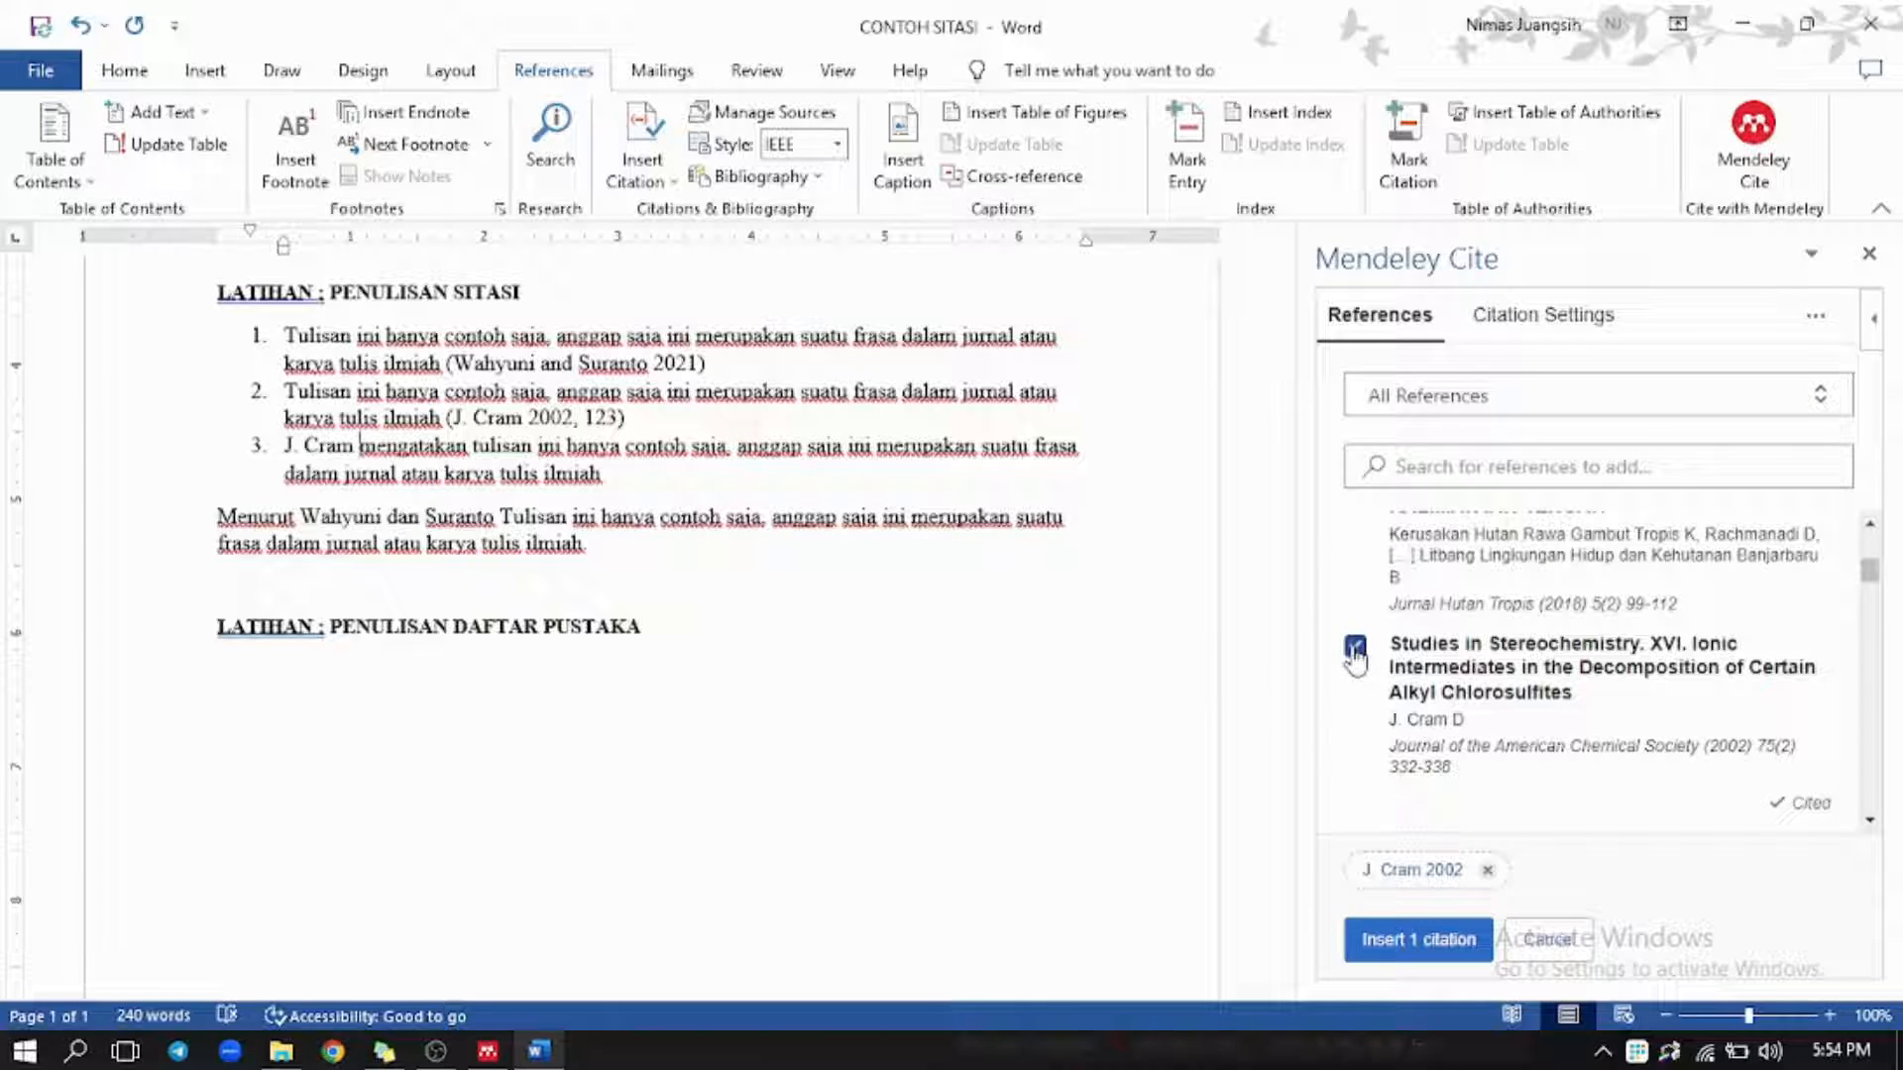
{"action": "left_click", "coordinate": [1427, 870]}
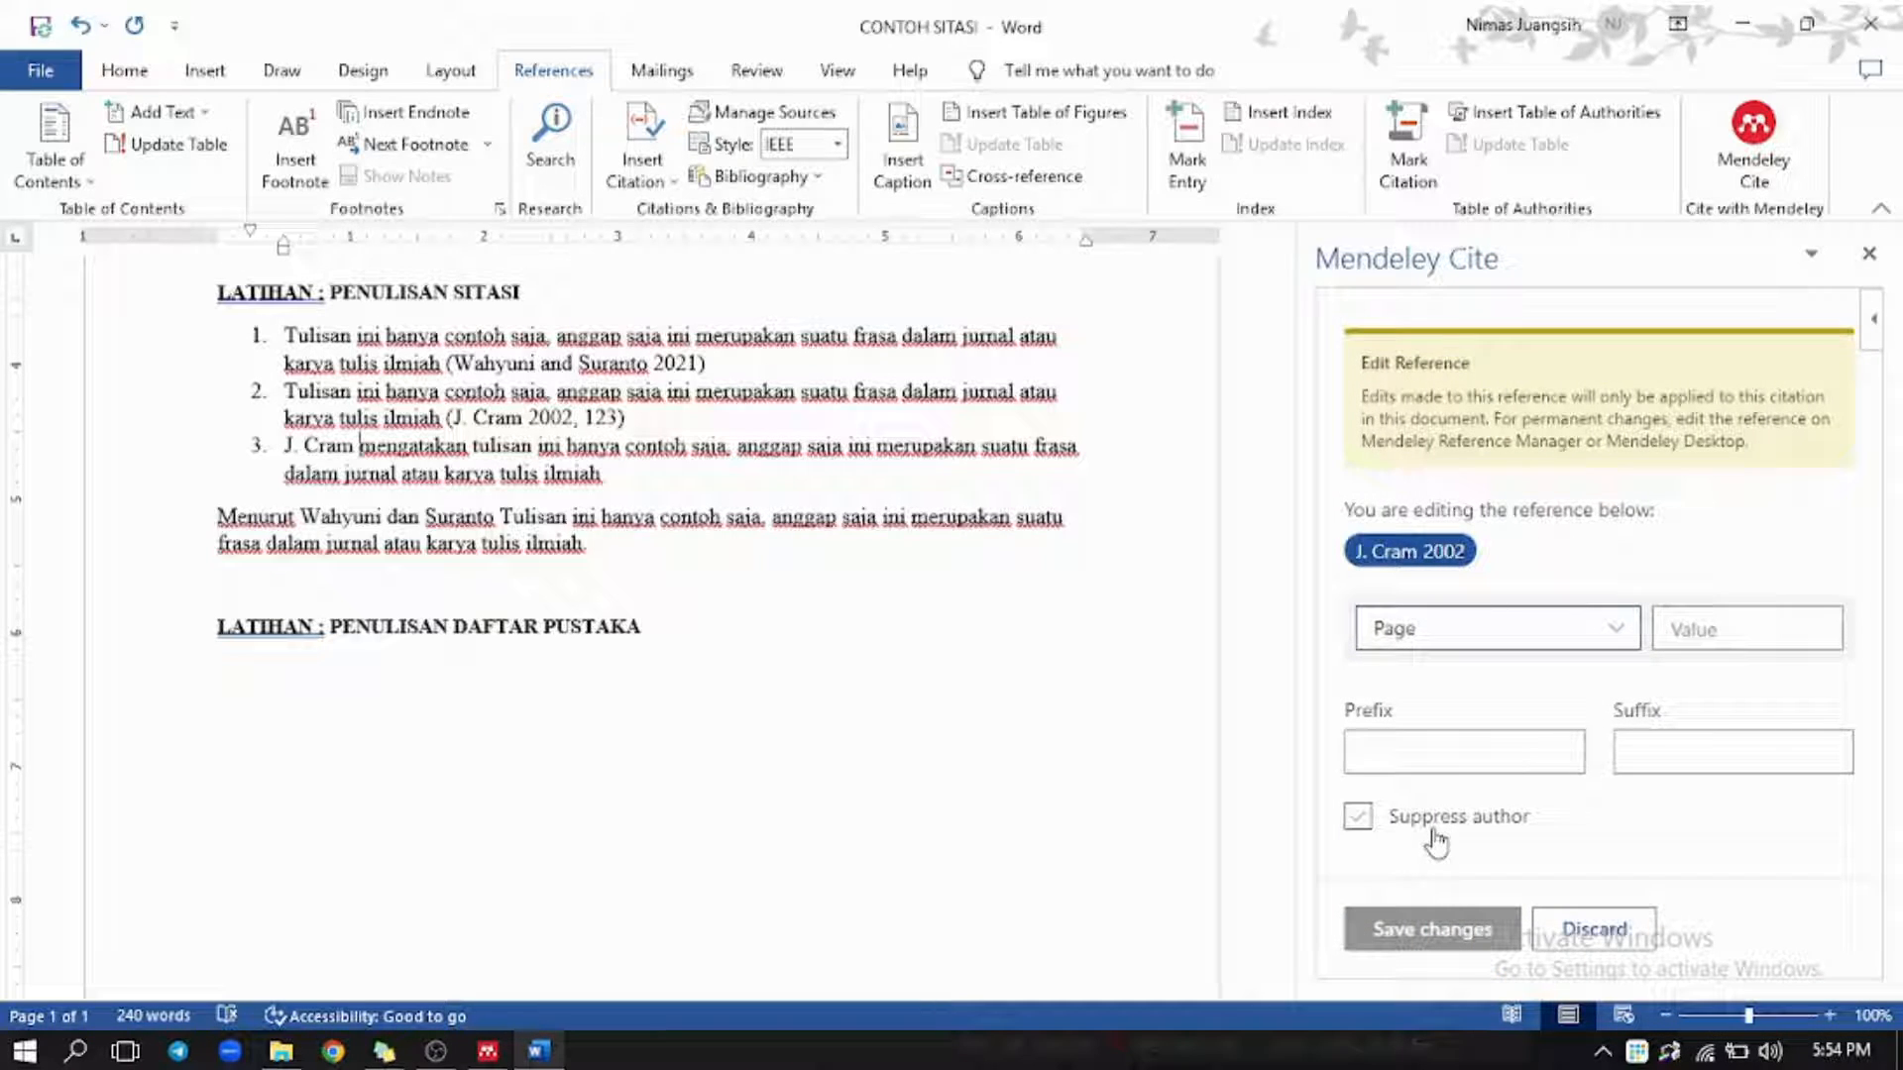
{"action": "left_click", "coordinate": [1462, 836]}
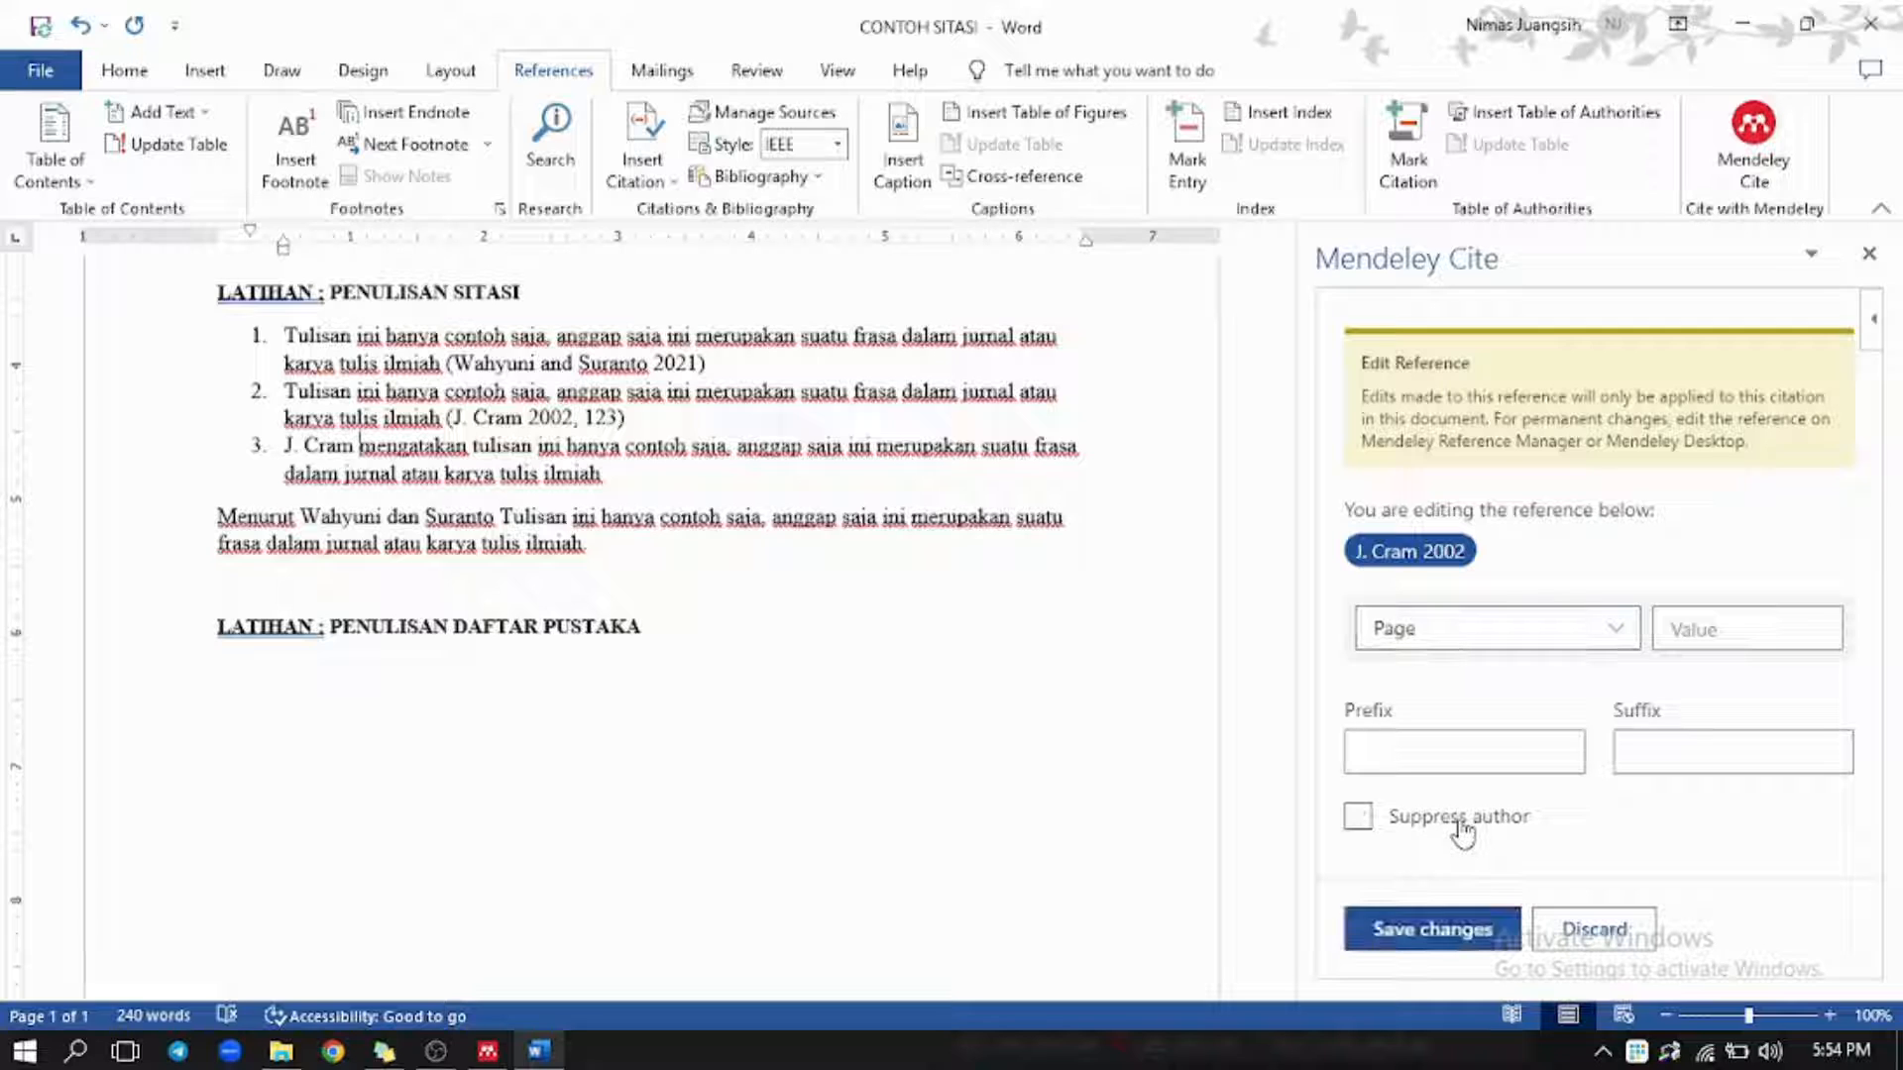
{"action": "left_click", "coordinate": [1449, 937]}
{"action": "left_click", "coordinate": [1439, 941]}
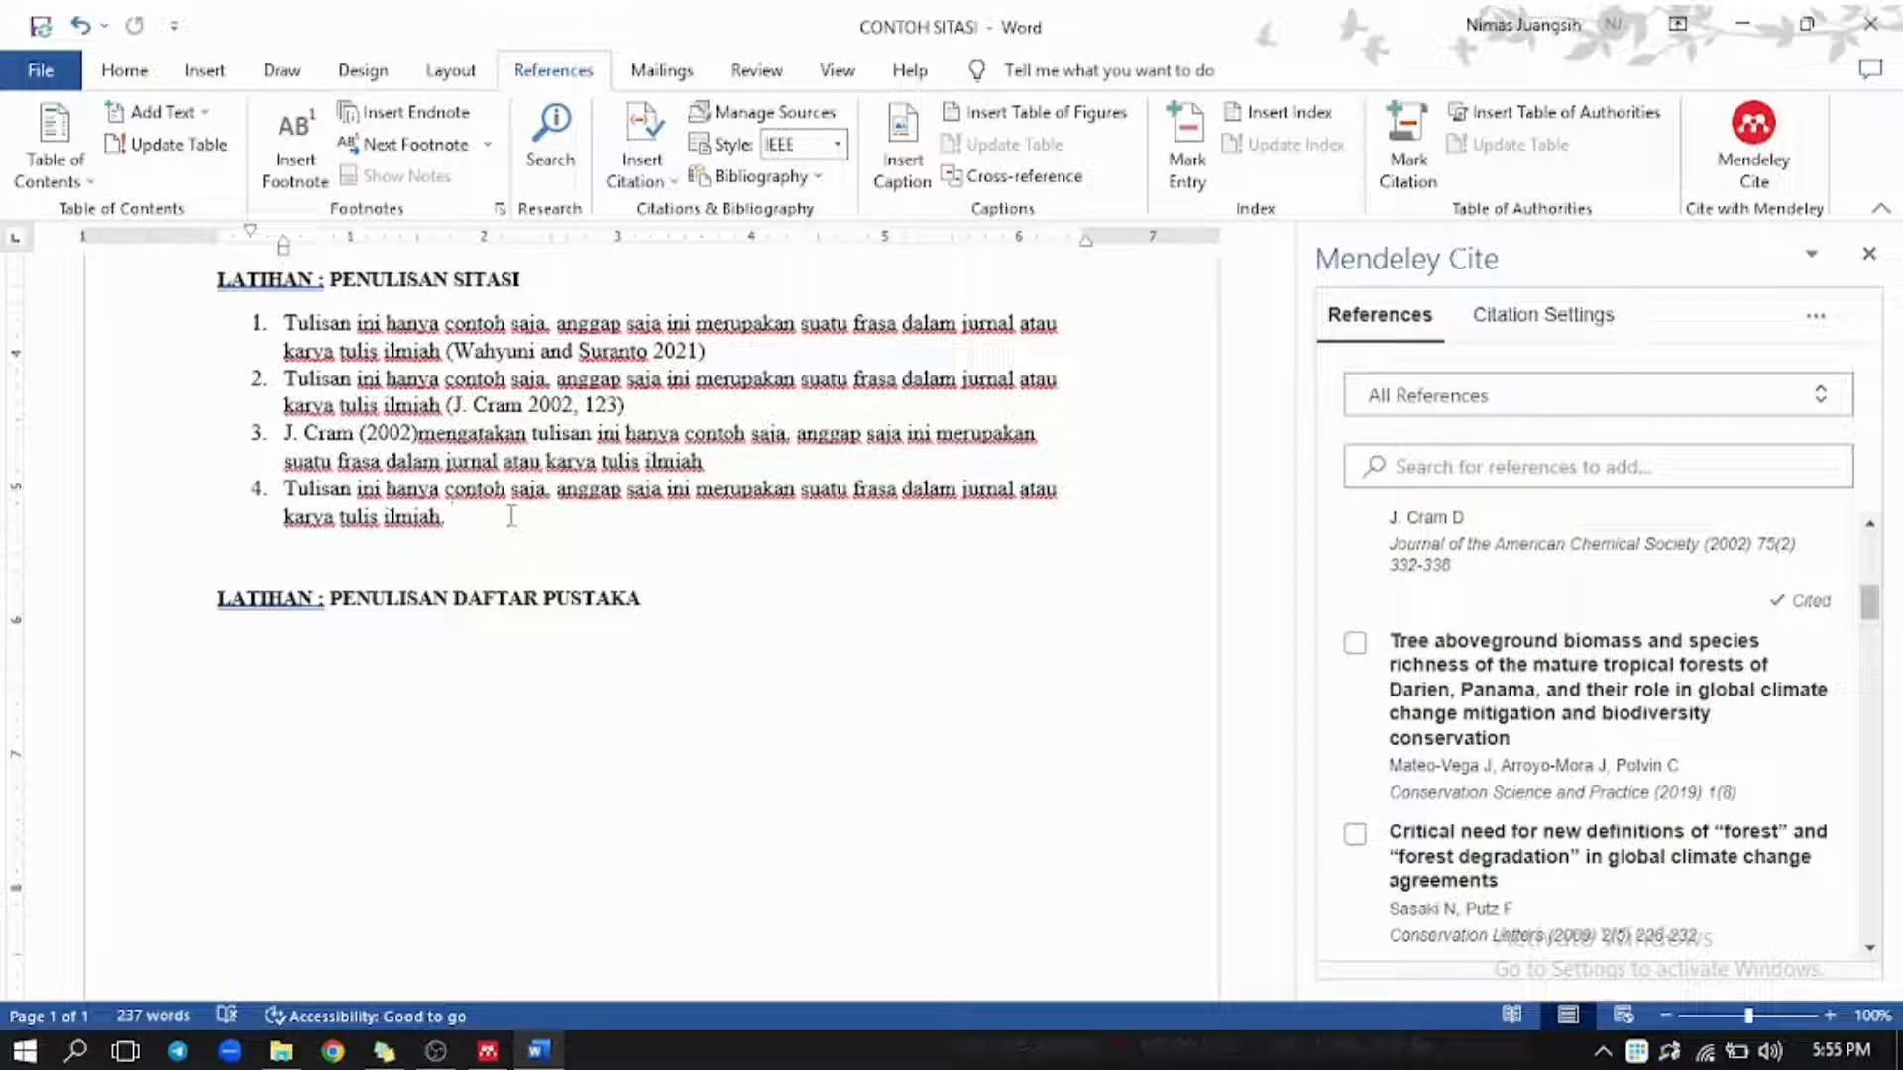
For a citation at the end of item 4, select the references "Critical need for new definitions" (2009) and "DEFORESTATION, DEGRADATION, AND FOREST REGROWTH" (2013).
{"action": "scroll", "coordinate": [1521, 761], "scroll_direction": "down", "scroll_amount": 2}
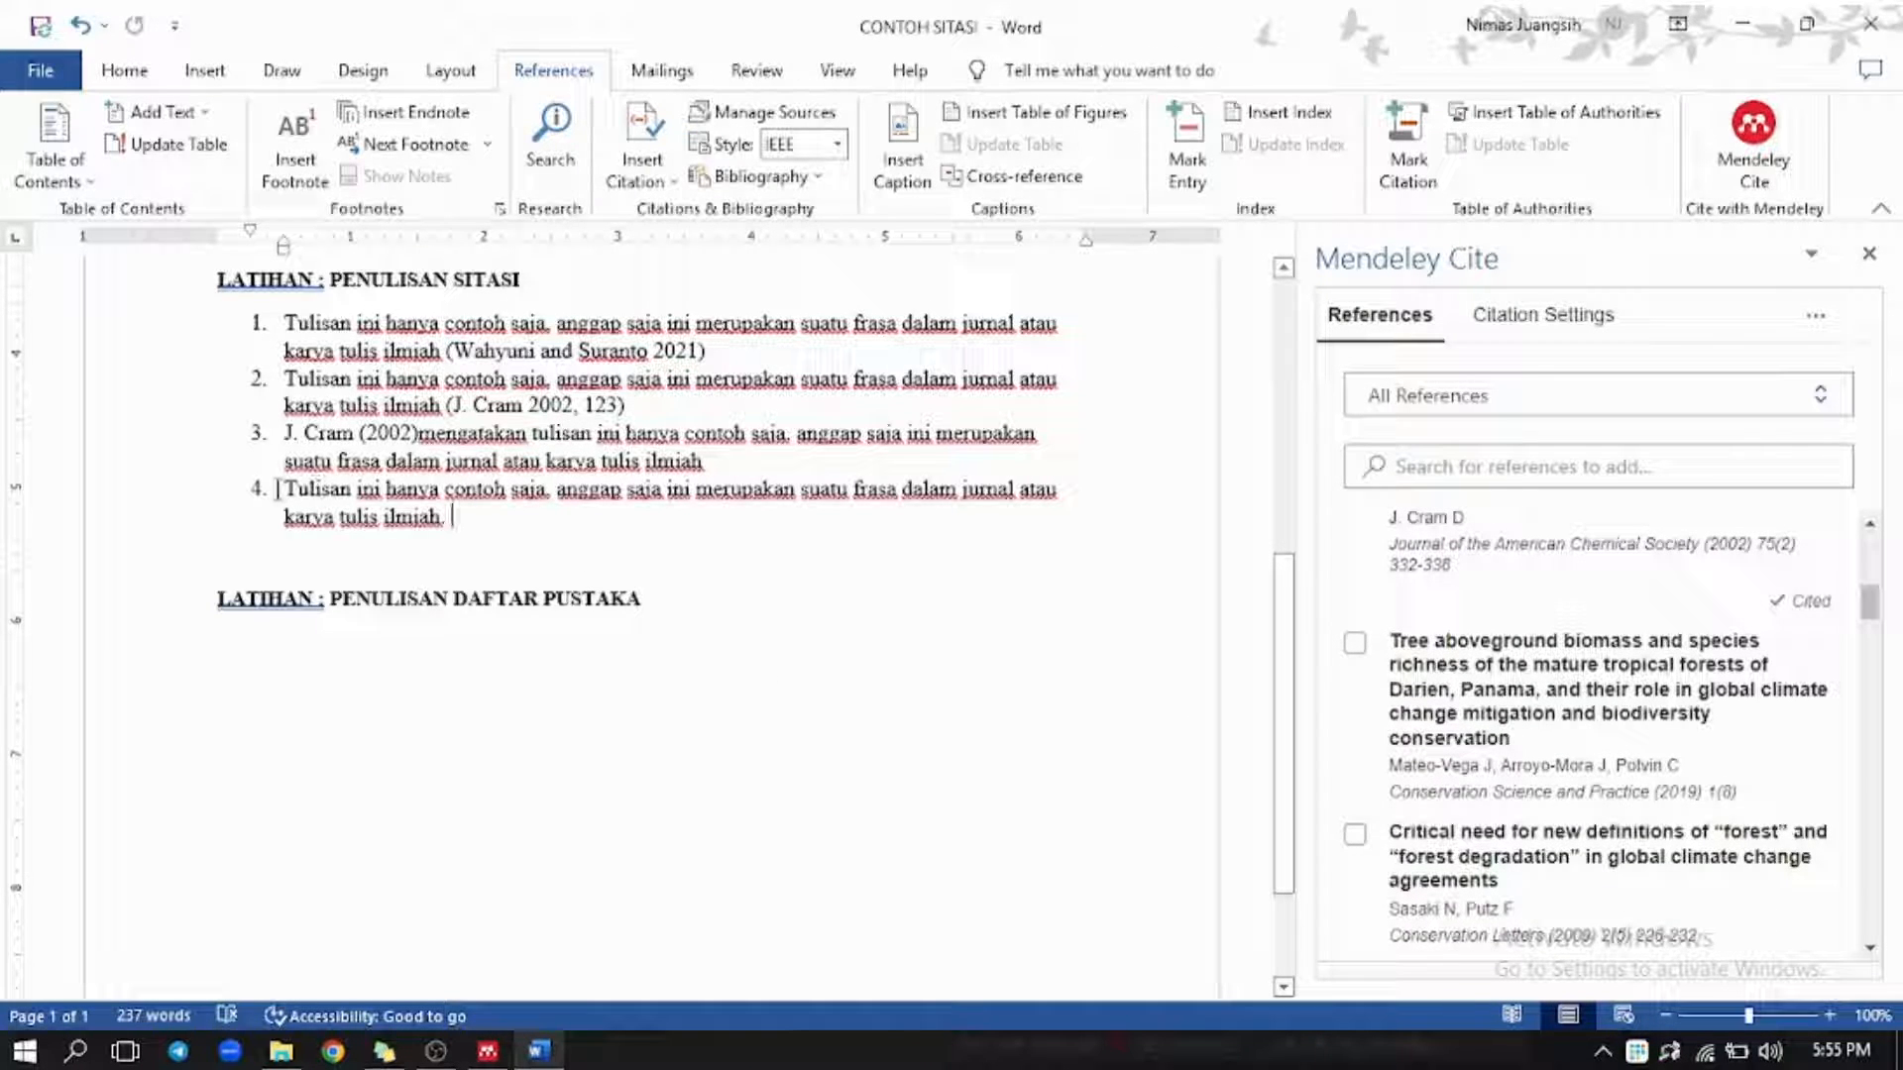
{"action": "scroll", "coordinate": [1388, 713], "scroll_direction": "down", "scroll_amount": 2}
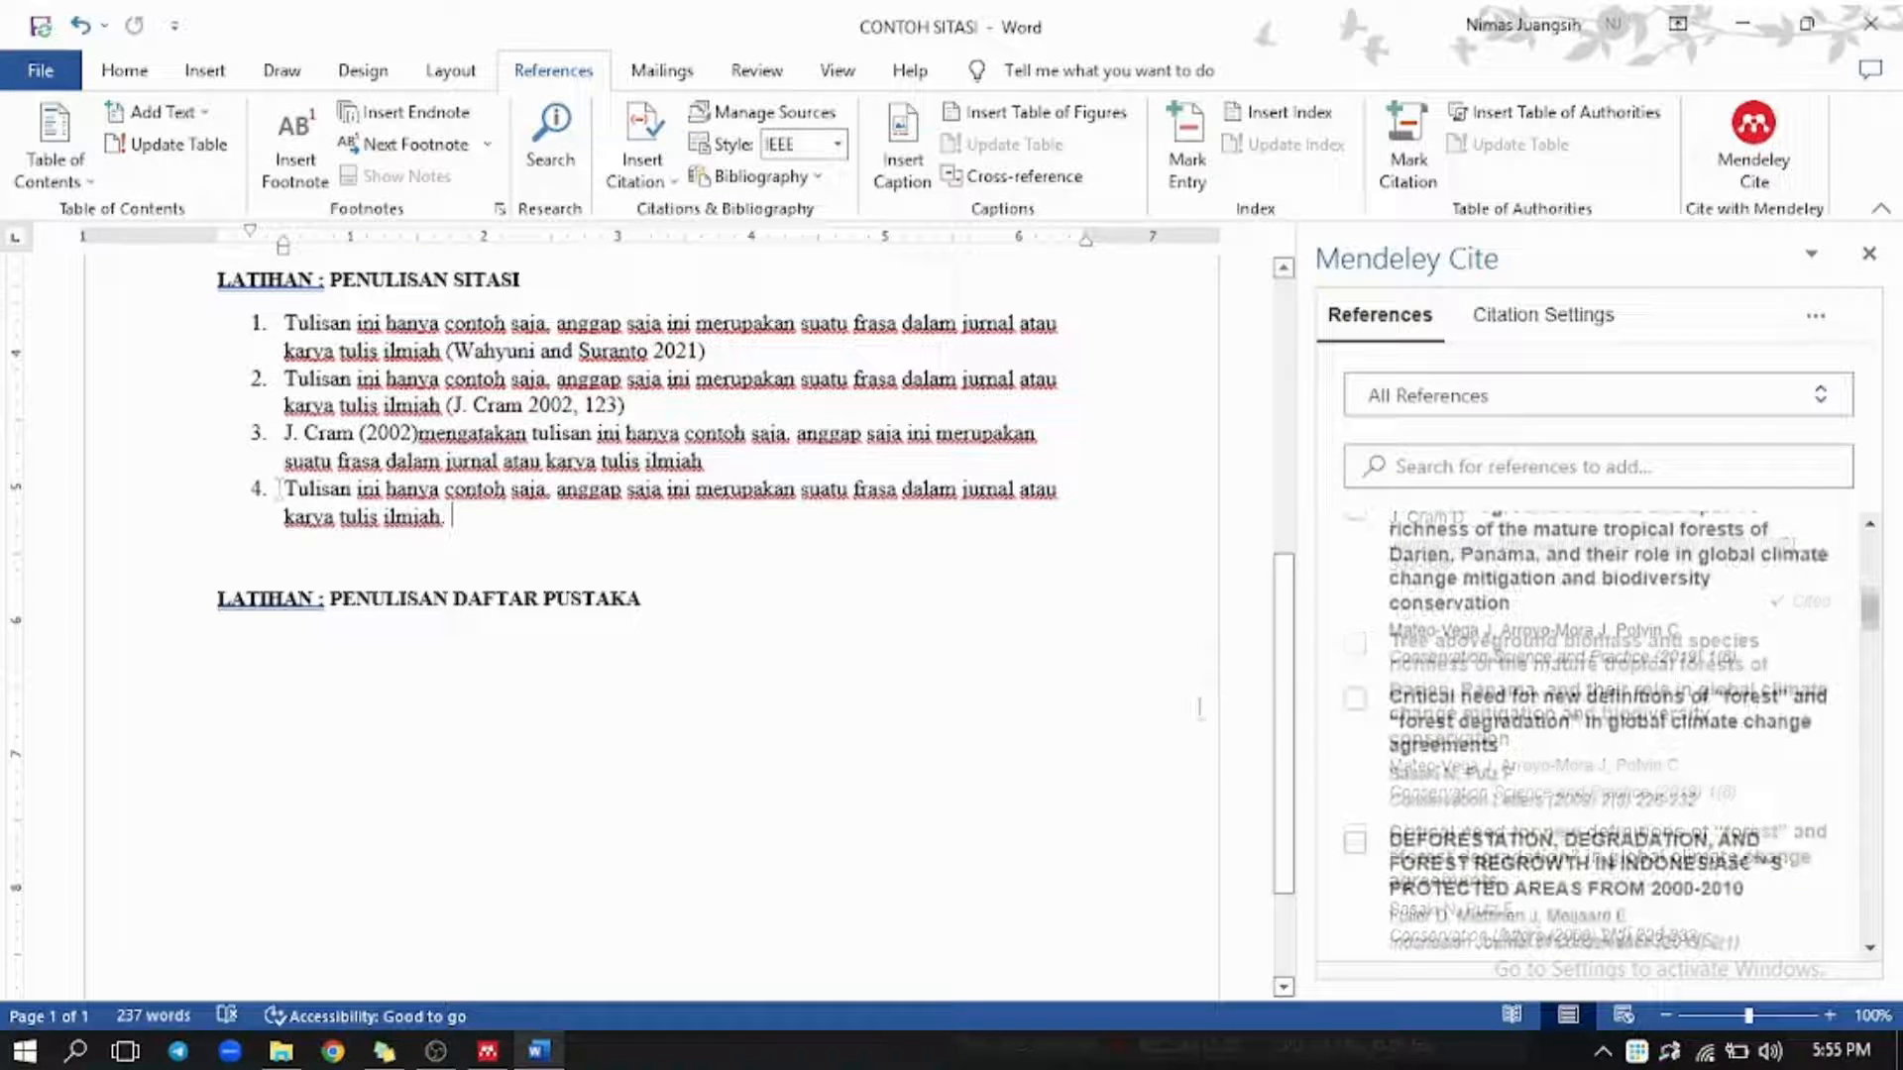
{"action": "left_click", "coordinate": [1354, 705]}
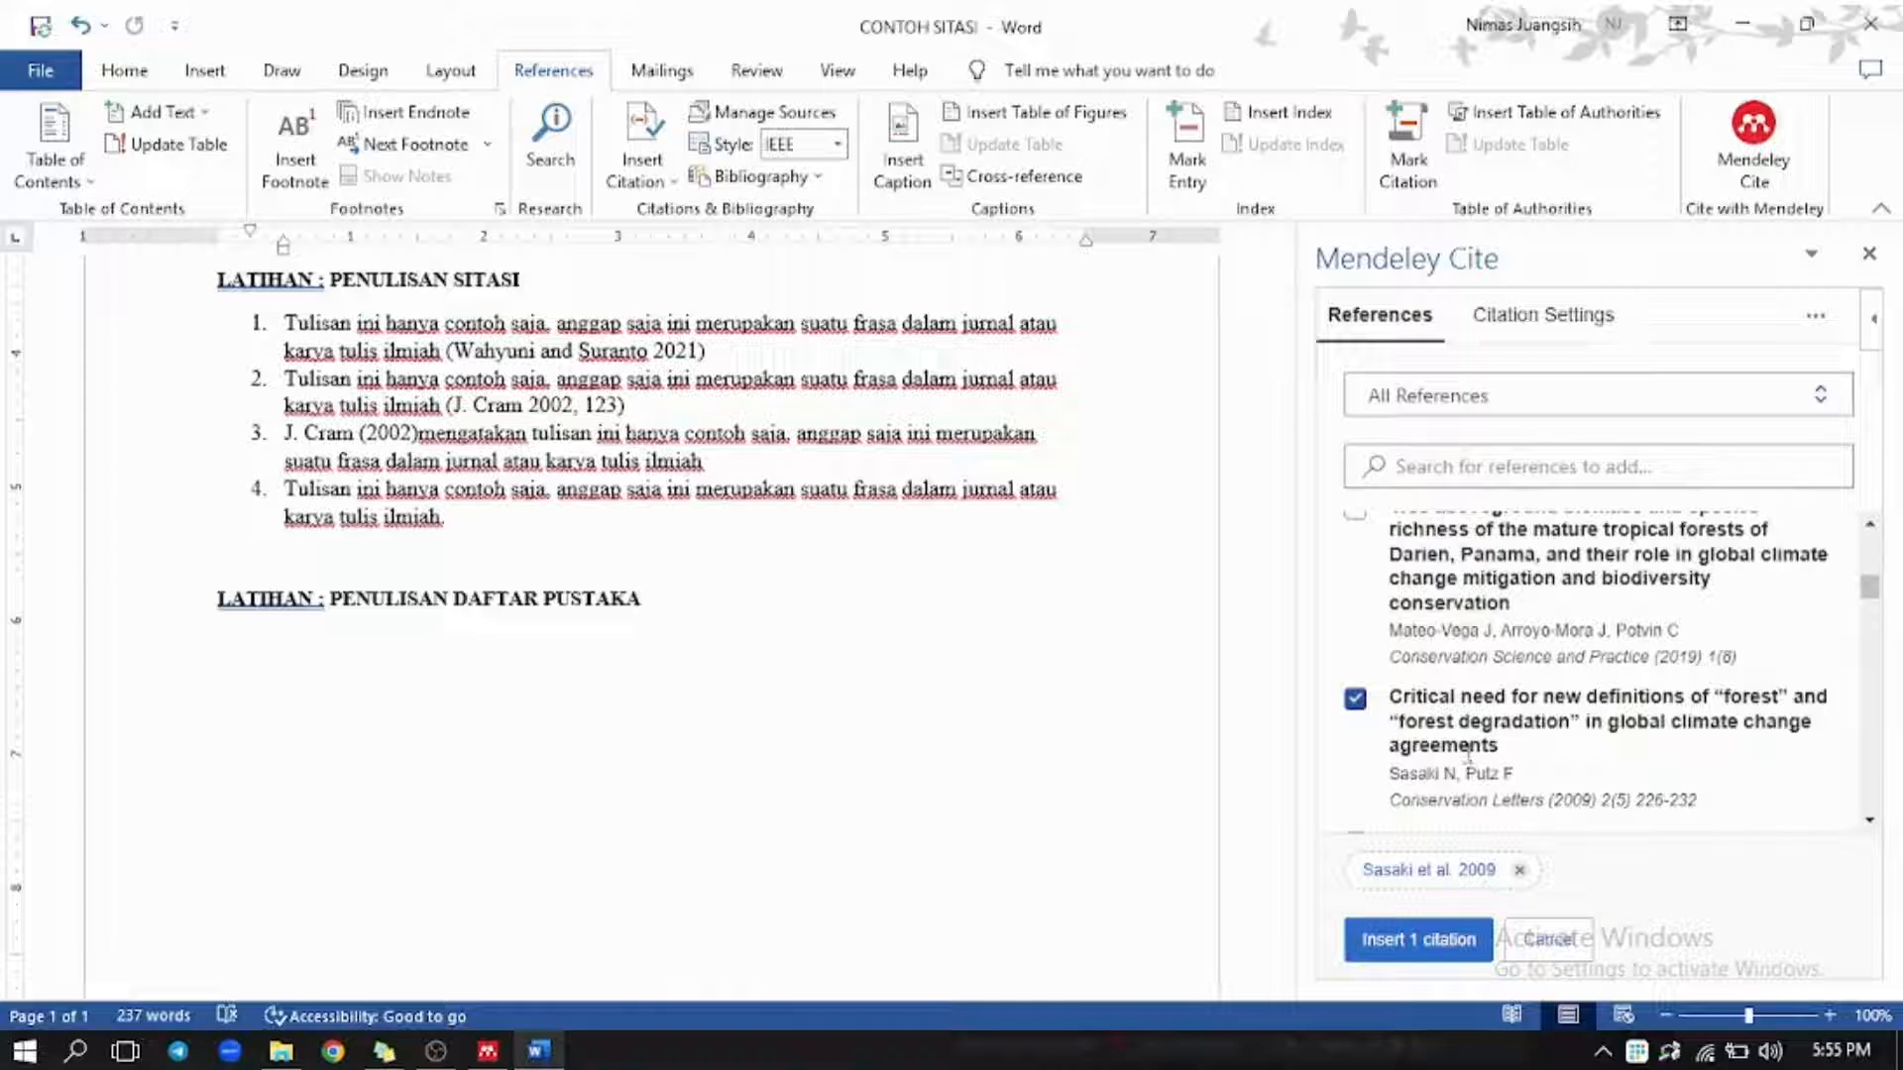
{"action": "scroll", "coordinate": [1468, 755], "scroll_direction": "down", "scroll_amount": 2}
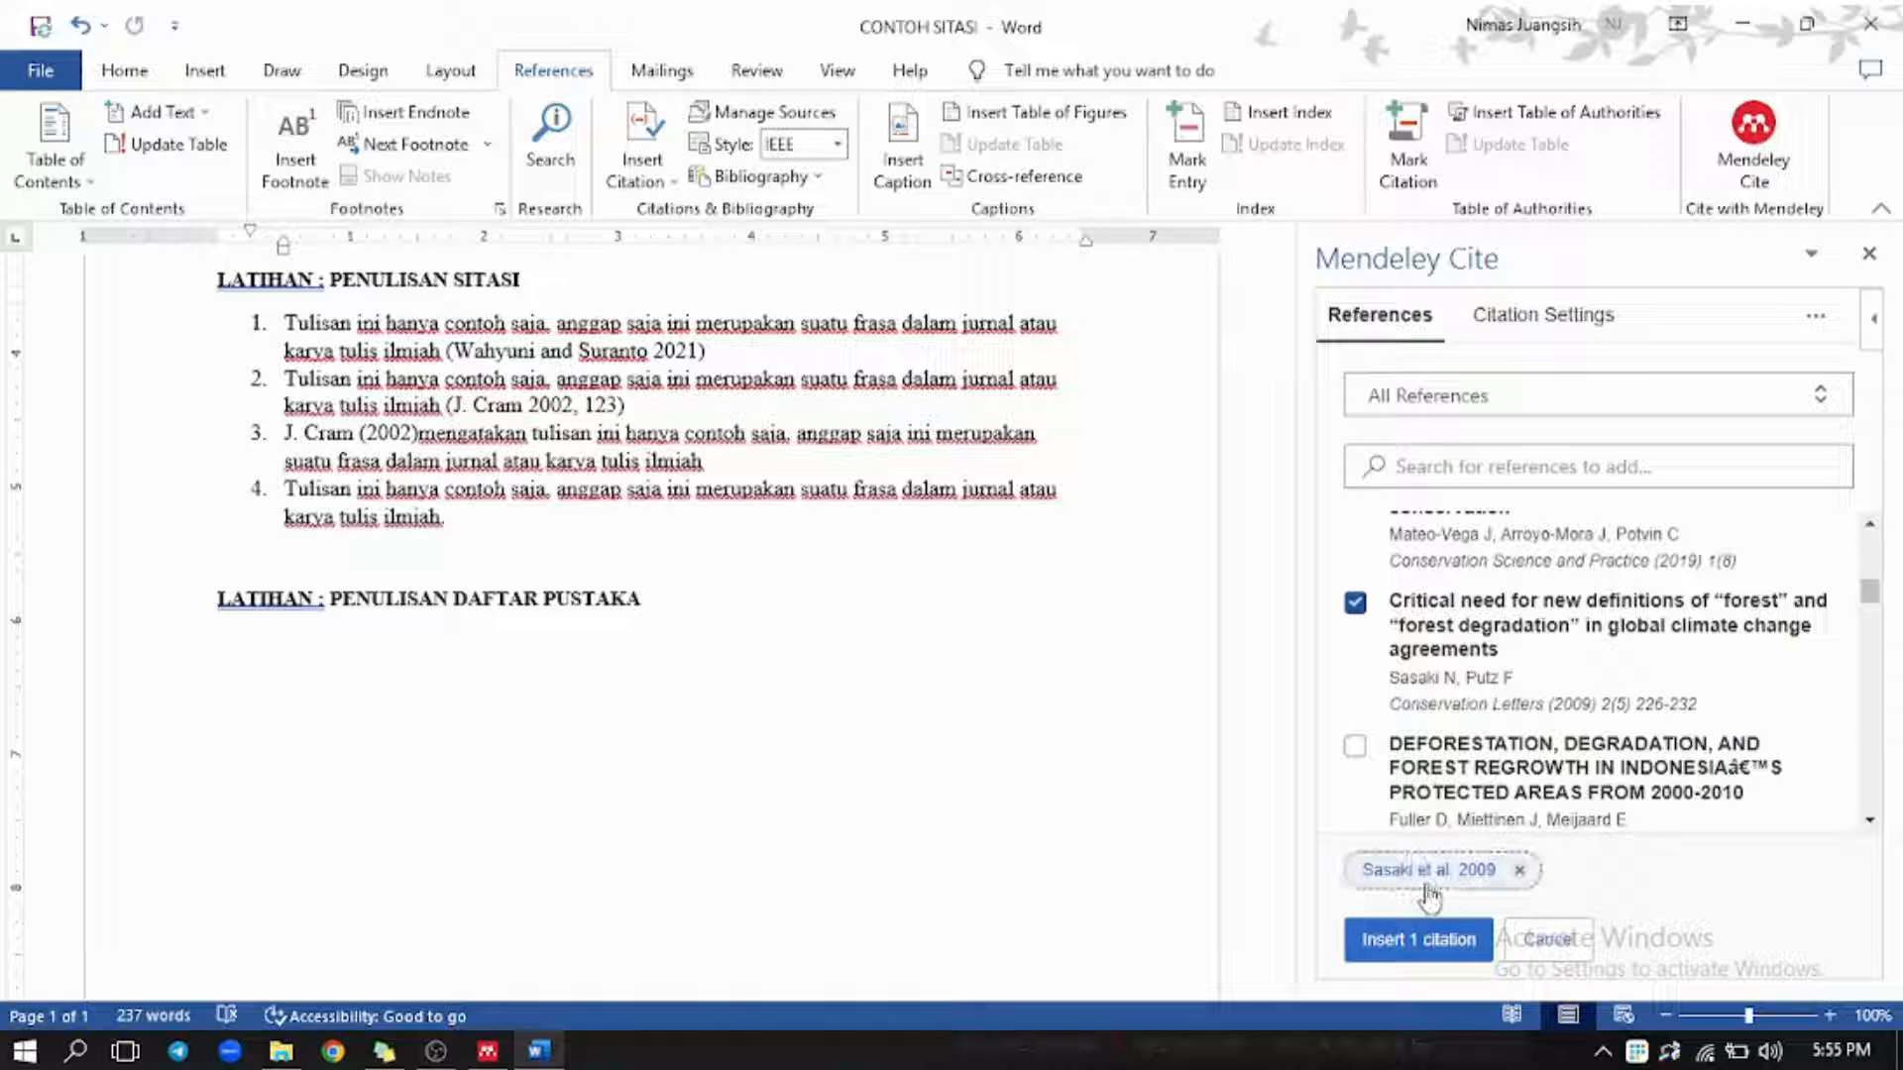
{"action": "scroll", "coordinate": [1478, 788], "scroll_direction": "down", "scroll_amount": 4}
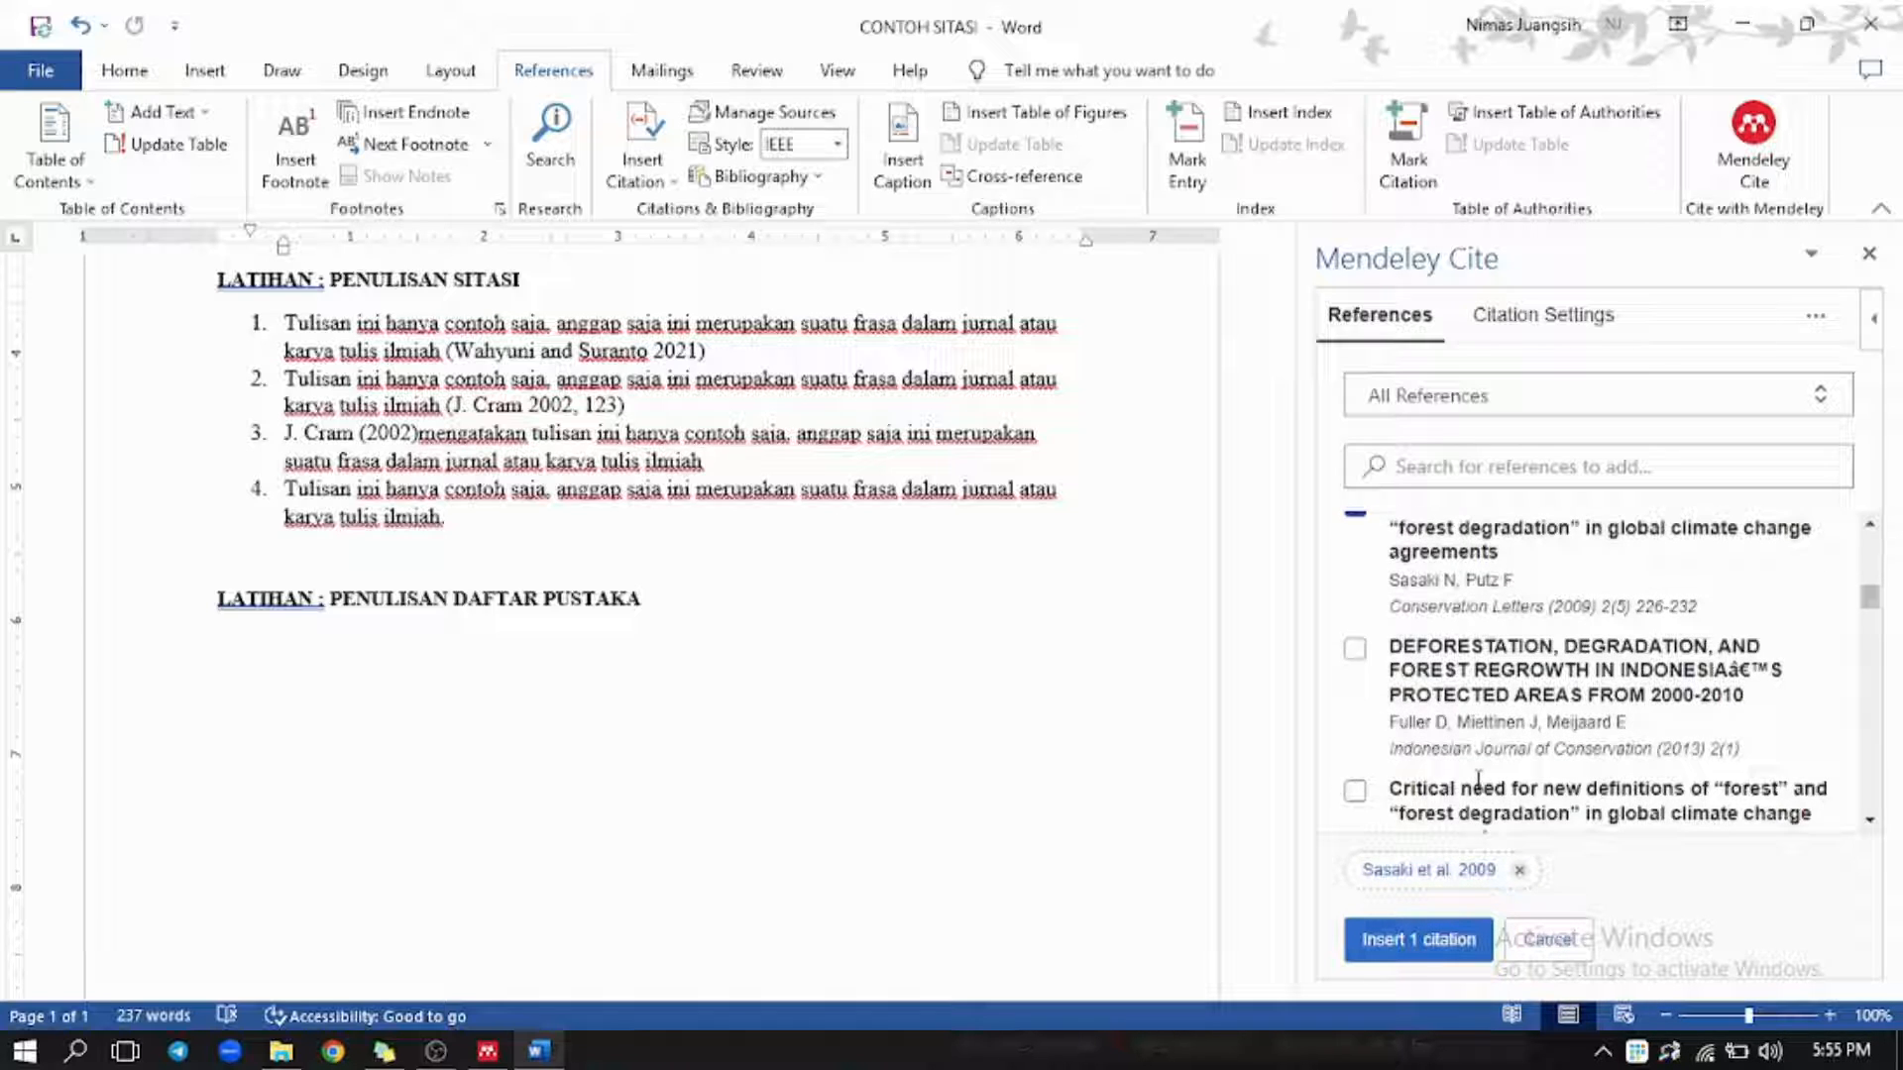
{"action": "scroll", "coordinate": [1478, 783], "scroll_direction": "down", "scroll_amount": 2}
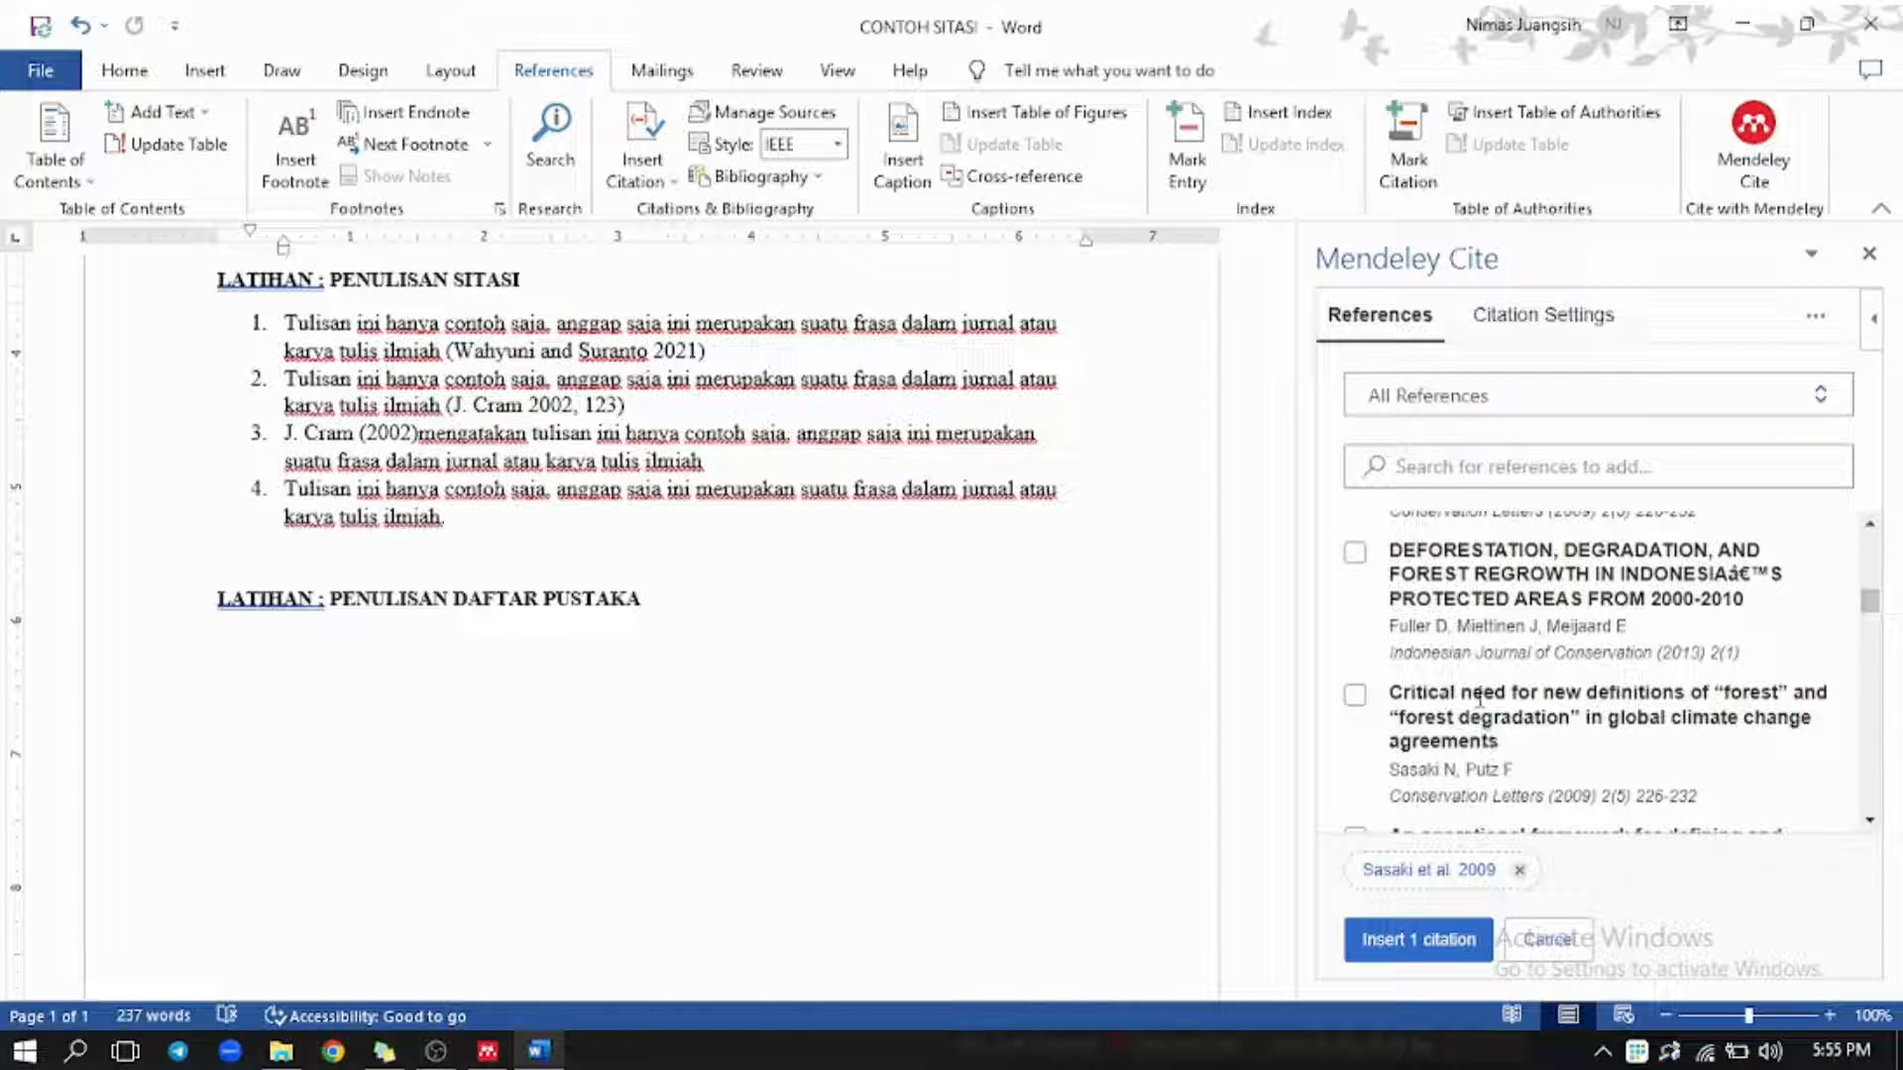
{"action": "scroll", "coordinate": [1486, 649], "scroll_direction": "down", "scroll_amount": 1}
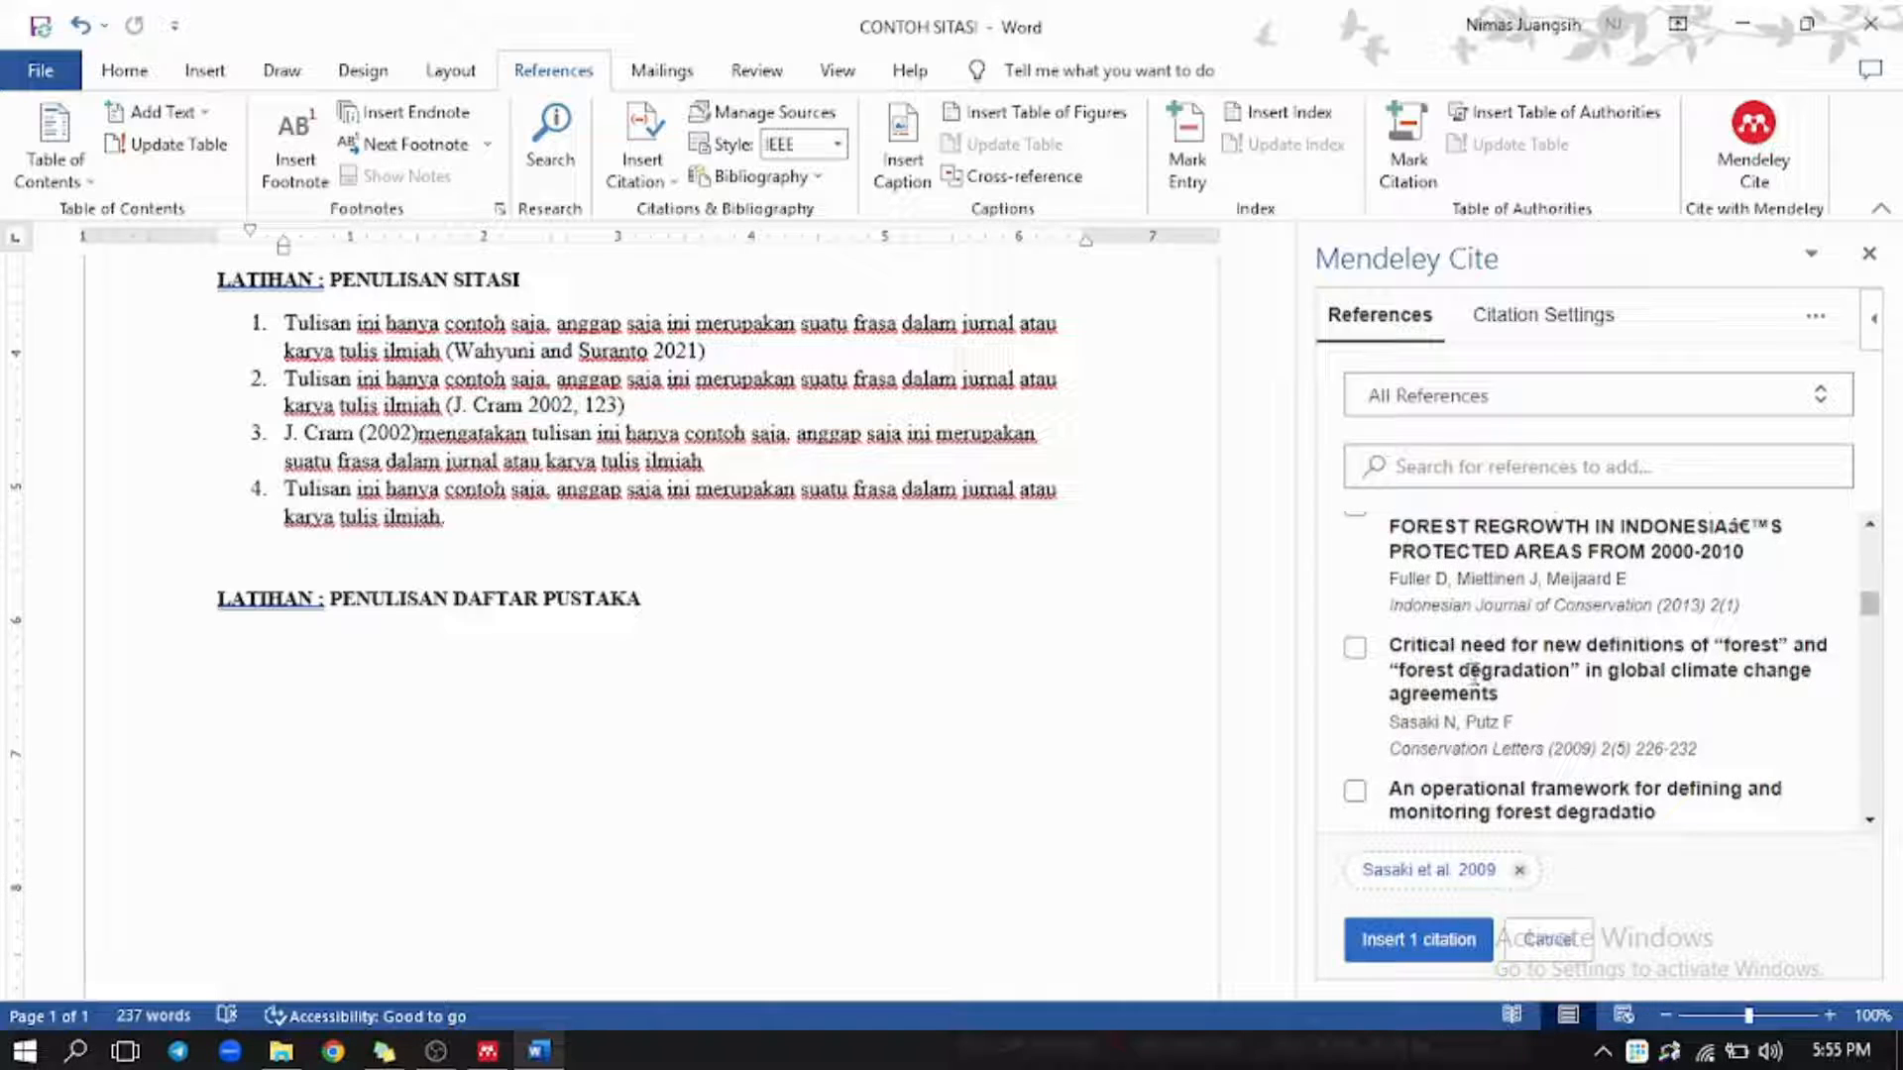
{"action": "scroll", "coordinate": [1415, 682], "scroll_direction": "up", "scroll_amount": 1}
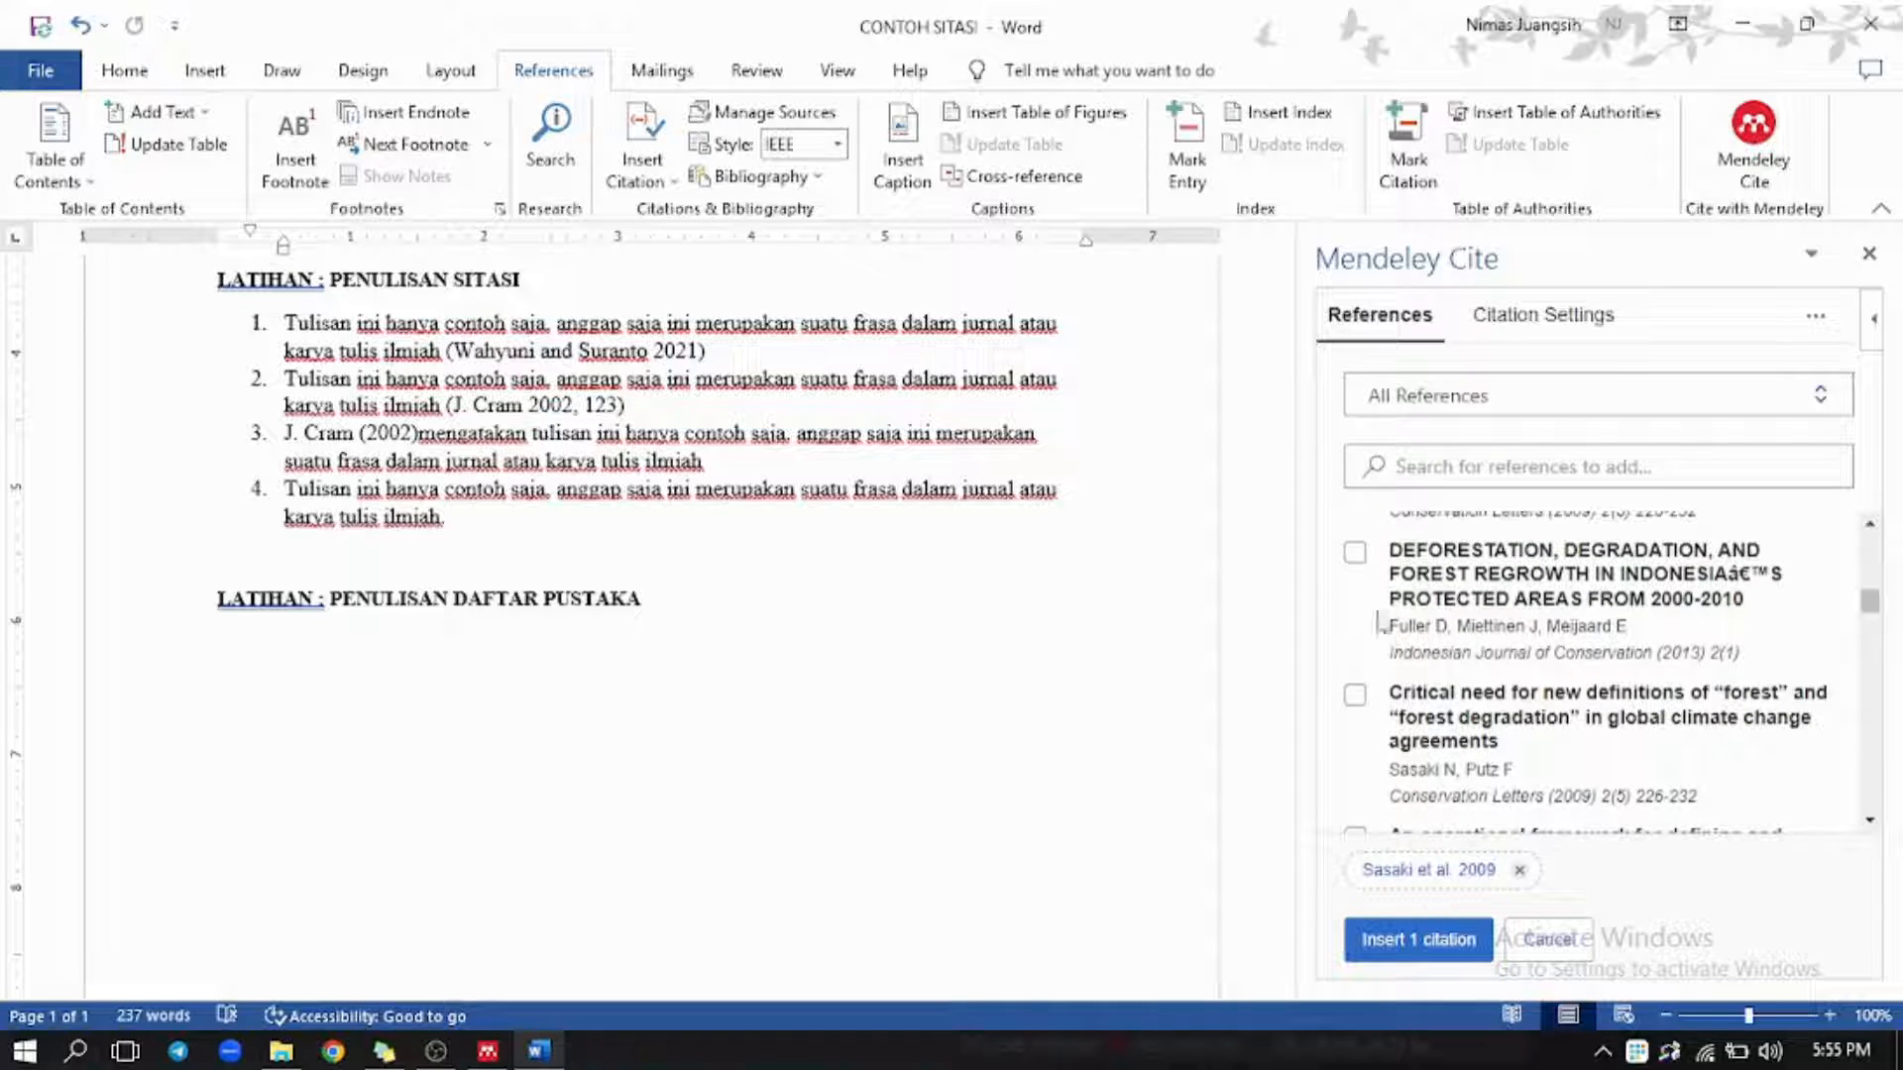
{"action": "left_click", "coordinate": [1360, 555]}
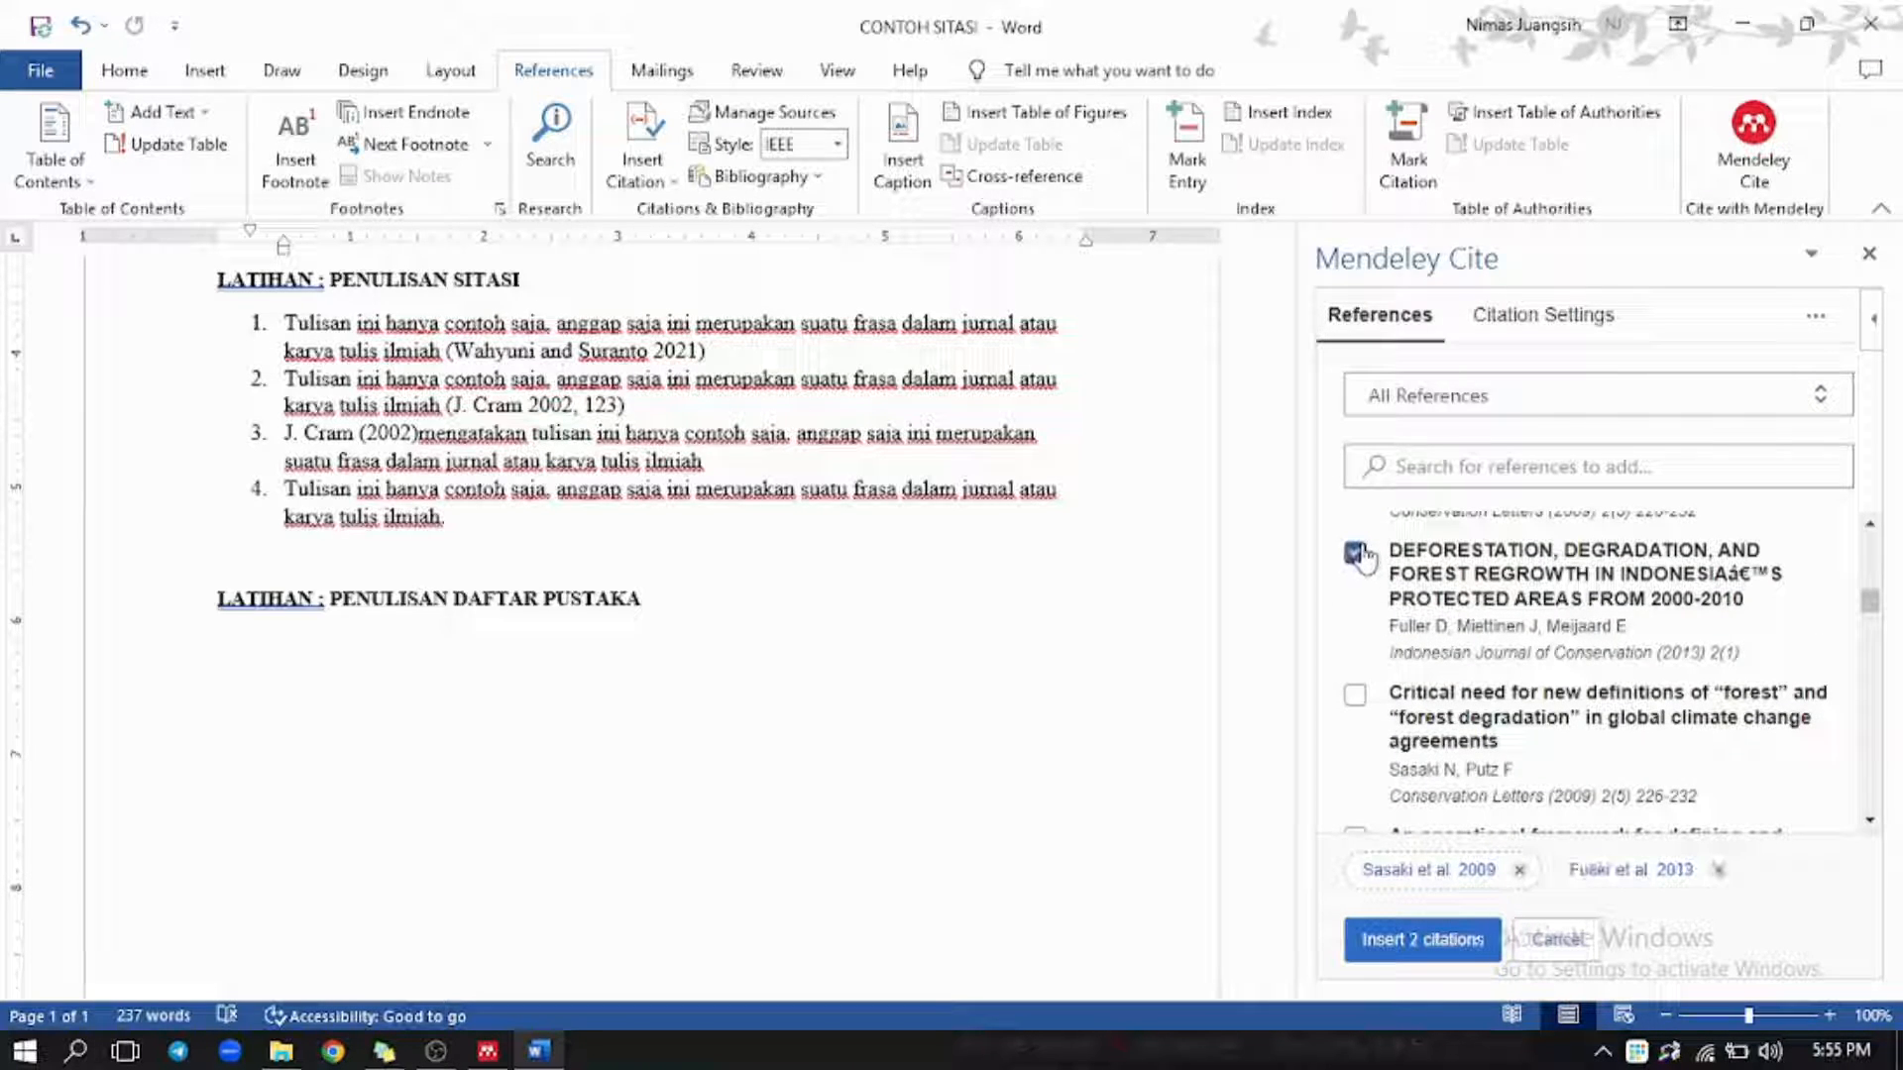
{"action": "left_click", "coordinate": [1356, 693]}
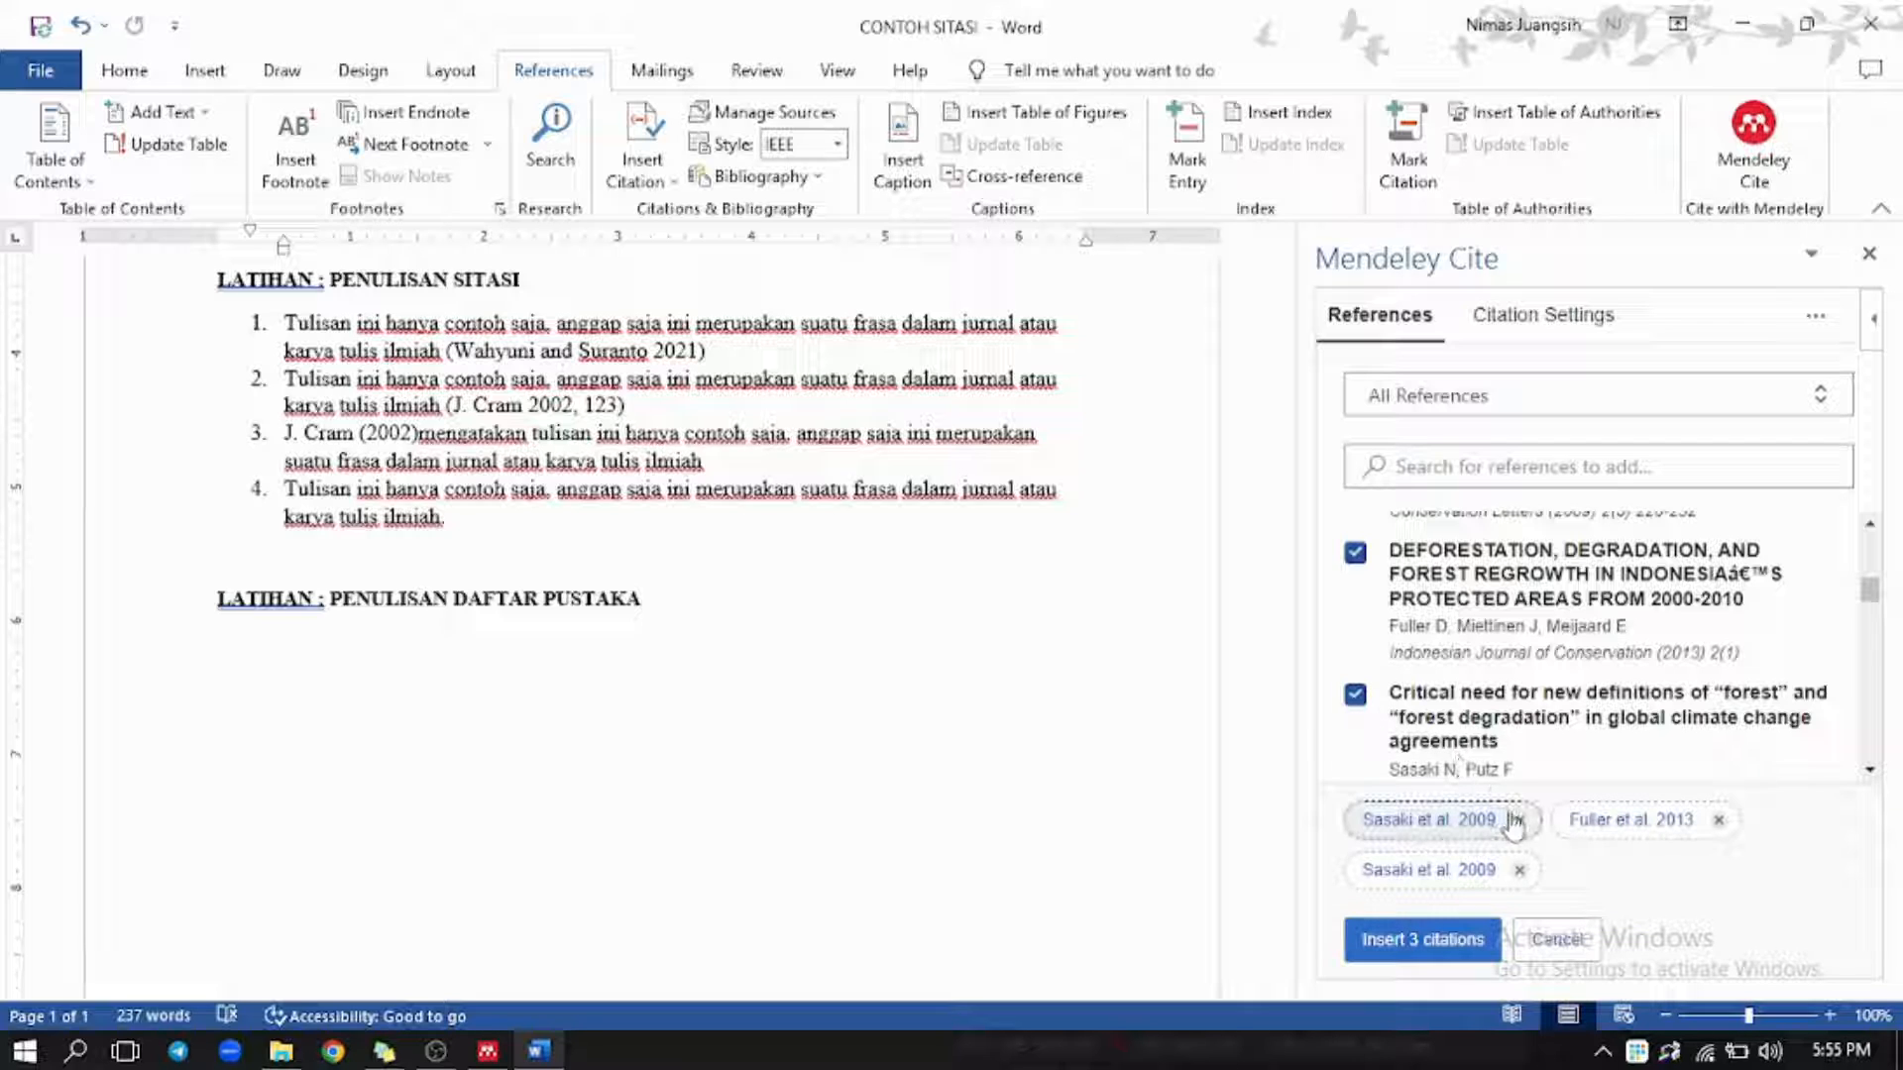
{"action": "scroll", "coordinate": [1487, 751], "scroll_direction": "up", "scroll_amount": 3}
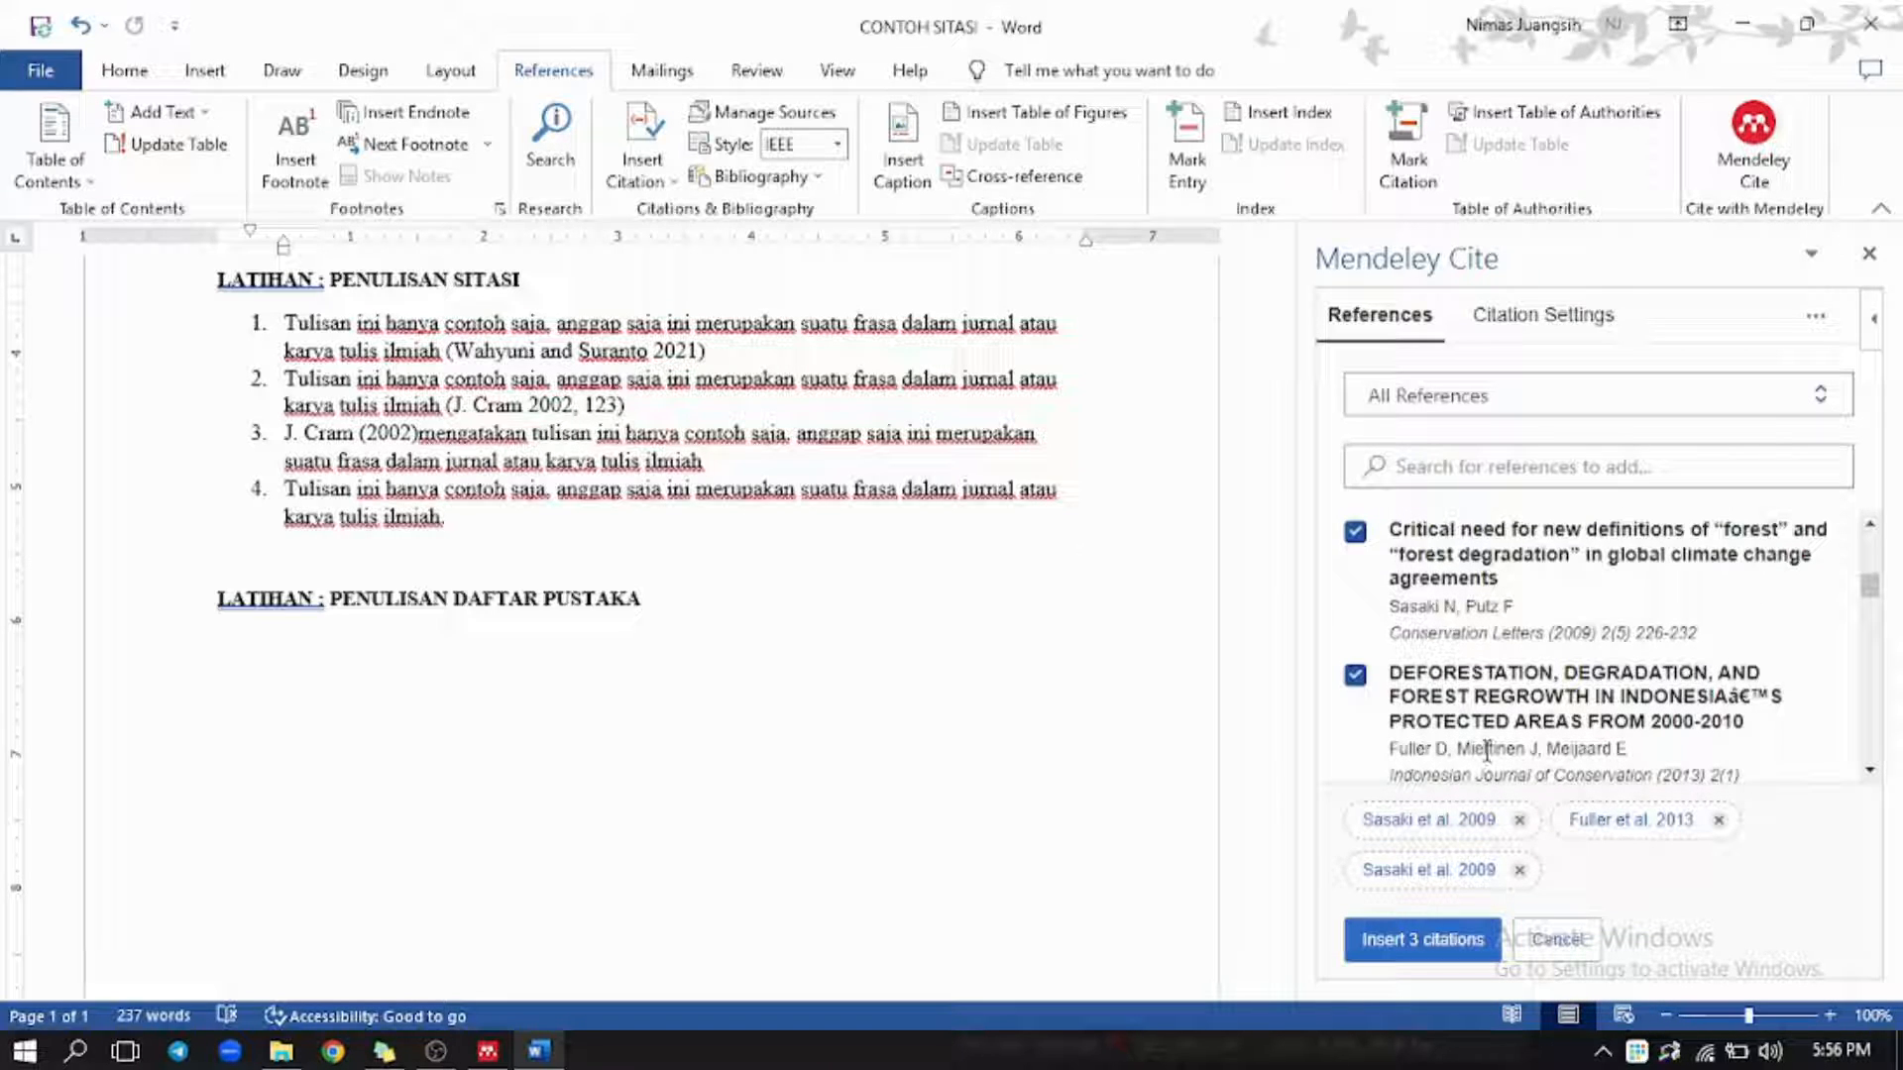
{"action": "scroll", "coordinate": [1486, 699], "scroll_direction": "down", "scroll_amount": 3}
{"action": "scroll", "coordinate": [1581, 711], "scroll_direction": "up", "scroll_amount": 4}
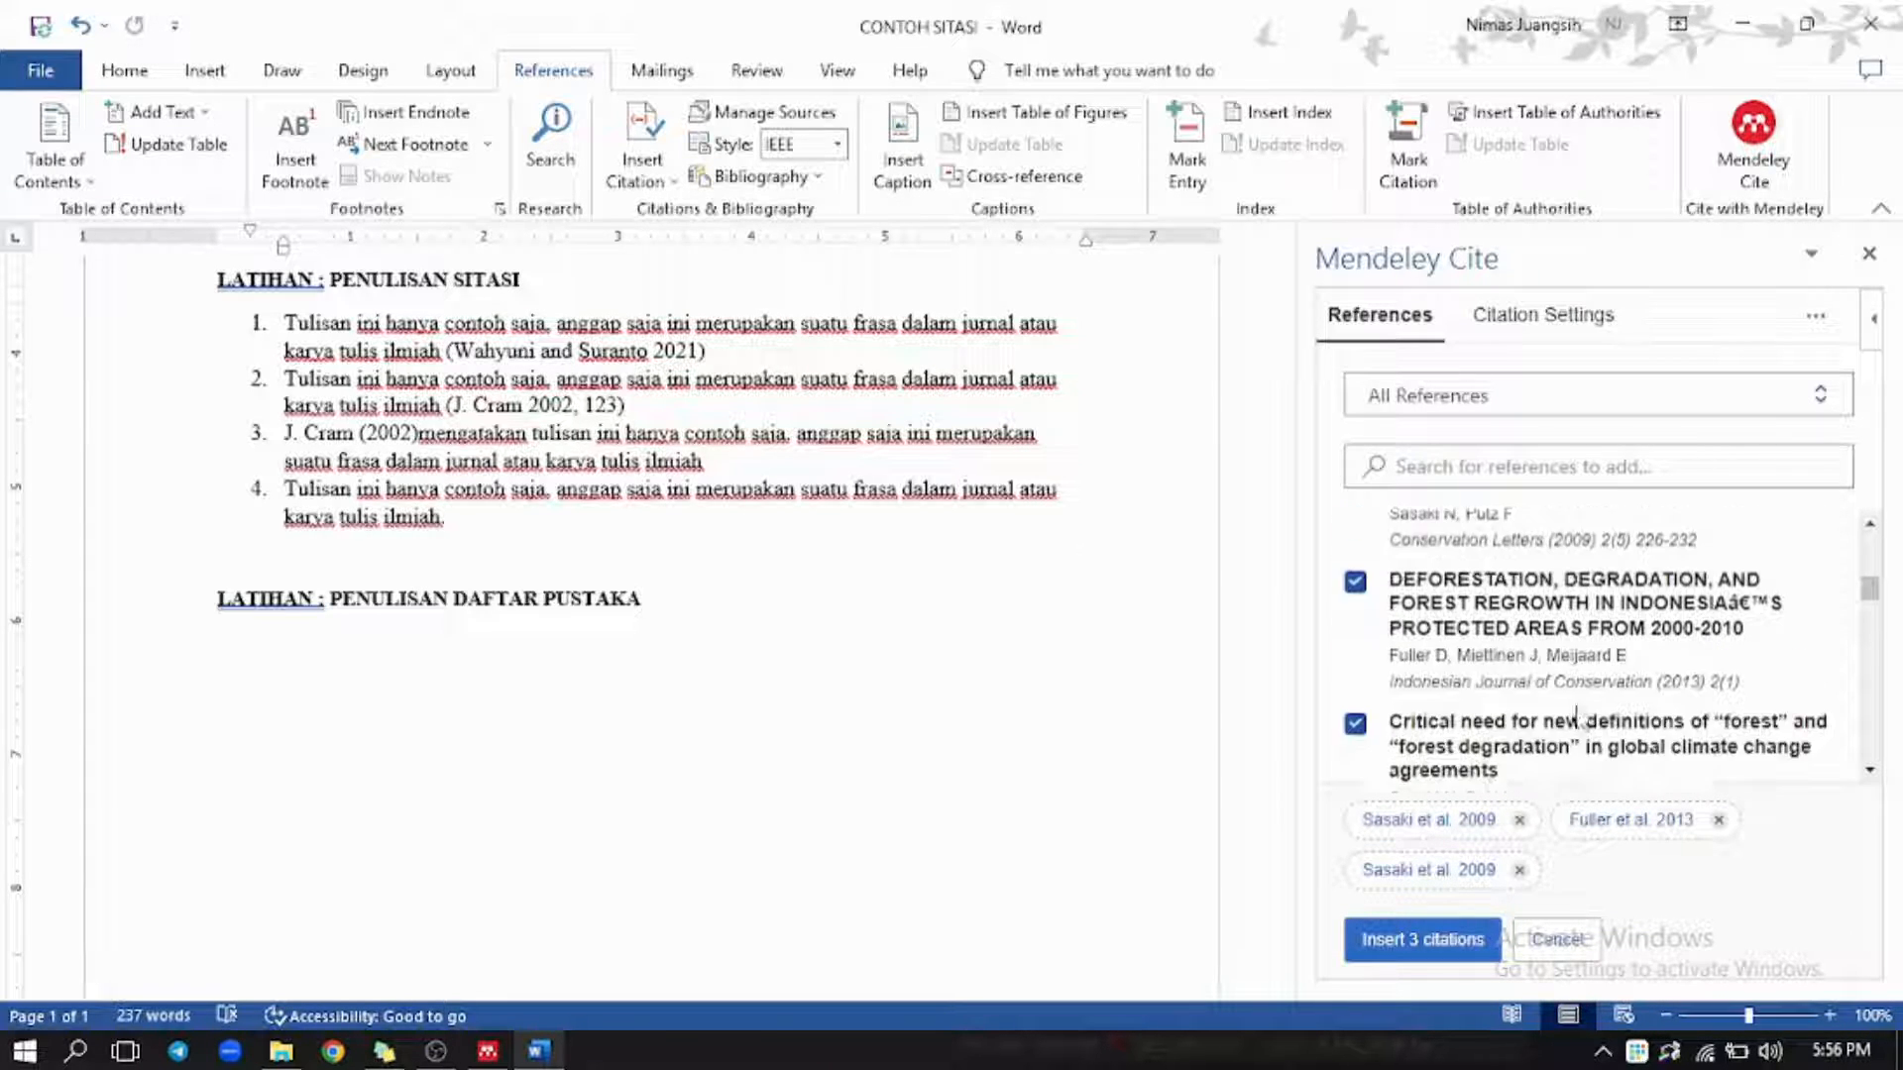
{"action": "scroll", "coordinate": [1581, 711], "scroll_direction": "down", "scroll_amount": 3}
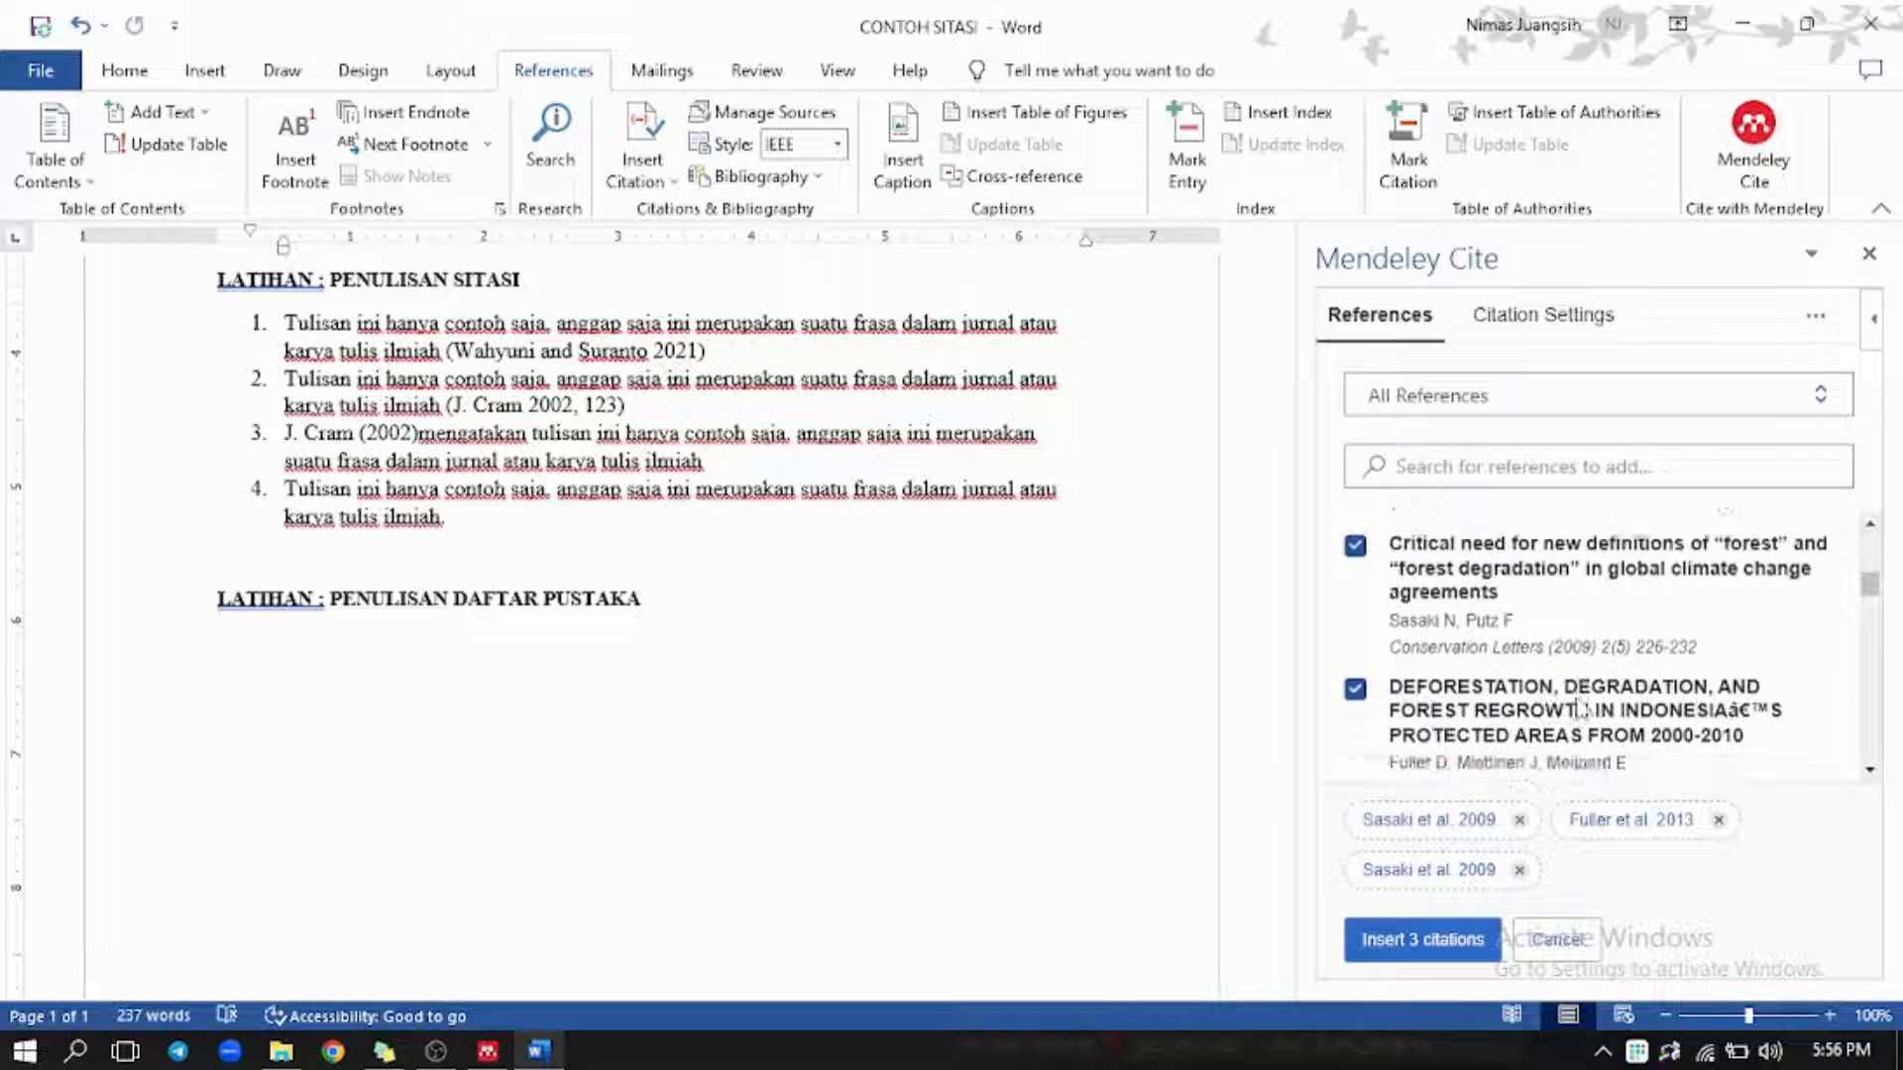
{"action": "left_click", "coordinate": [1518, 869]}
Add the reference "Forest Degradation: When Is a Forest Degraded?" to the selection and insert the three-source citation at the end of item 4.
{"action": "scroll", "coordinate": [1476, 793], "scroll_direction": "down", "scroll_amount": 4}
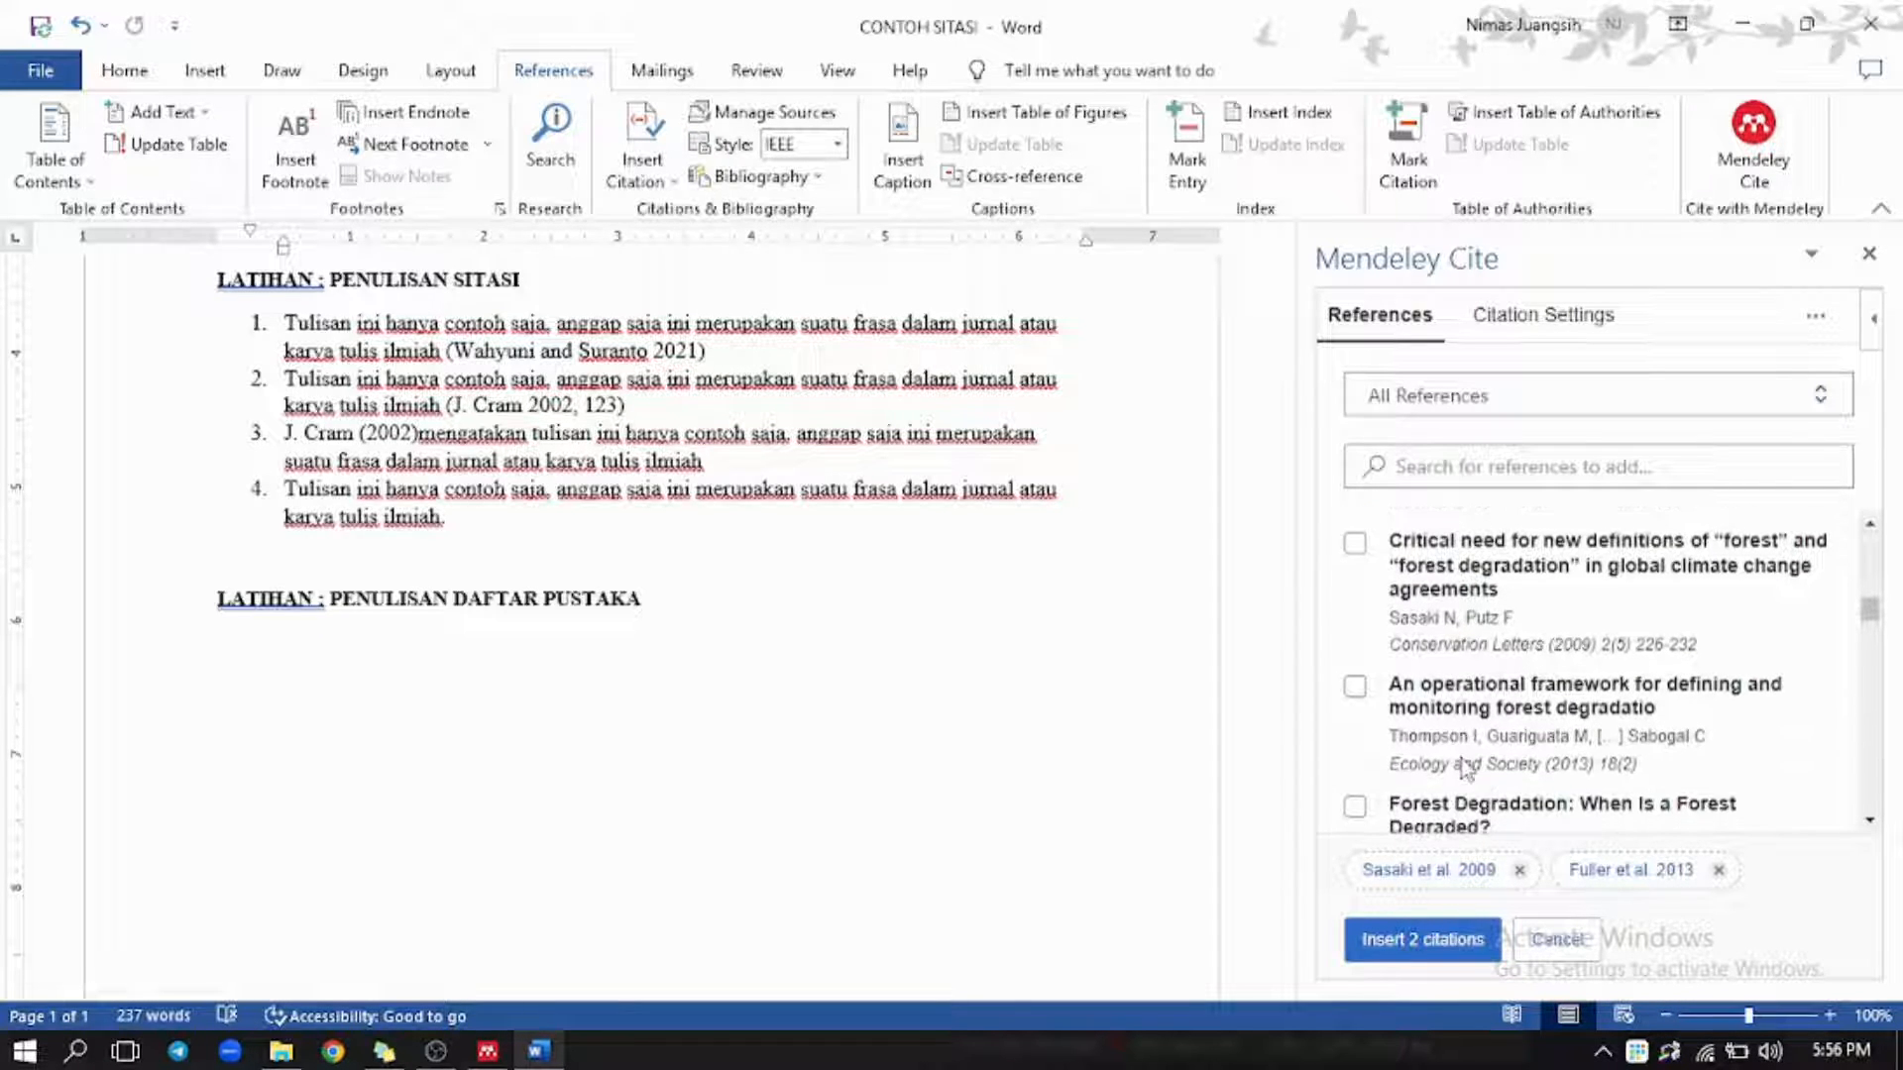
{"action": "scroll", "coordinate": [1496, 729], "scroll_direction": "down", "scroll_amount": 3}
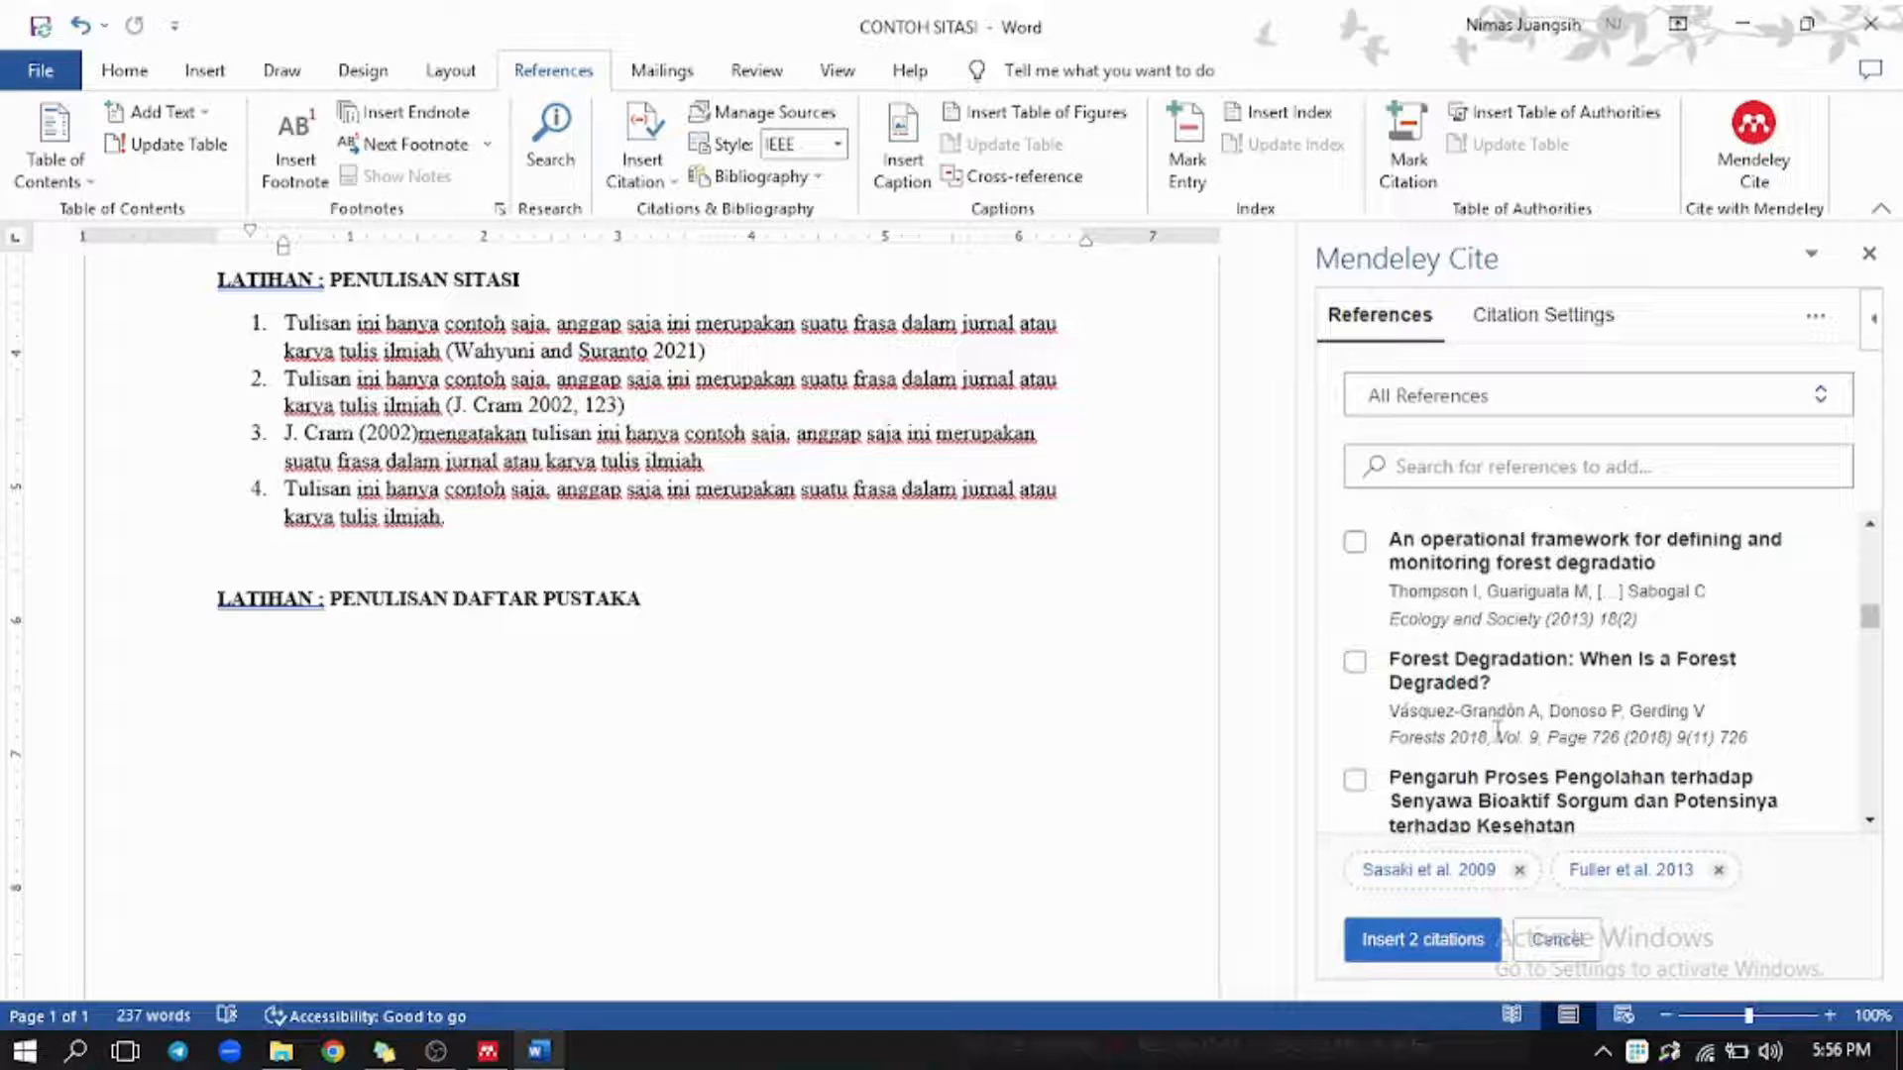
{"action": "left_click", "coordinate": [1356, 674]}
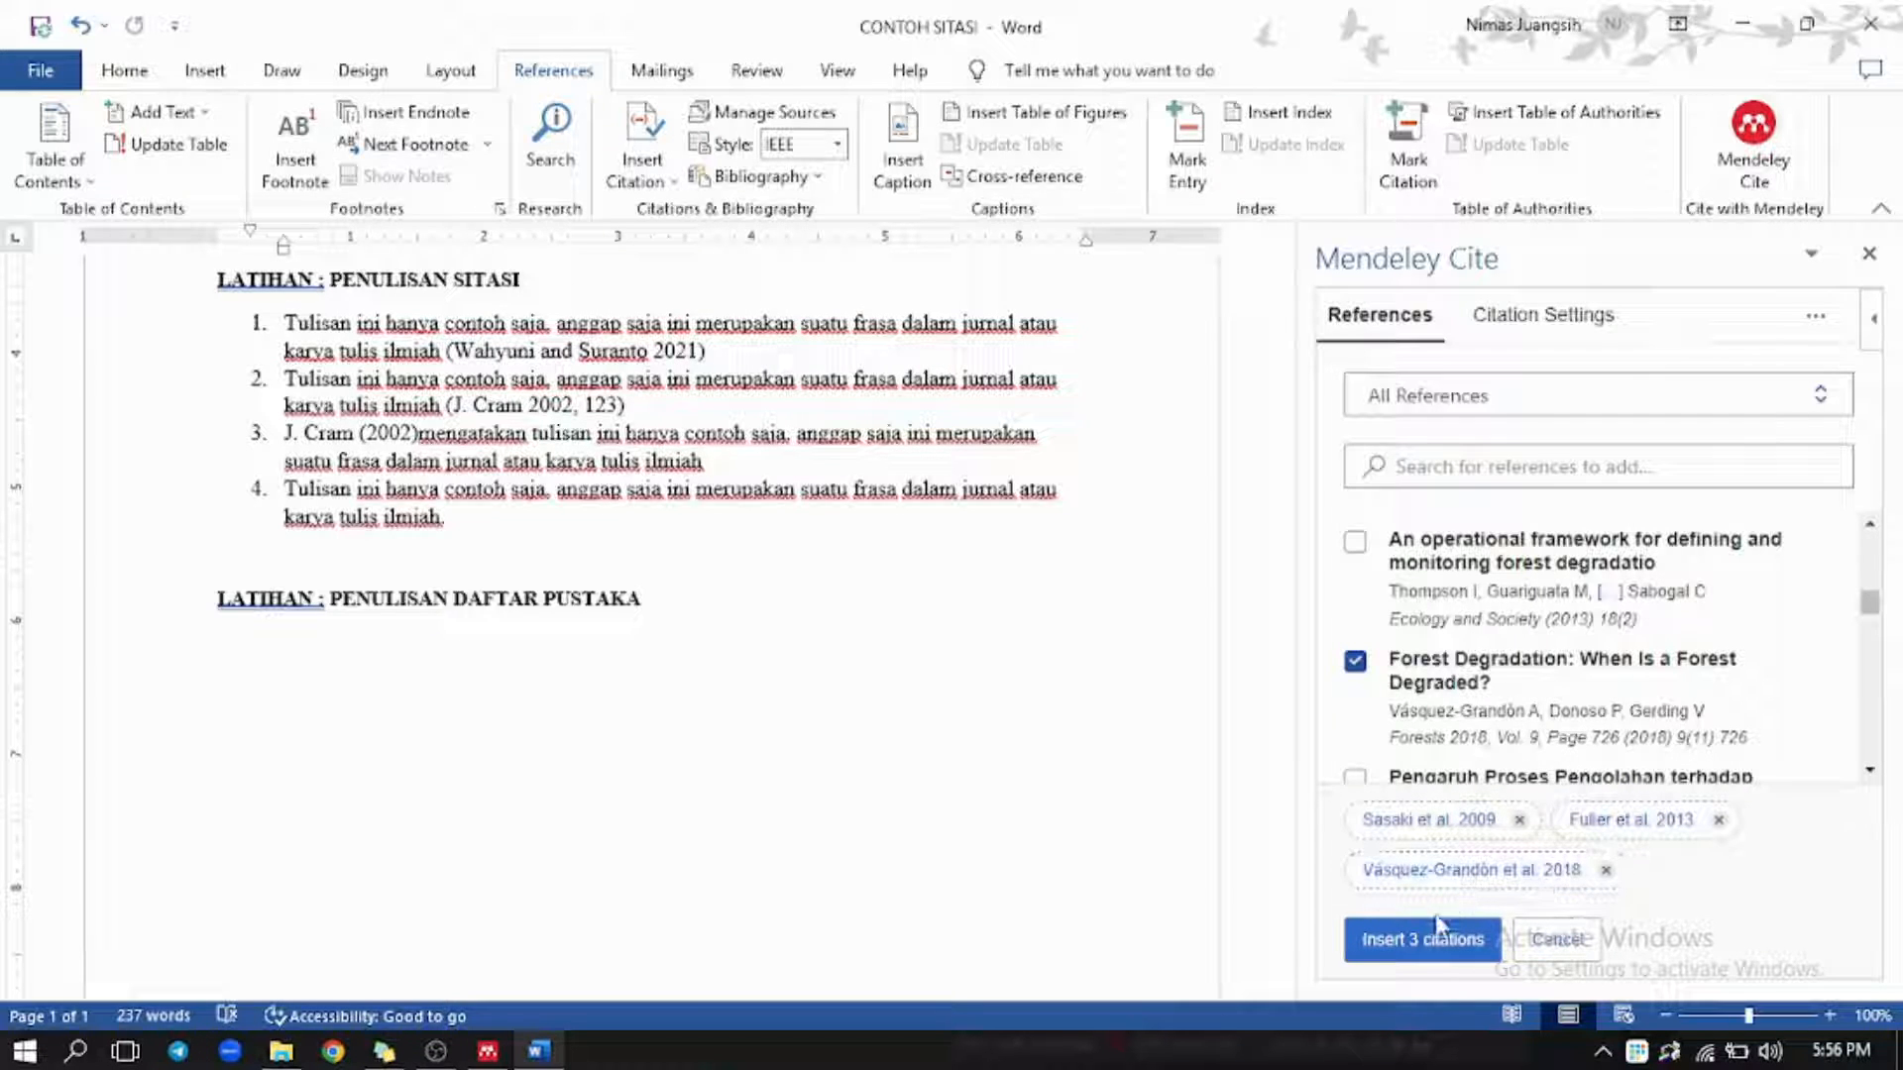
{"action": "left_click", "coordinate": [1435, 943]}
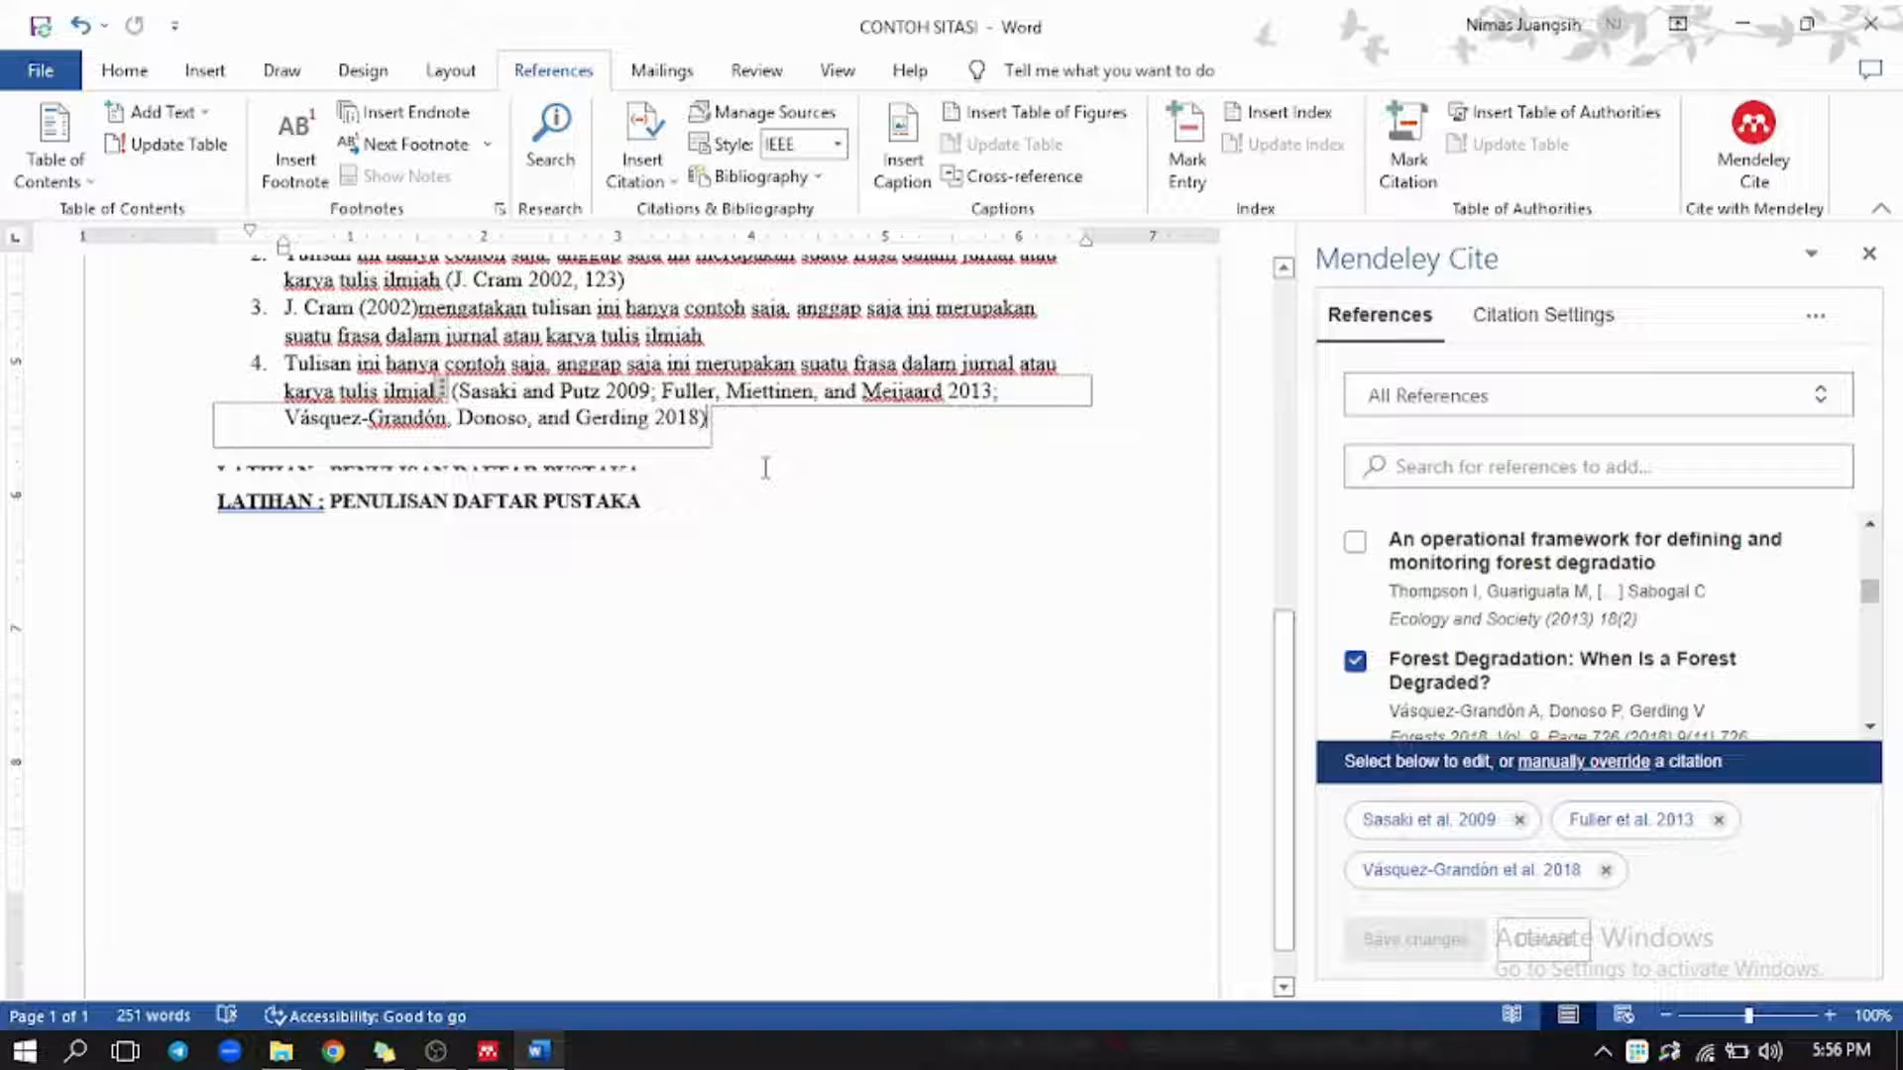
{"action": "left_click", "coordinate": [502, 476]}
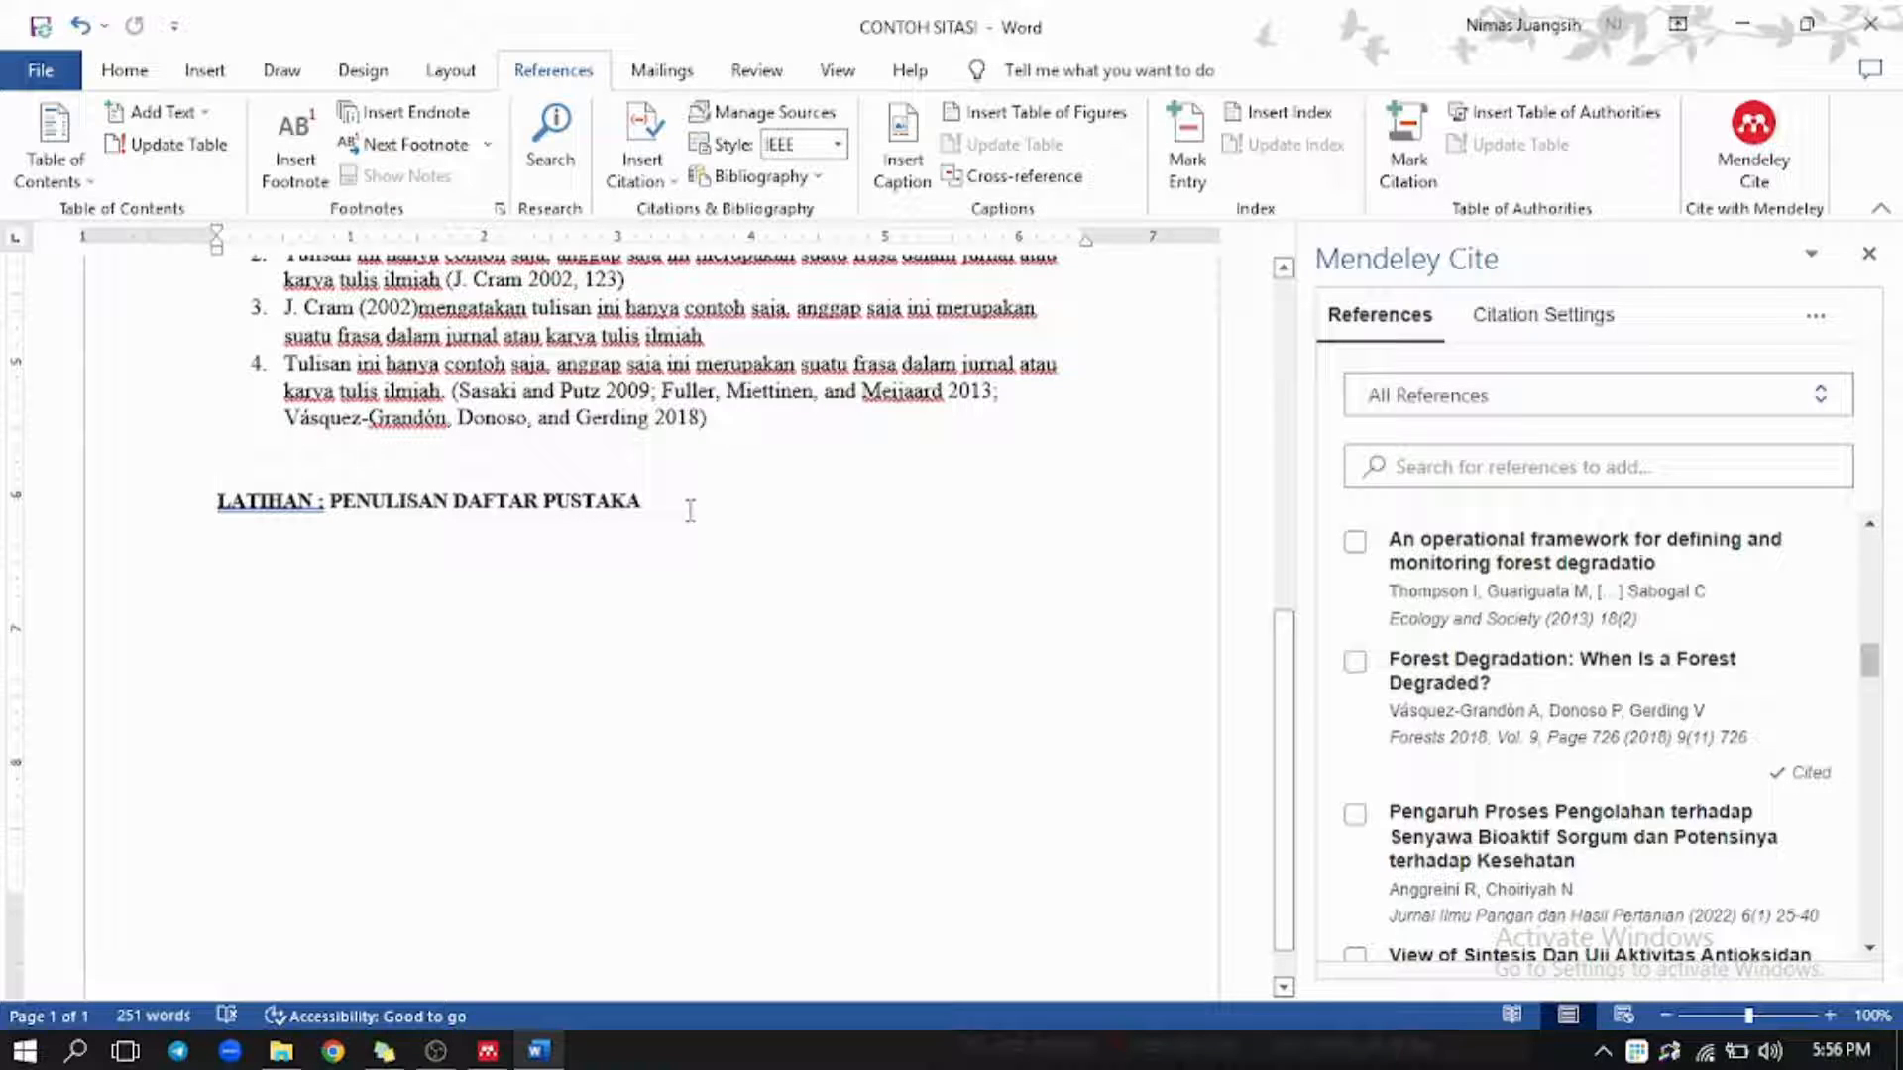
Insert the Mendeley bibliography on the empty line below the heading "LATIHAN : PENULISAN DAFTAR PUSTAKA".
{"action": "scroll", "coordinate": [732, 543], "scroll_direction": "up", "scroll_amount": 4}
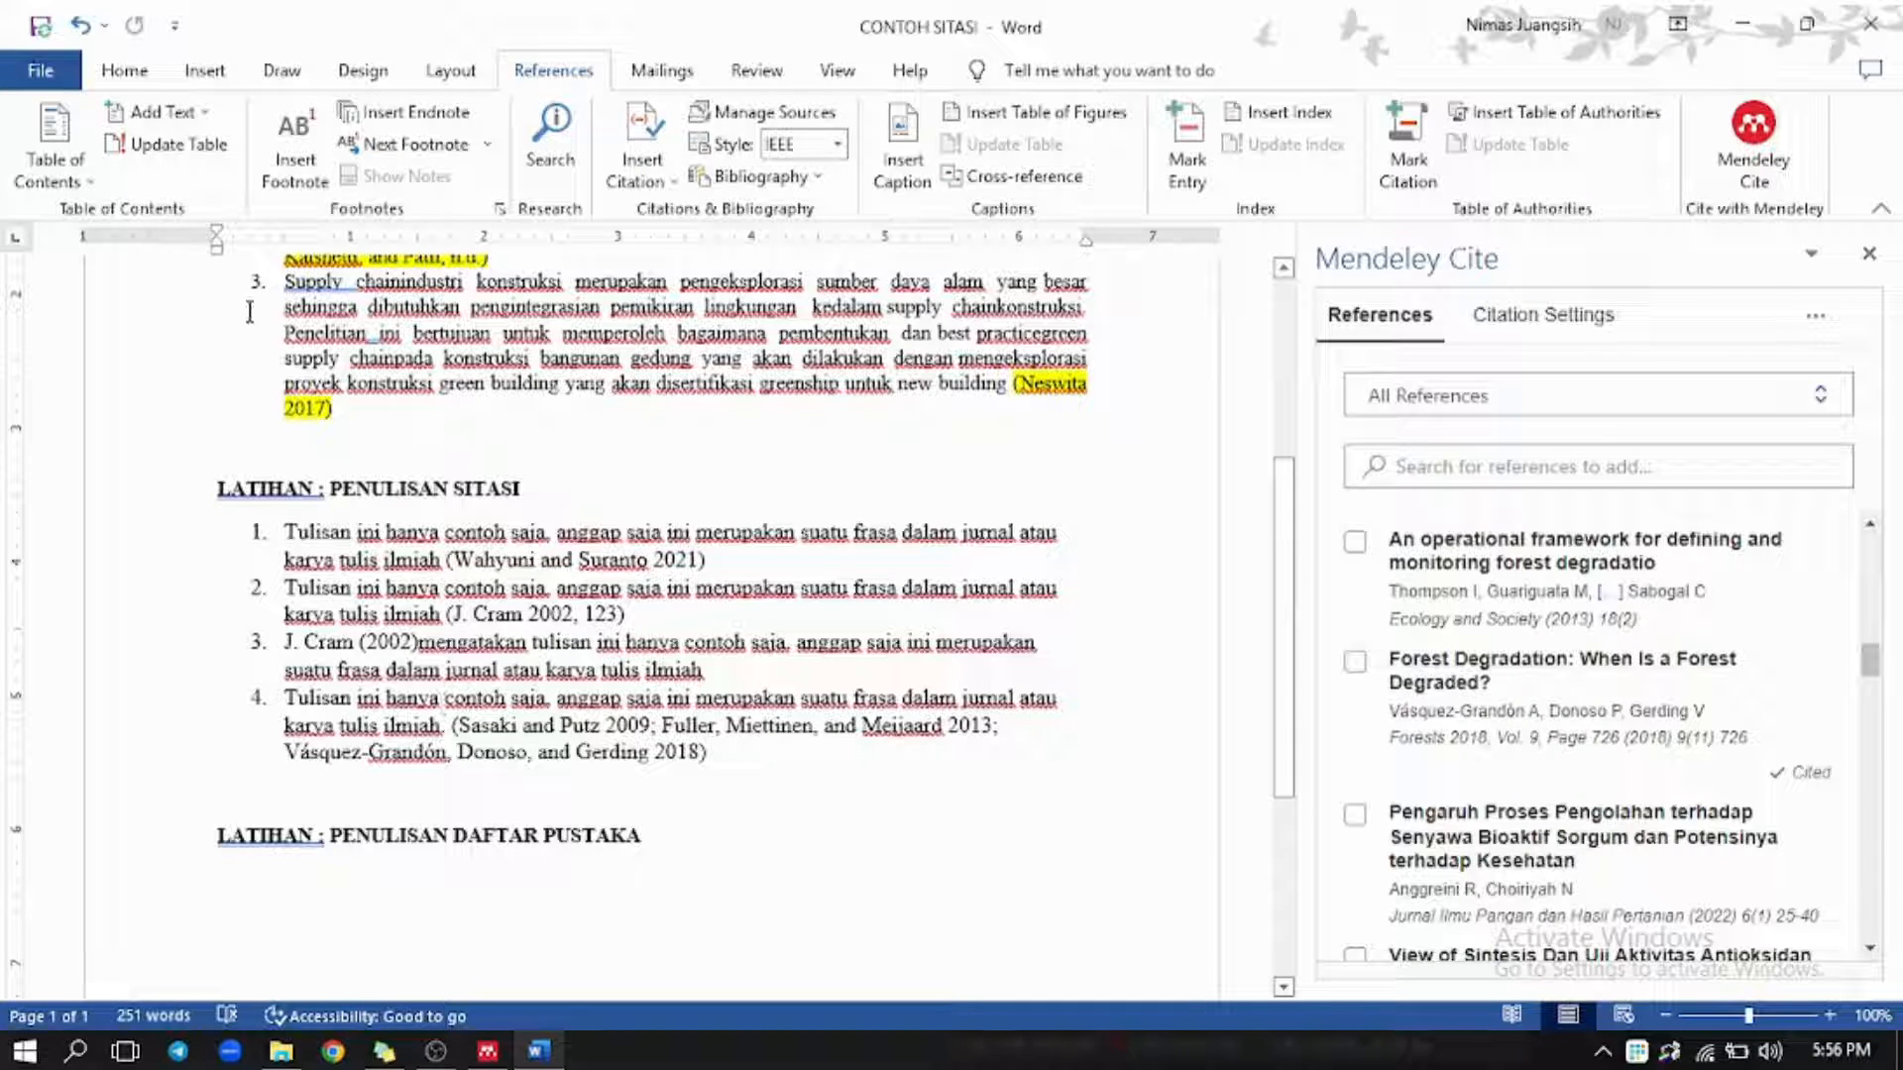
{"action": "scroll", "coordinate": [506, 635], "scroll_direction": "down", "scroll_amount": 4}
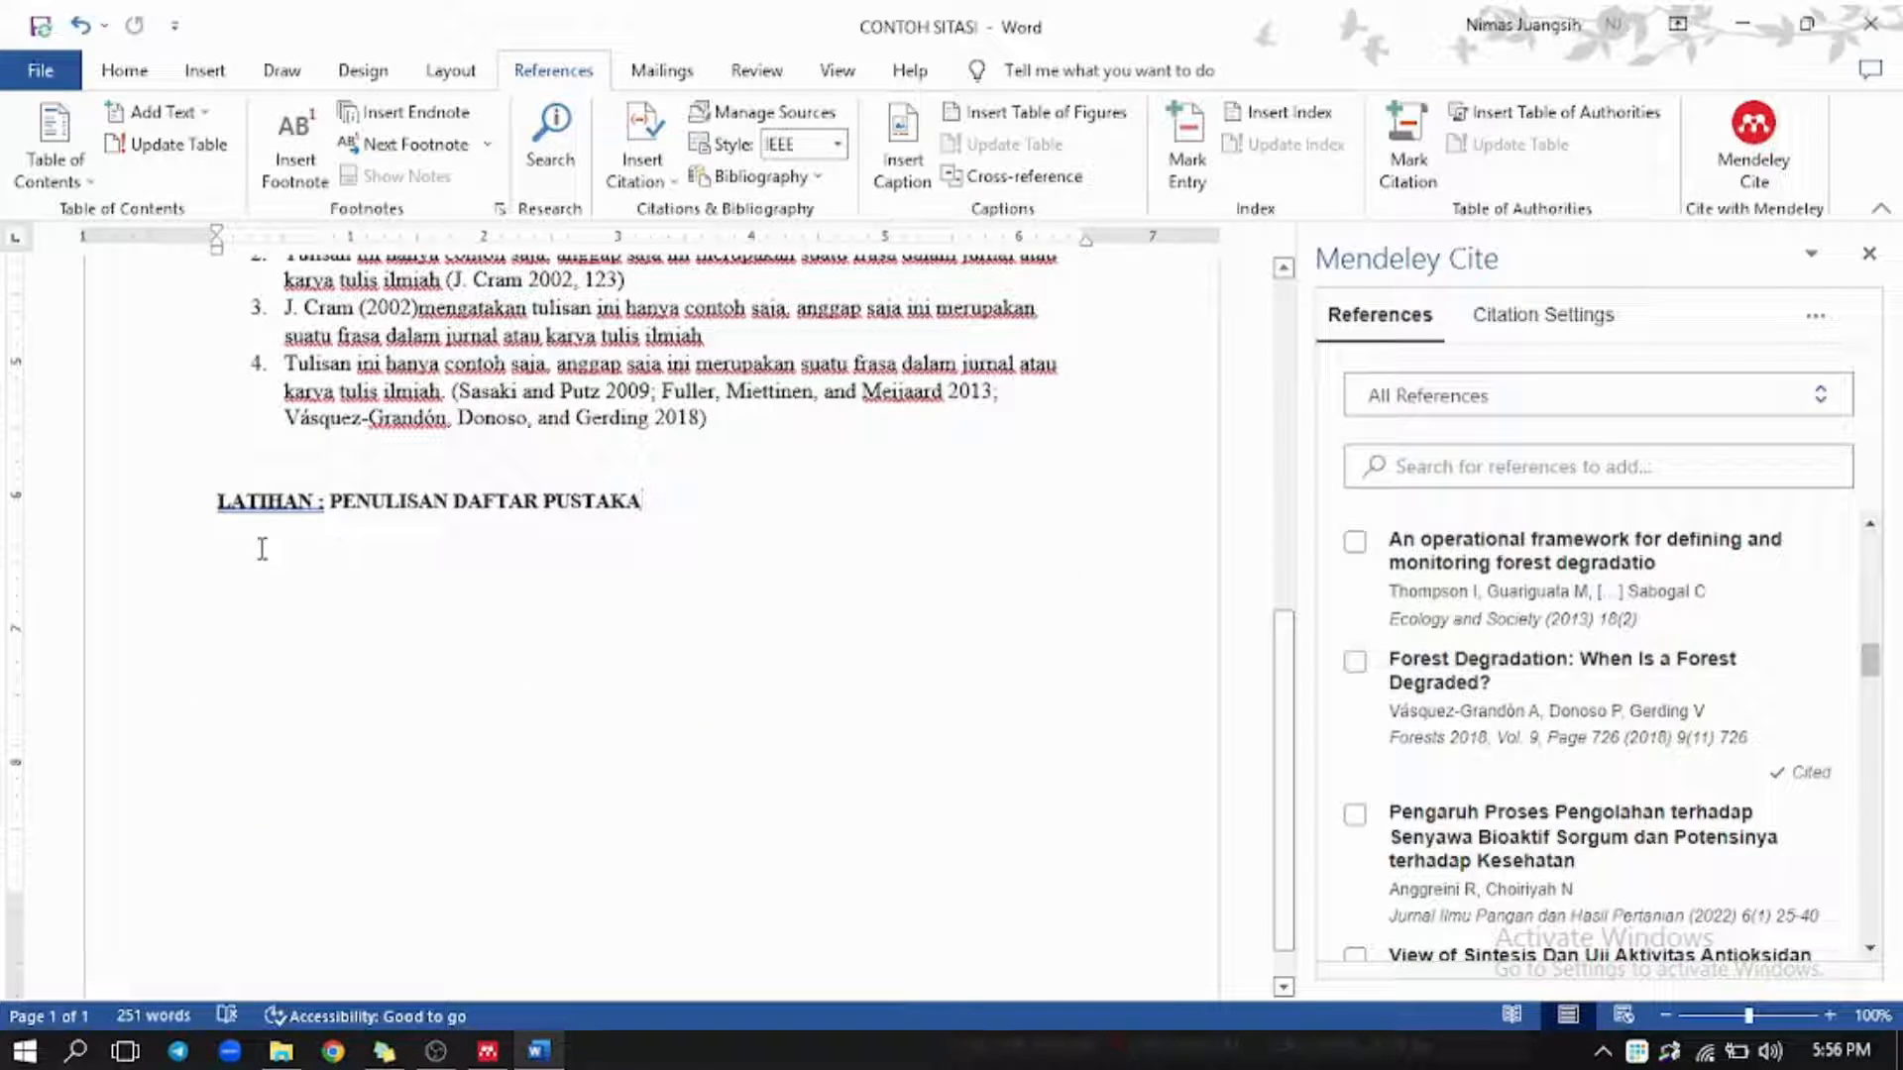
{"action": "left_click", "coordinate": [300, 530]}
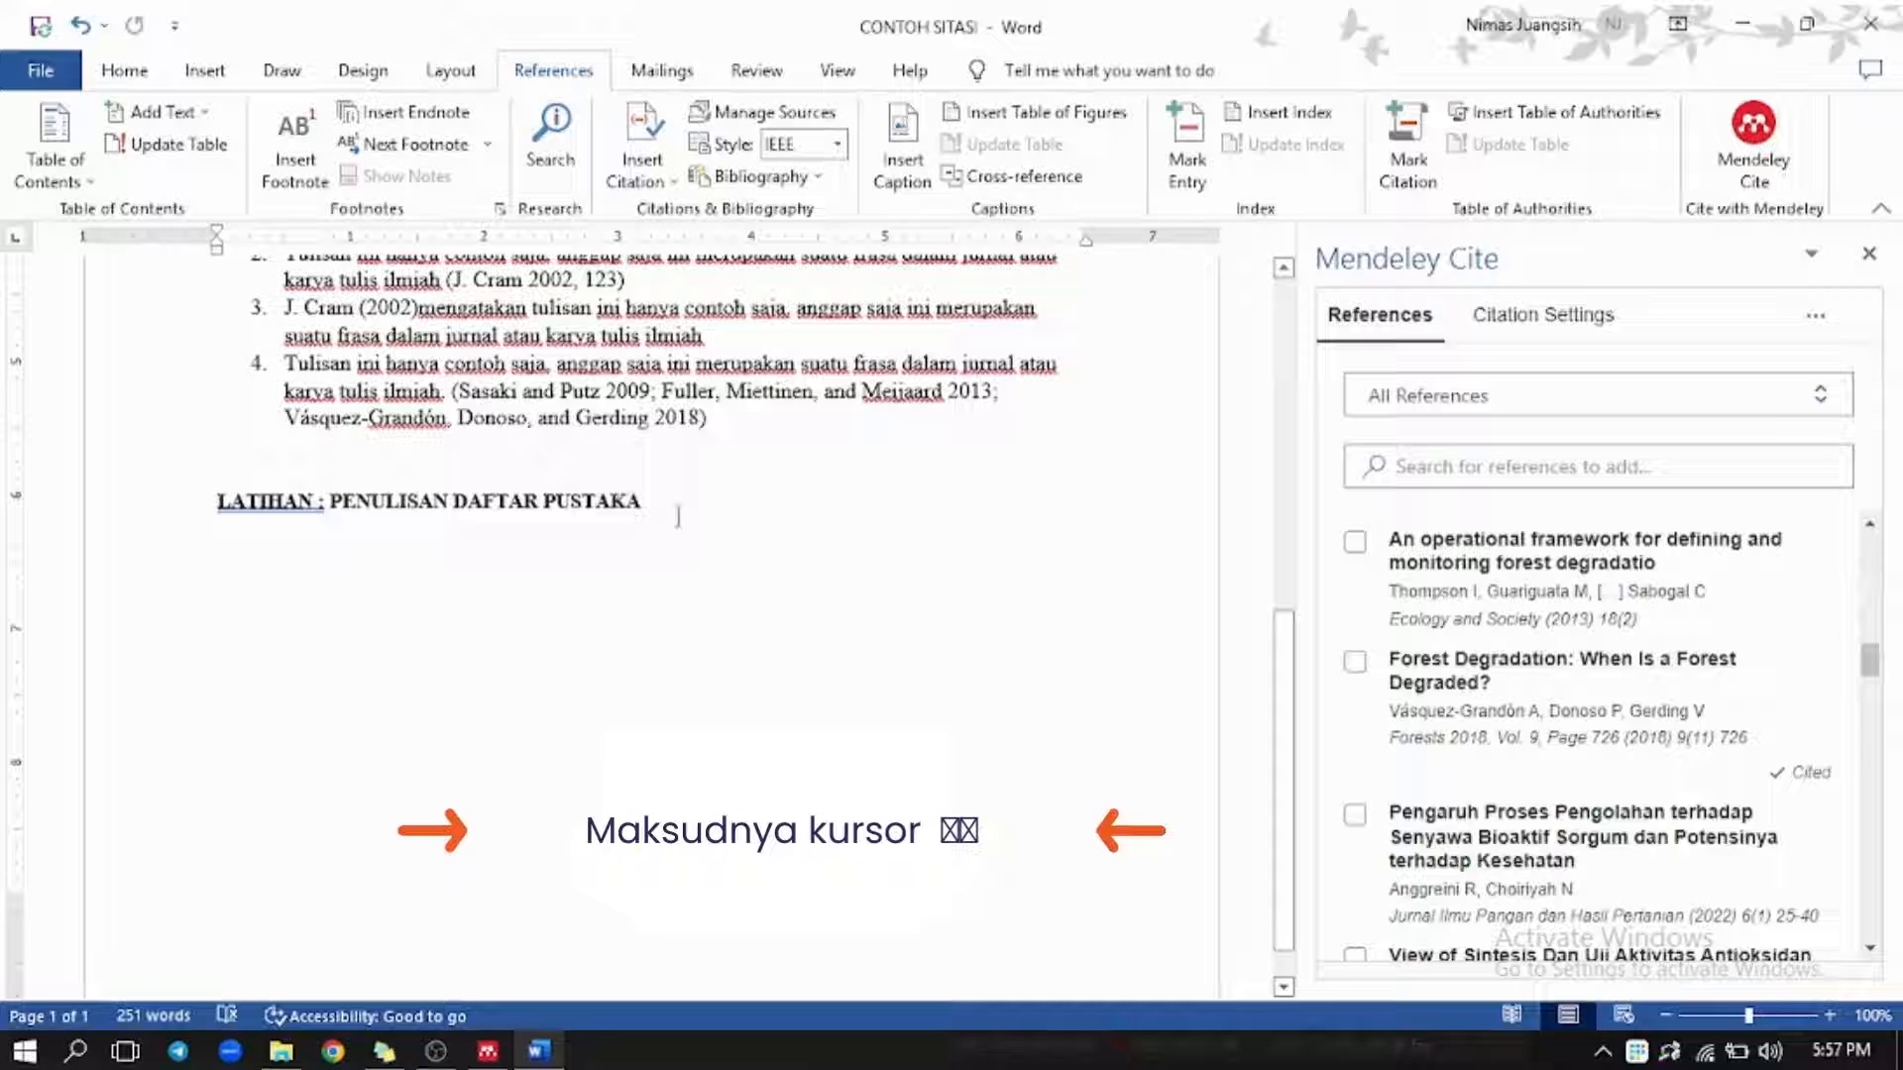
{"action": "double_click", "coordinate": [238, 543]}
{"action": "left_click", "coordinate": [236, 542]}
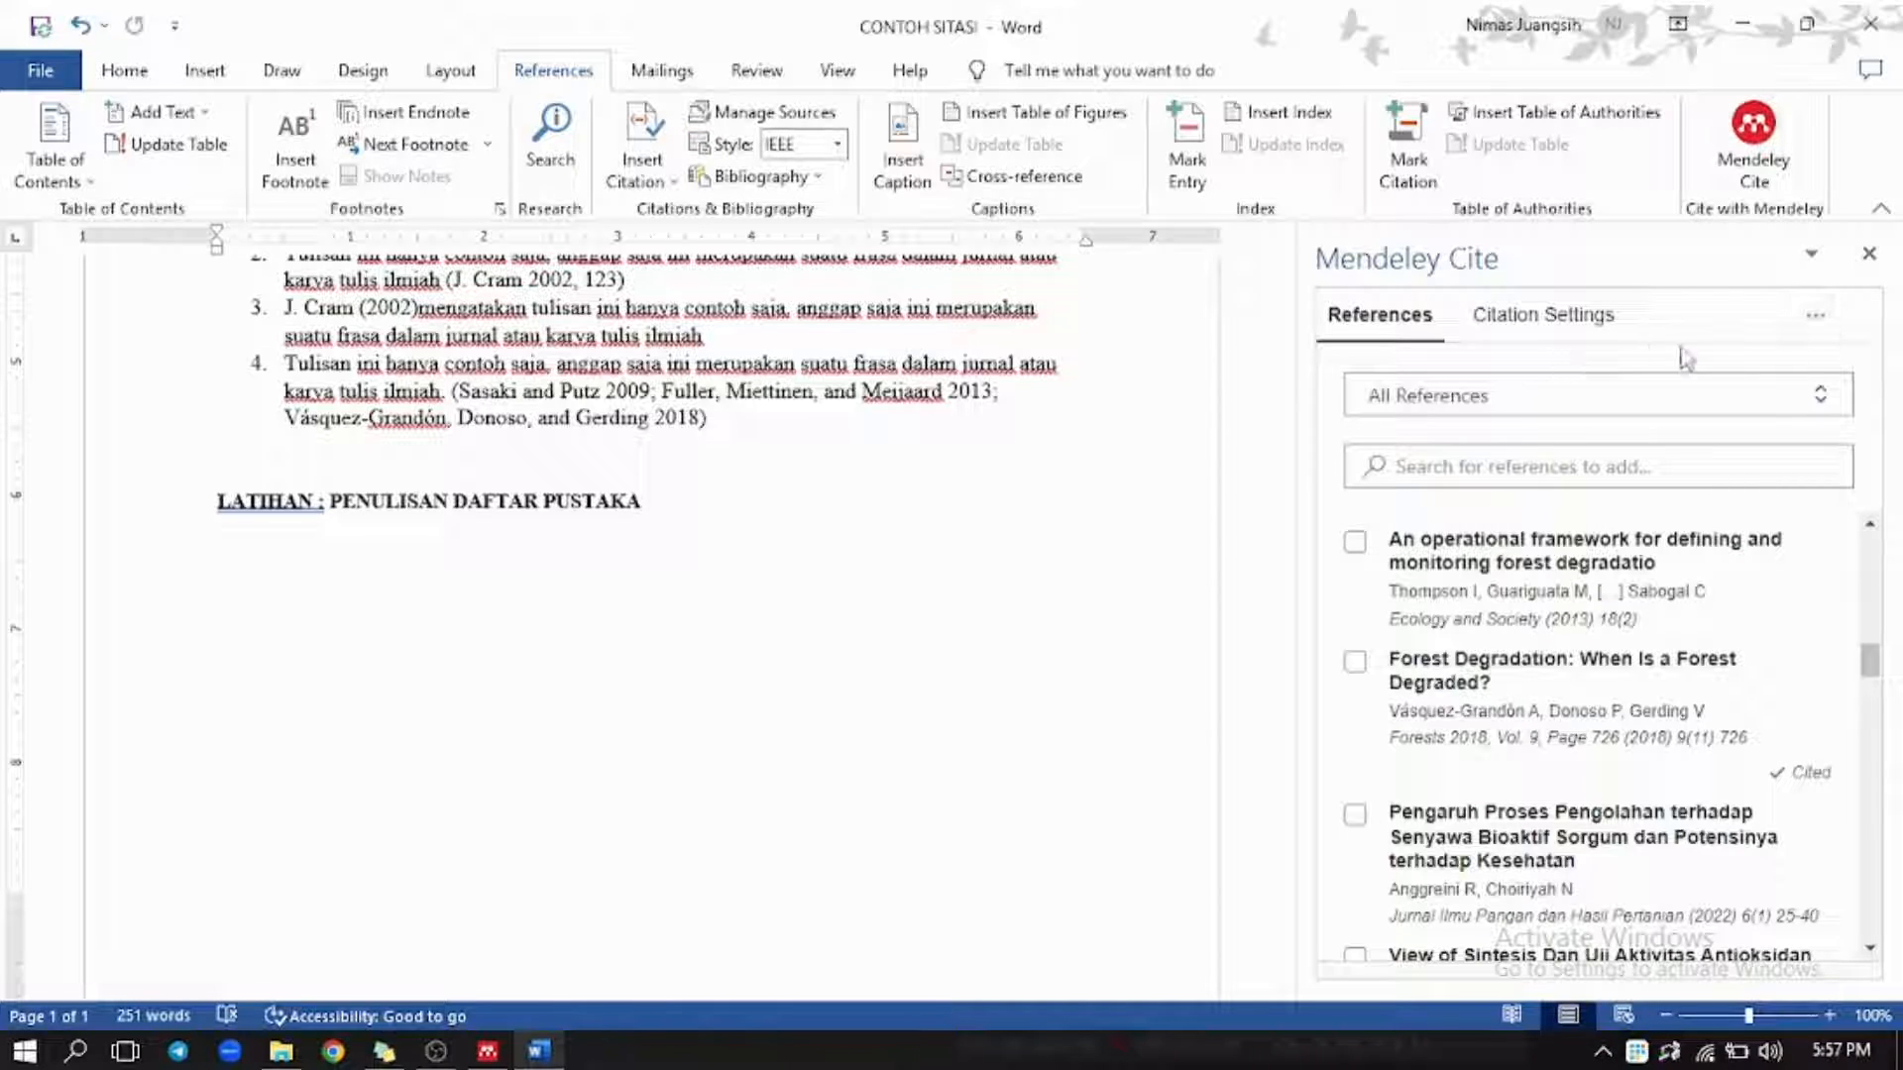
{"action": "left_click", "coordinate": [1817, 327]}
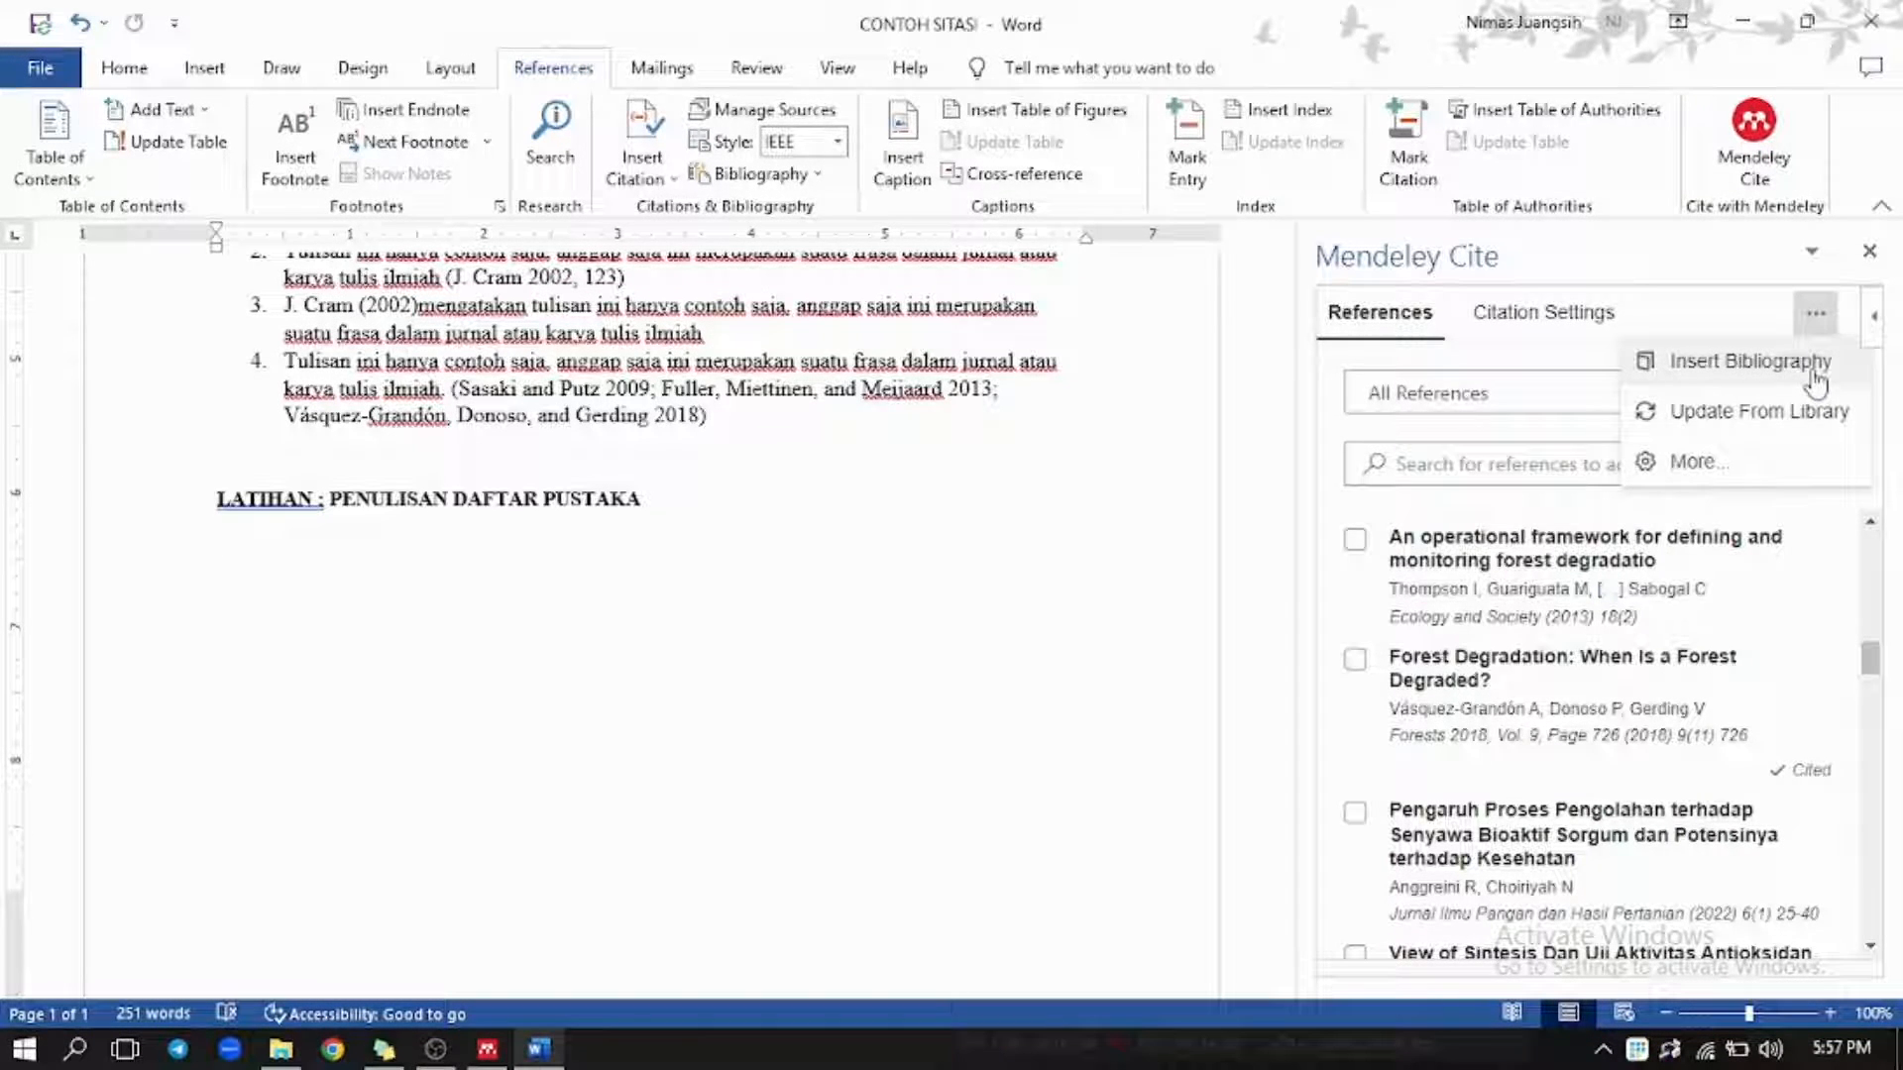
{"action": "left_click", "coordinate": [1815, 379]}
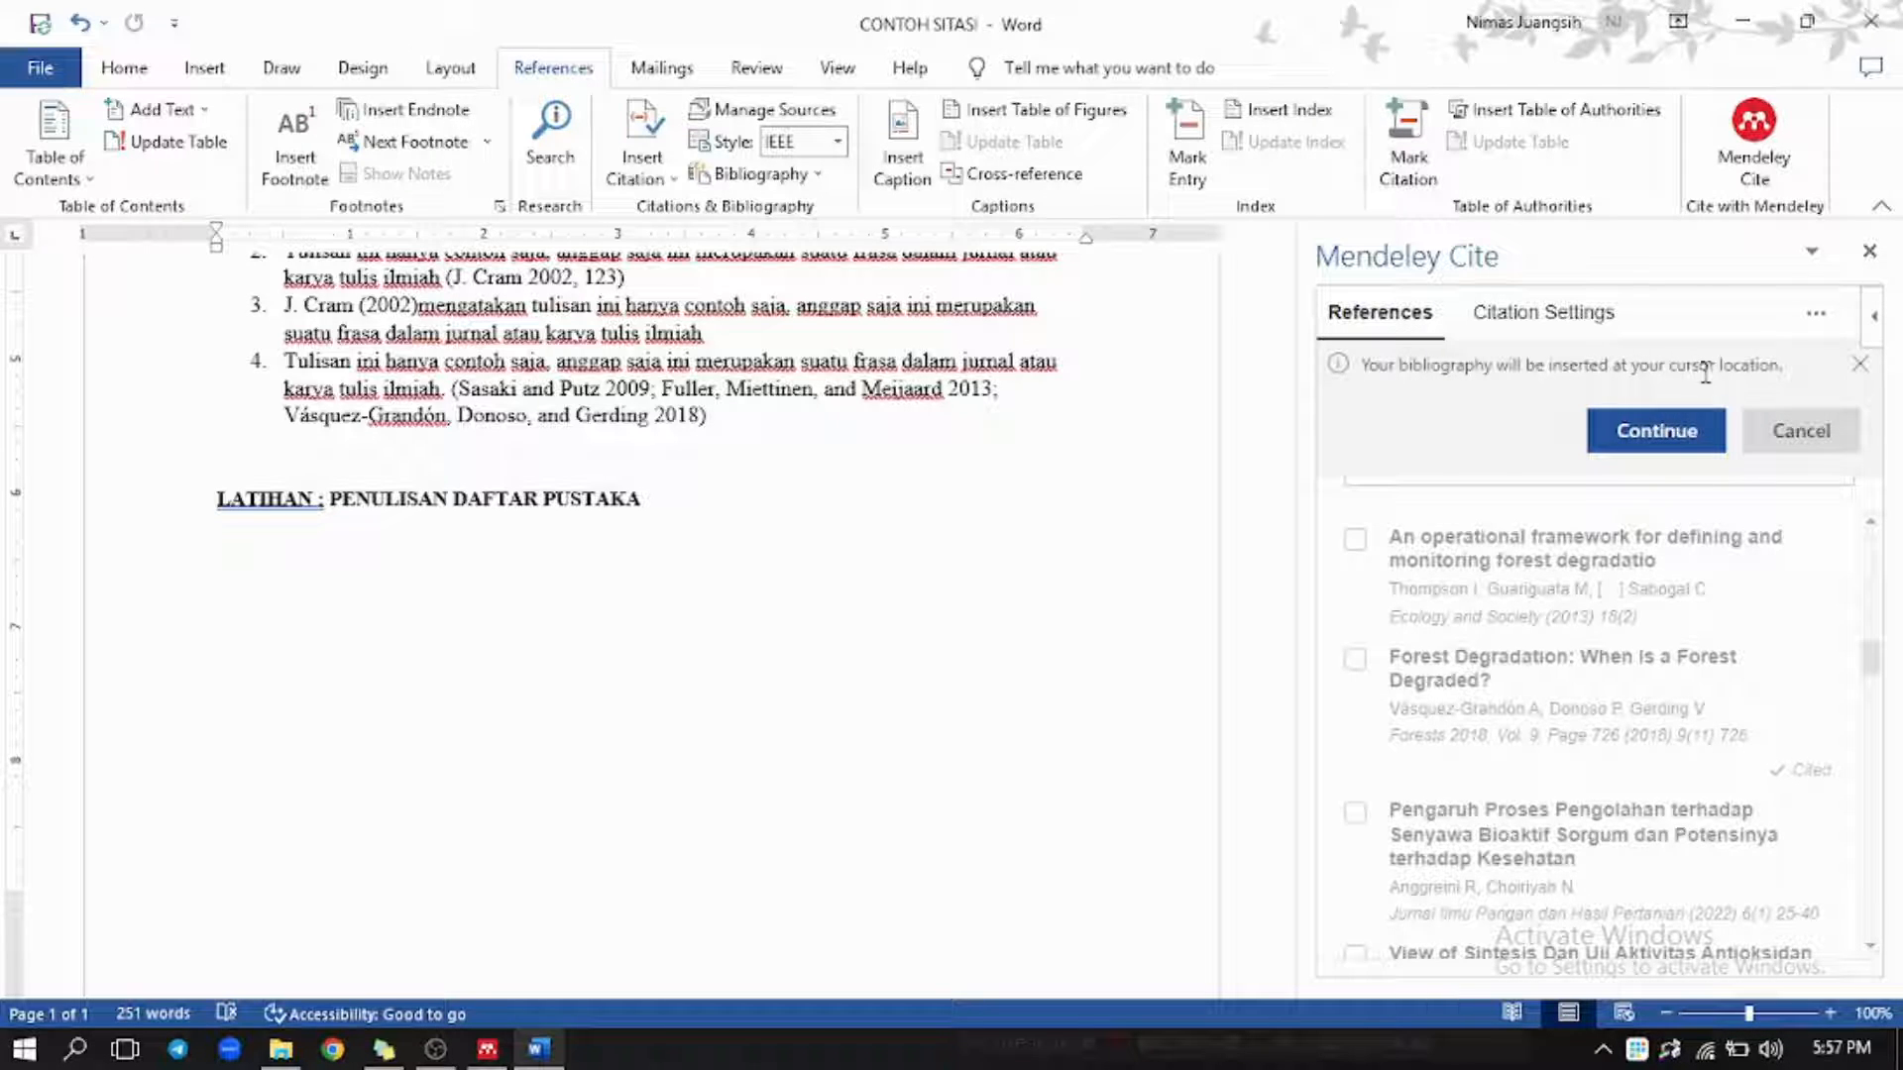
{"action": "left_click", "coordinate": [1690, 441]}
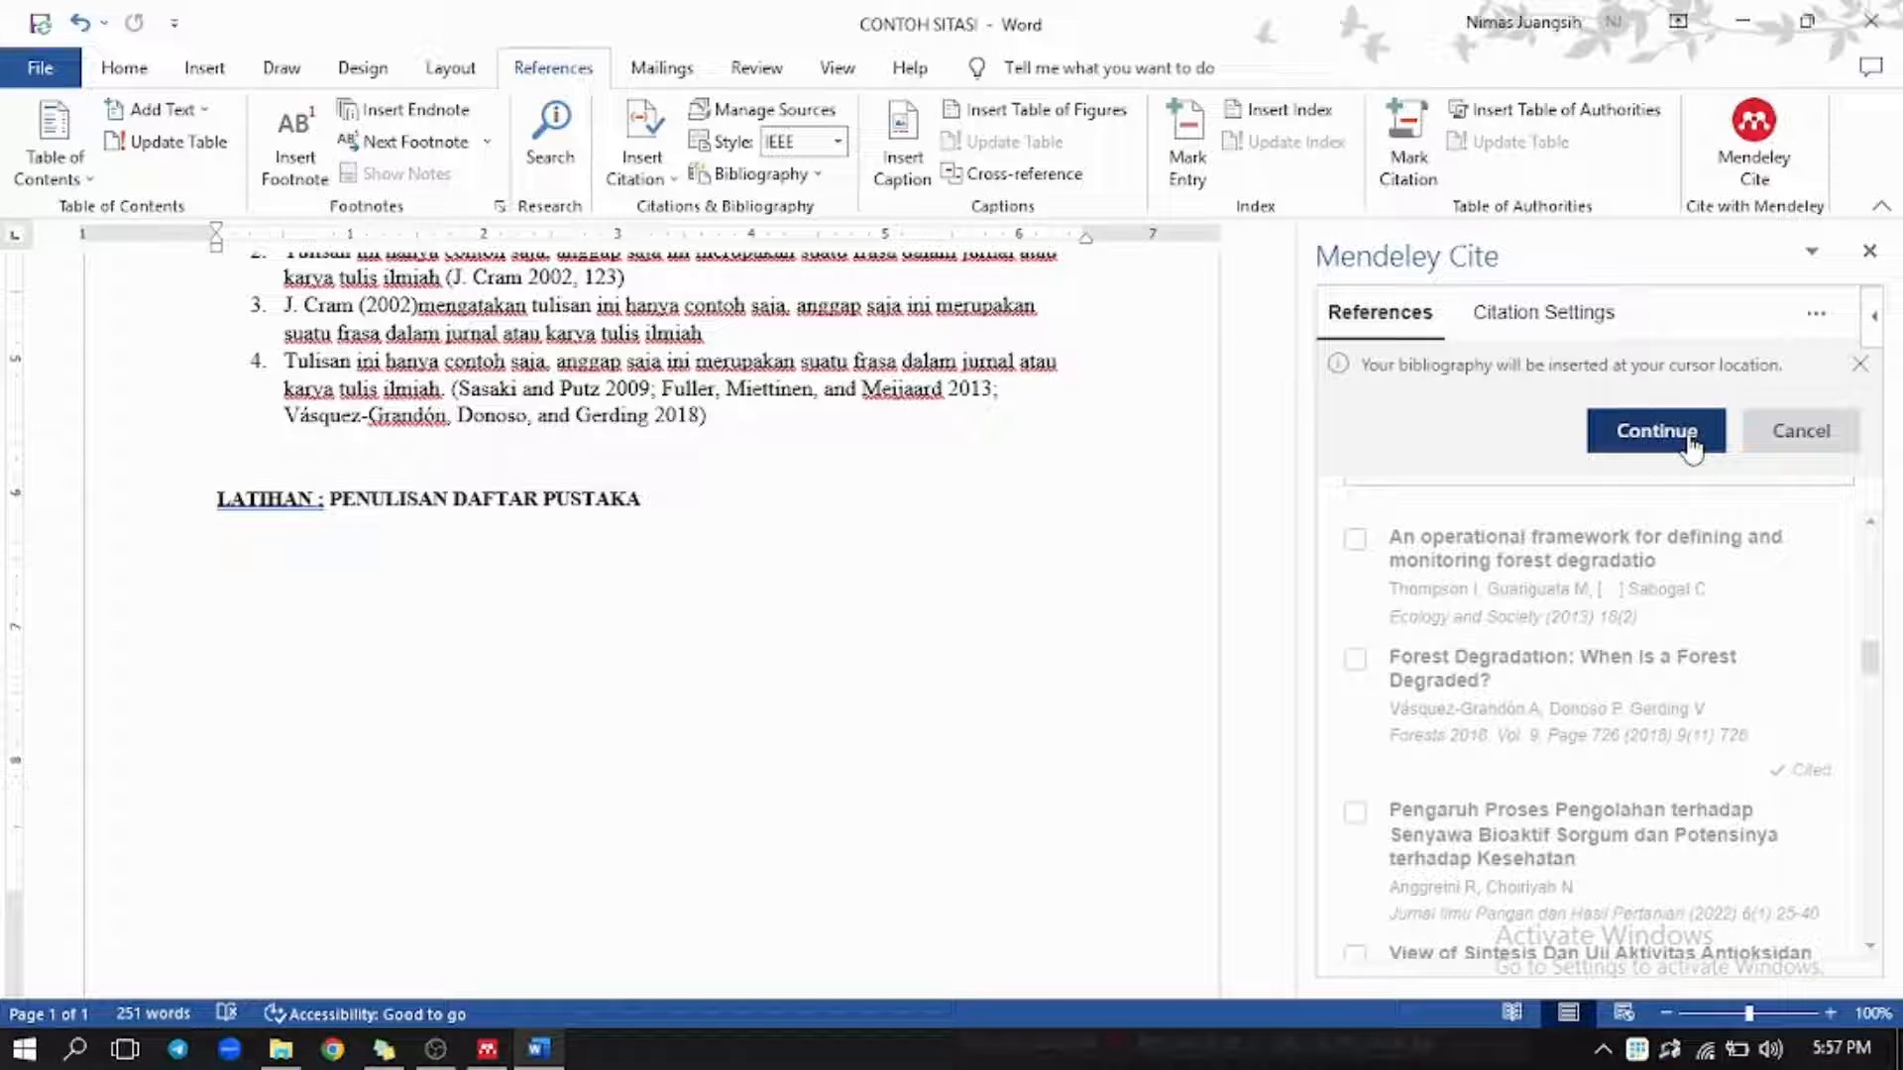
{"action": "left_click", "coordinate": [1689, 441]}
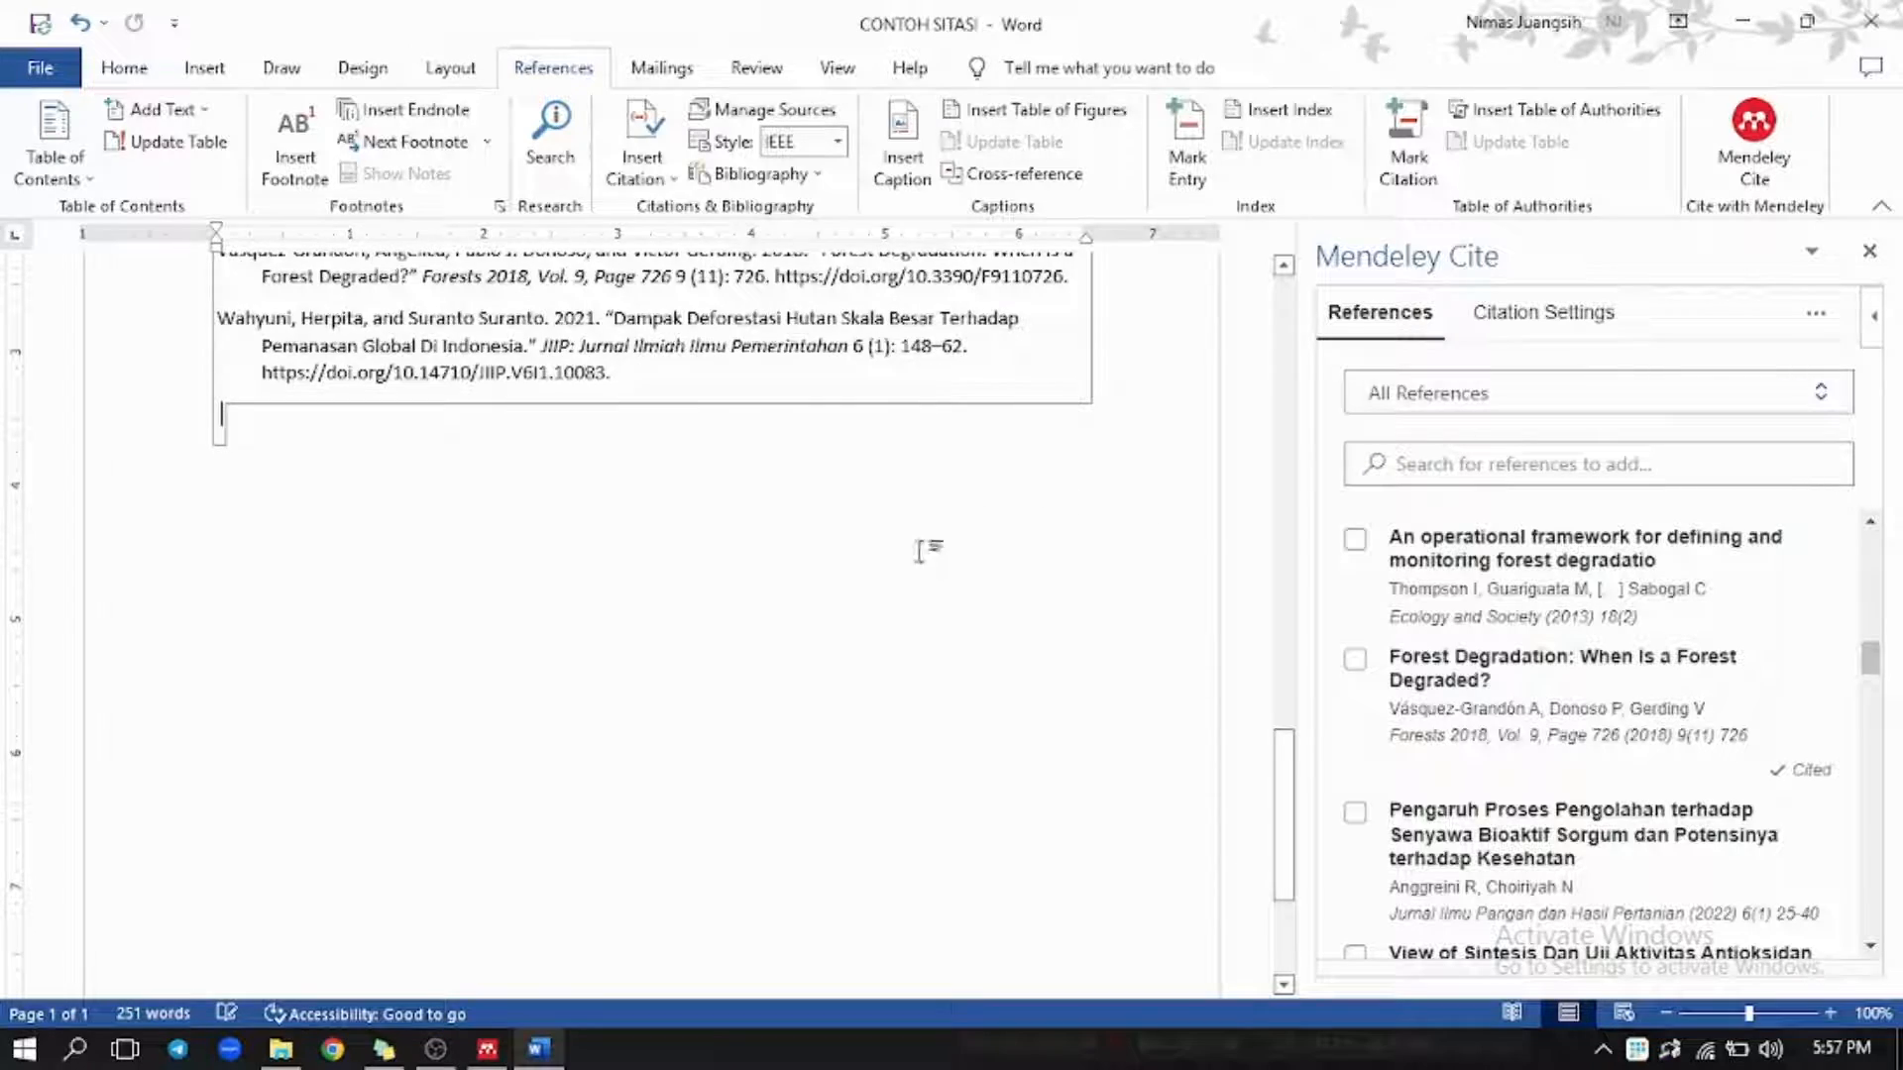
Review the bibliography entries on both pages and compare them with the in-text citations in the example and practice paragraphs.
{"action": "scroll", "coordinate": [892, 555], "scroll_direction": "up", "scroll_amount": 3}
{"action": "scroll", "coordinate": [783, 603], "scroll_direction": "up", "scroll_amount": 5}
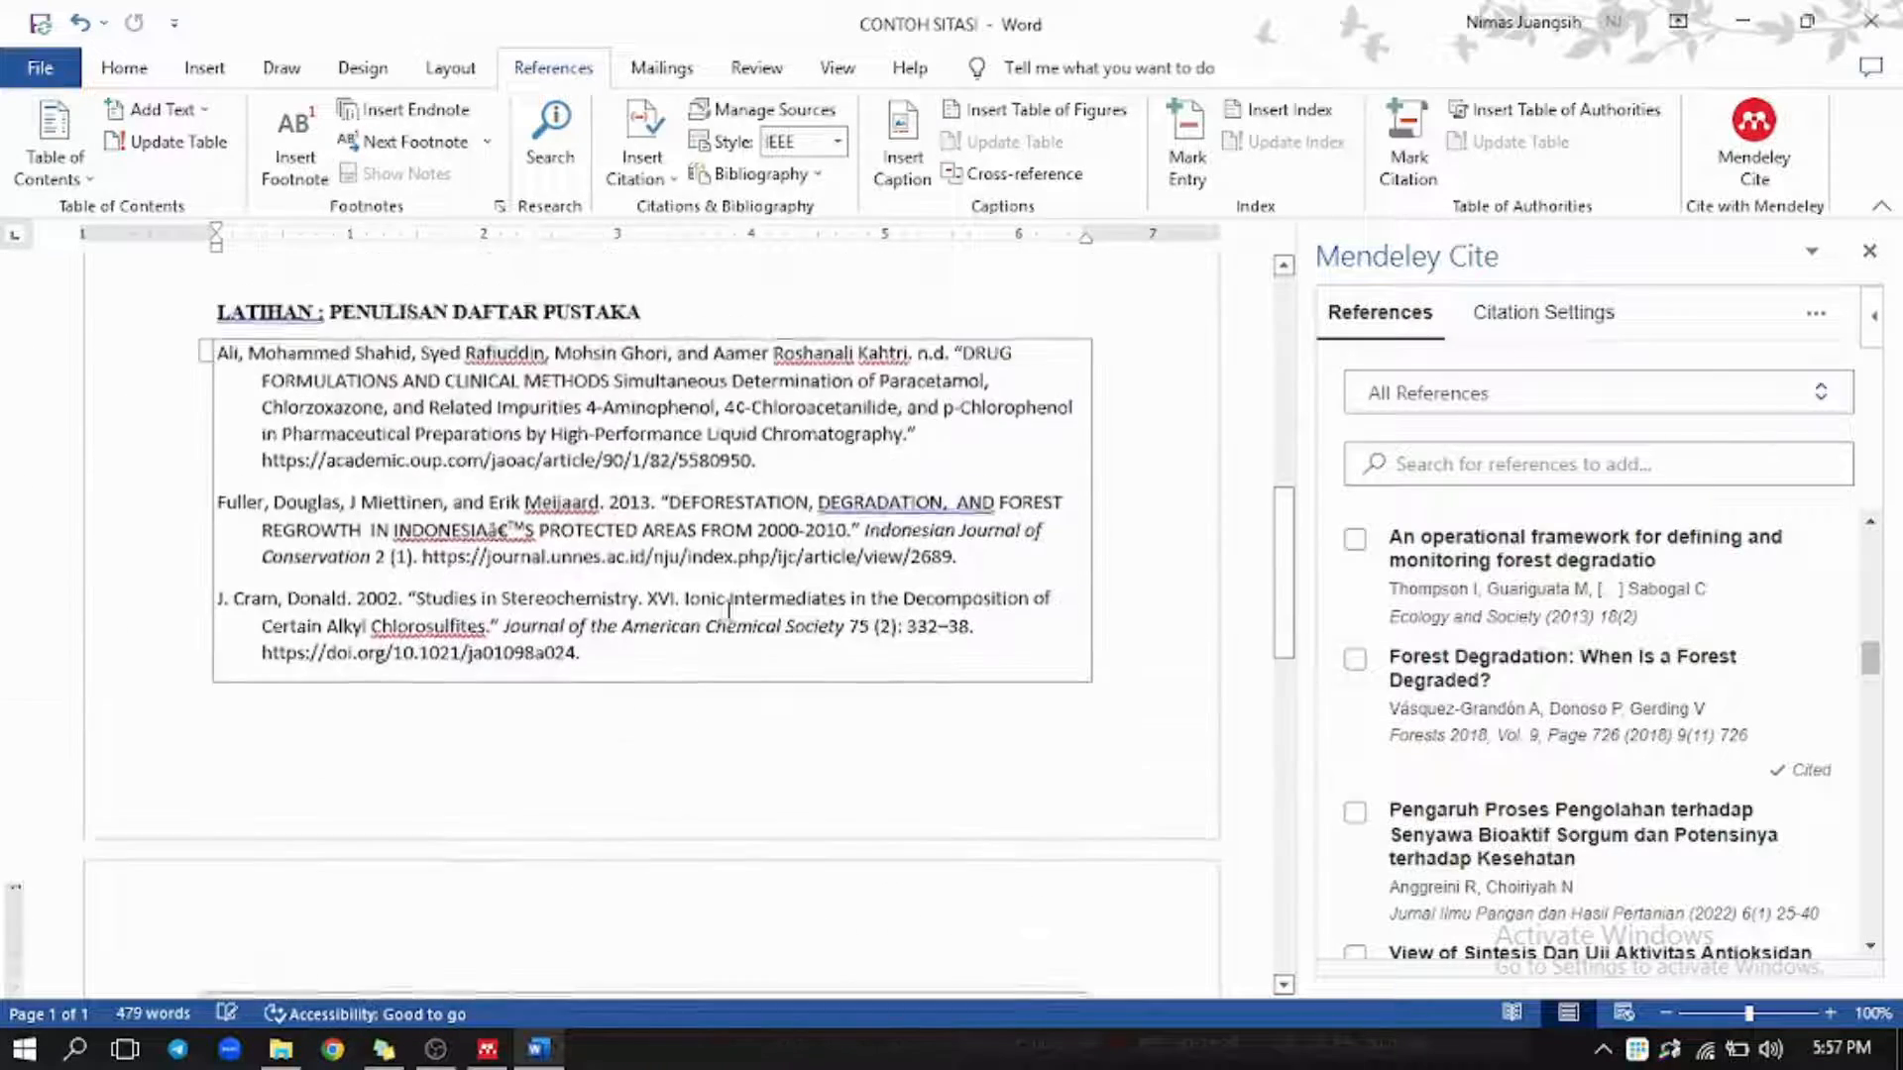
{"action": "scroll", "coordinate": [732, 596], "scroll_direction": "down", "scroll_amount": 5}
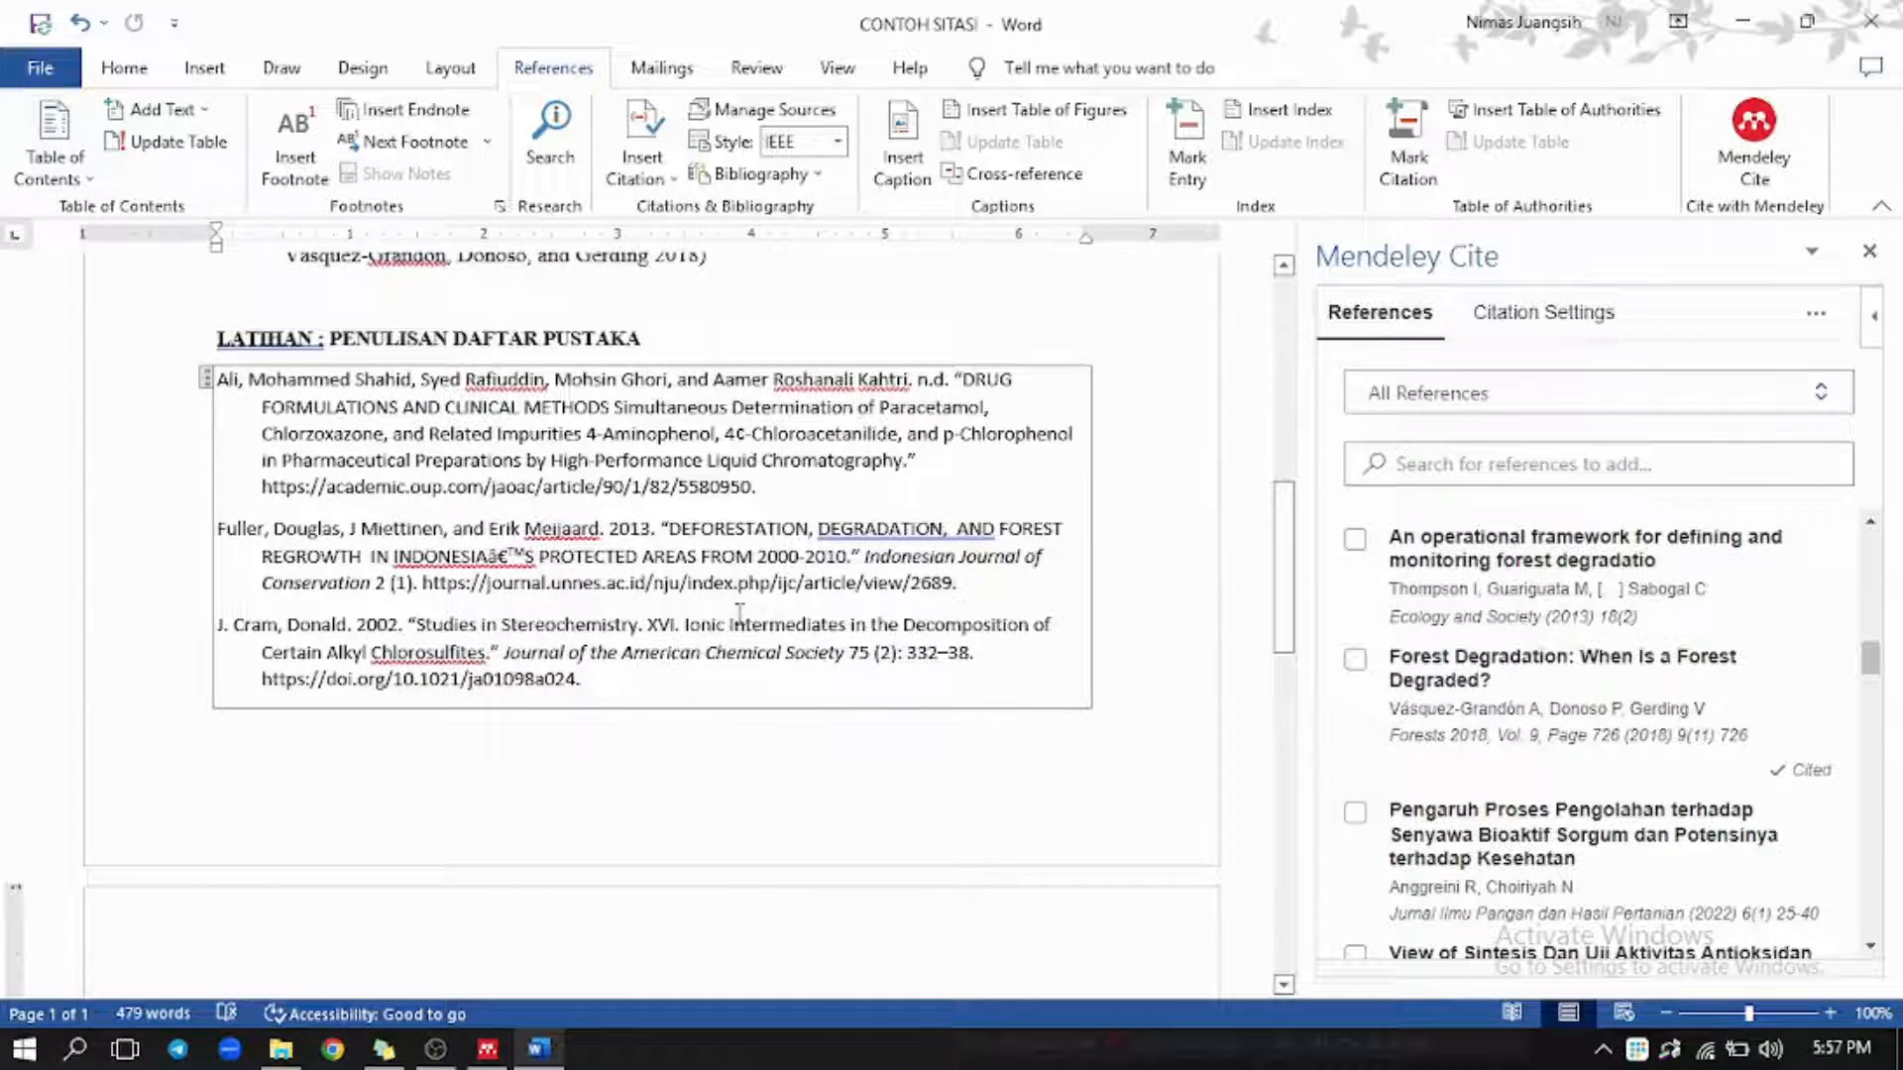
{"action": "scroll", "coordinate": [740, 613], "scroll_direction": "down", "scroll_amount": 4}
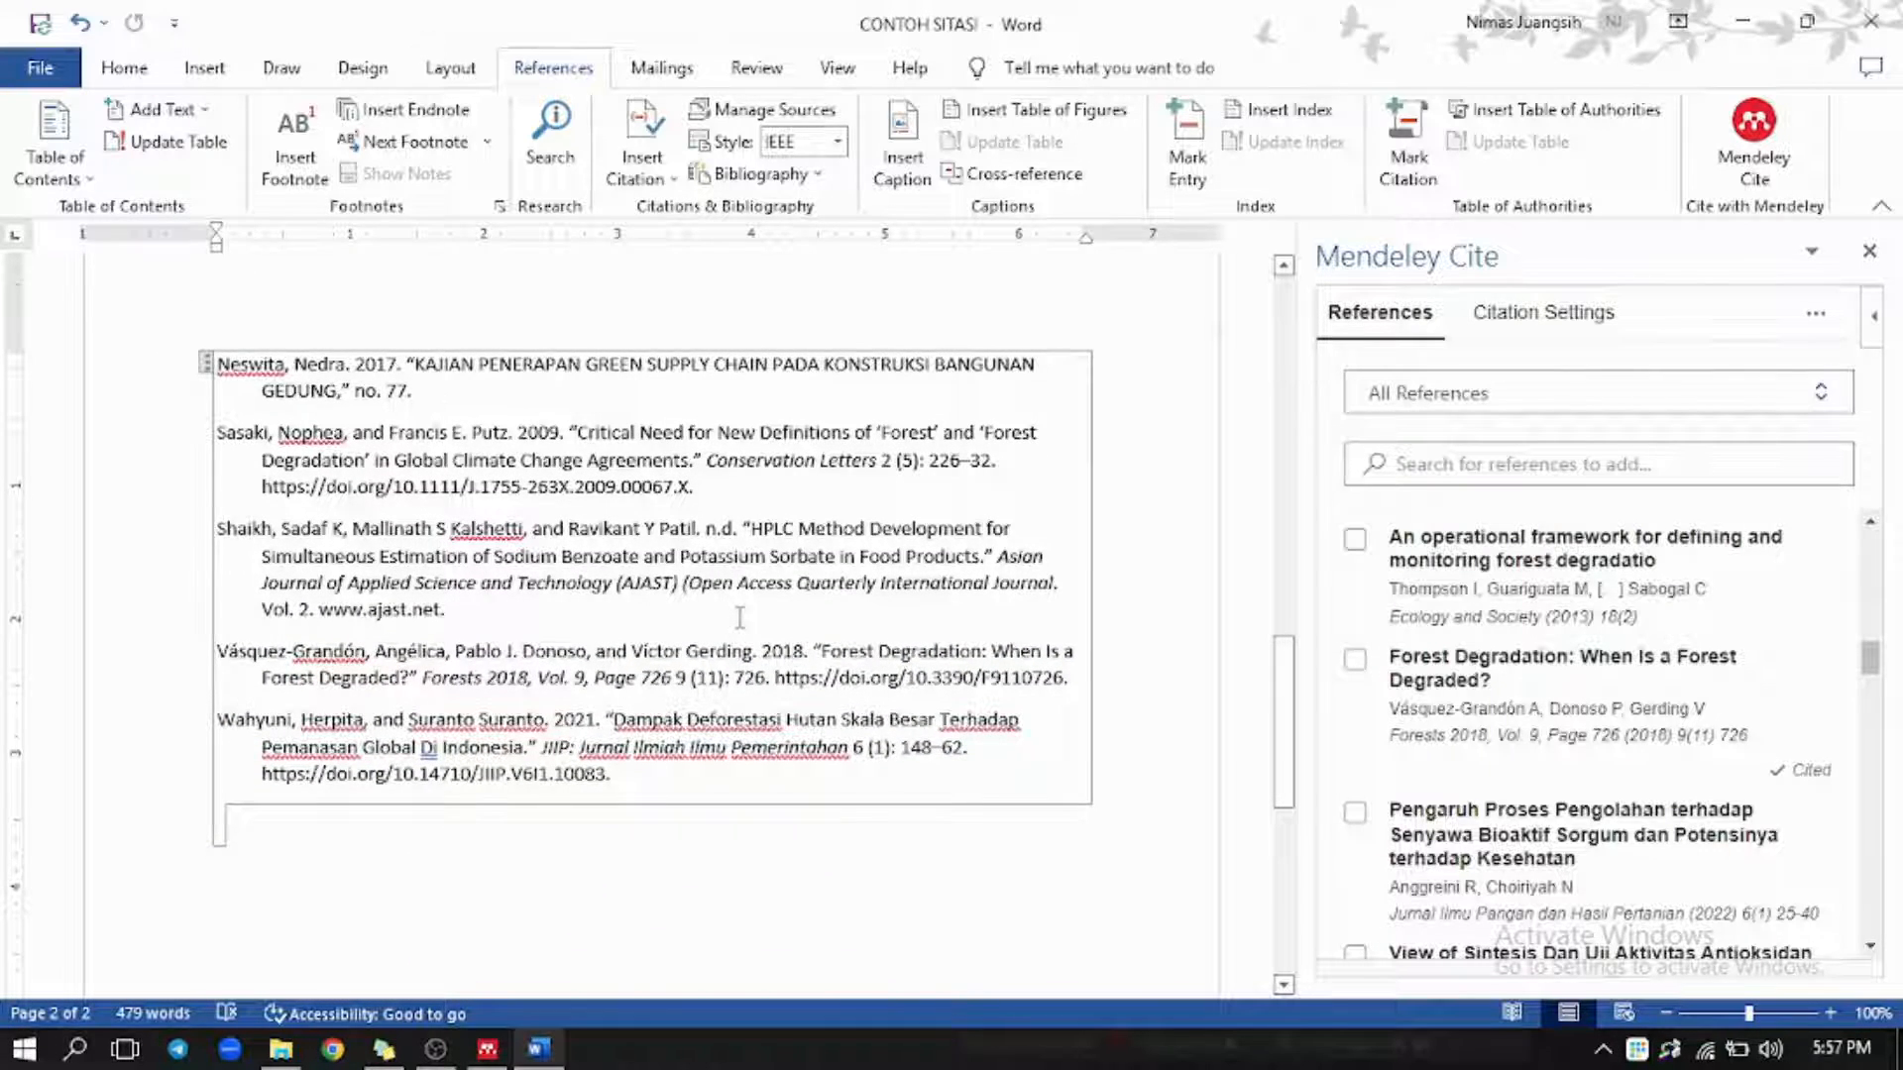
{"action": "scroll", "coordinate": [739, 616], "scroll_direction": "up", "scroll_amount": 8}
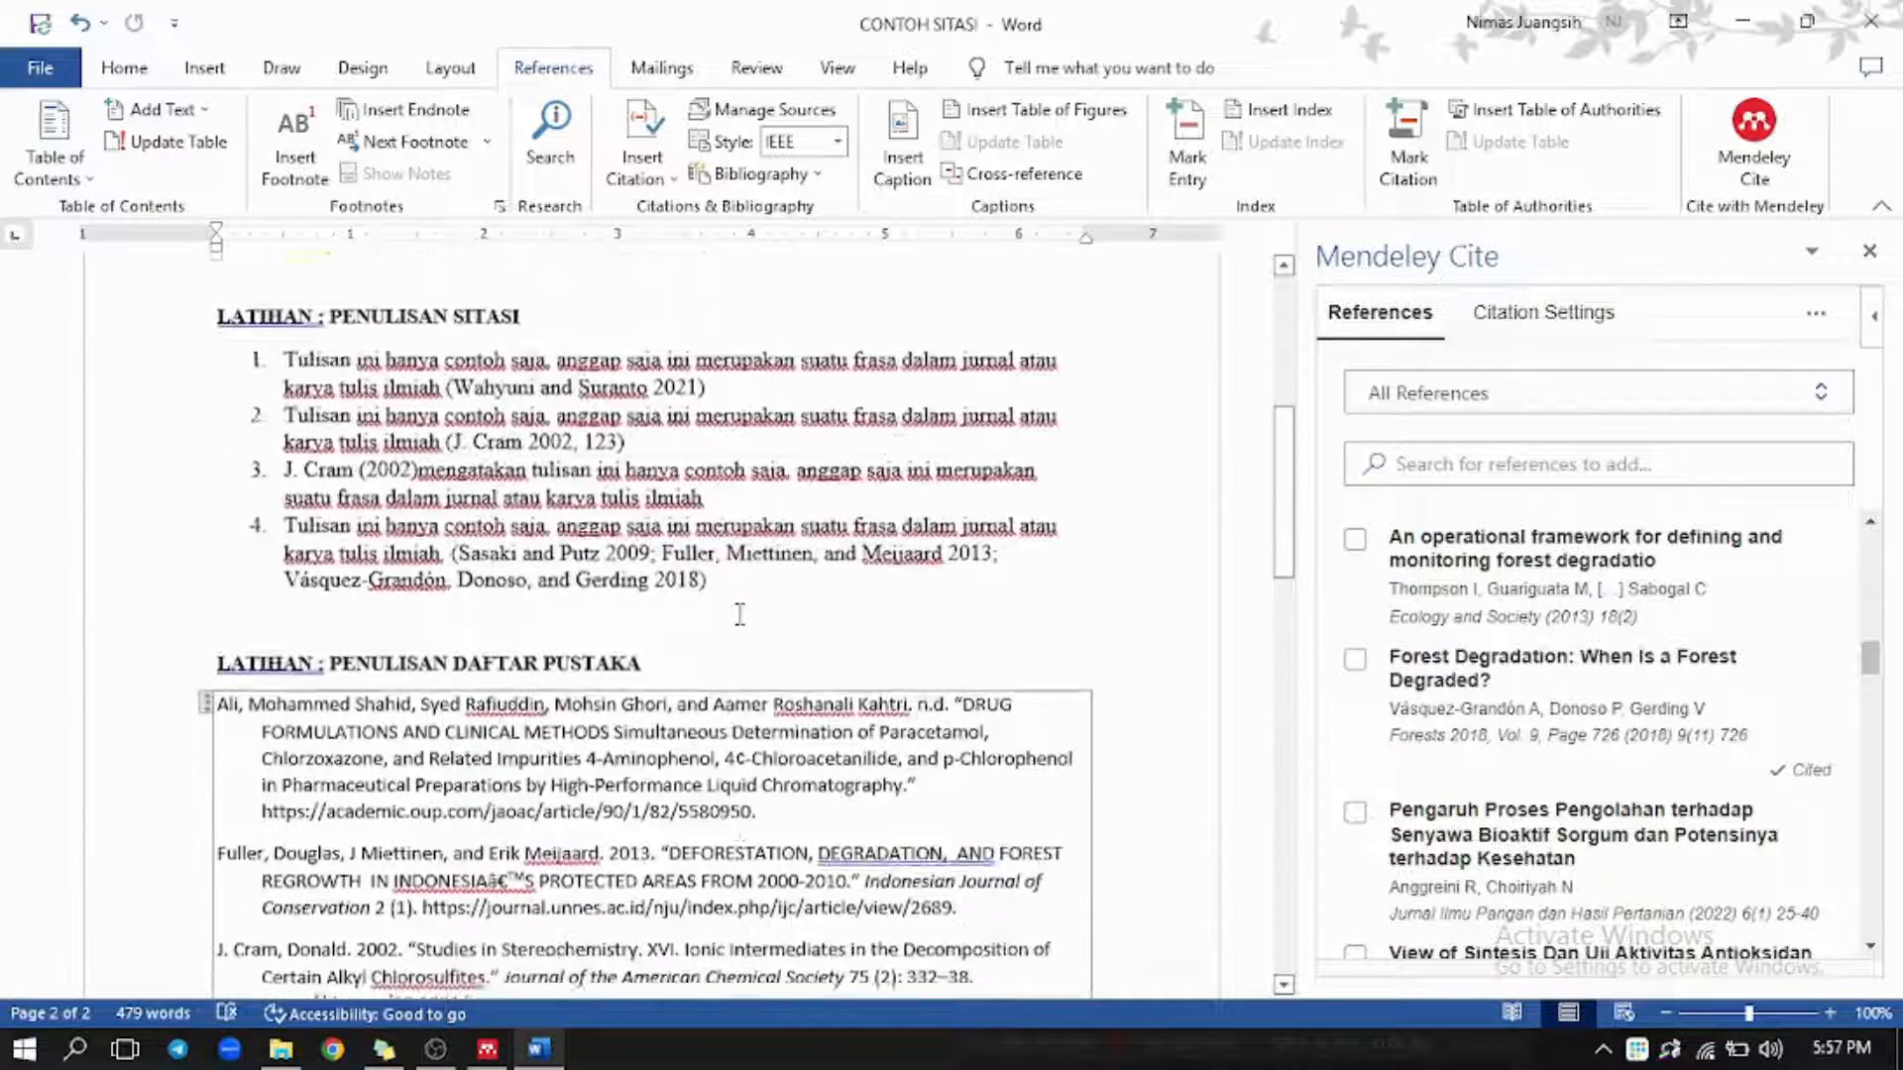
{"action": "scroll", "coordinate": [740, 622], "scroll_direction": "up", "scroll_amount": 3}
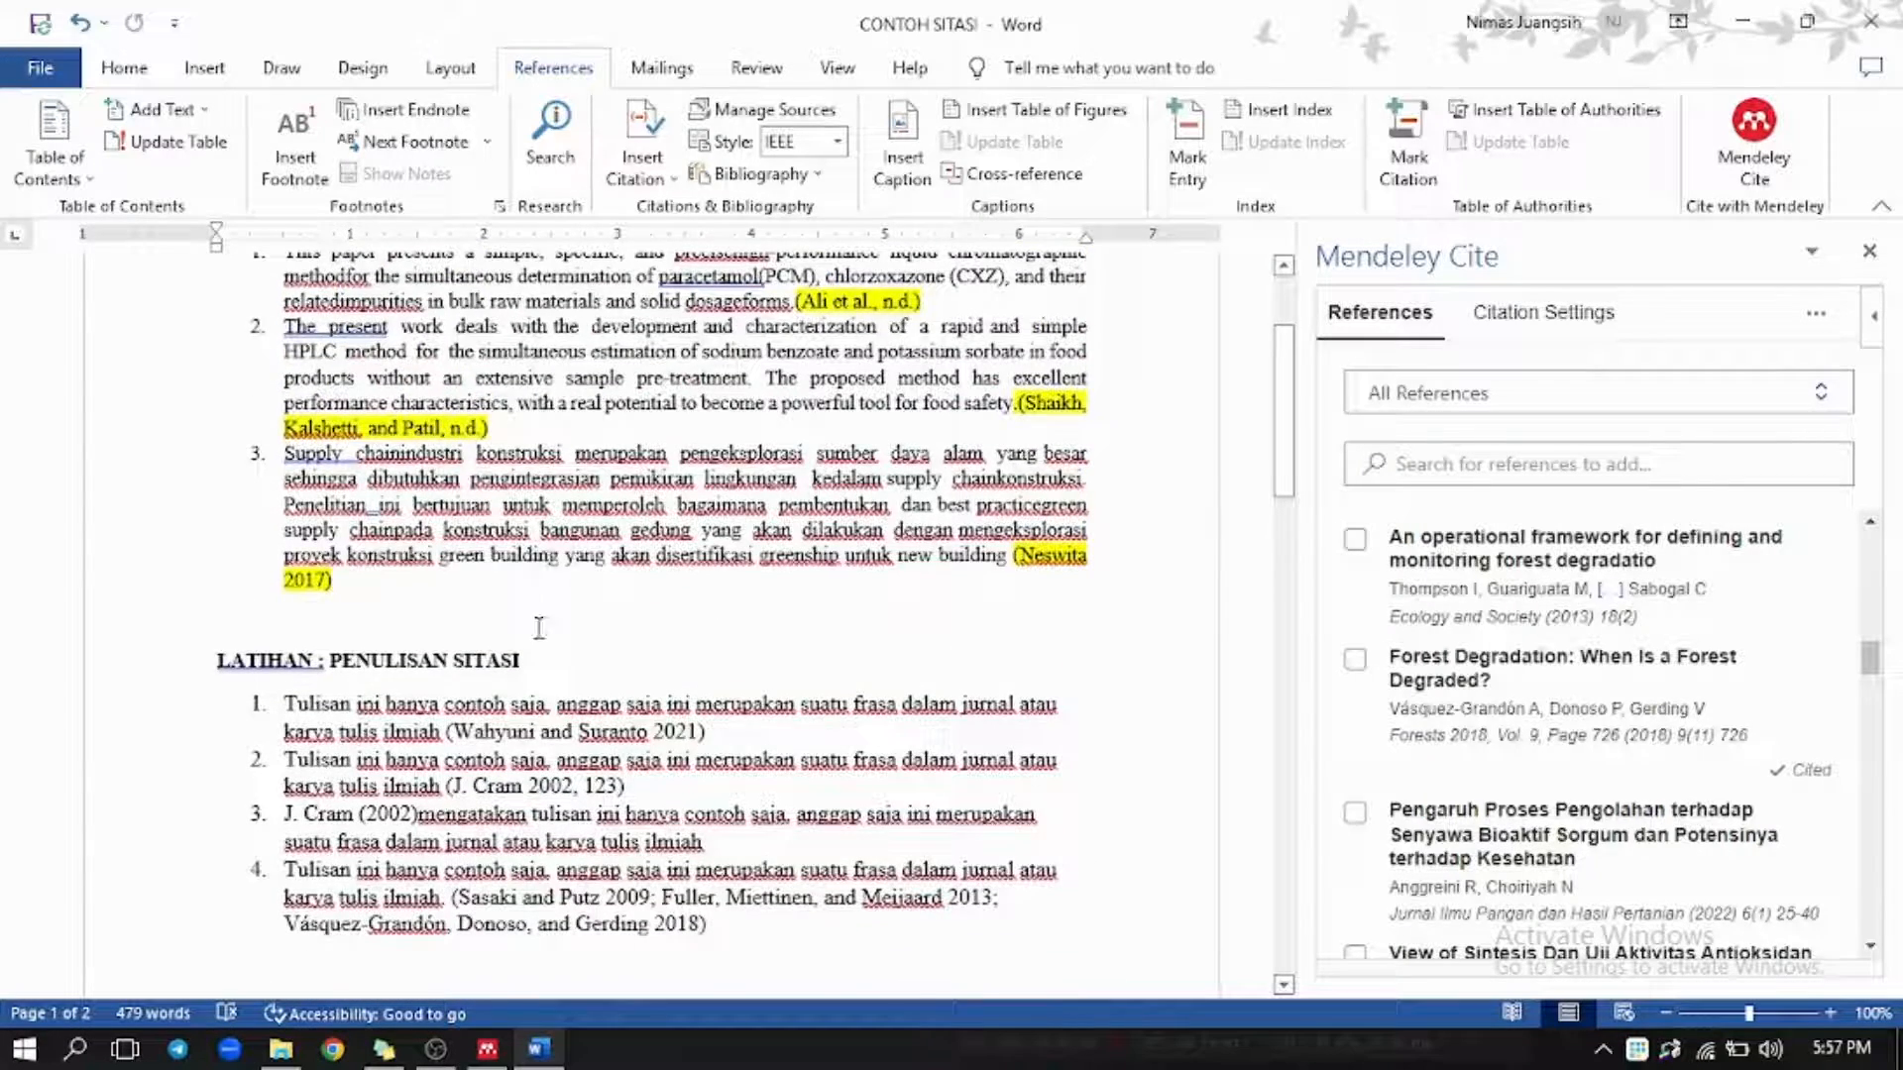
{"action": "scroll", "coordinate": [539, 628], "scroll_direction": "down", "scroll_amount": 6}
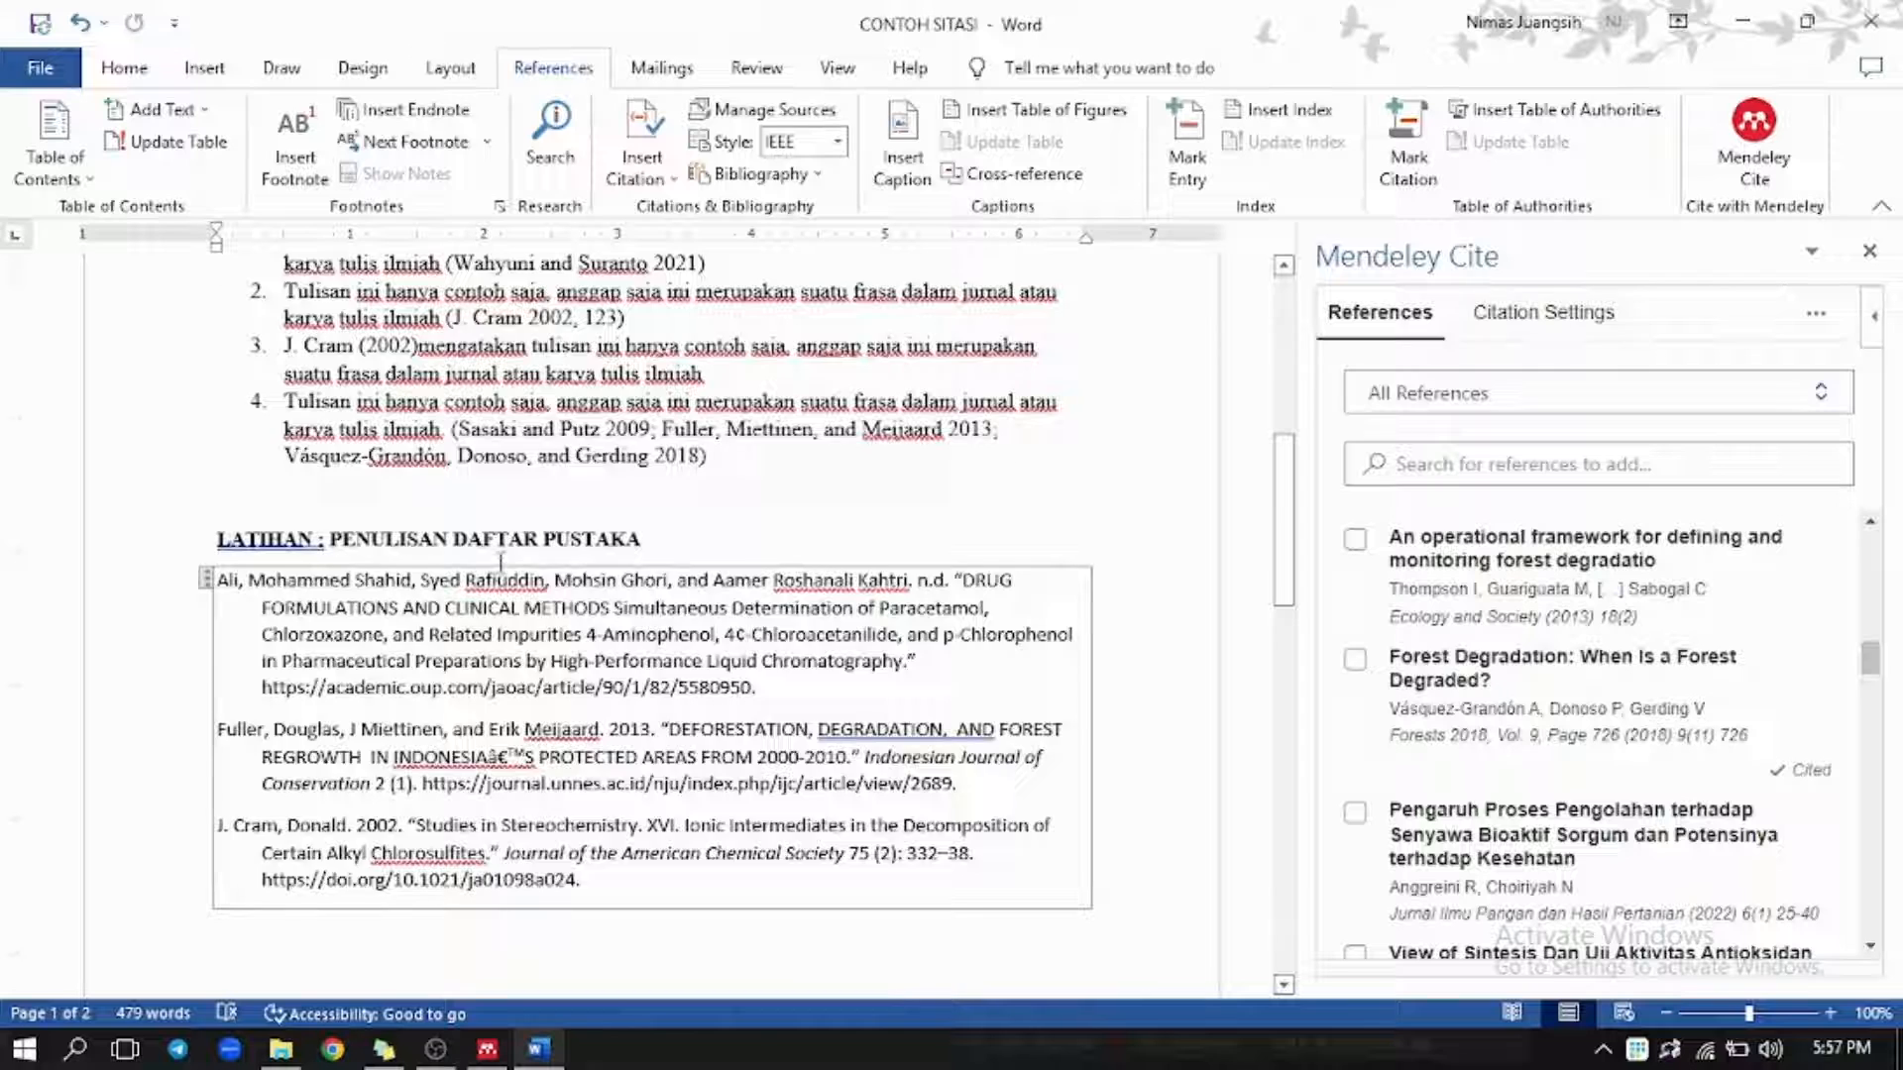
{"action": "scroll", "coordinate": [500, 562], "scroll_direction": "down", "scroll_amount": 8}
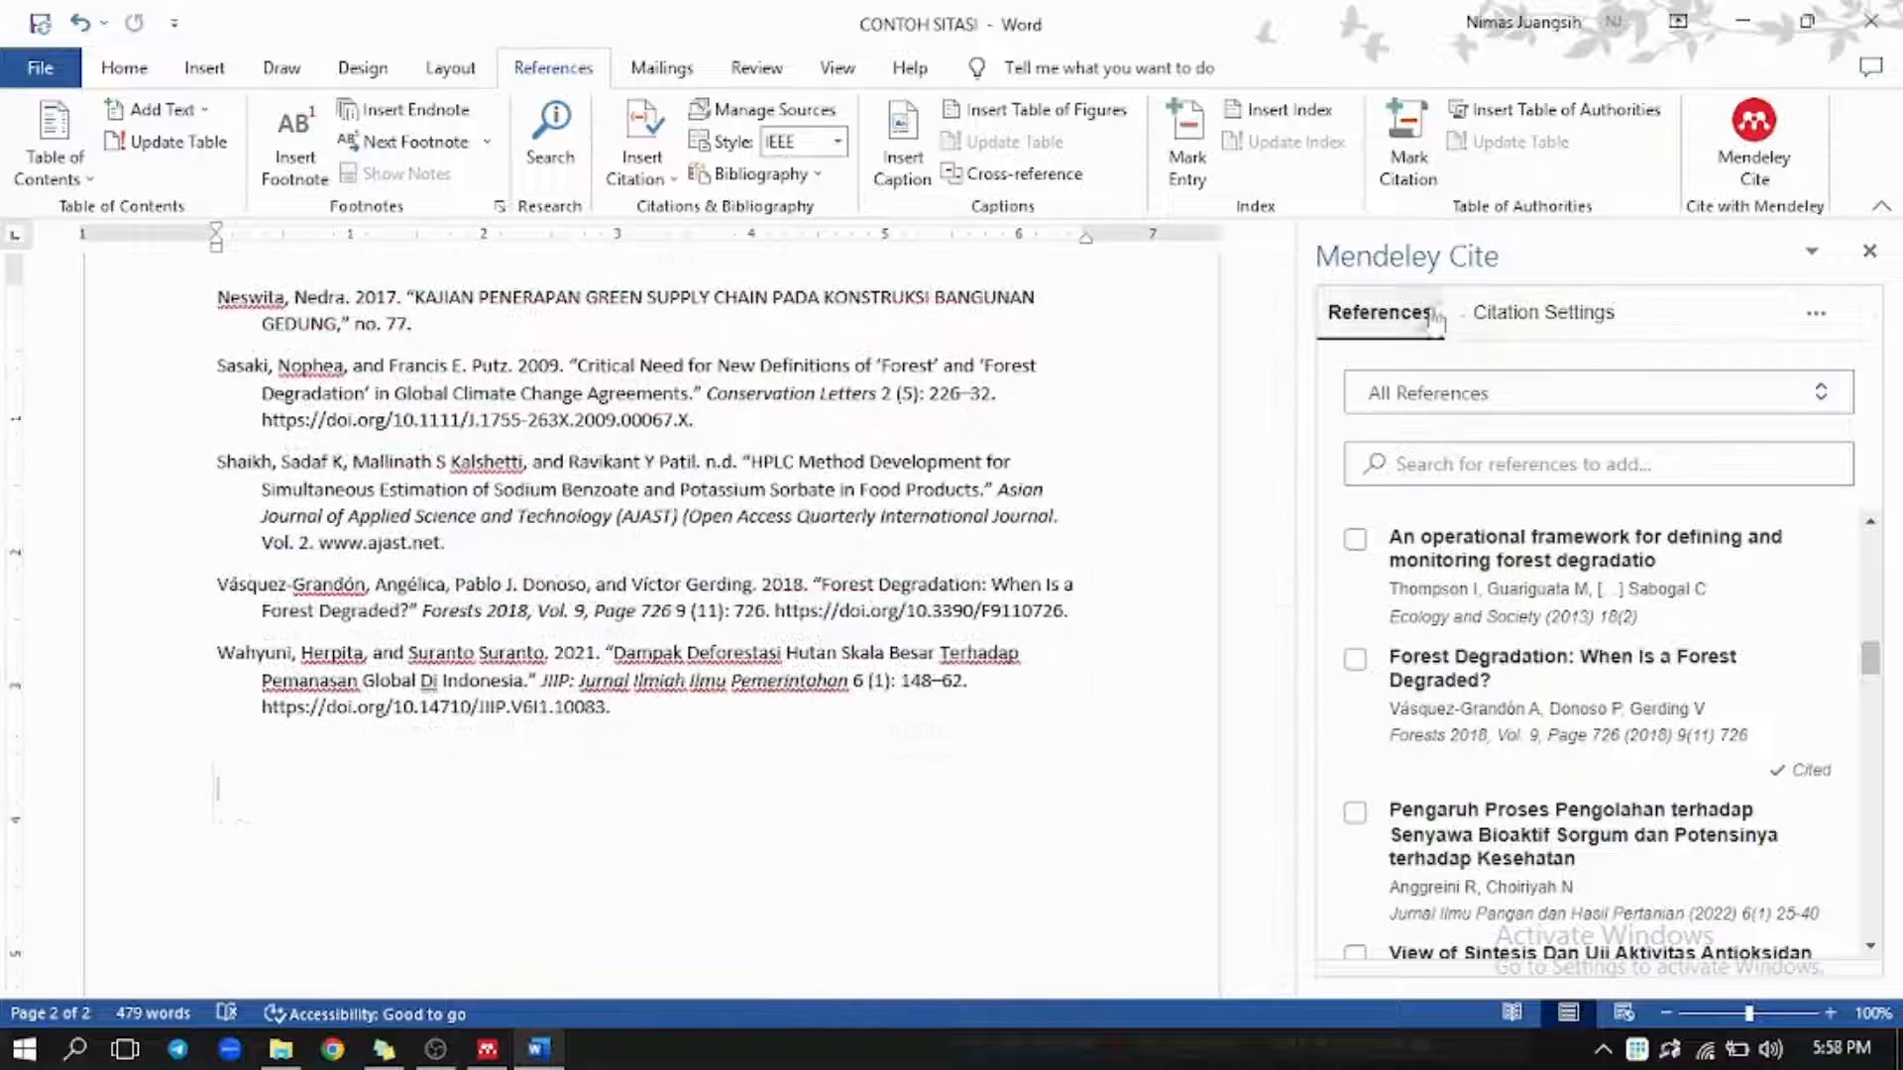
Browse the list of available citation styles in the Mendeley citation settings without choosing one.
{"action": "left_click", "coordinate": [1545, 313]}
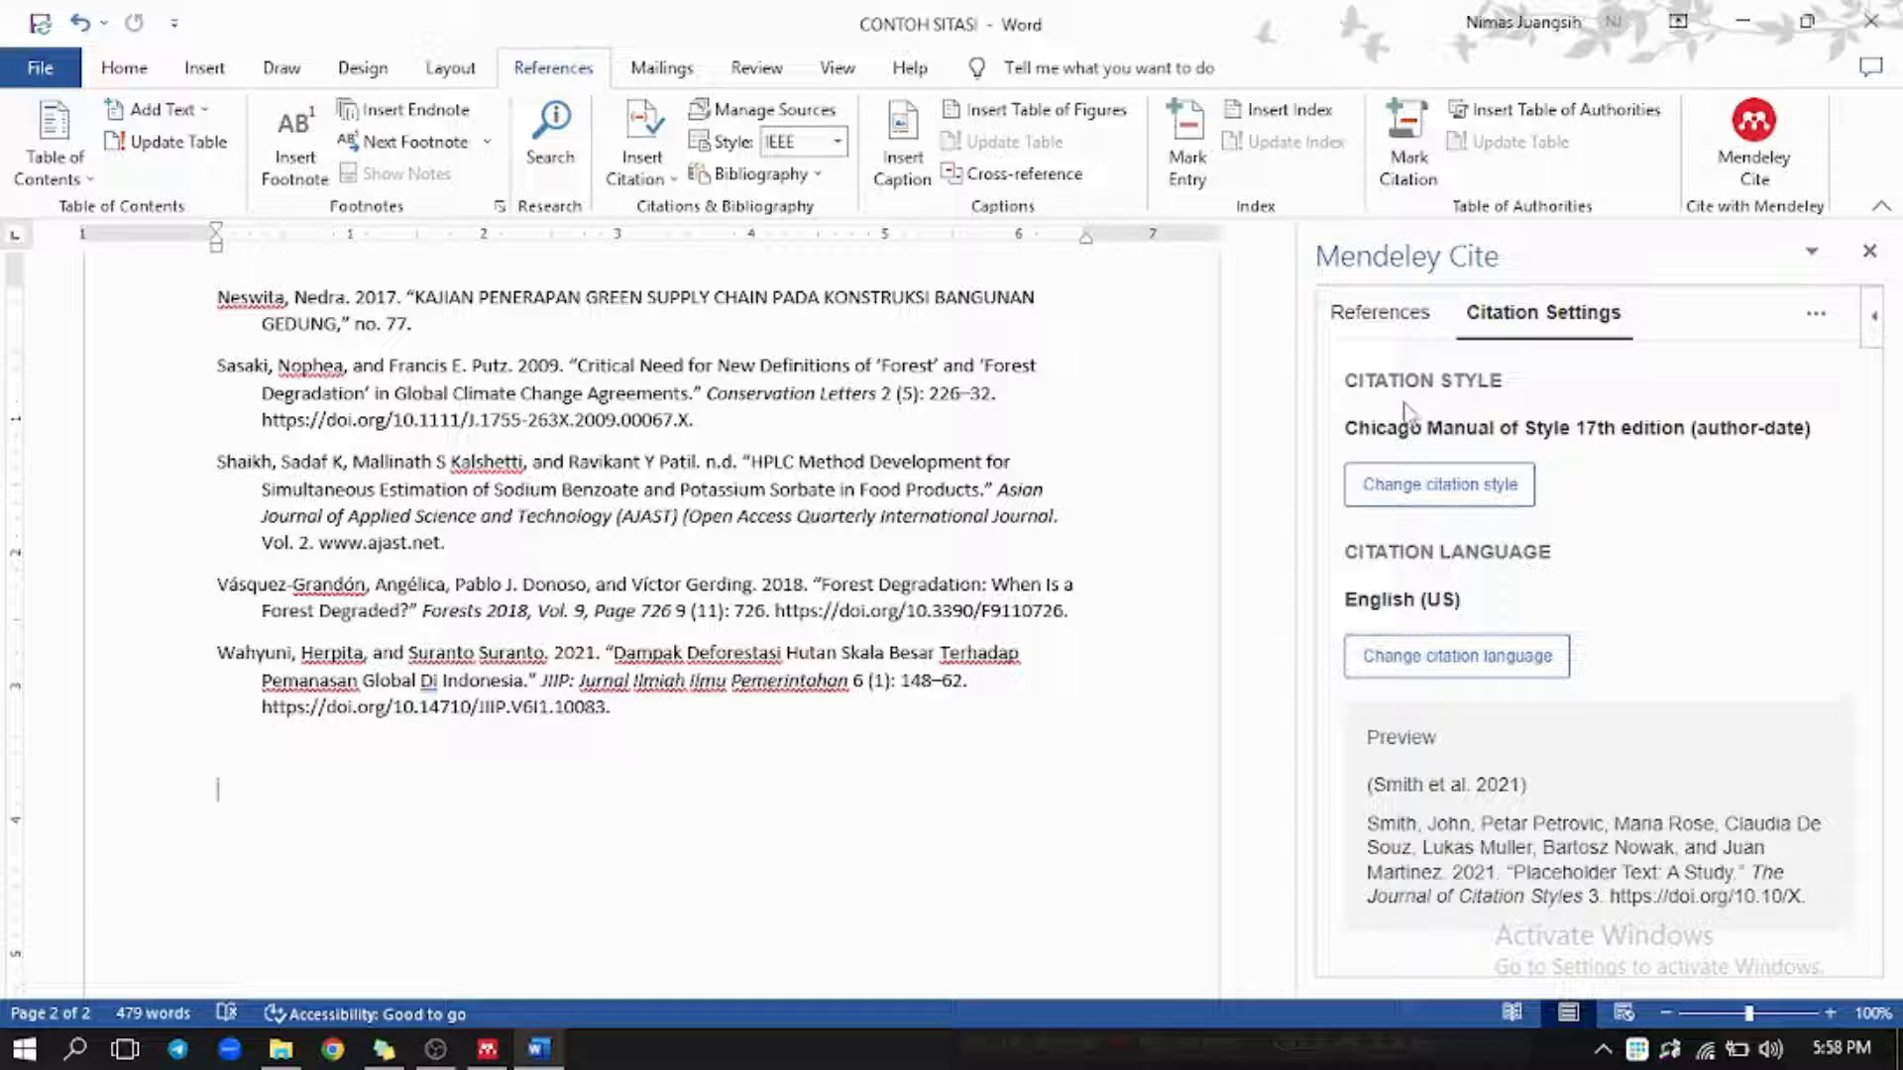
{"action": "left_click", "coordinate": [1453, 495]}
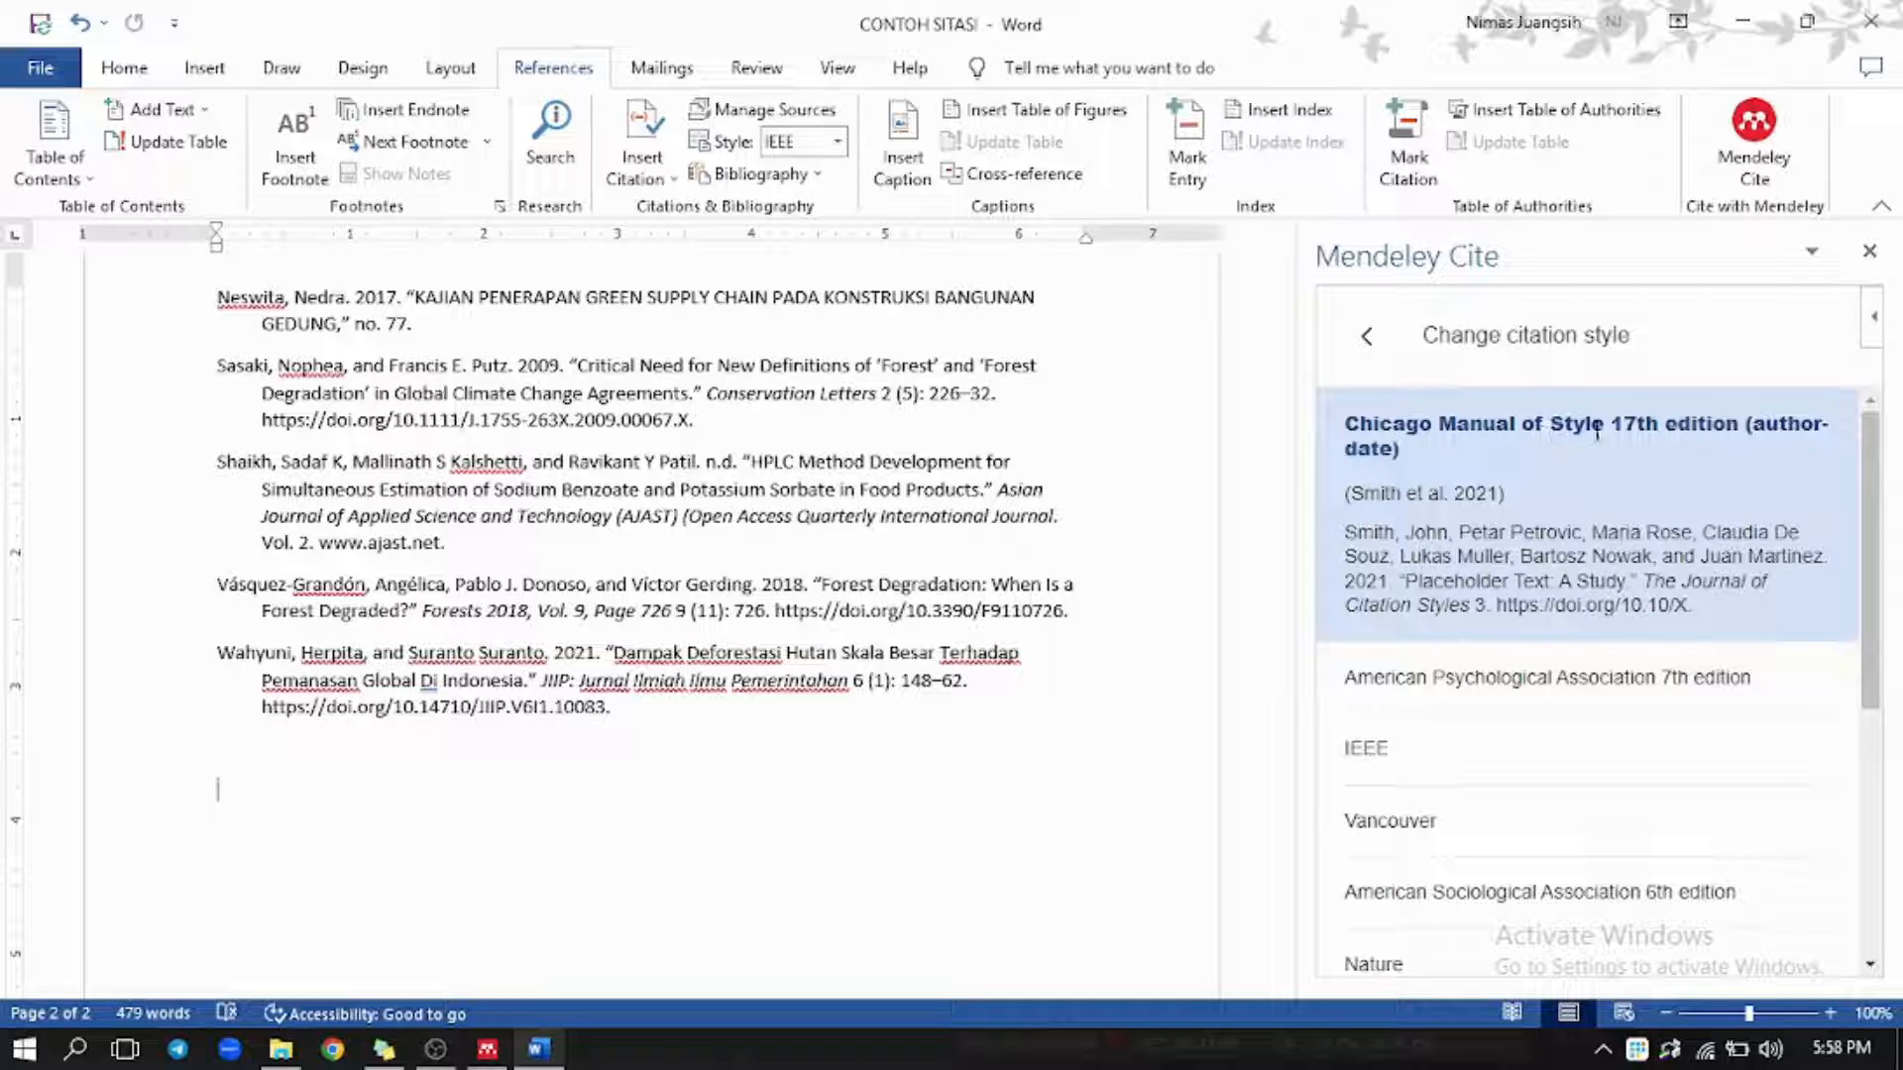
{"action": "scroll", "coordinate": [1655, 560], "scroll_direction": "down", "scroll_amount": 3}
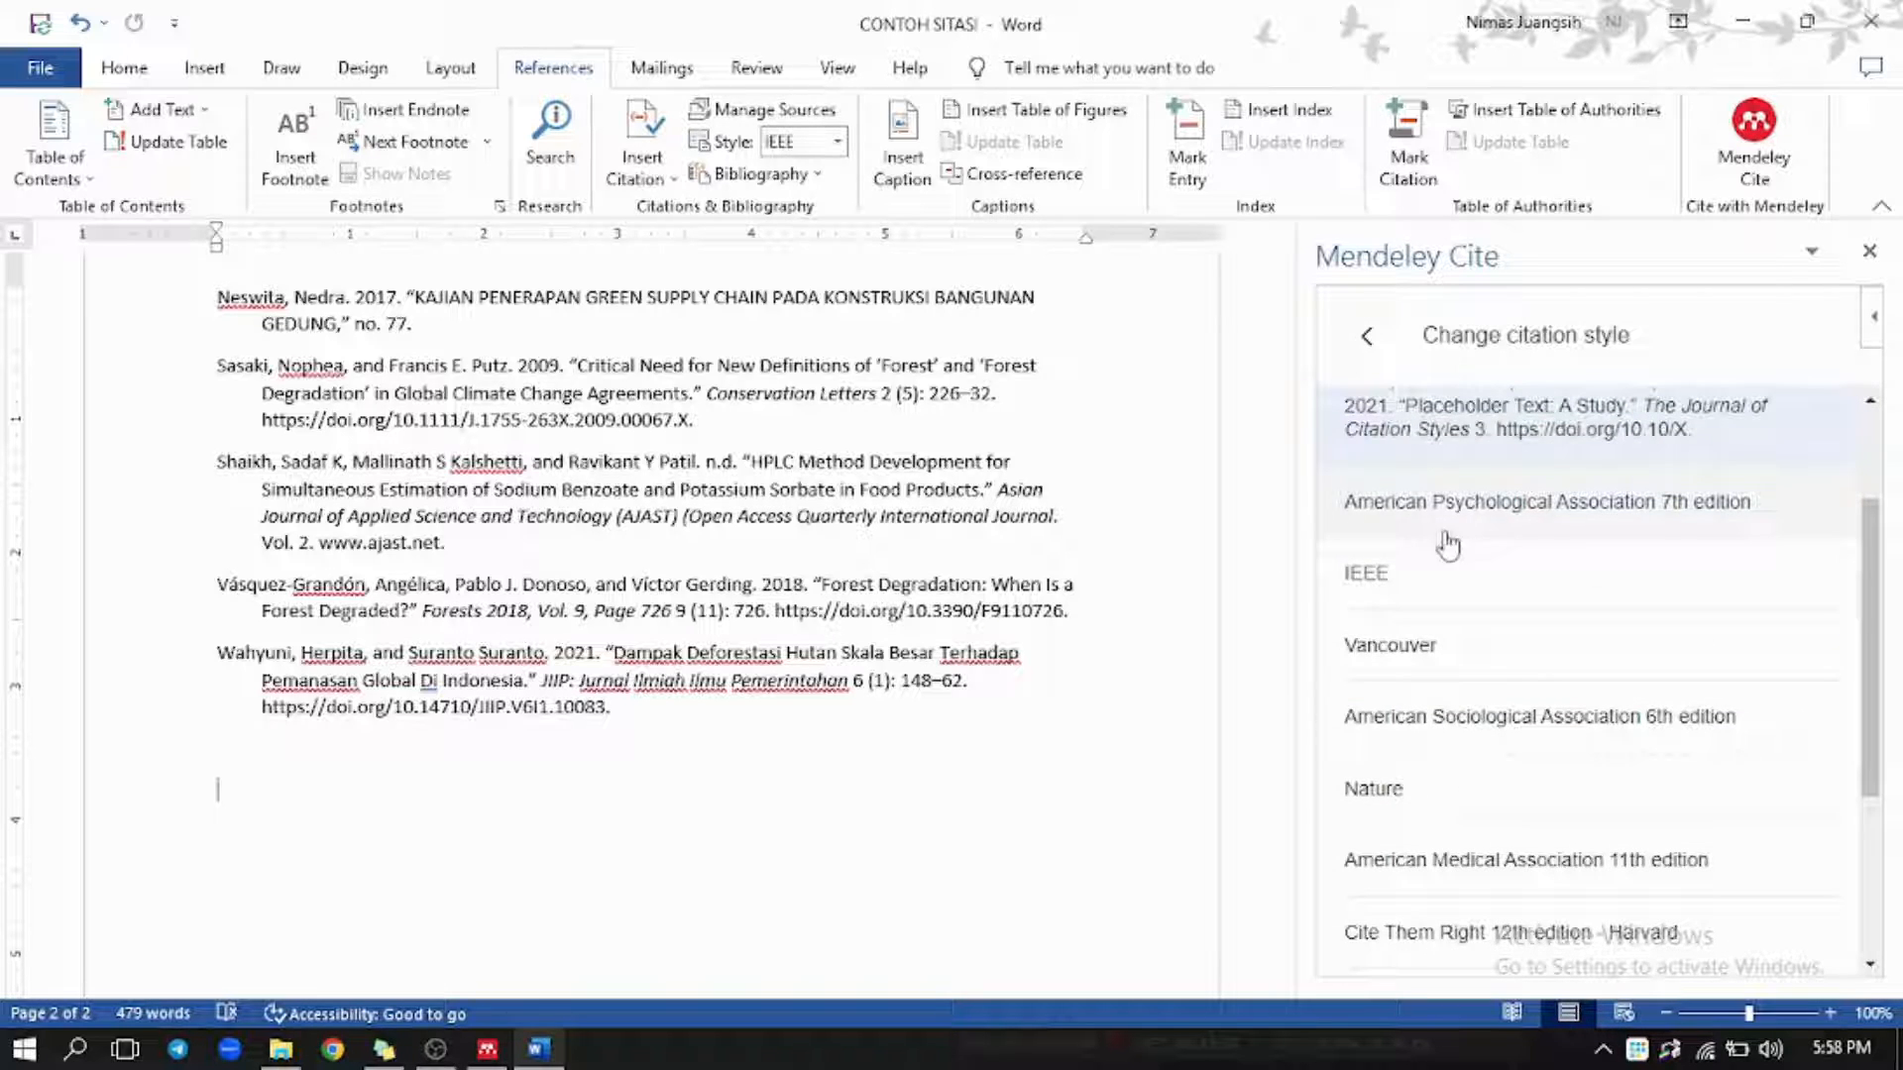
{"action": "scroll", "coordinate": [1507, 724], "scroll_direction": "down", "scroll_amount": 5}
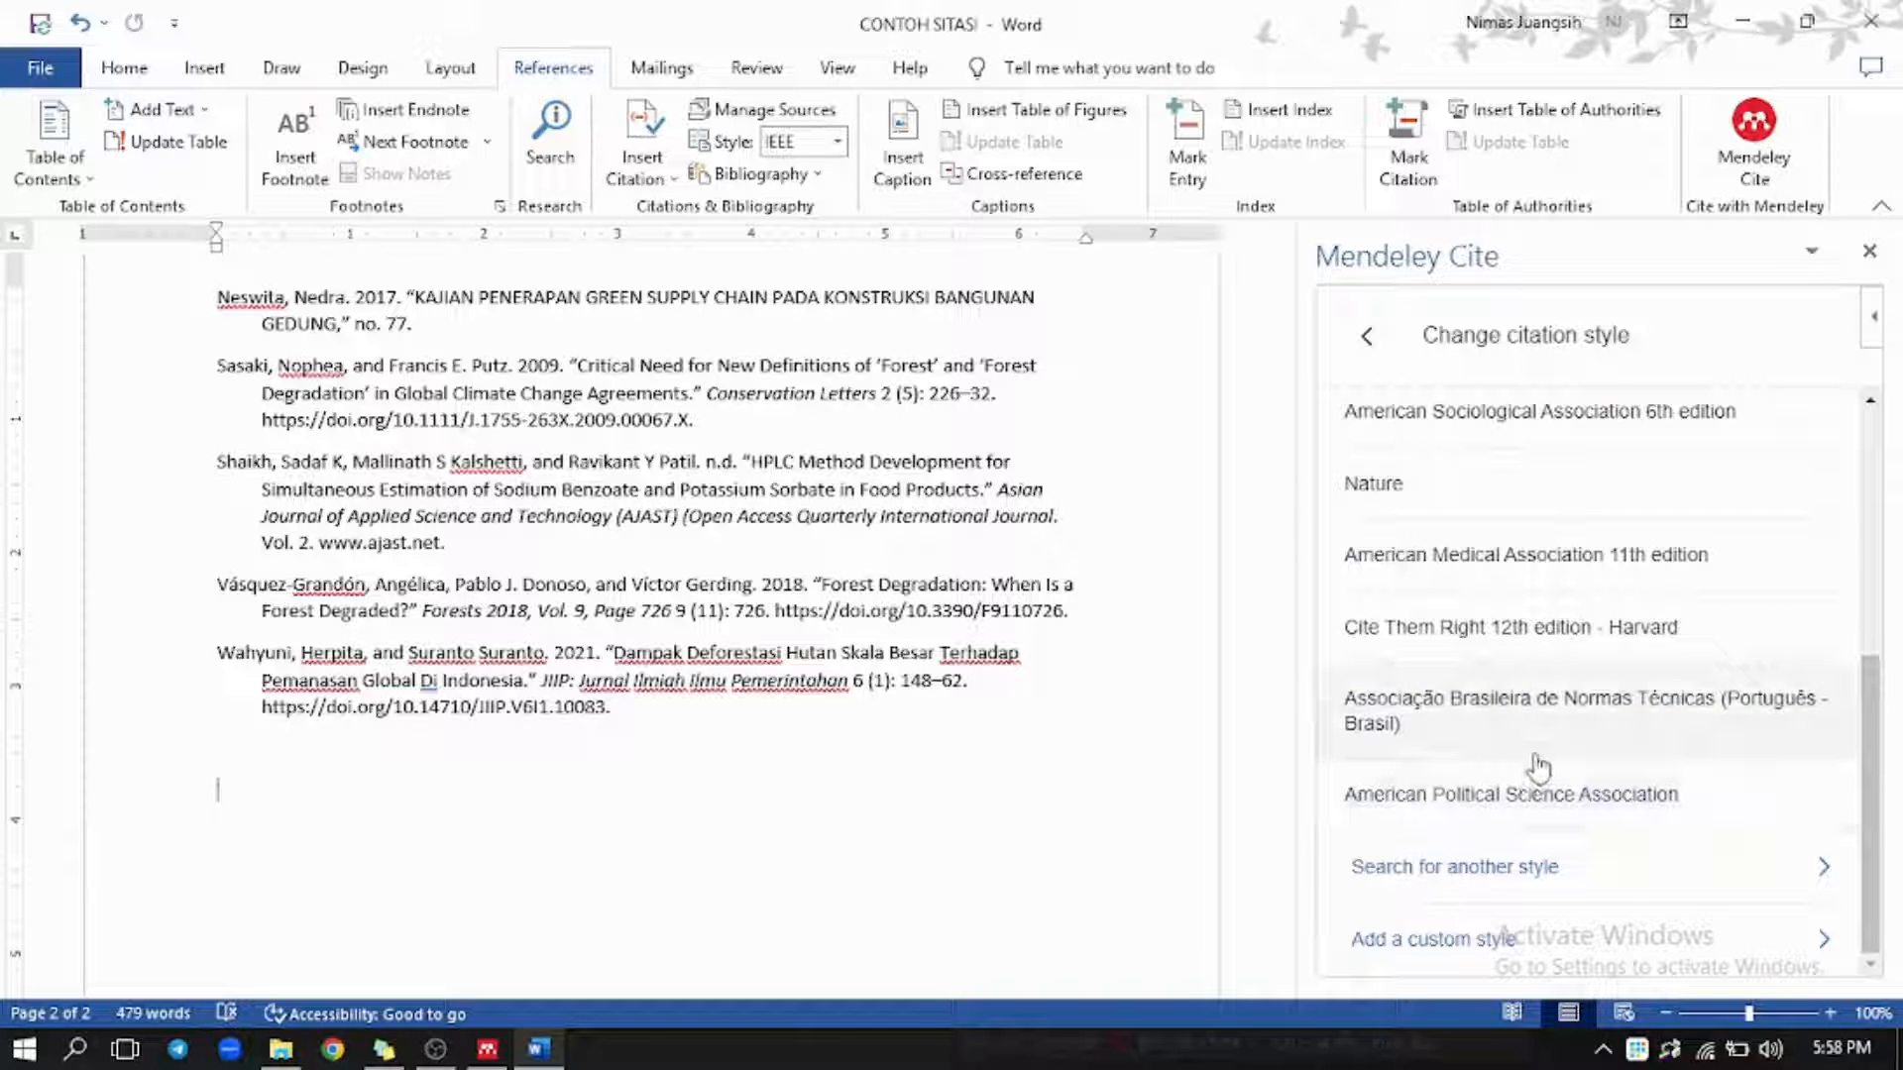
{"action": "scroll", "coordinate": [1556, 639], "scroll_direction": "up", "scroll_amount": 5}
{"action": "scroll", "coordinate": [1558, 644], "scroll_direction": "down", "scroll_amount": 6}
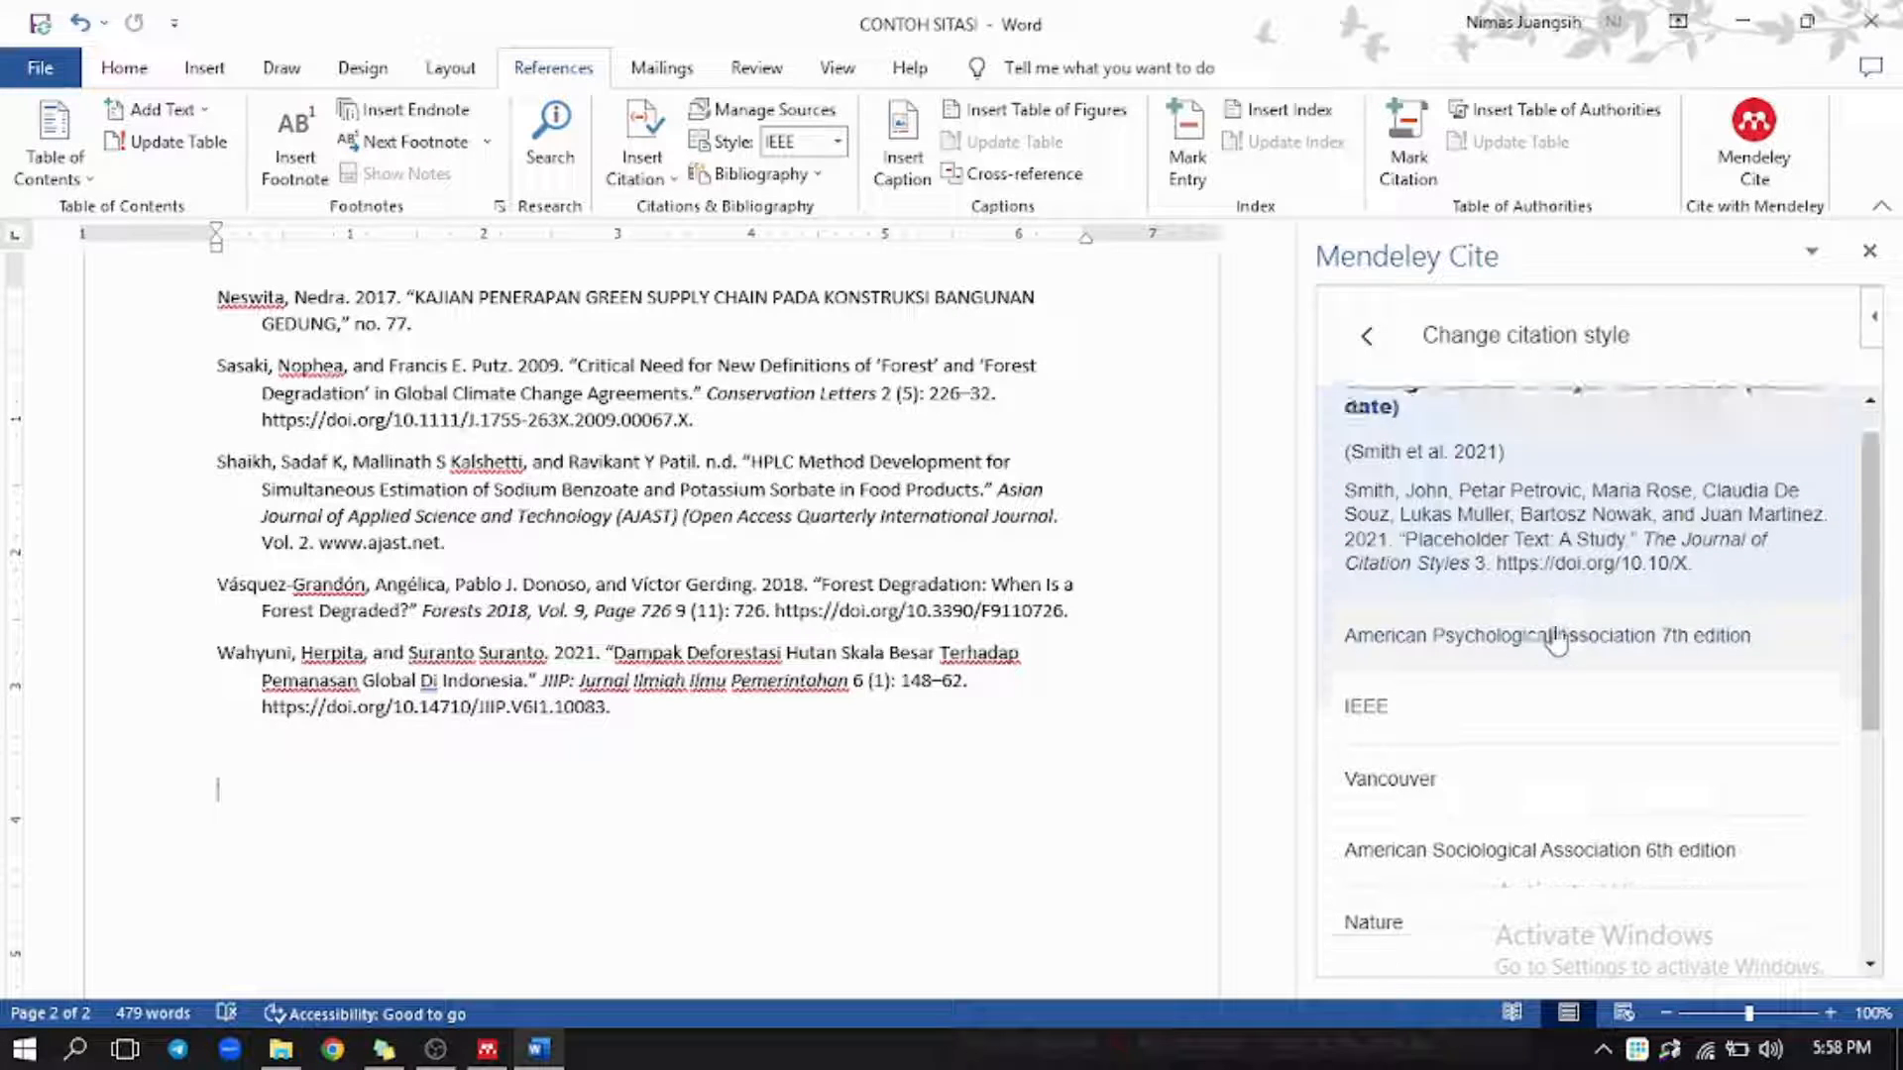
{"action": "scroll", "coordinate": [1561, 653], "scroll_direction": "up", "scroll_amount": 4}
{"action": "scroll", "coordinate": [1561, 650], "scroll_direction": "up", "scroll_amount": 2}
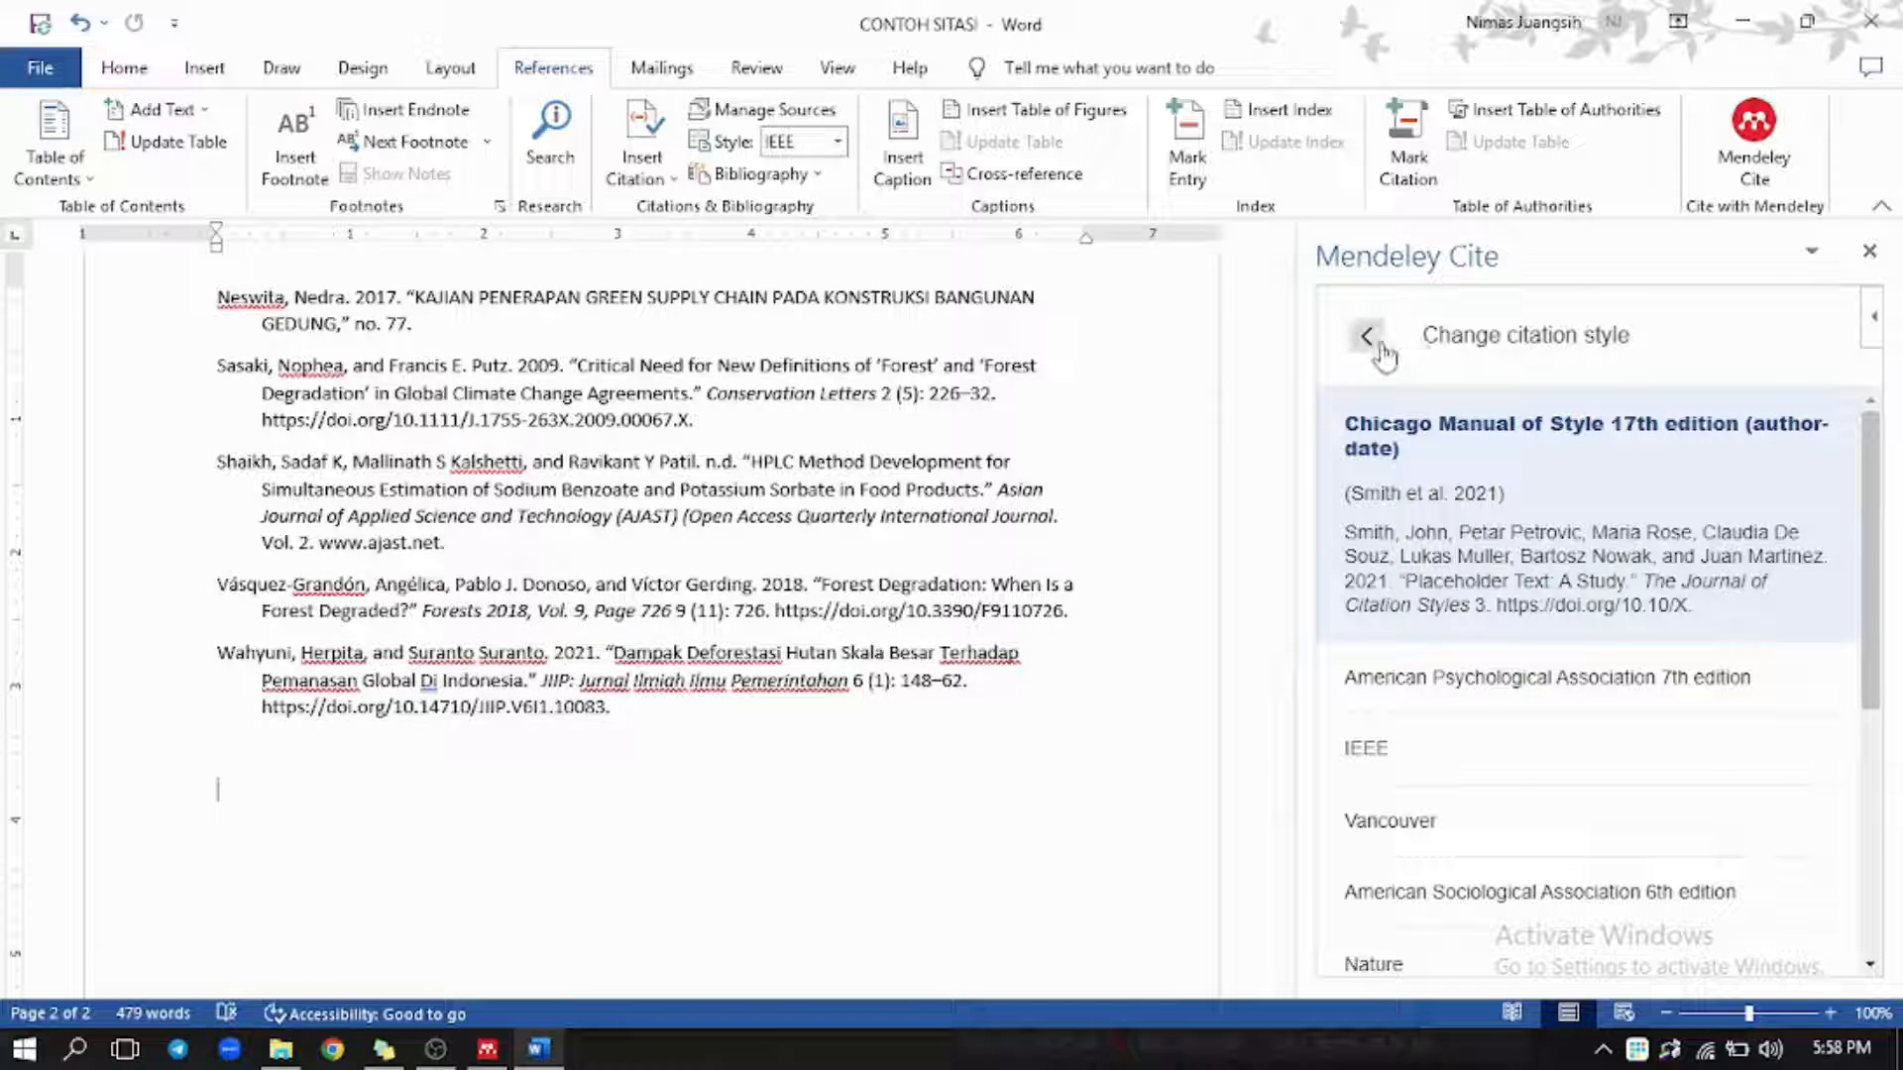
{"action": "left_click", "coordinate": [1367, 337]}
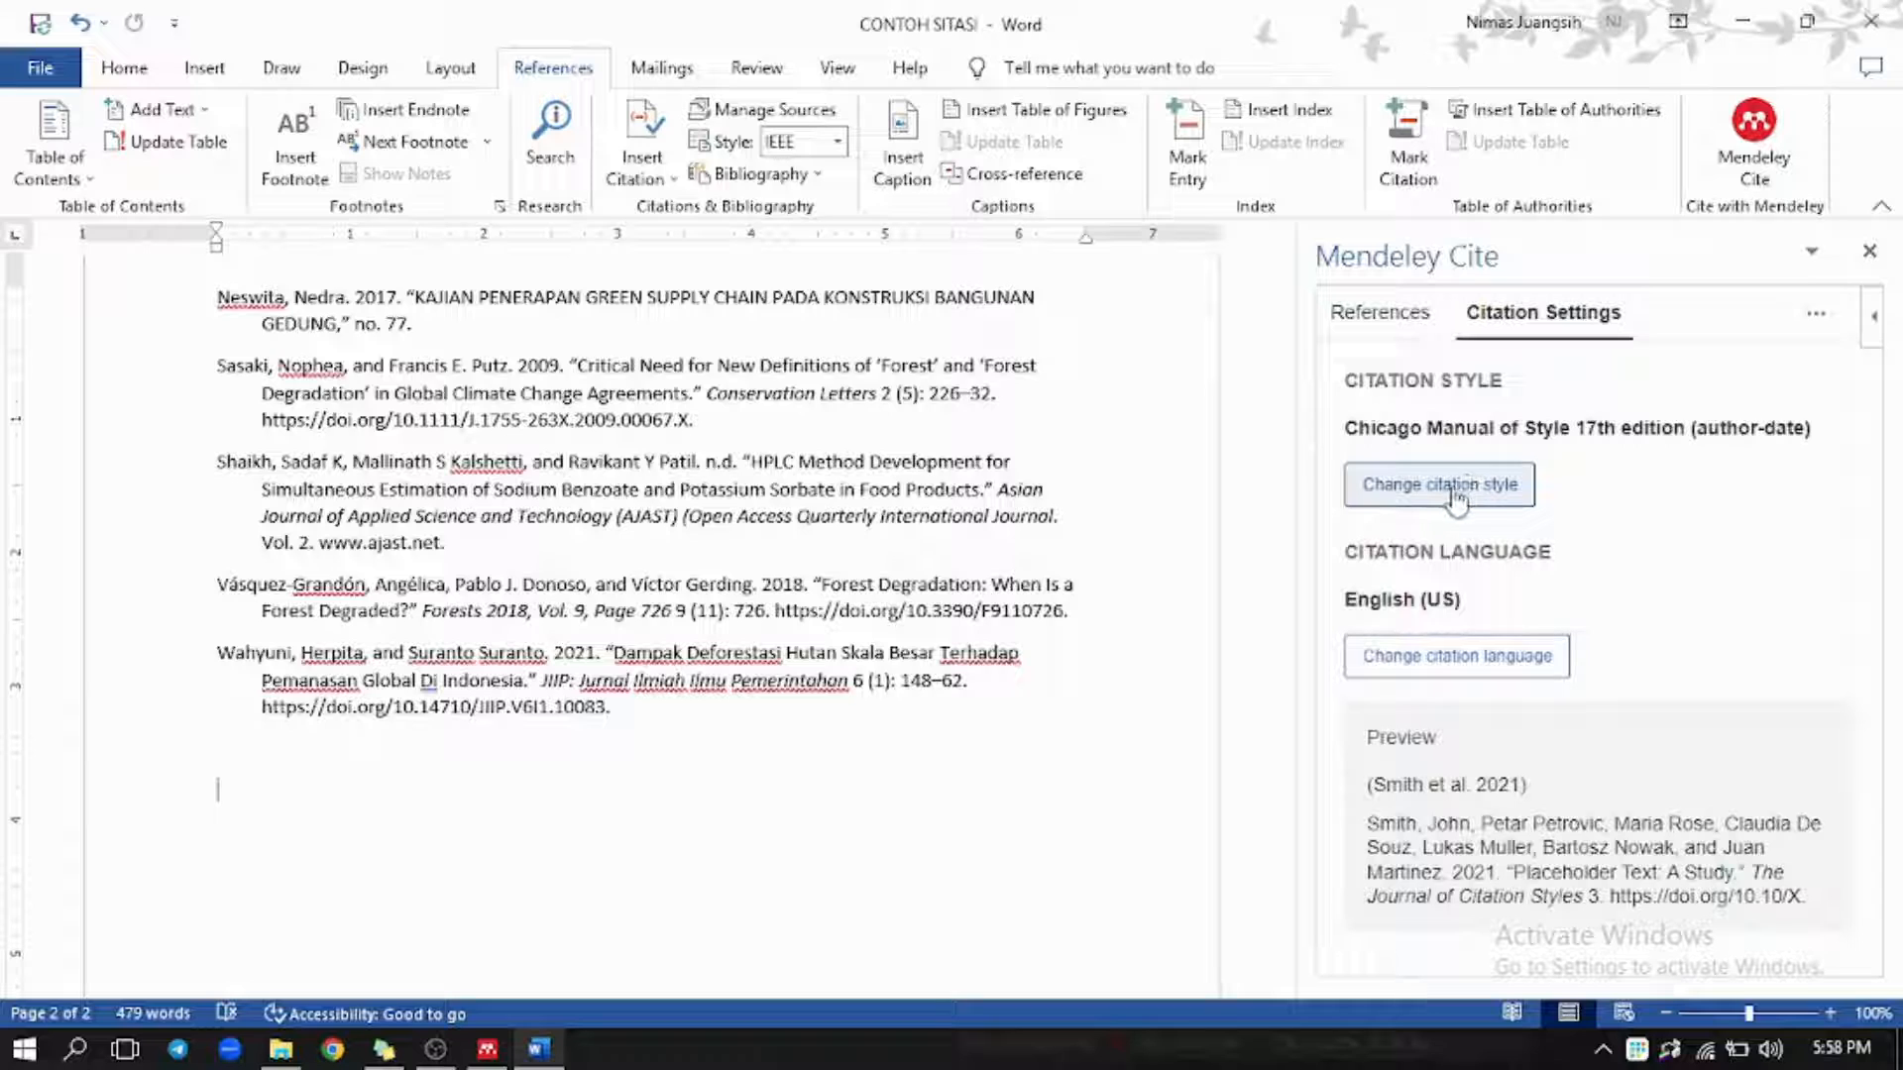
Change the document's Mendeley citation style to American Psychological Association 7th edition.
{"action": "left_click", "coordinate": [1452, 495]}
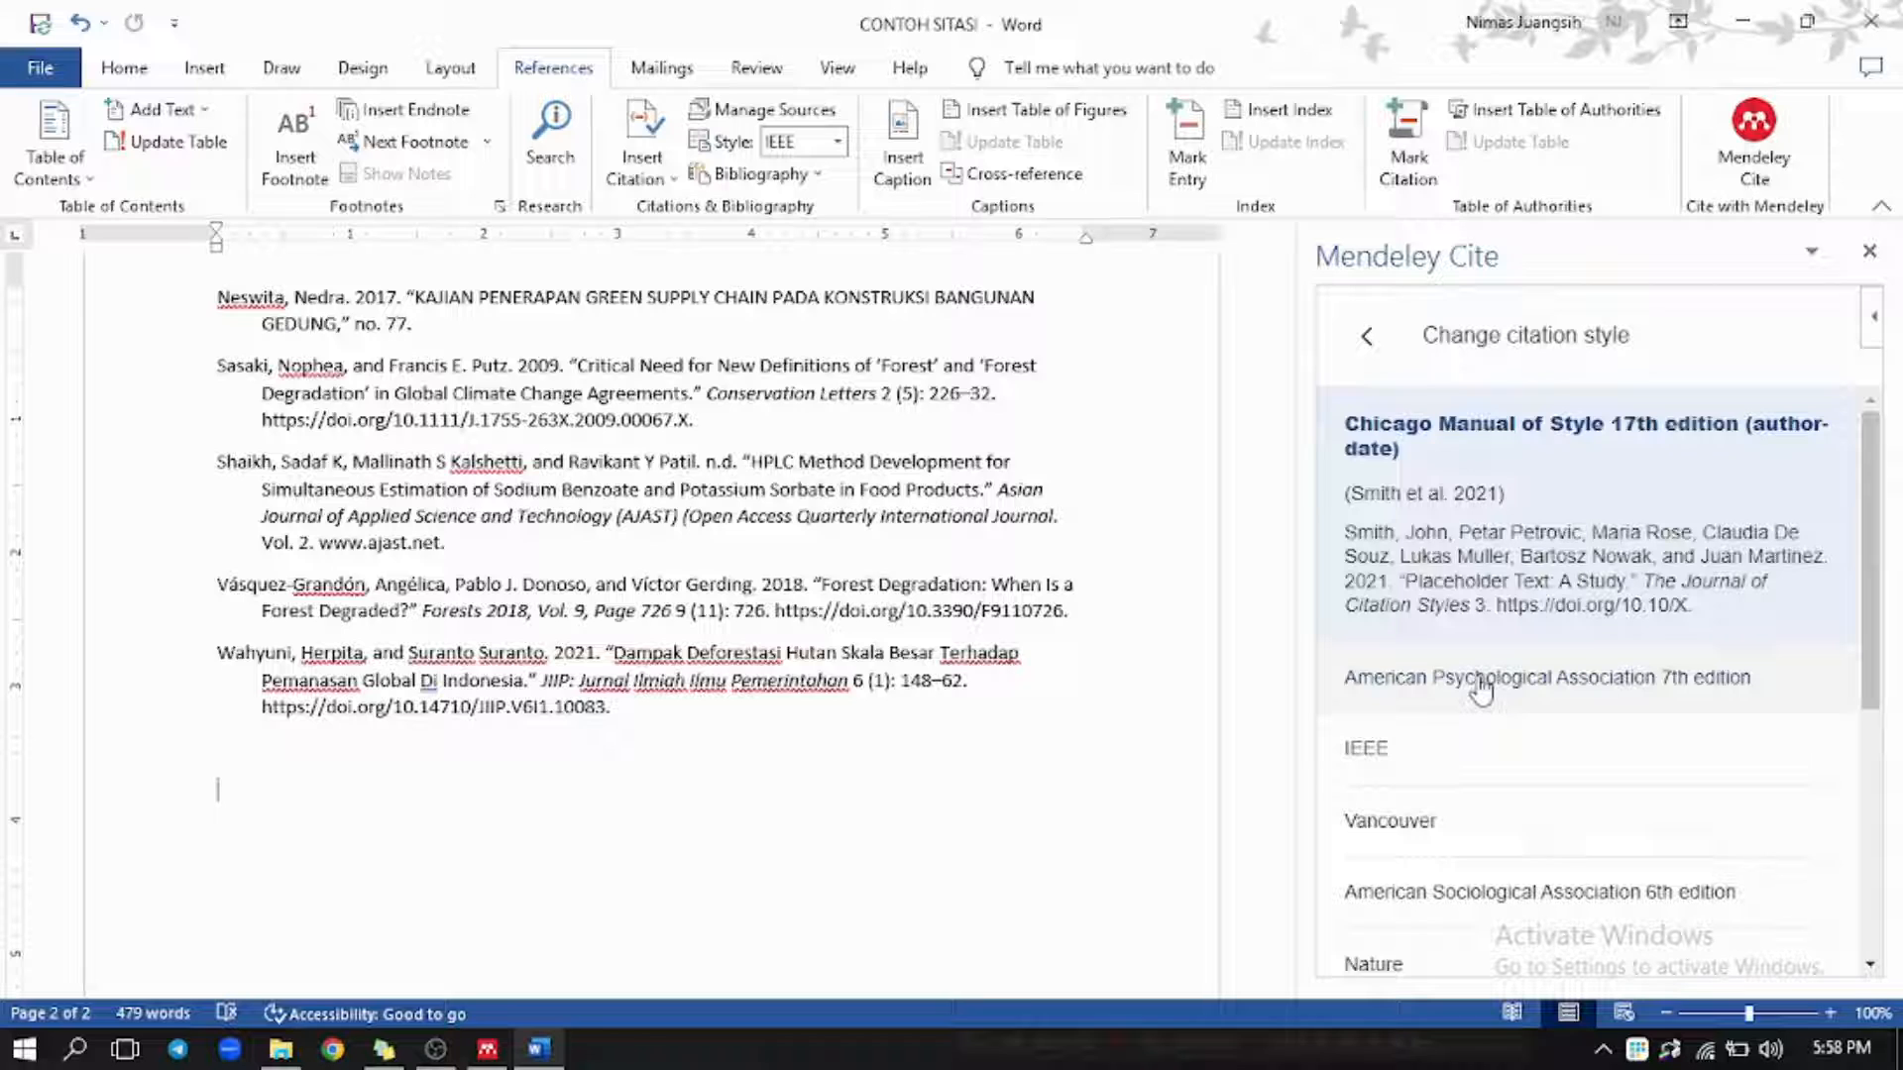
{"action": "left_click", "coordinate": [1493, 694]}
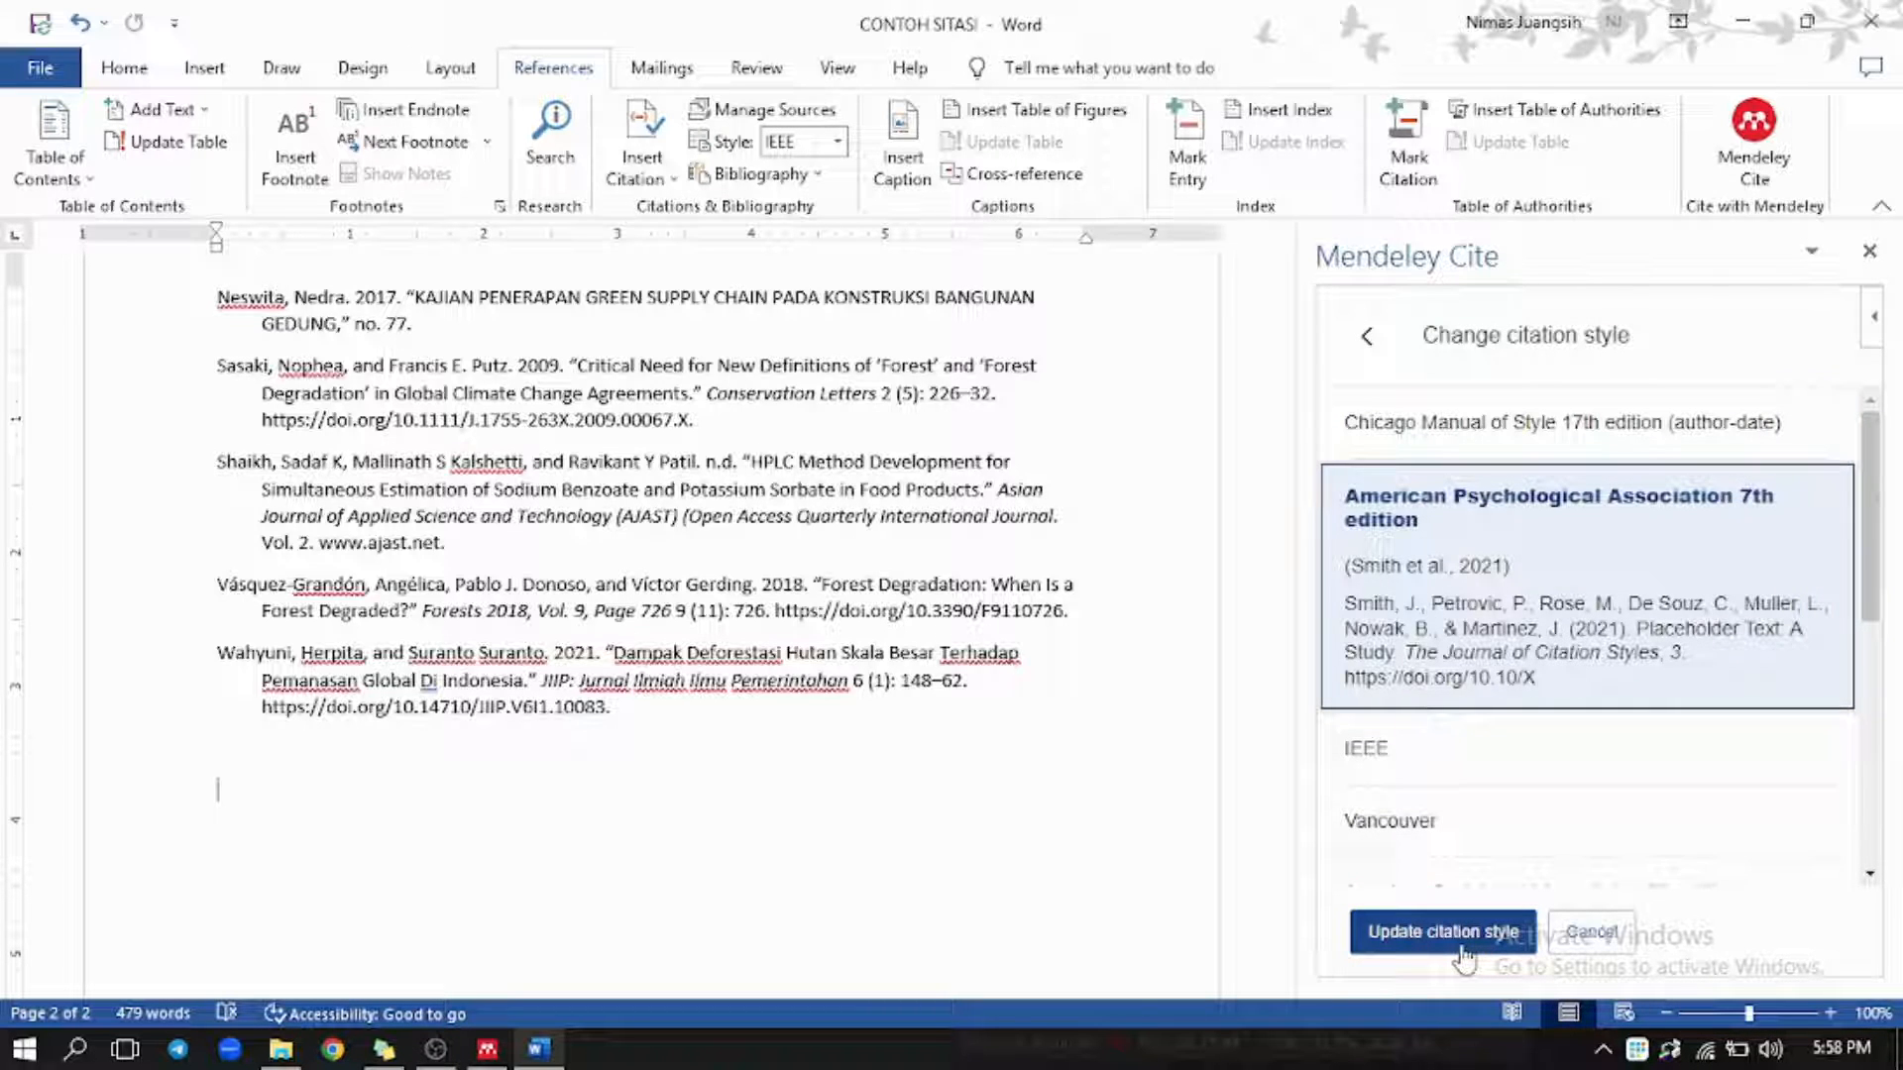
{"action": "left_click", "coordinate": [1472, 937]}
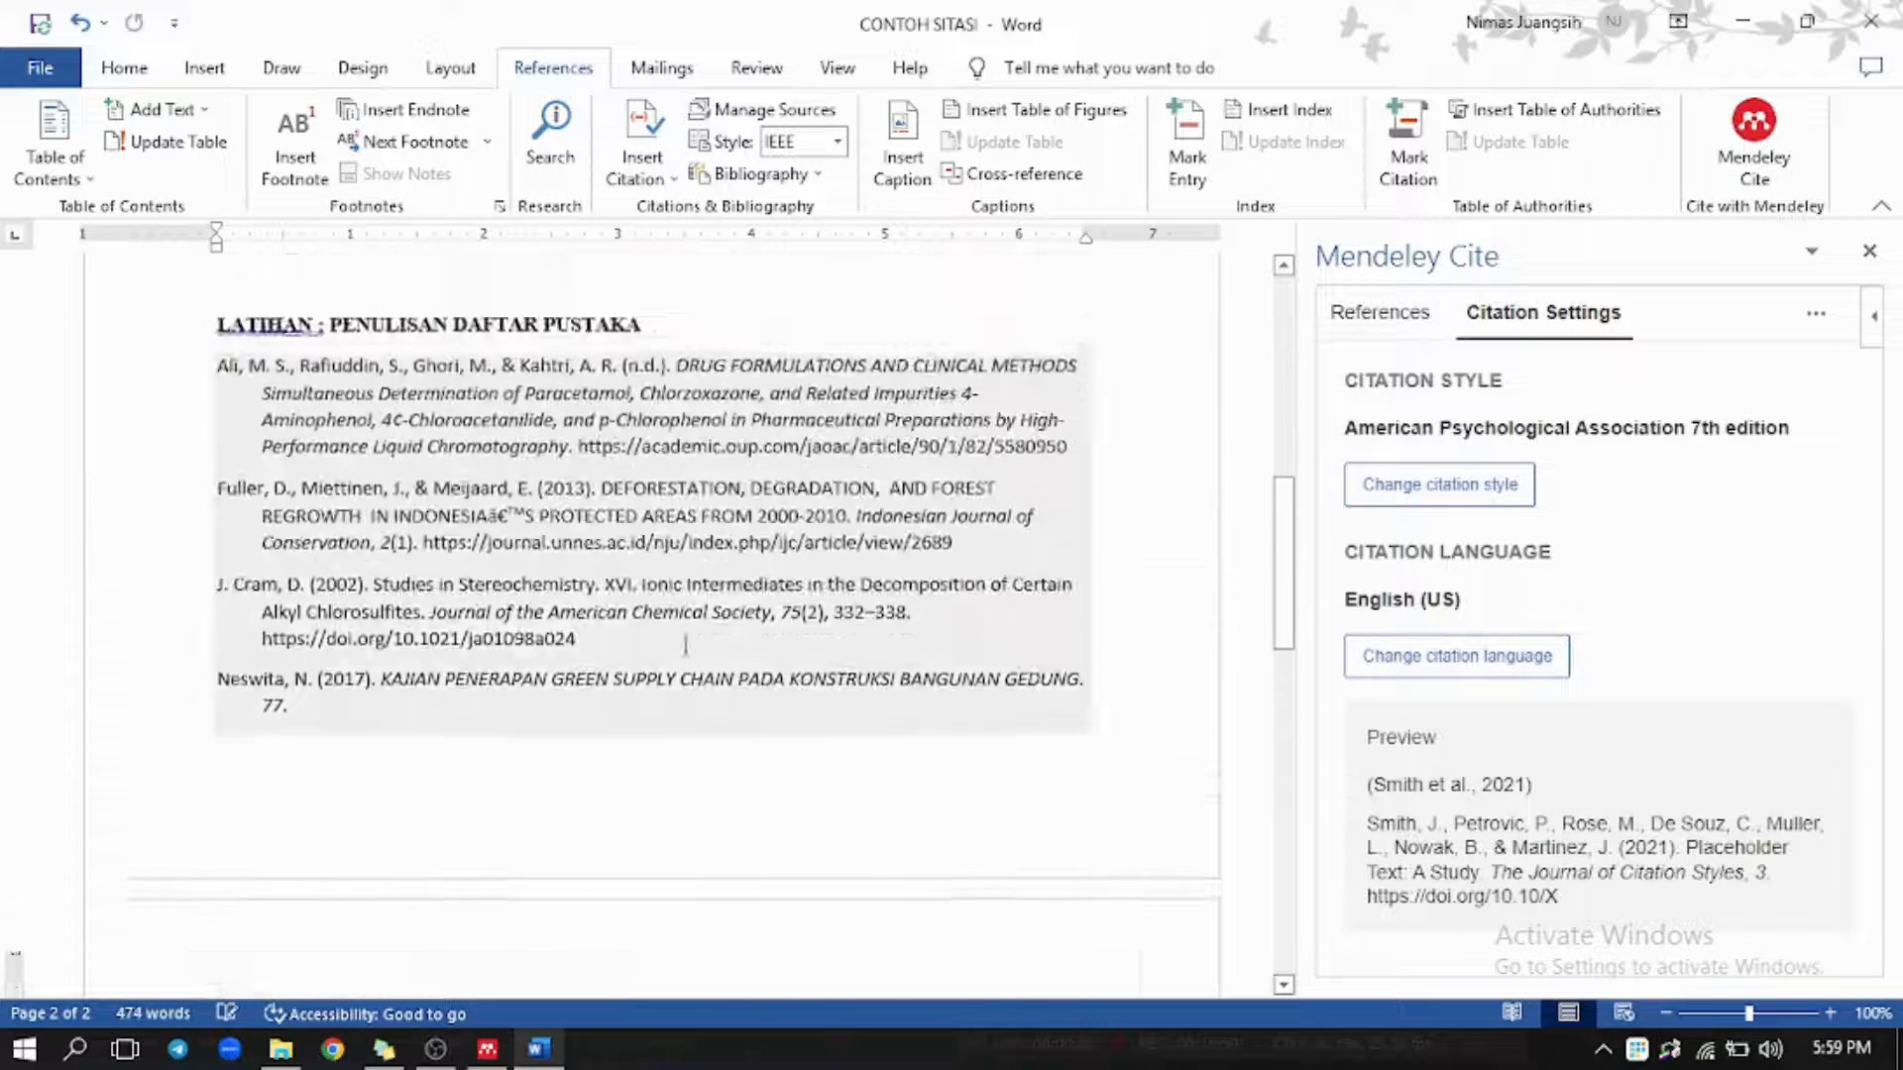
Review how the in-text citations and the bibliography entries on both pages are formatted in the American Psychological Association style.
{"action": "scroll", "coordinate": [684, 649], "scroll_direction": "up", "scroll_amount": 6}
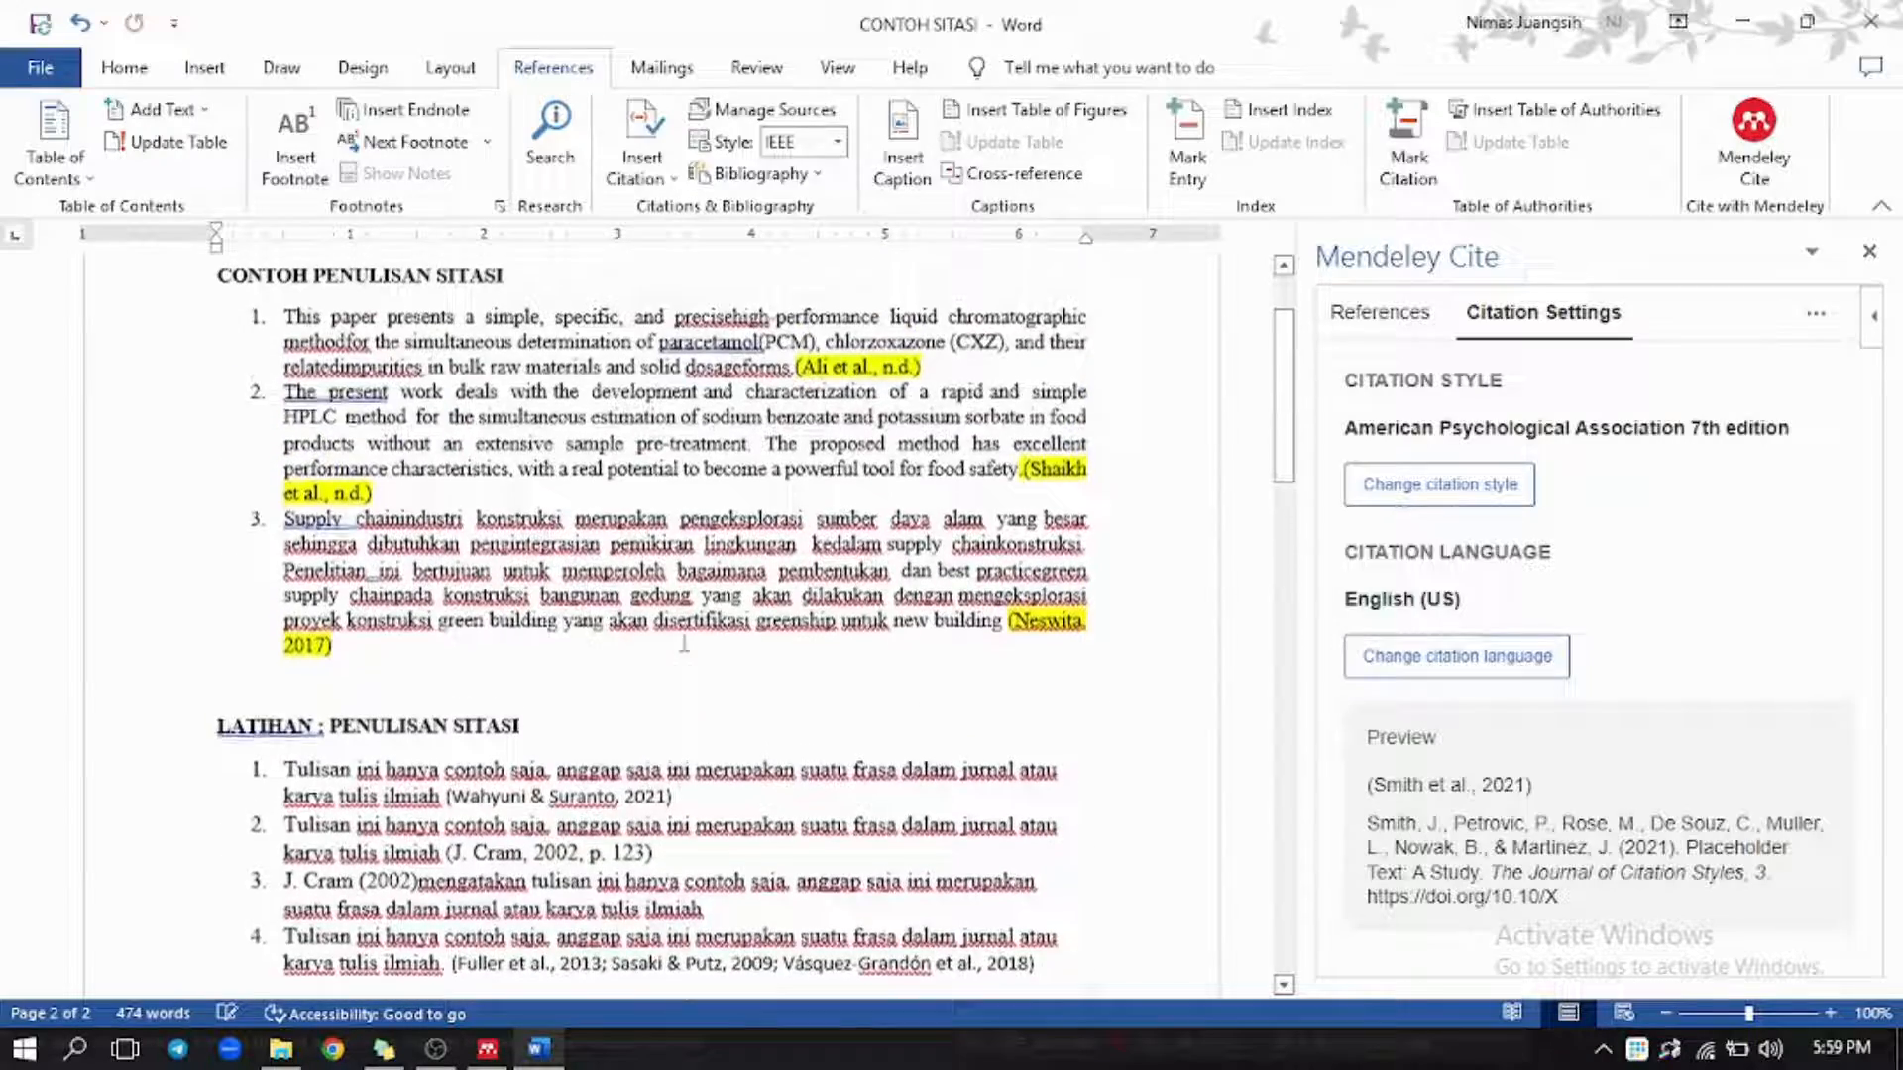
{"action": "scroll", "coordinate": [719, 662], "scroll_direction": "down", "scroll_amount": 3}
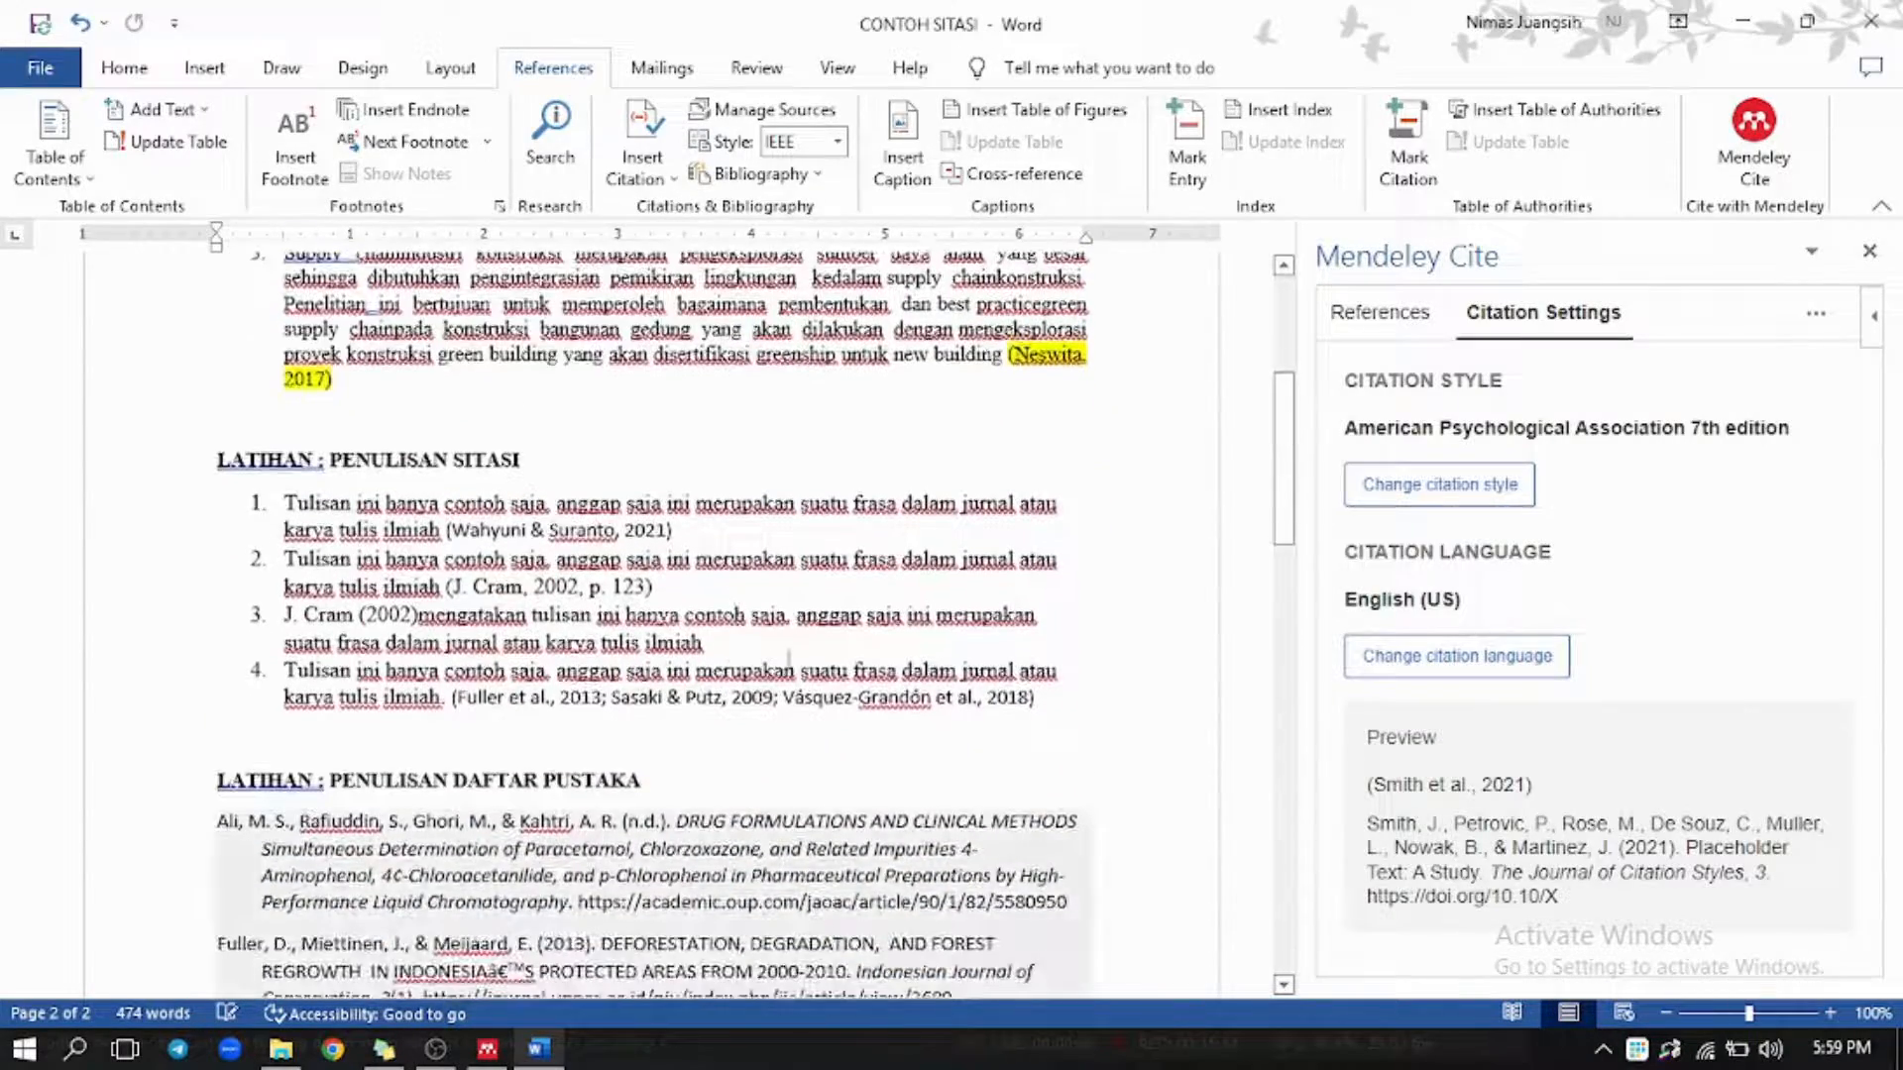
{"action": "scroll", "coordinate": [1155, 485], "scroll_direction": "up", "scroll_amount": 4}
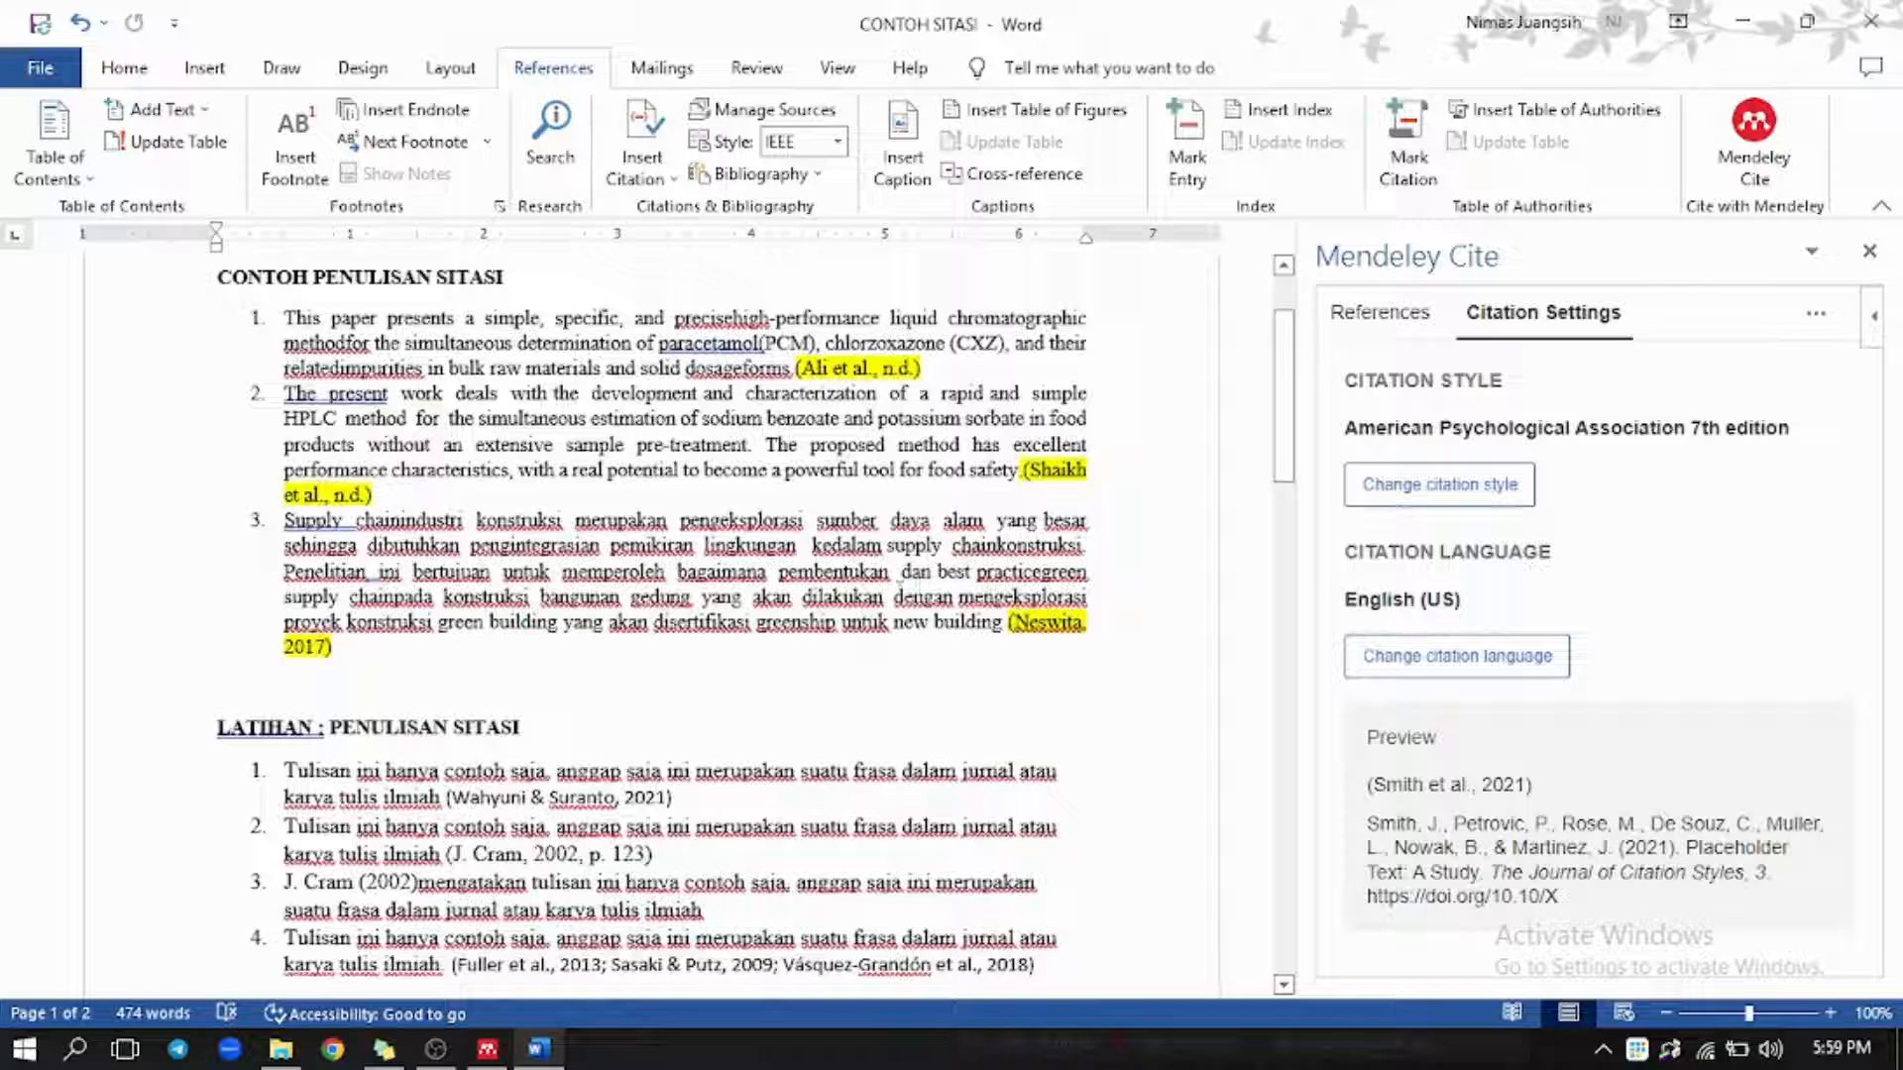
{"action": "scroll", "coordinate": [895, 595], "scroll_direction": "down", "scroll_amount": 2}
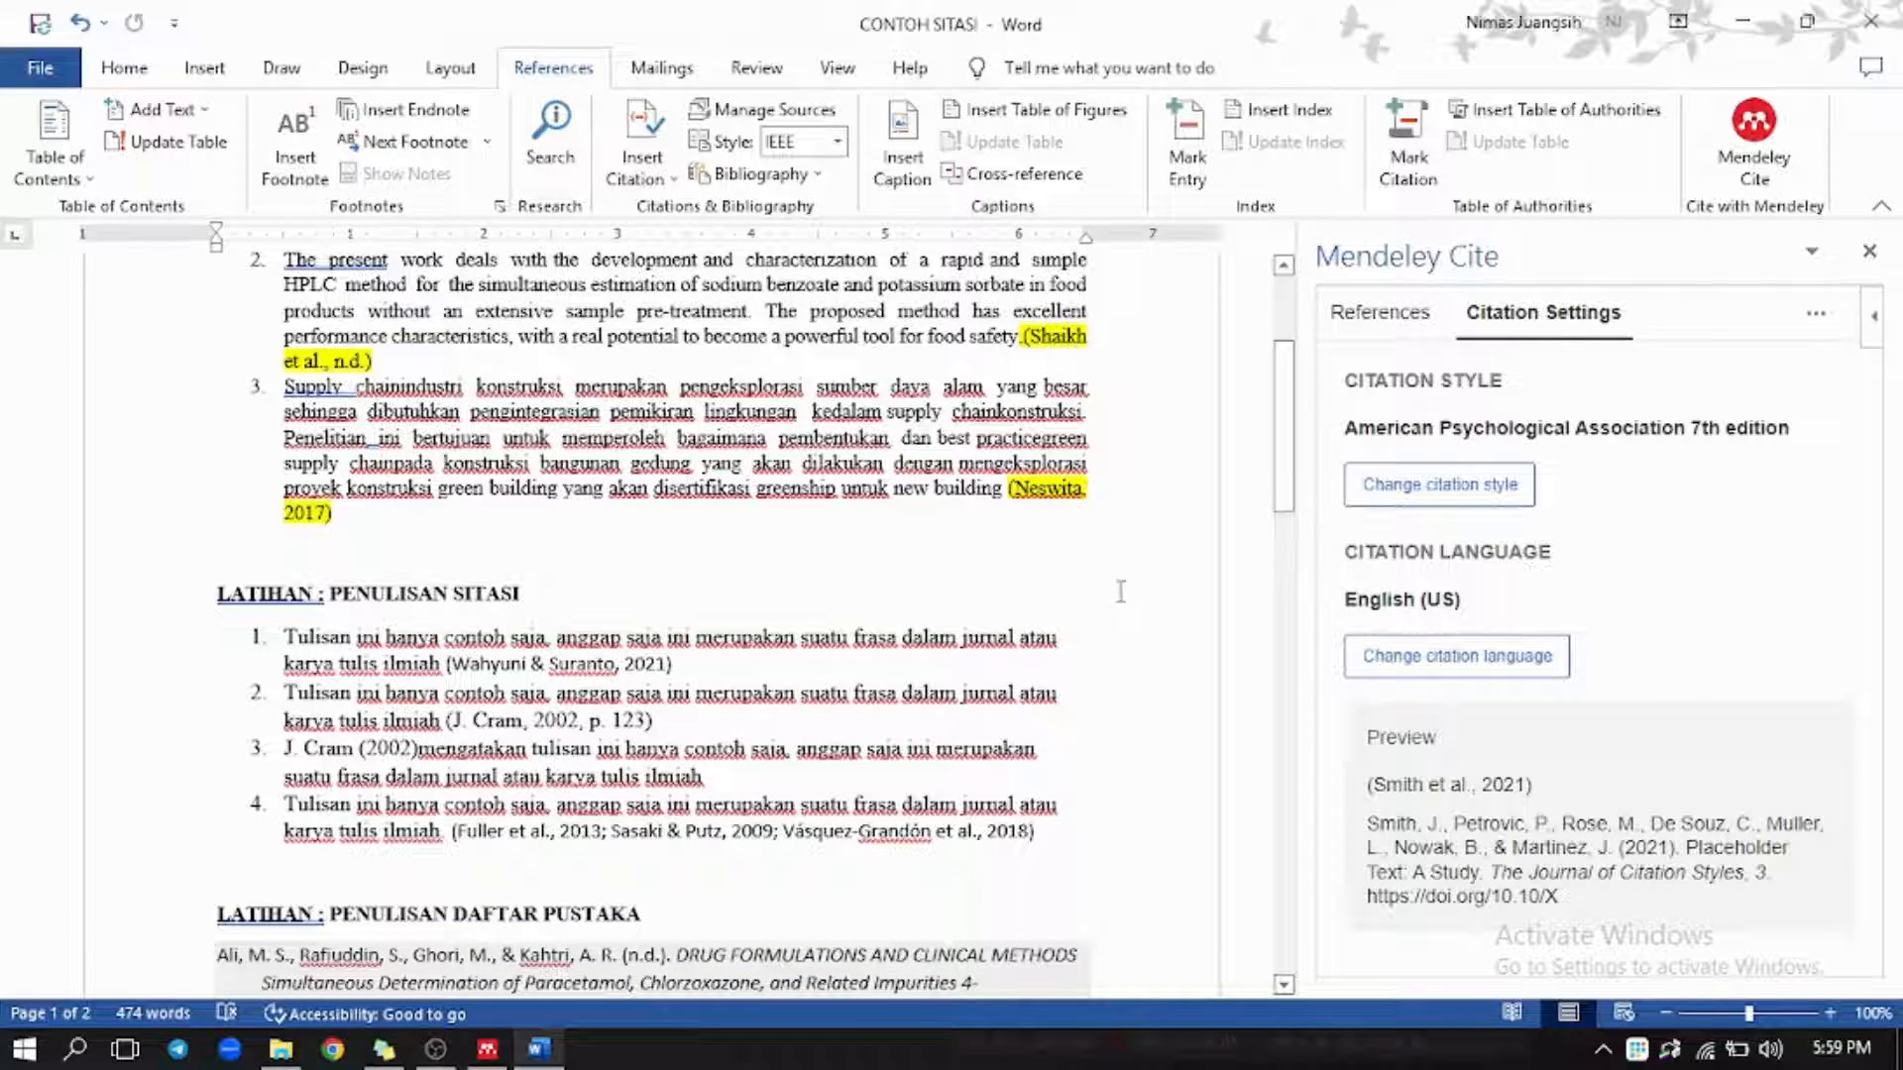
{"action": "scroll", "coordinate": [895, 702], "scroll_direction": "down", "scroll_amount": 10}
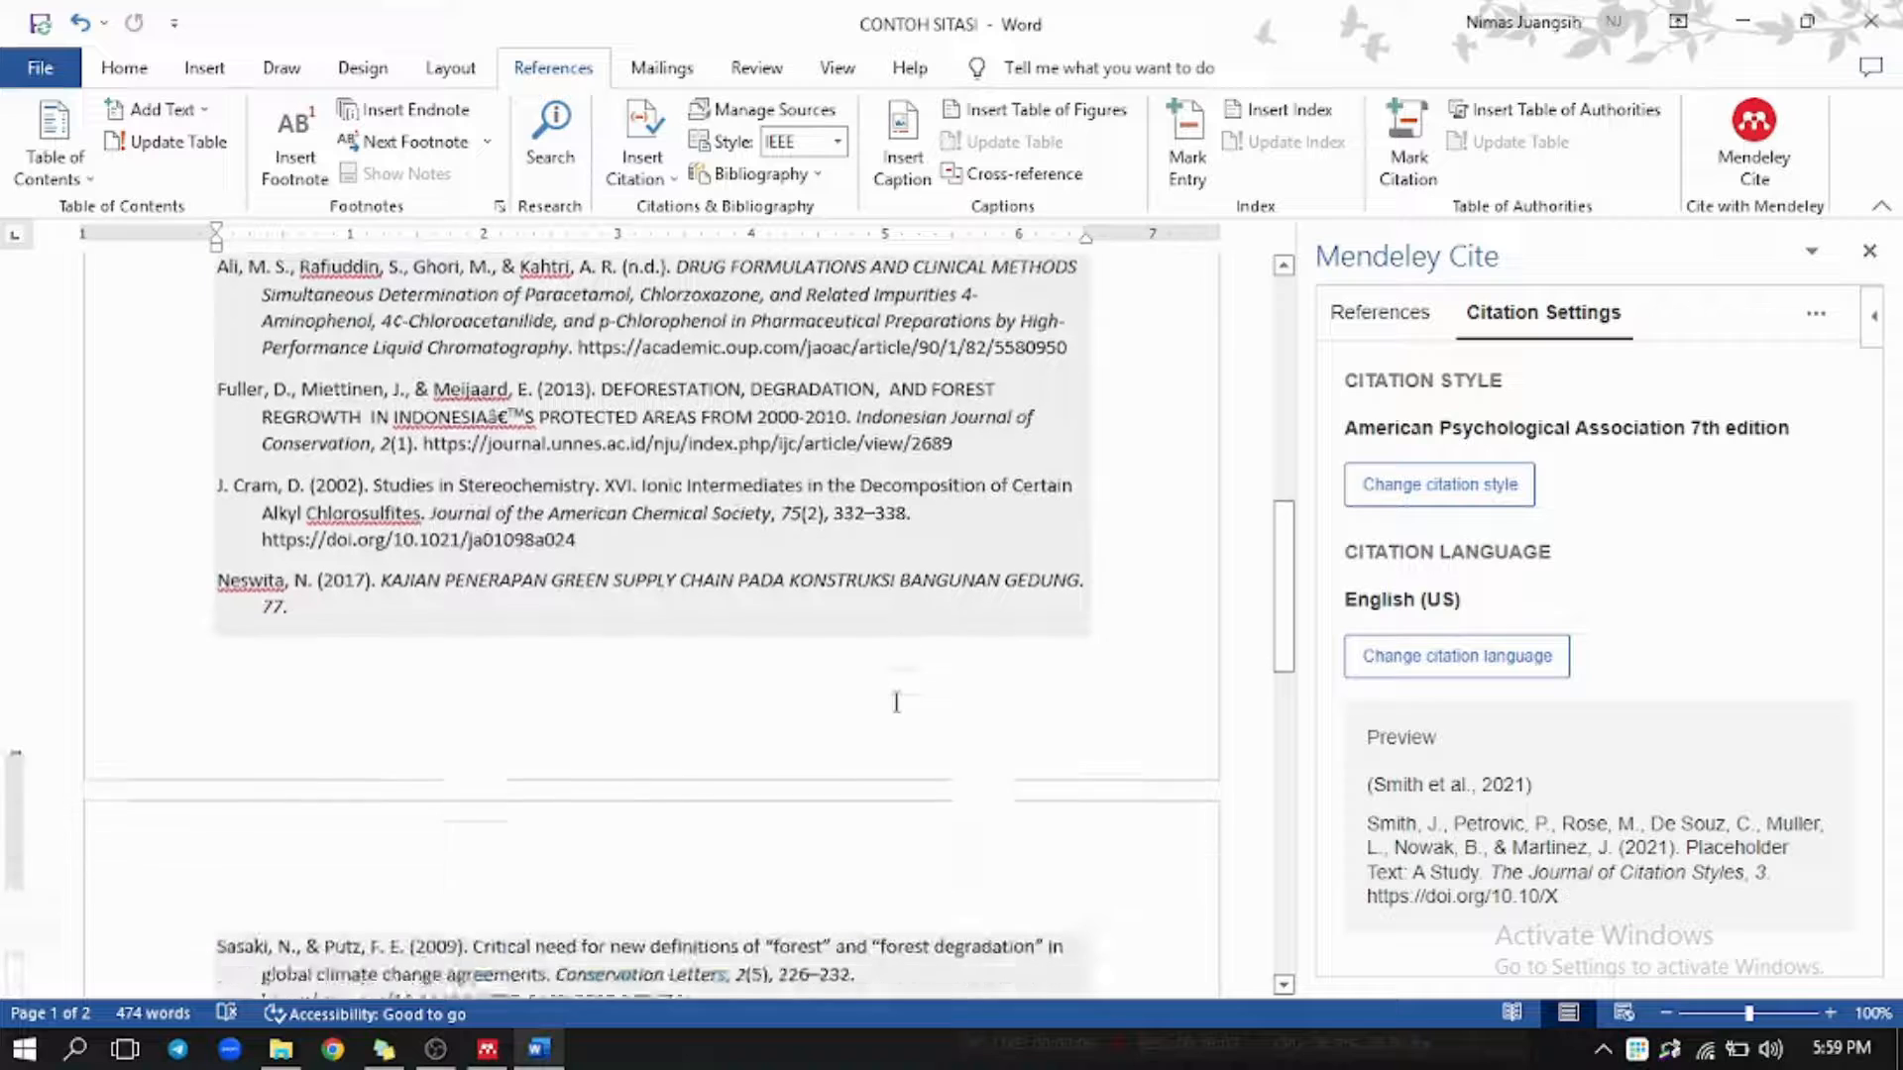
{"action": "scroll", "coordinate": [896, 703], "scroll_direction": "down", "scroll_amount": 6}
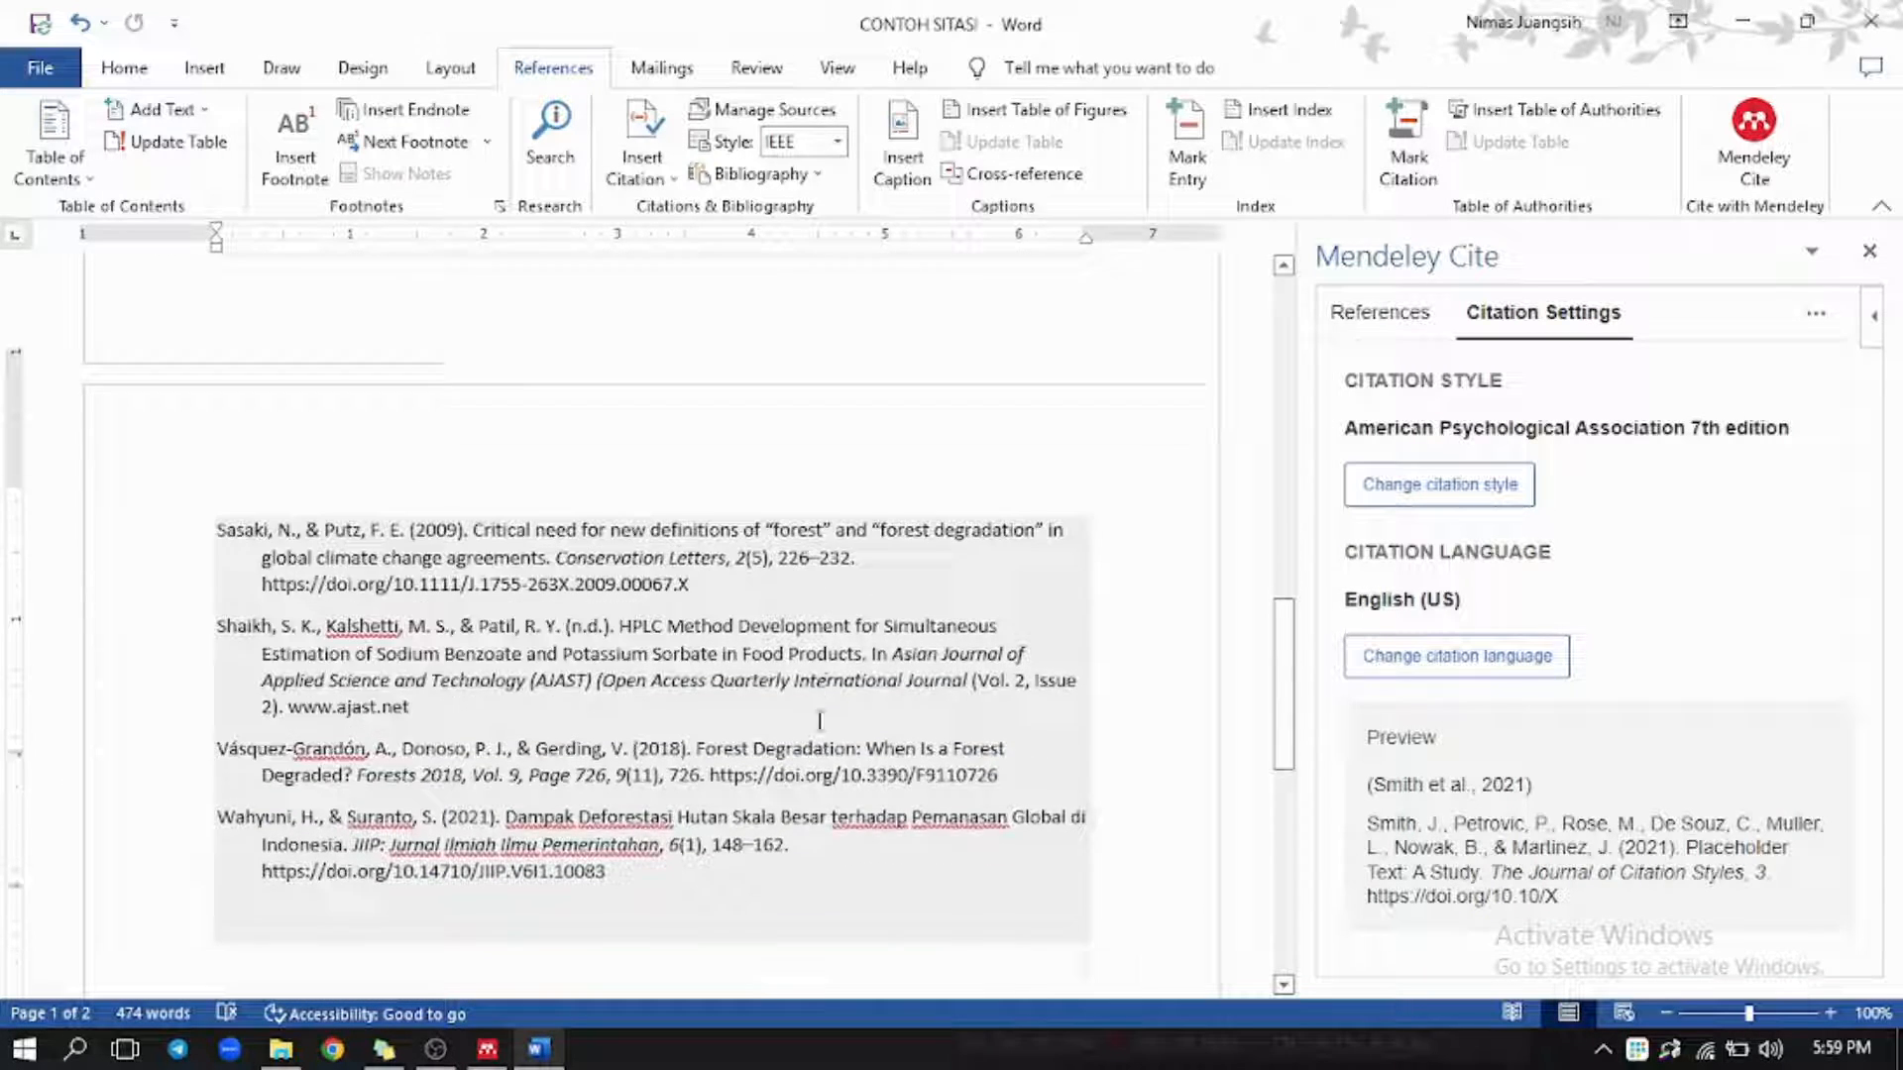
{"action": "scroll", "coordinate": [819, 720], "scroll_direction": "down", "scroll_amount": 3}
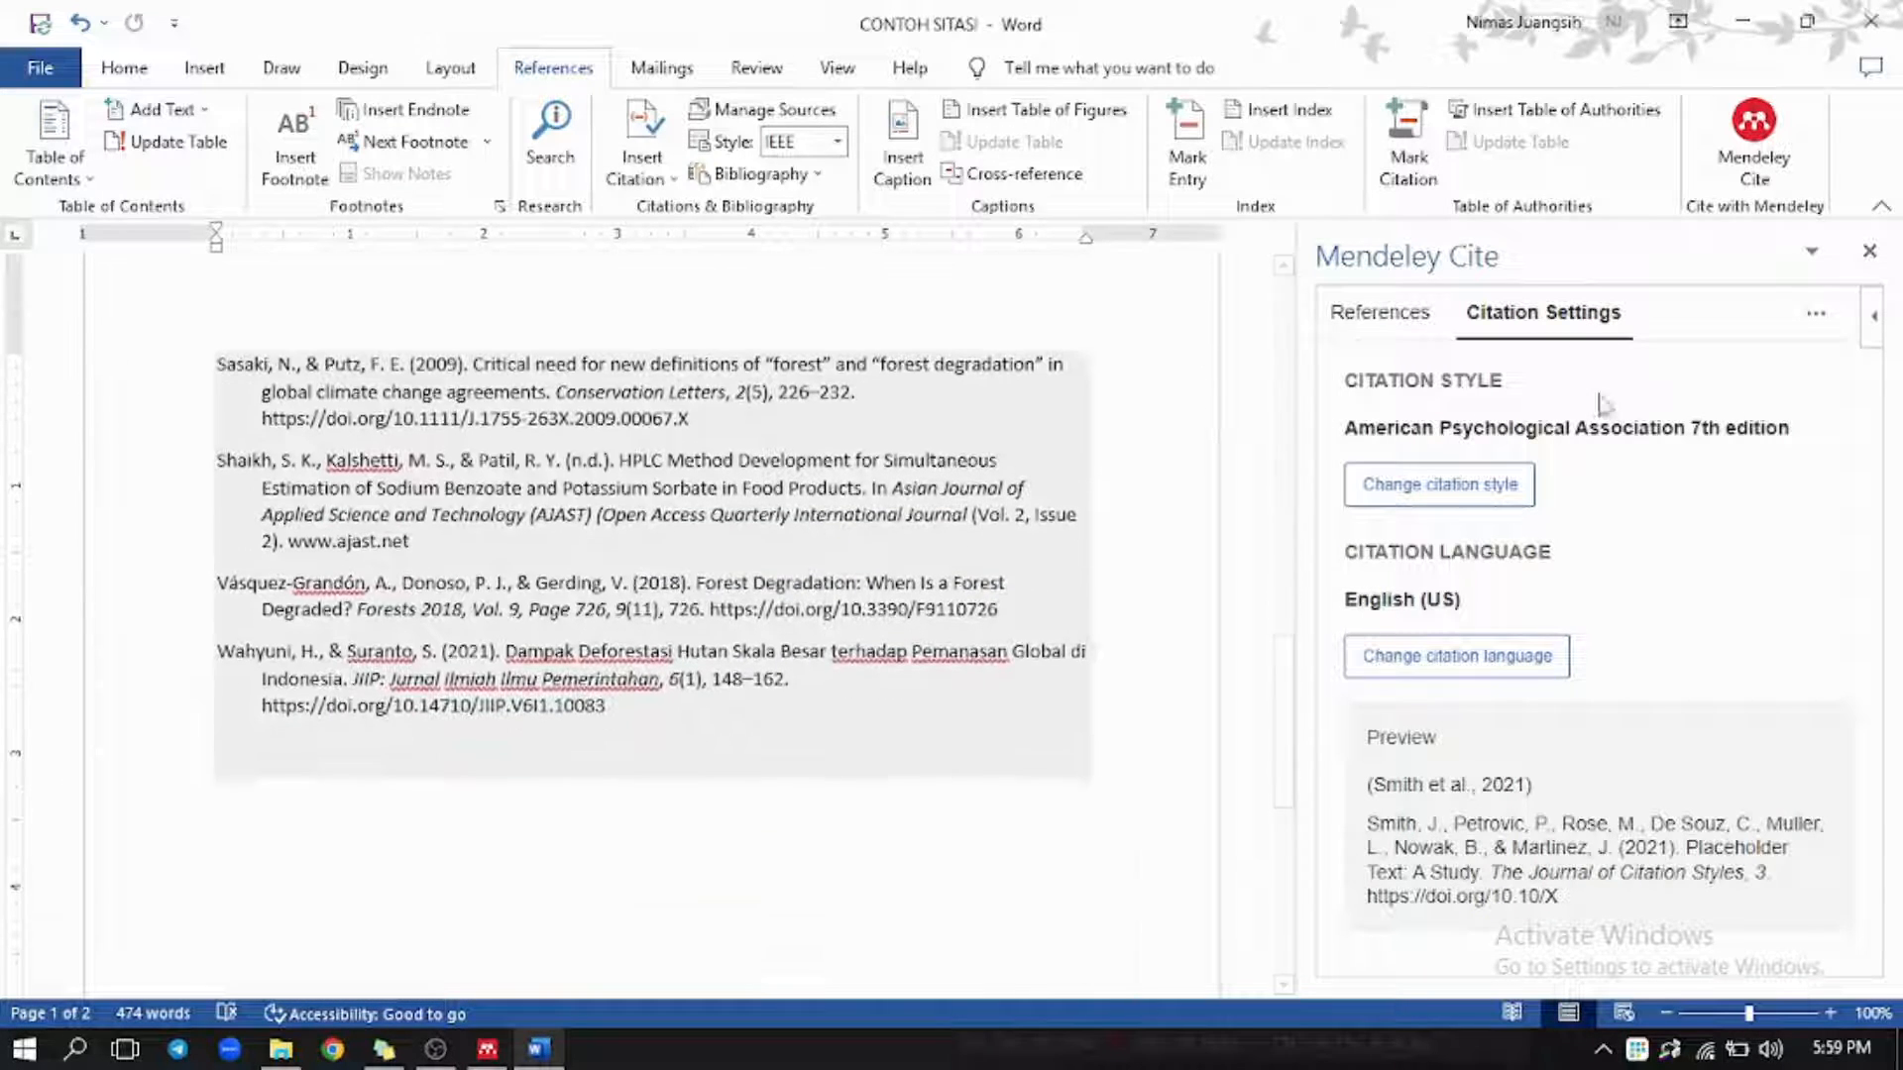
Change the document's Mendeley citation style to IEEE.
{"action": "left_click", "coordinate": [1422, 491]}
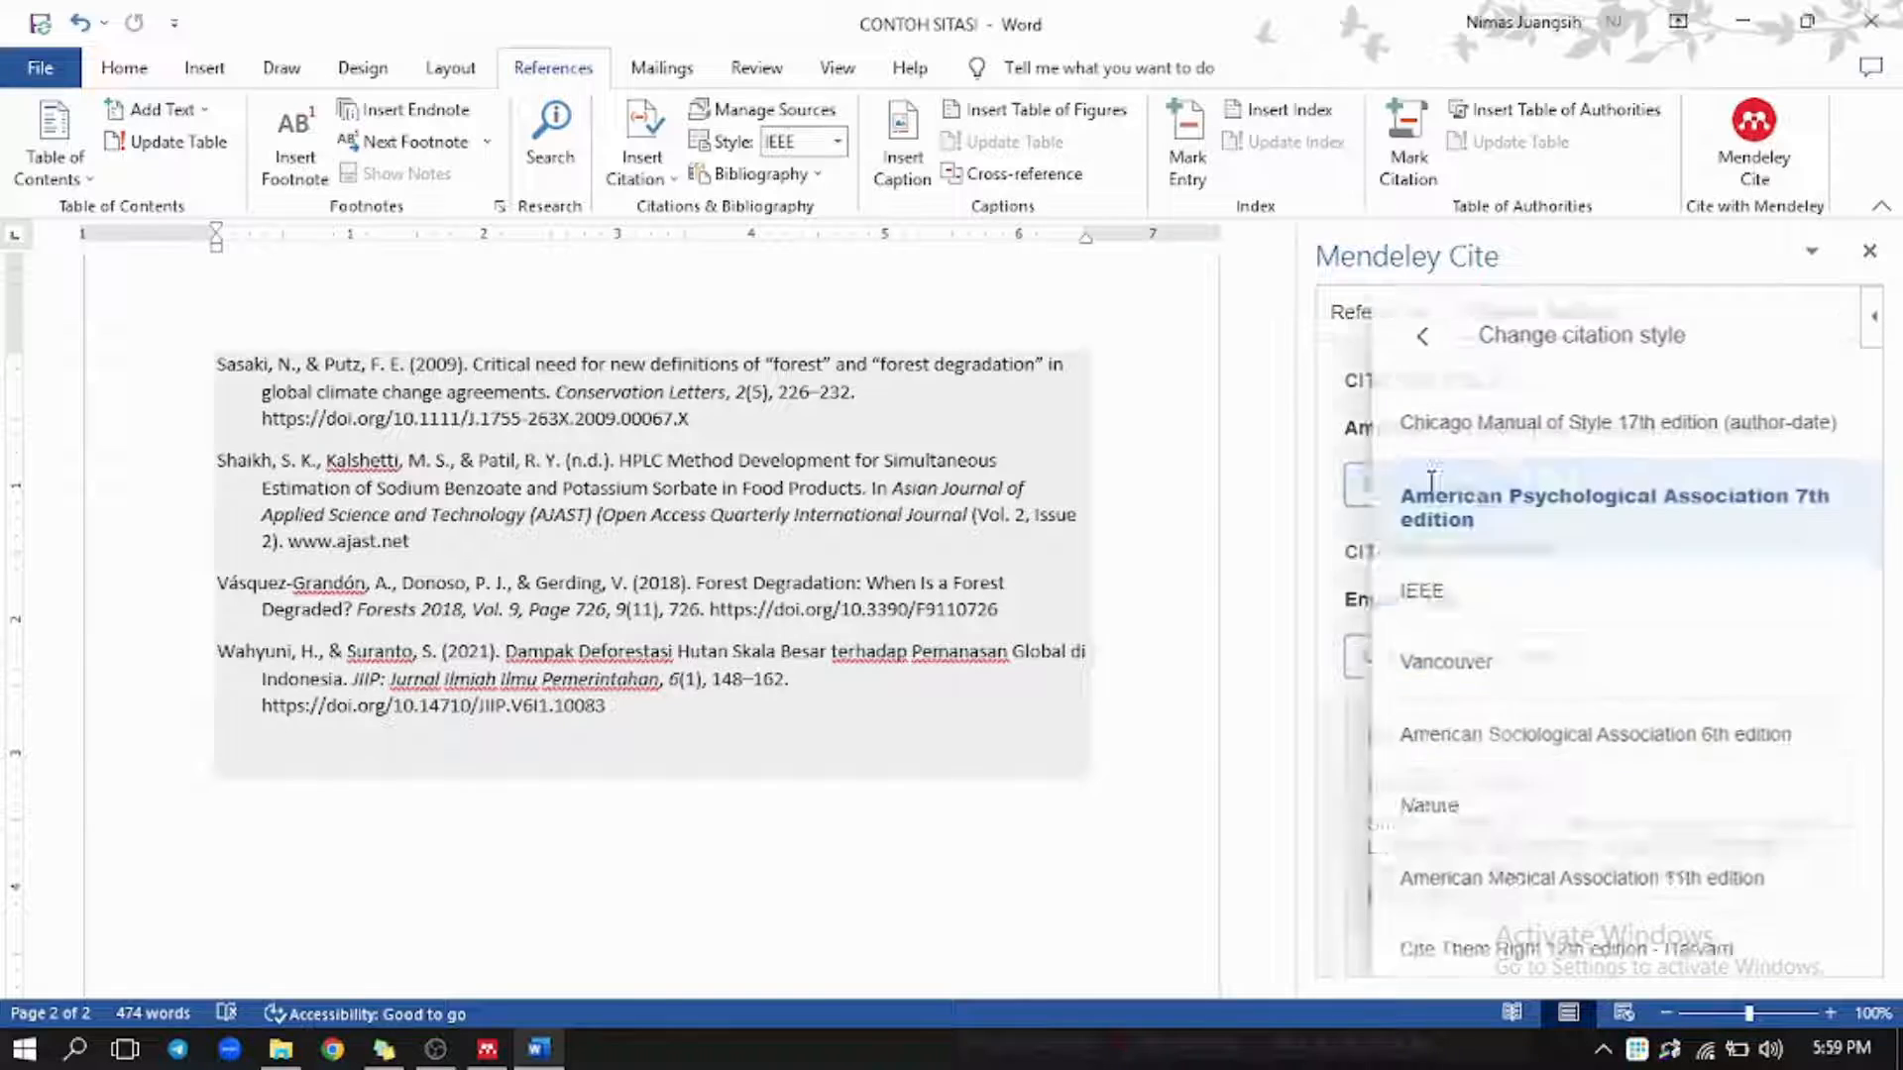
{"action": "scroll", "coordinate": [921, 526], "scroll_direction": "up", "scroll_amount": 9}
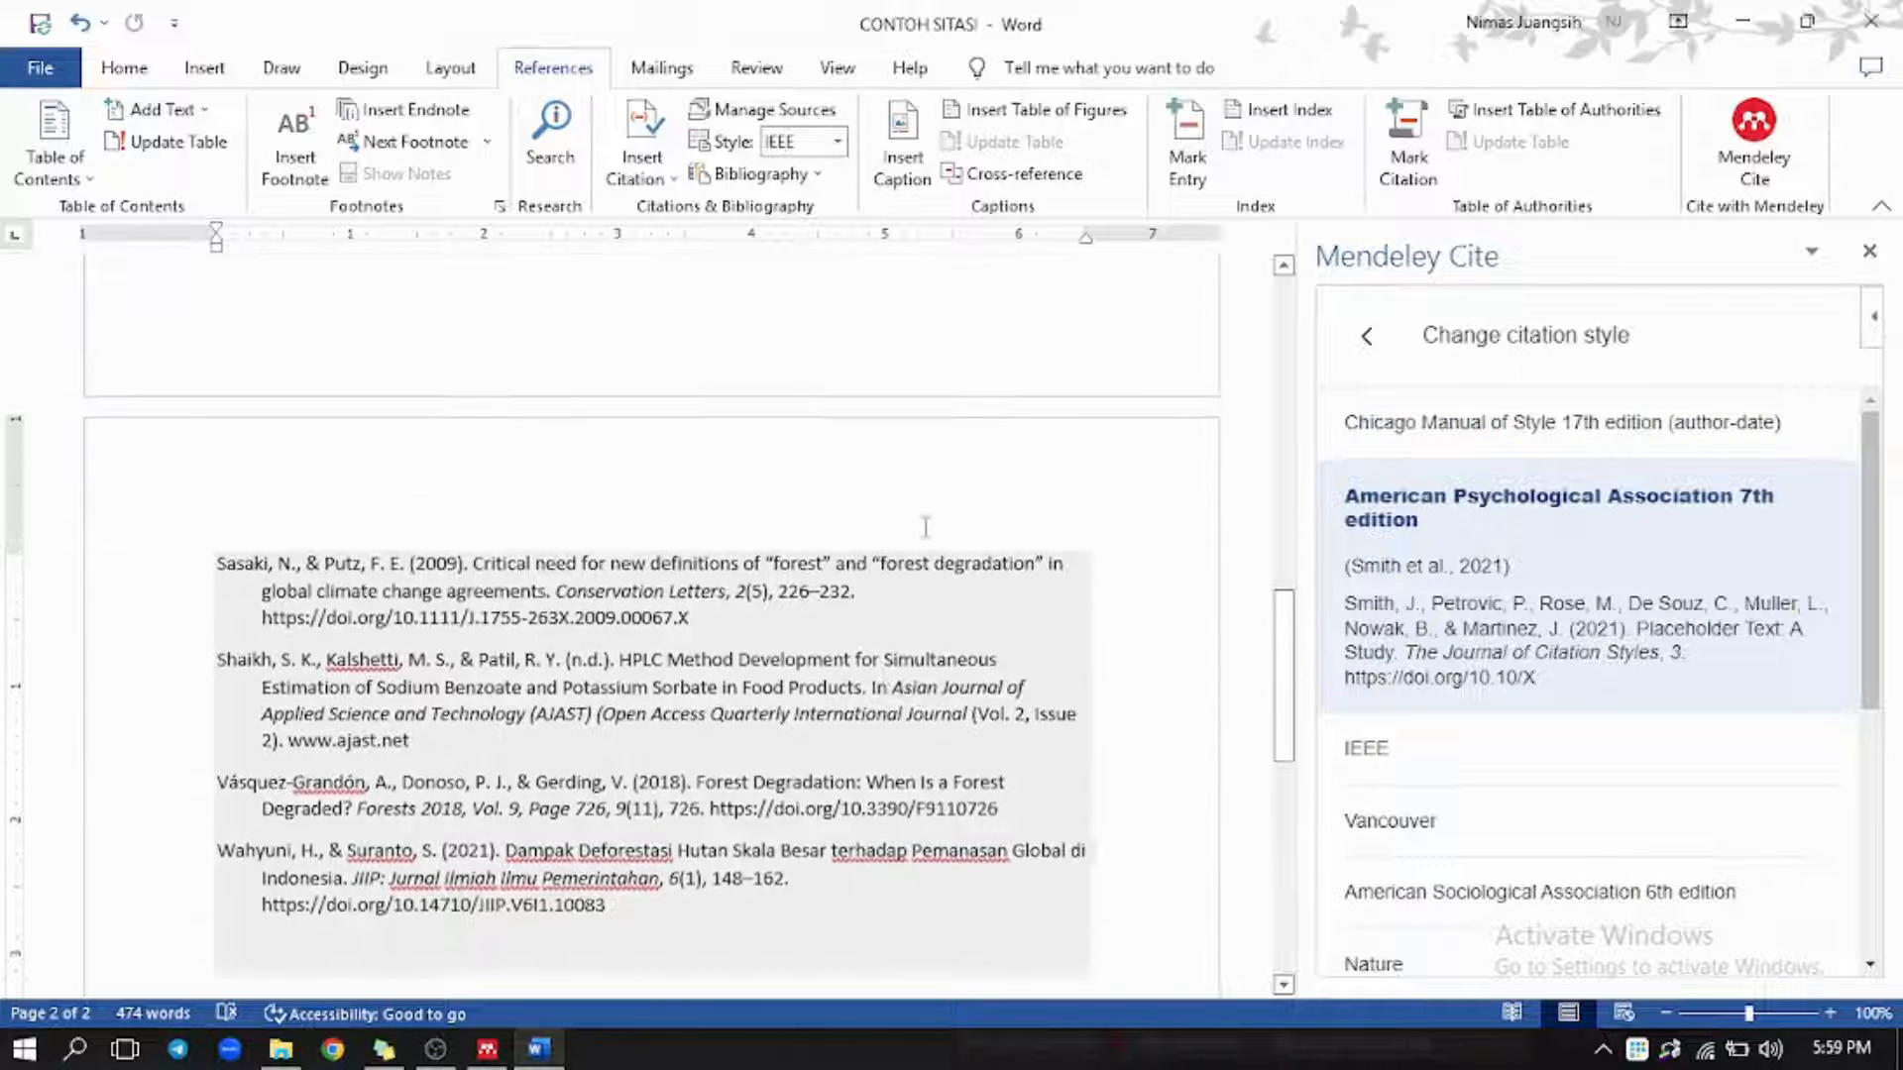
{"action": "scroll", "coordinate": [527, 502], "scroll_direction": "up", "scroll_amount": 8}
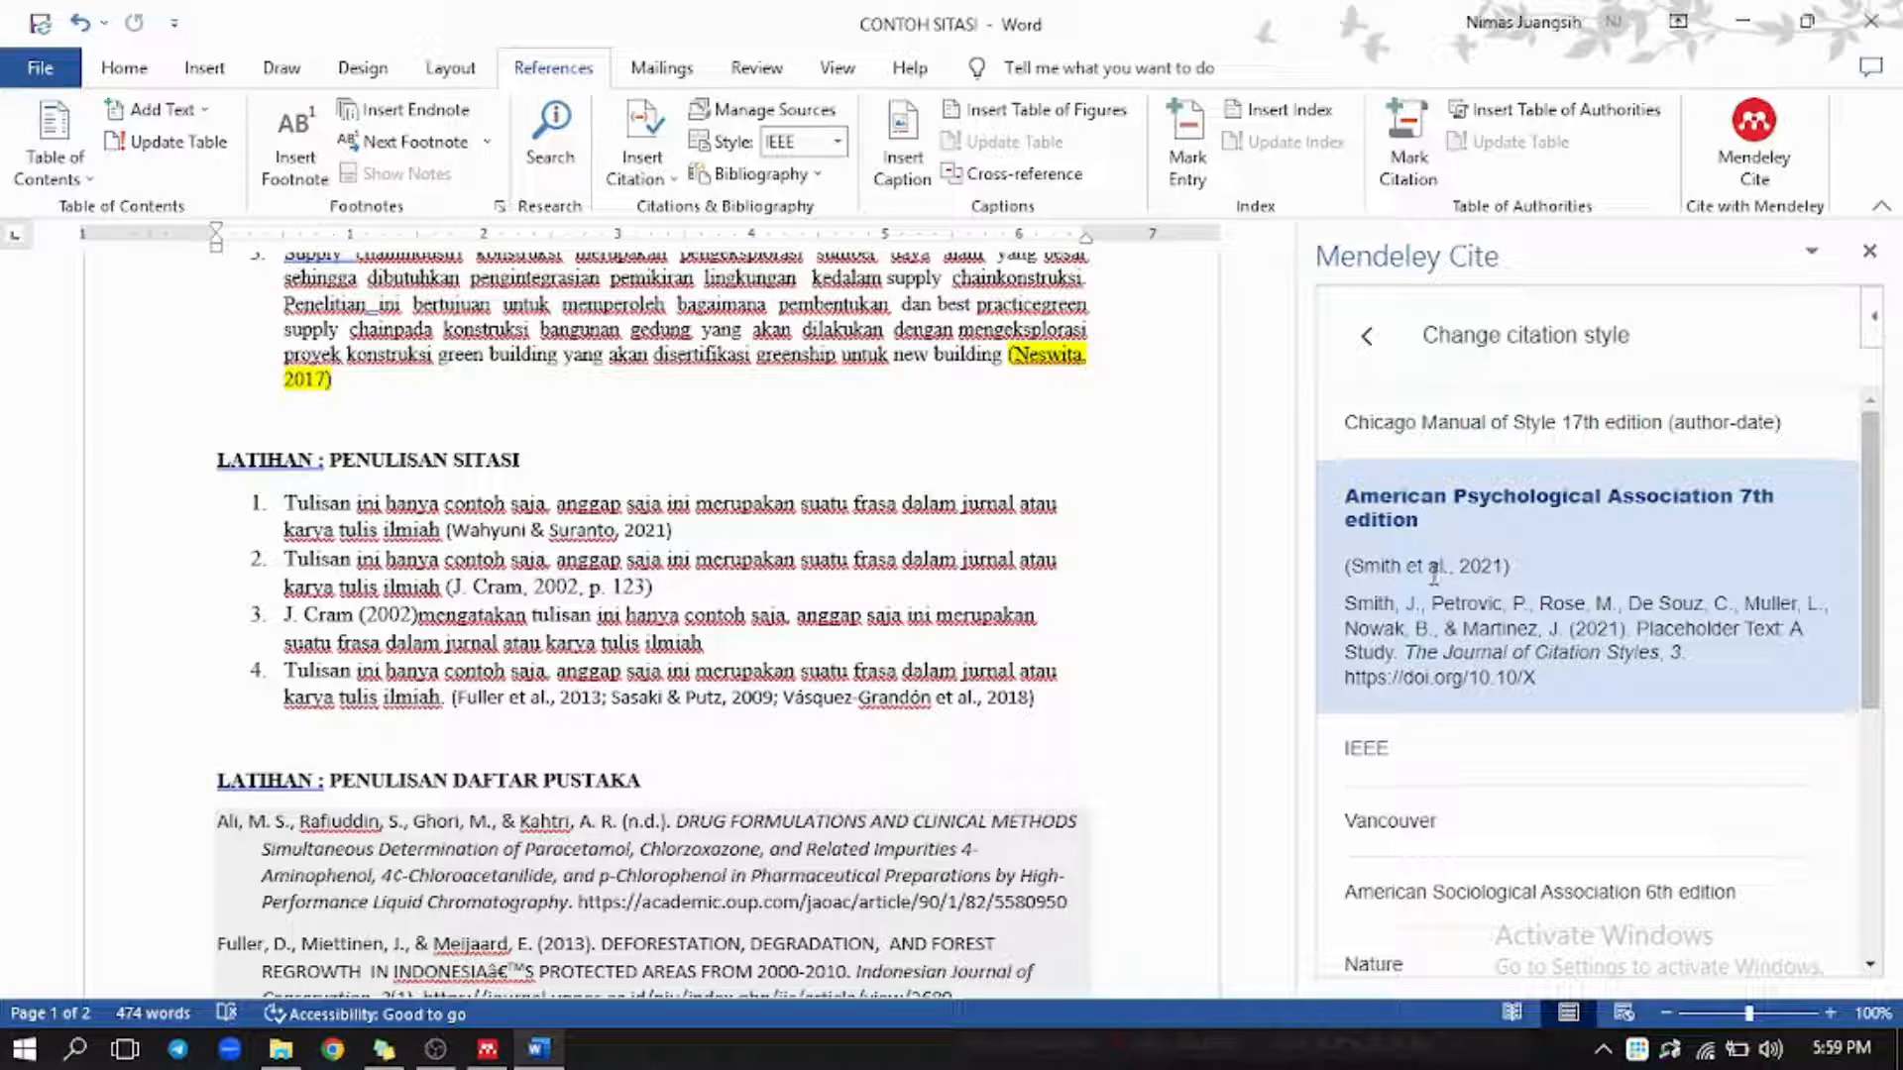
{"action": "left_click", "coordinate": [1453, 771]}
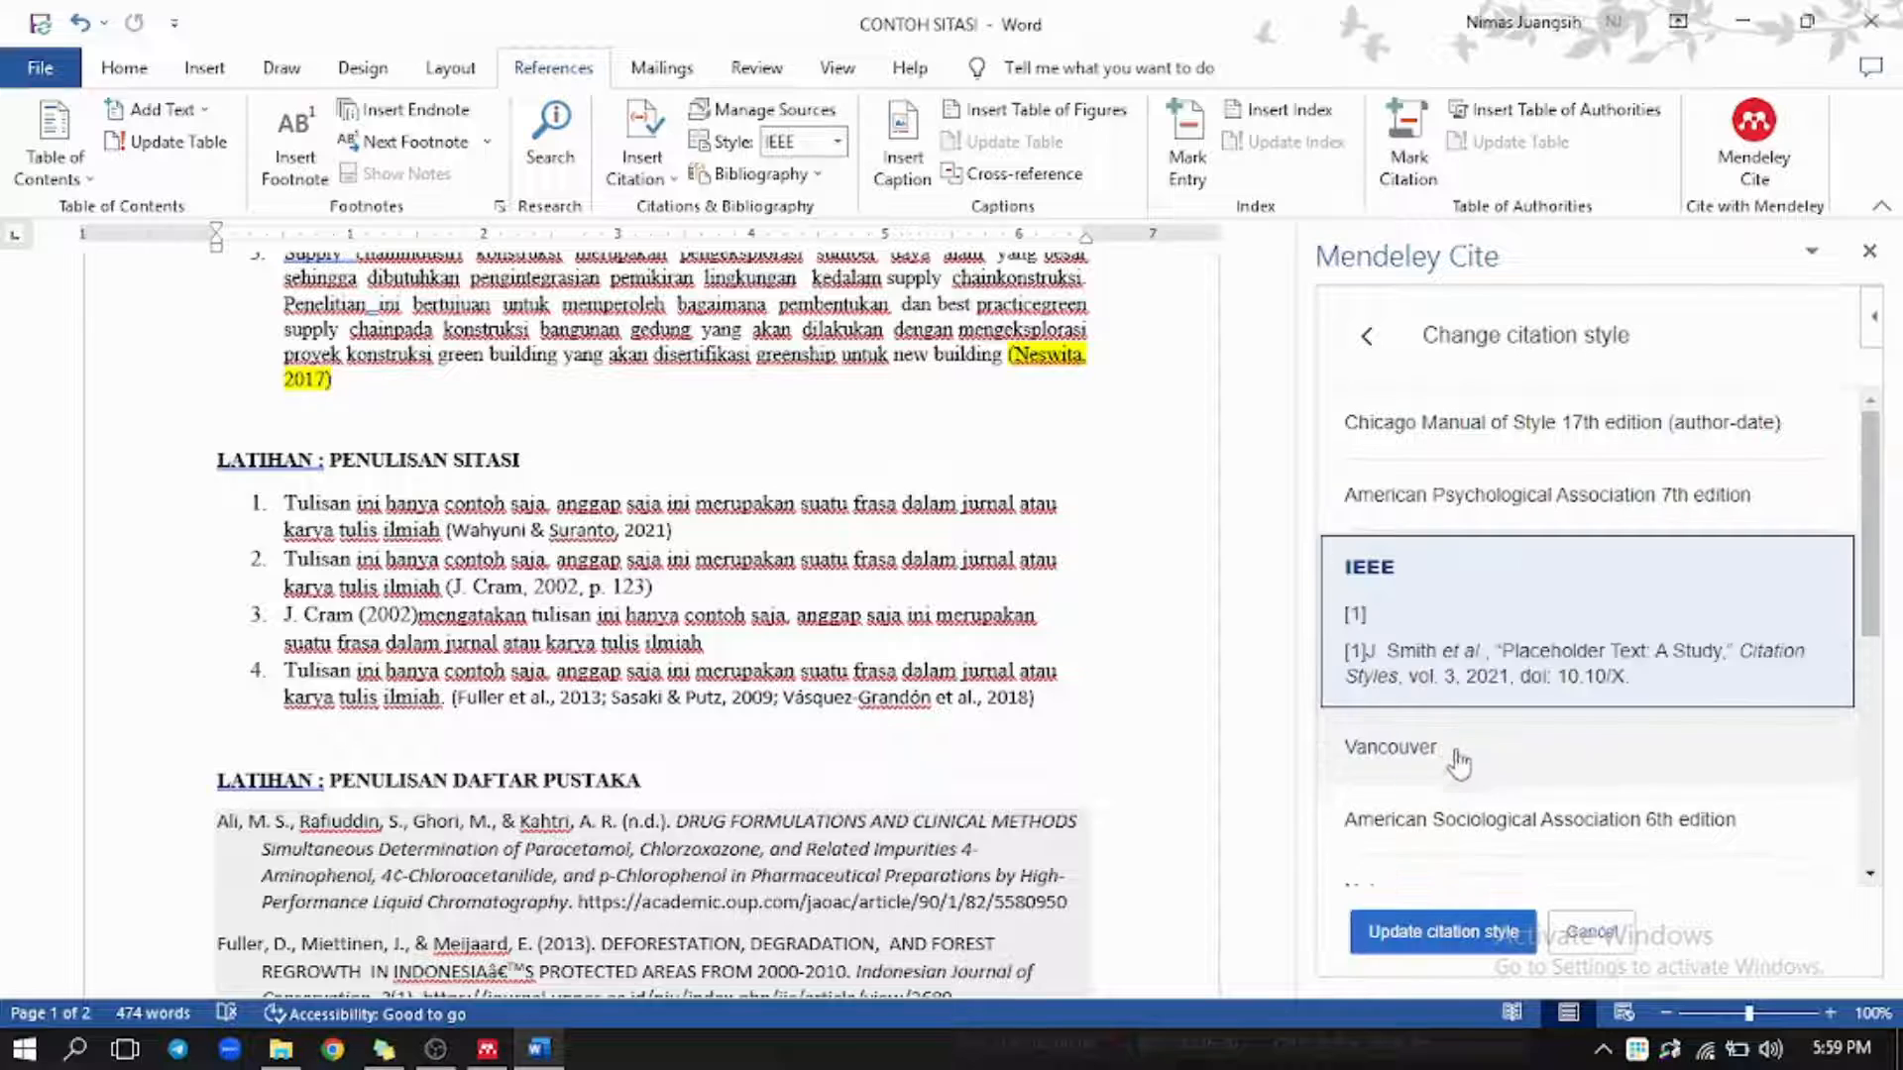
{"action": "left_click", "coordinate": [1464, 937]}
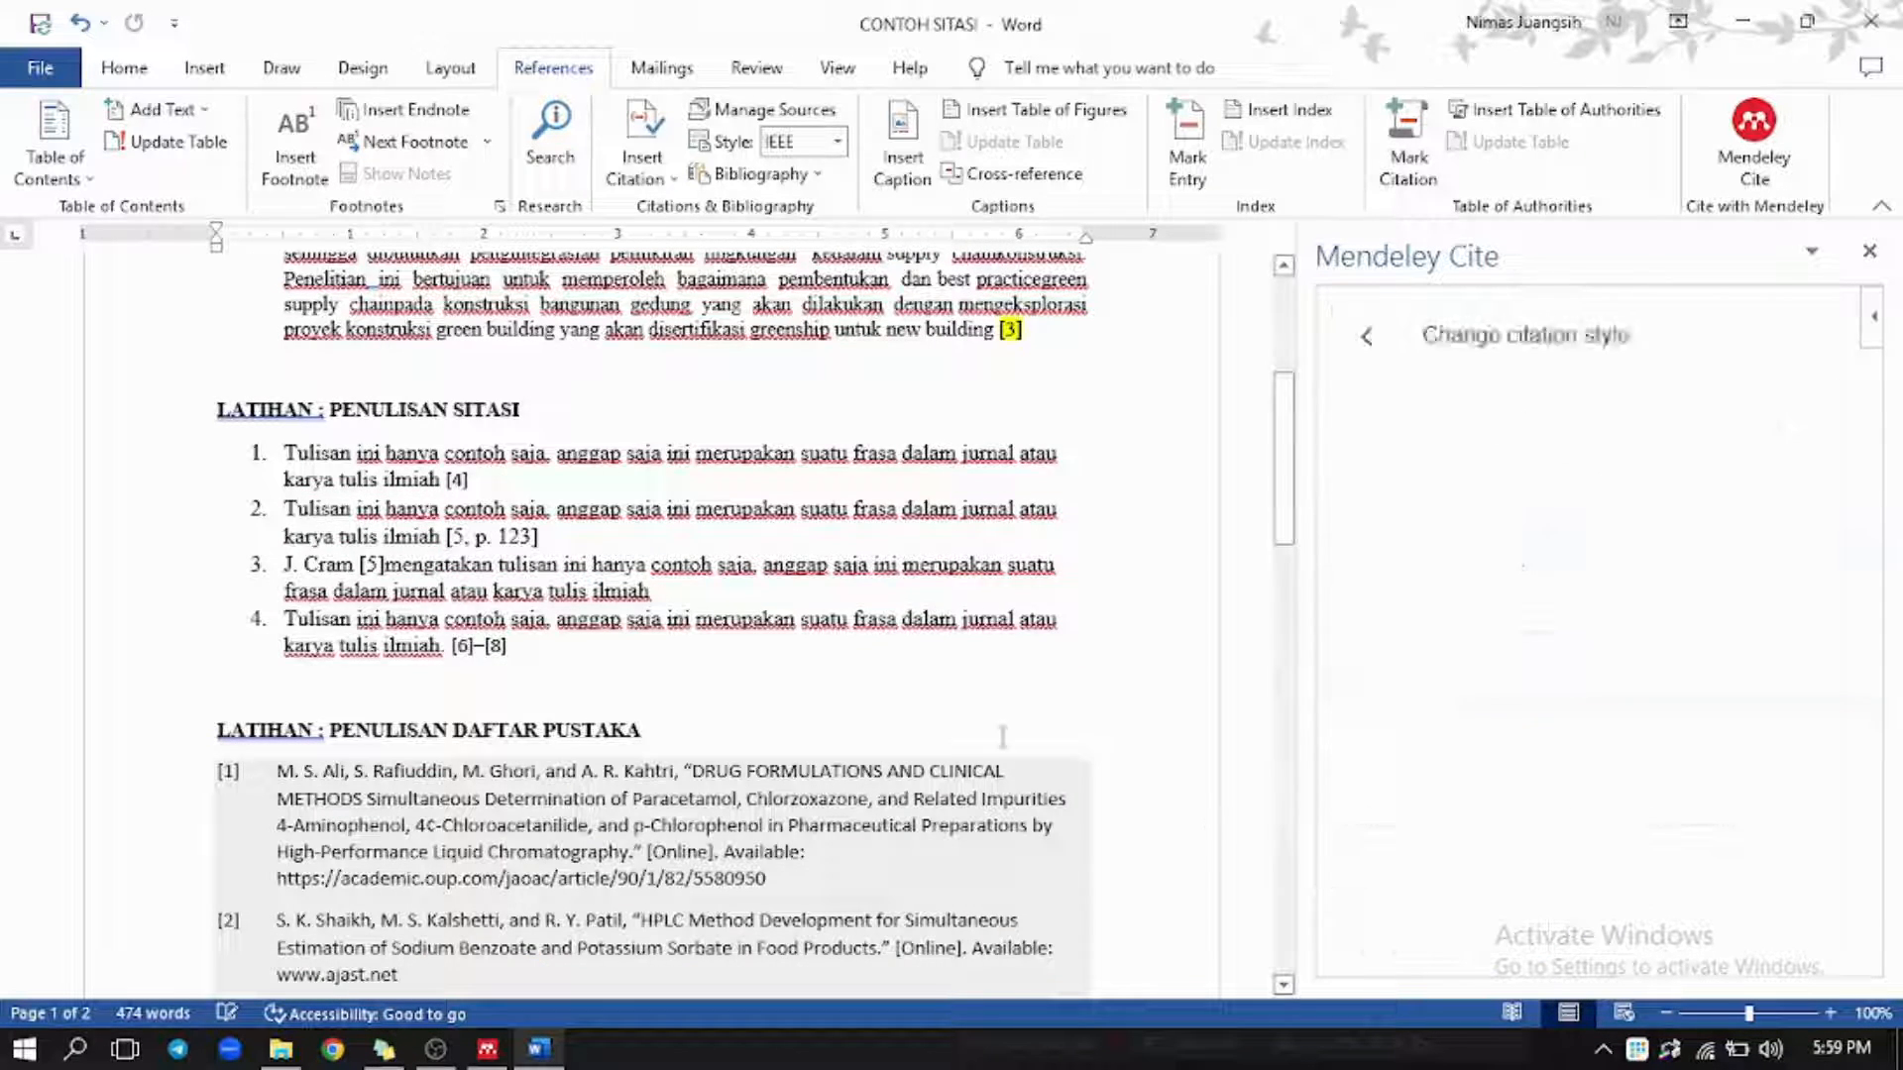
Compare the numbered IEEE citations in the example and practice paragraphs with the matching bibliography entries on both pages.
{"action": "scroll", "coordinate": [253, 652], "scroll_direction": "down", "scroll_amount": 5}
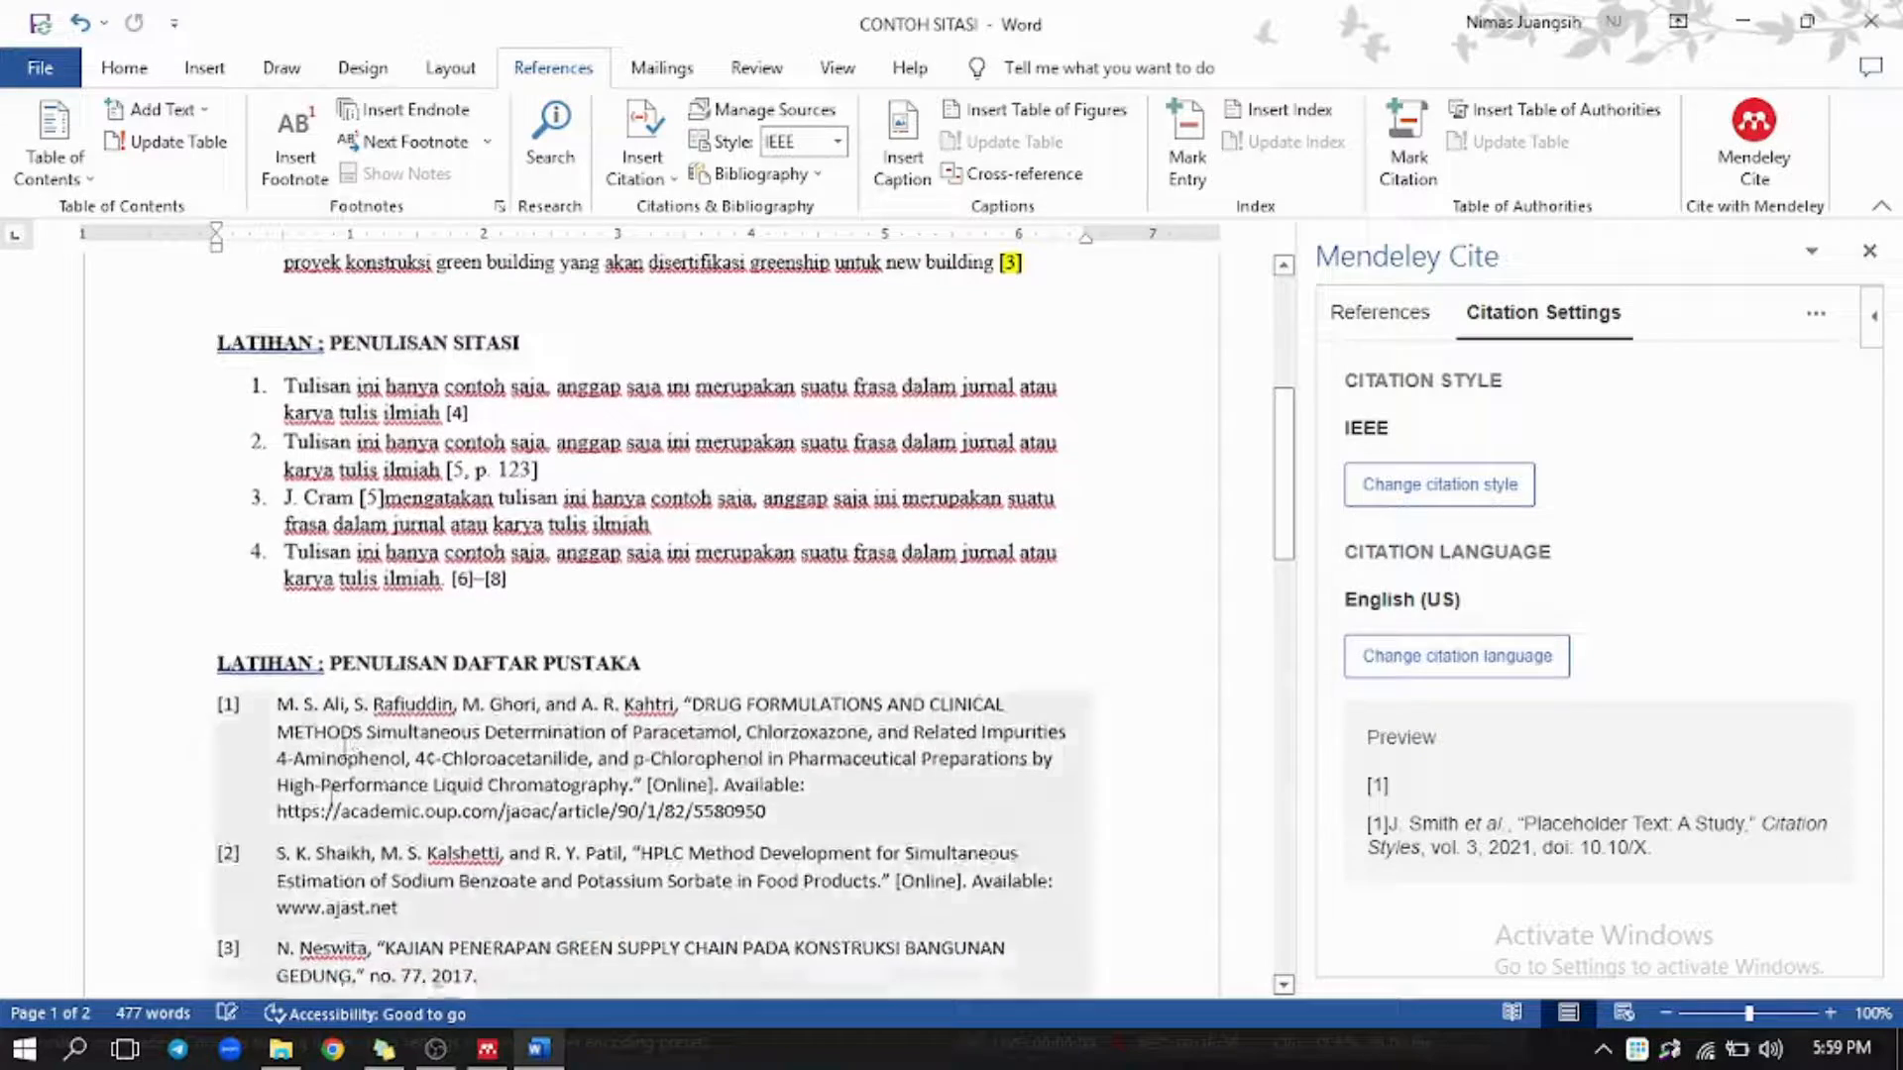
{"action": "scroll", "coordinate": [254, 653], "scroll_direction": "up", "scroll_amount": 6}
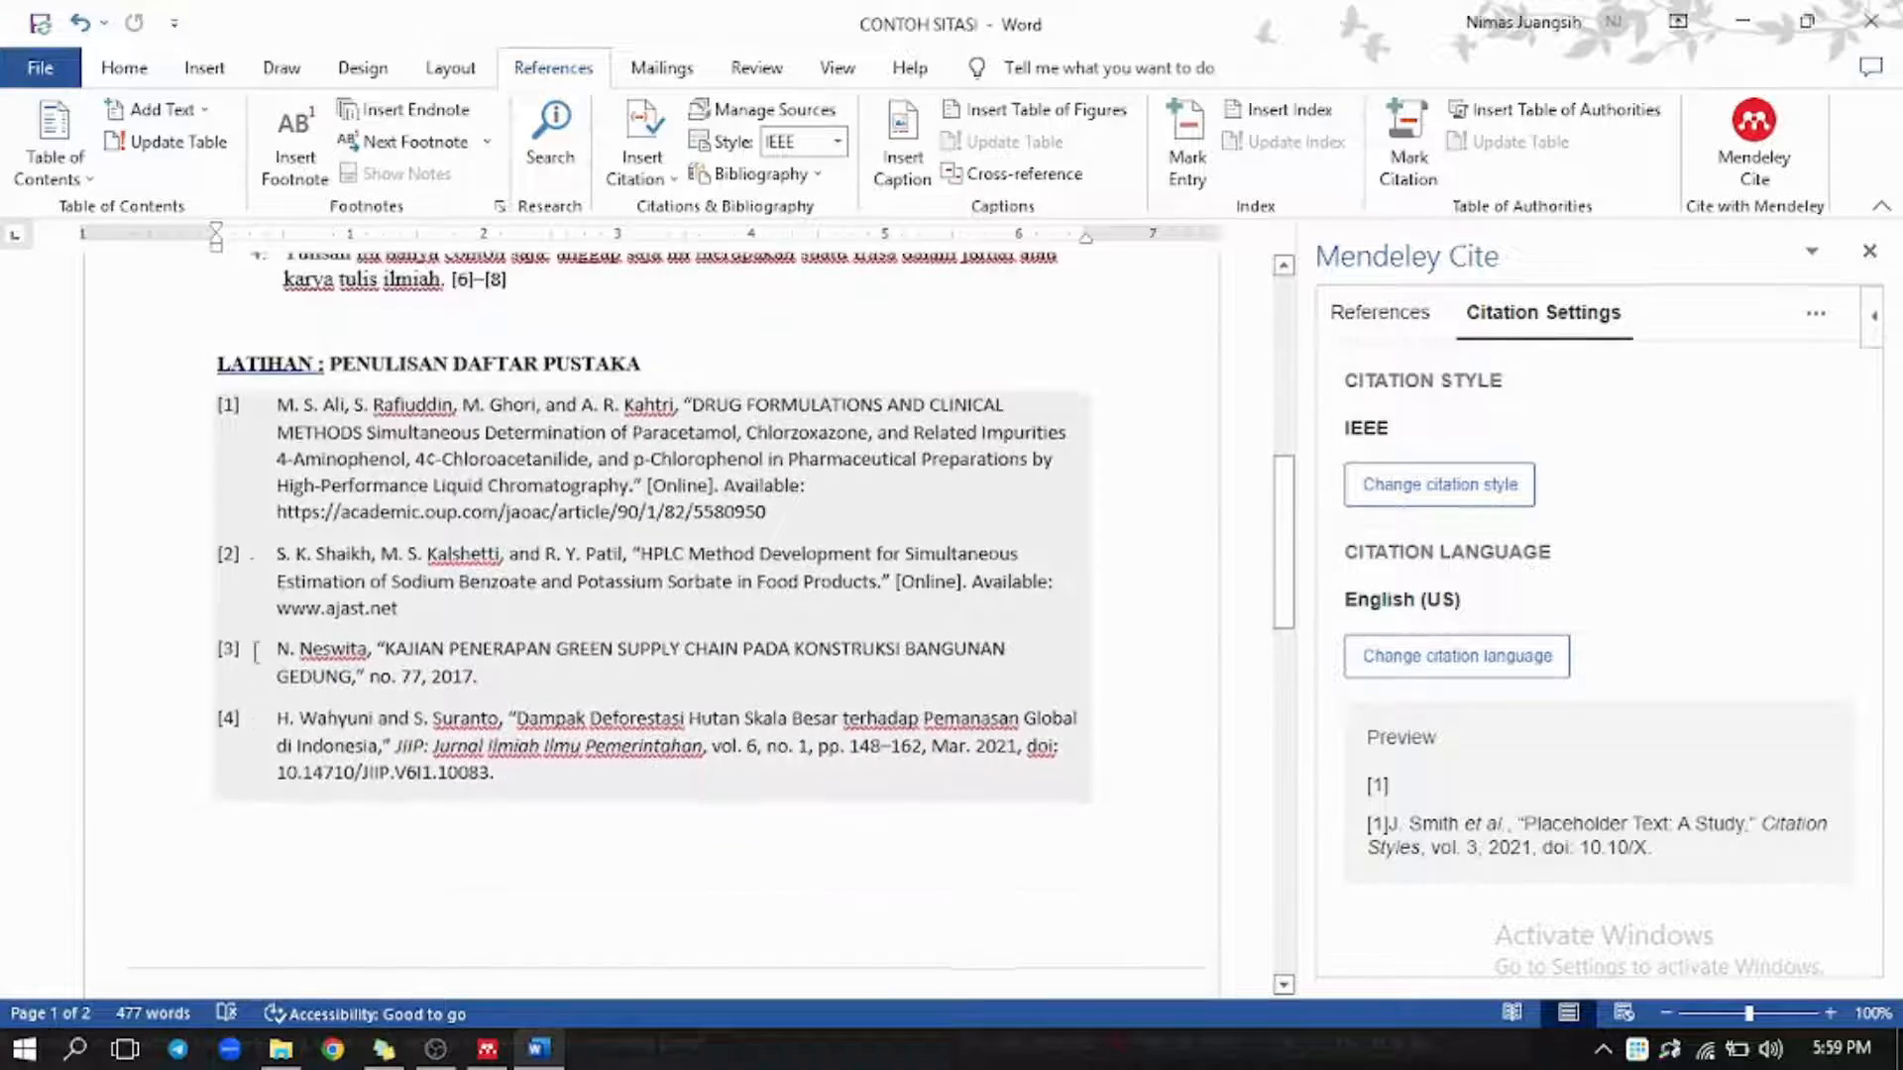
{"action": "scroll", "coordinate": [257, 750], "scroll_direction": "up", "scroll_amount": 3}
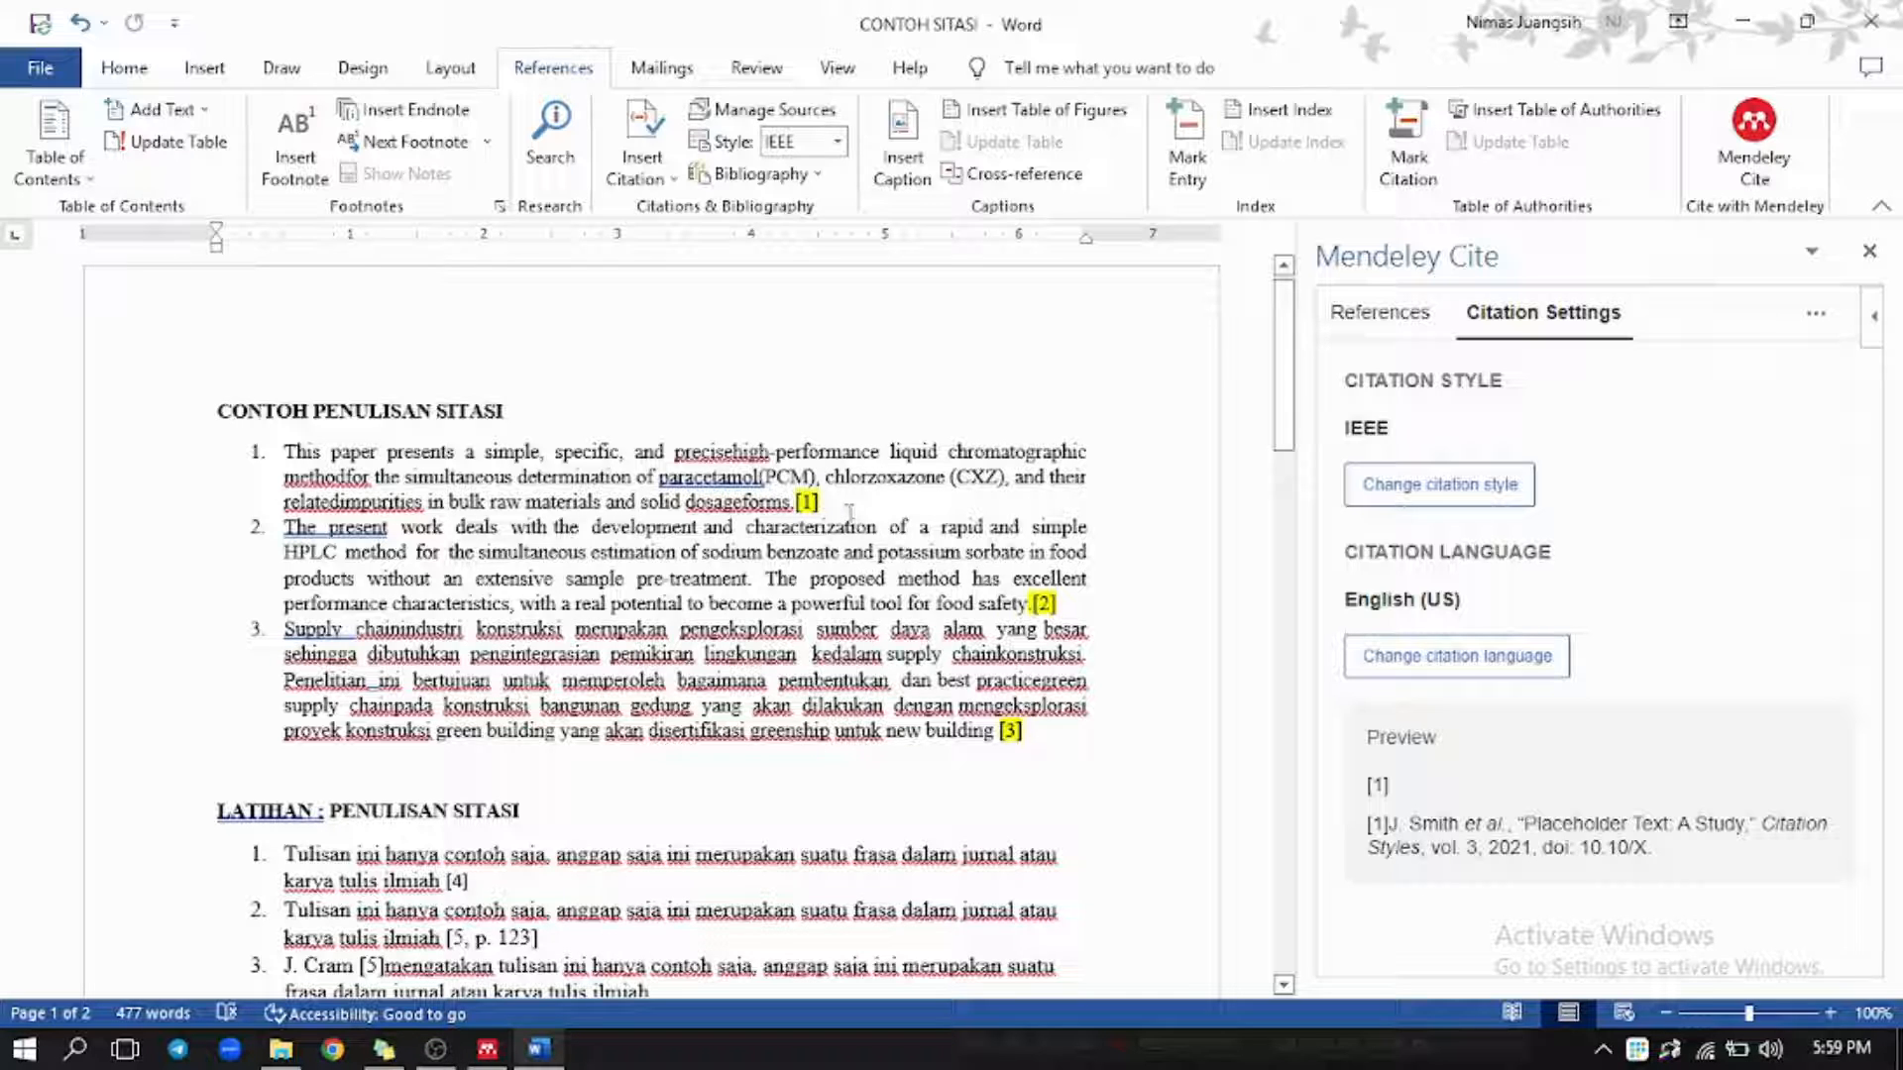
{"action": "left_click", "coordinate": [850, 511]}
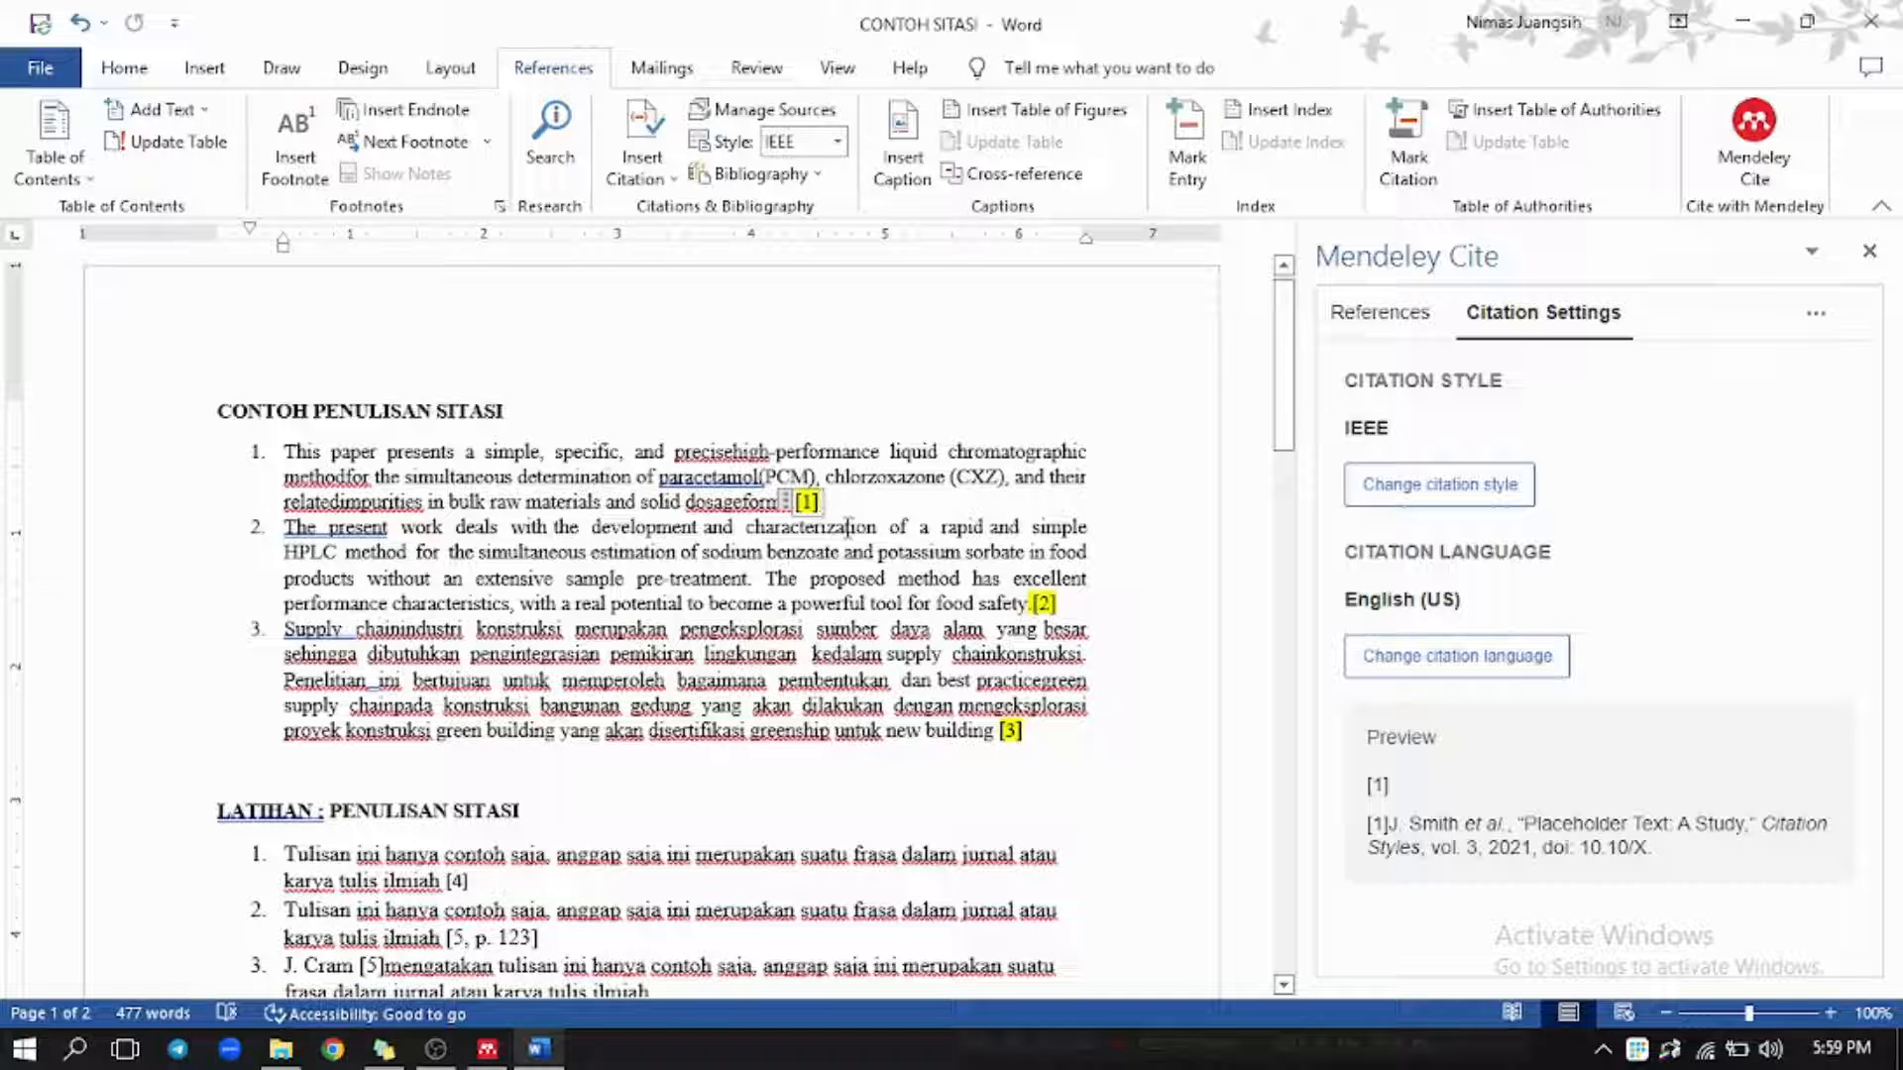
{"action": "scroll", "coordinate": [847, 526], "scroll_direction": "down", "scroll_amount": 6}
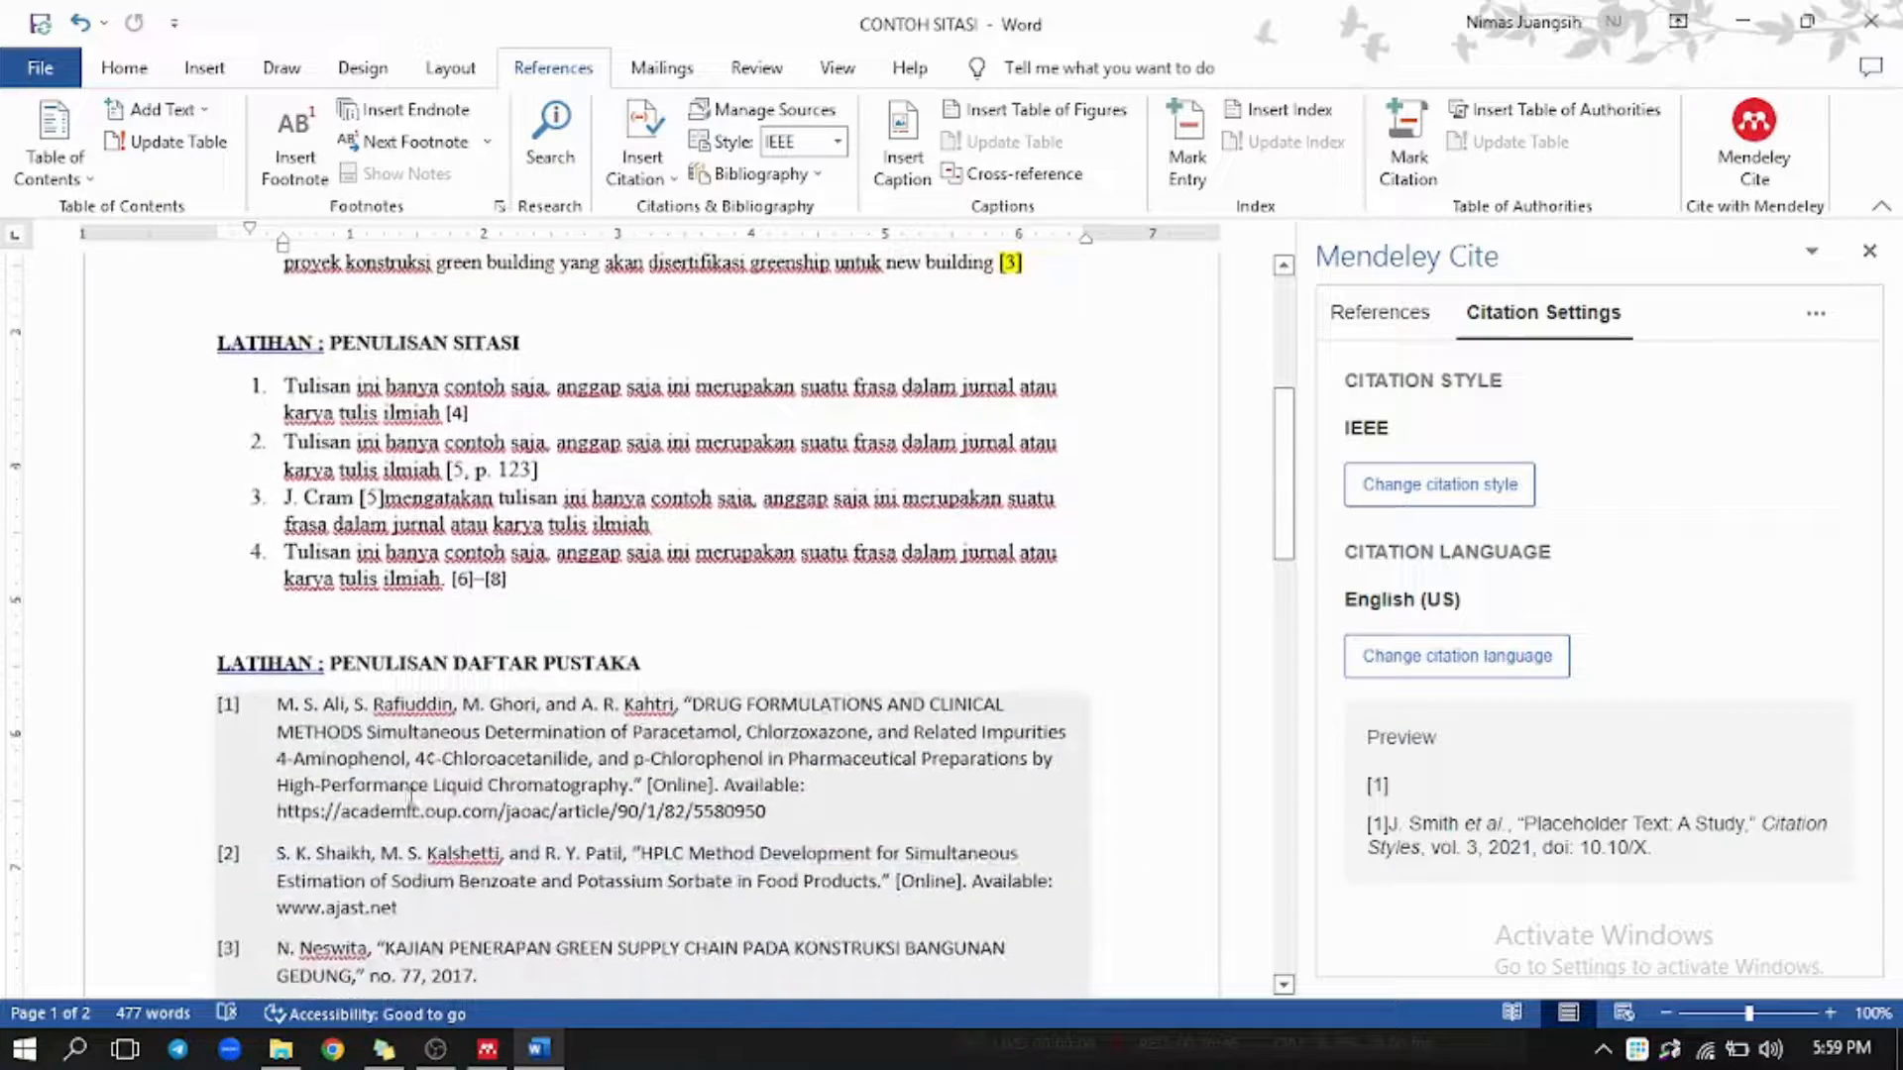
{"action": "scroll", "coordinate": [407, 798], "scroll_direction": "down", "scroll_amount": 6}
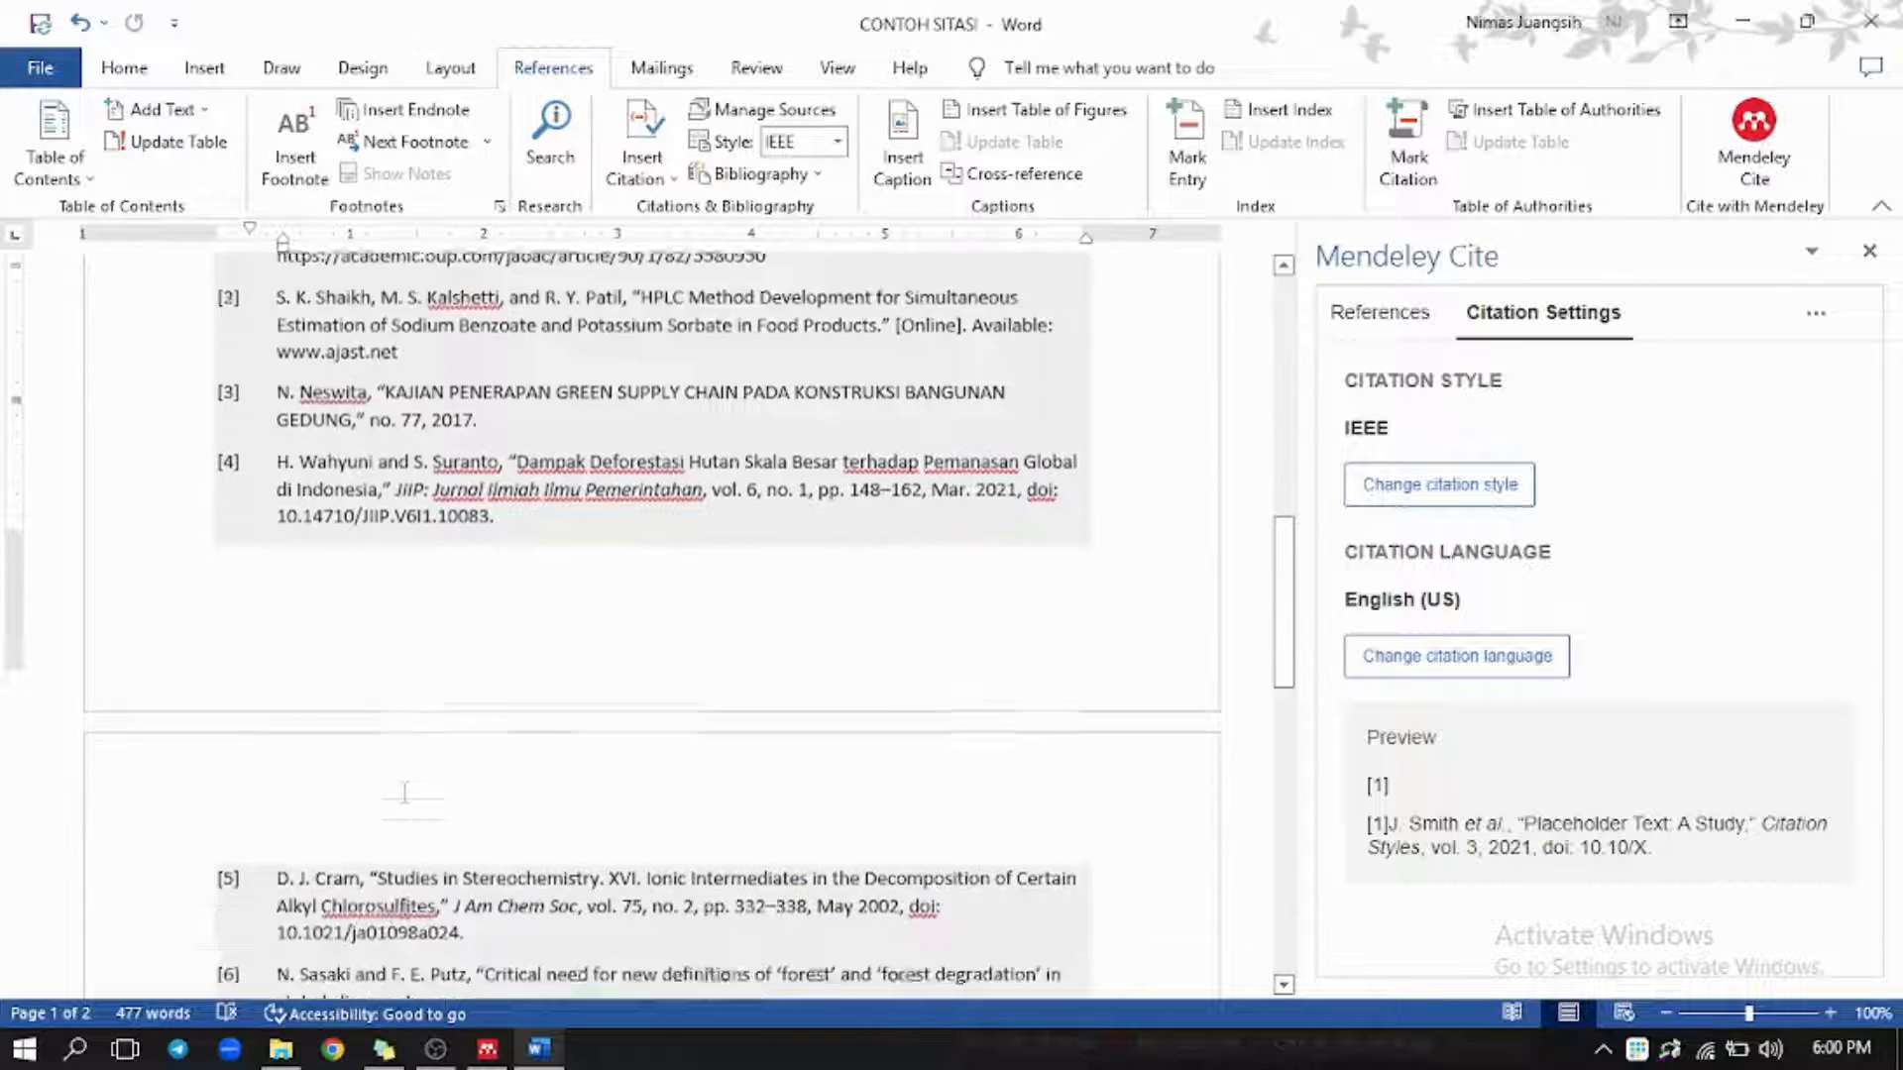
{"action": "scroll", "coordinate": [401, 788], "scroll_direction": "down", "scroll_amount": 4}
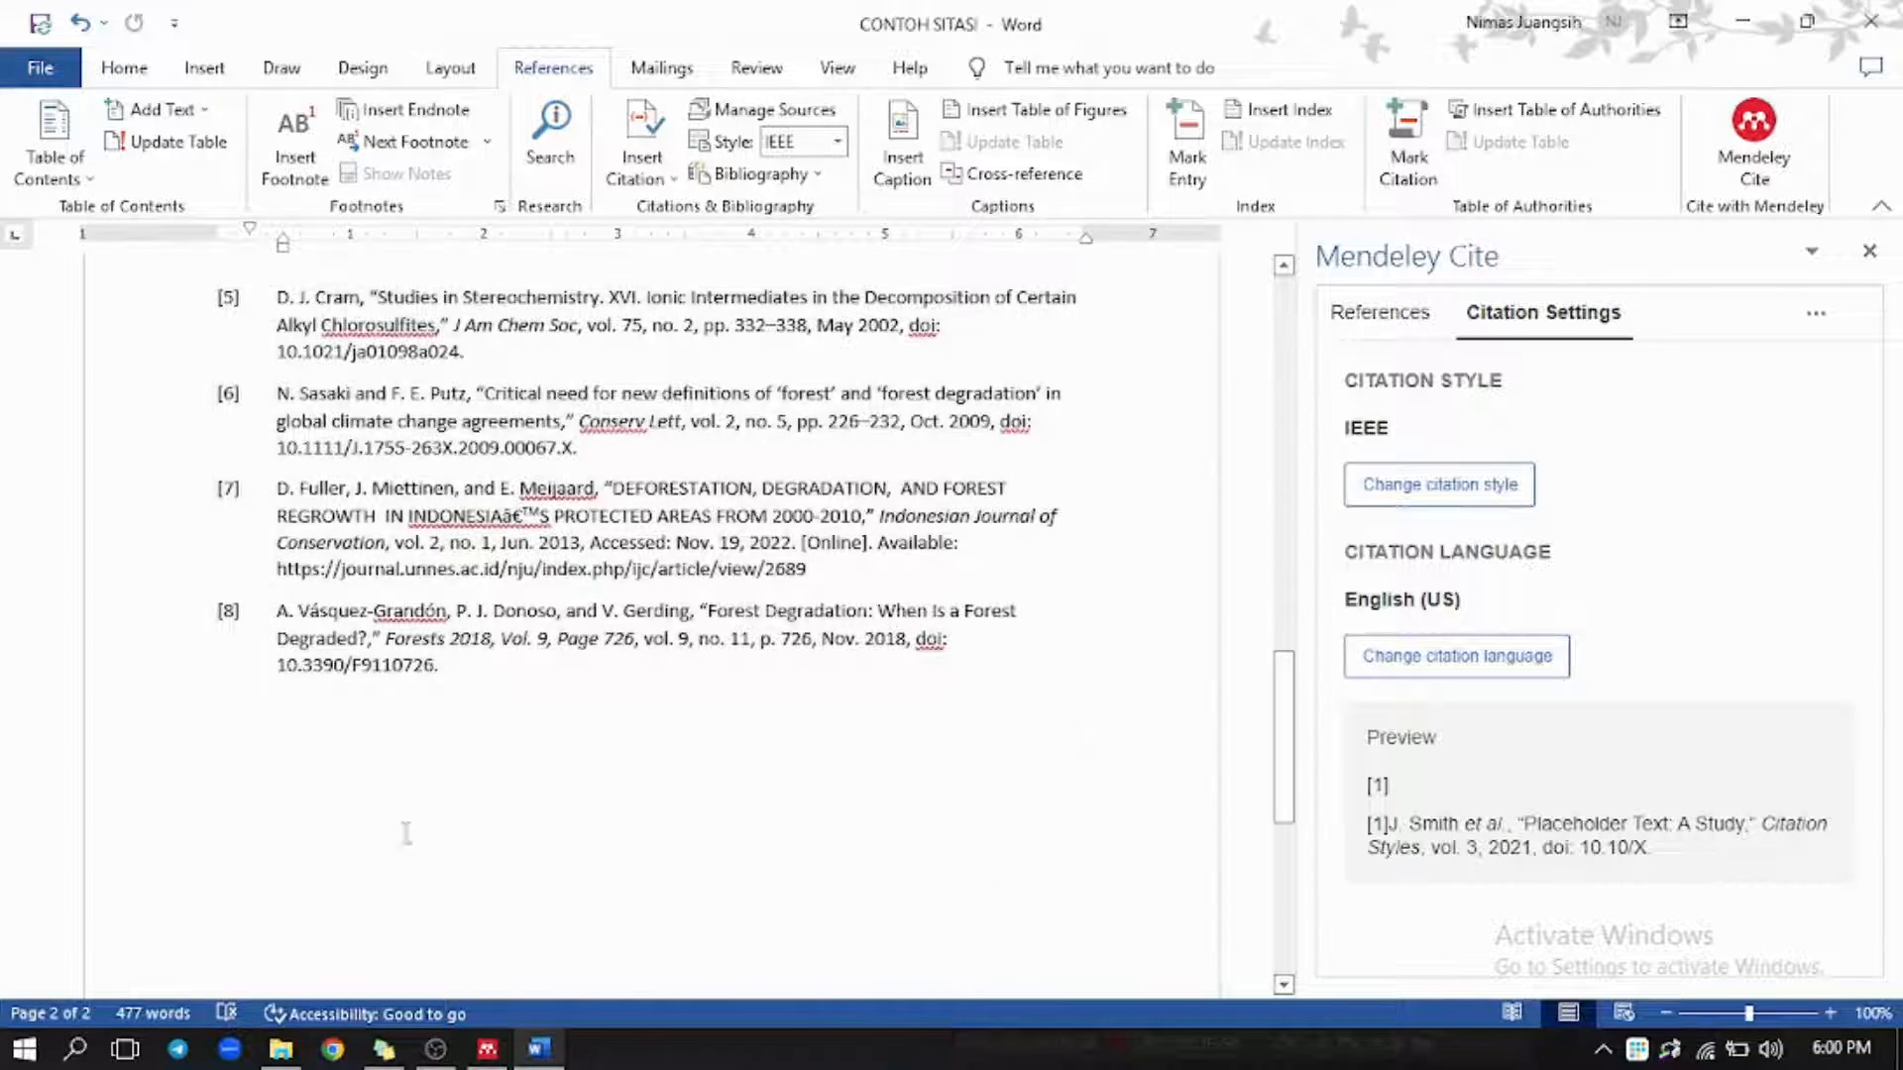
{"action": "scroll", "coordinate": [501, 694], "scroll_direction": "up", "scroll_amount": 10}
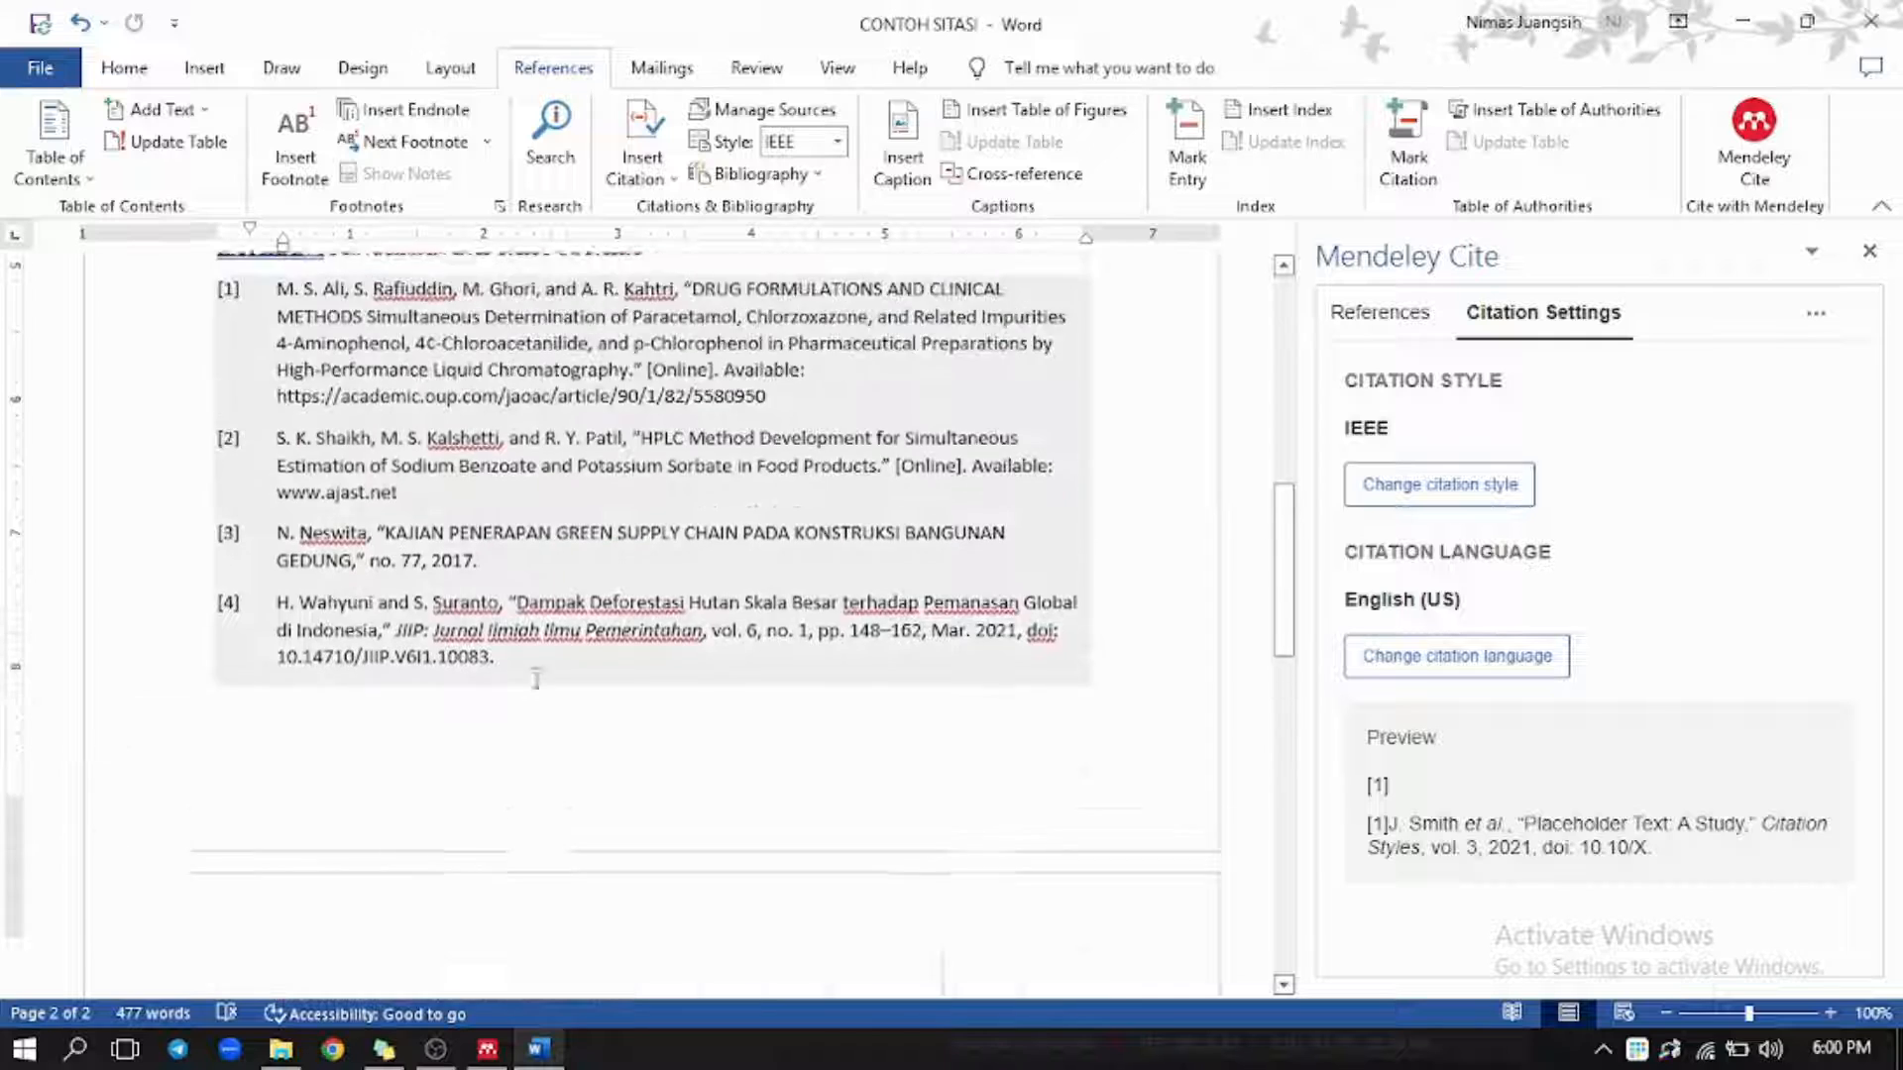
{"action": "scroll", "coordinate": [565, 673], "scroll_direction": "up", "scroll_amount": 3}
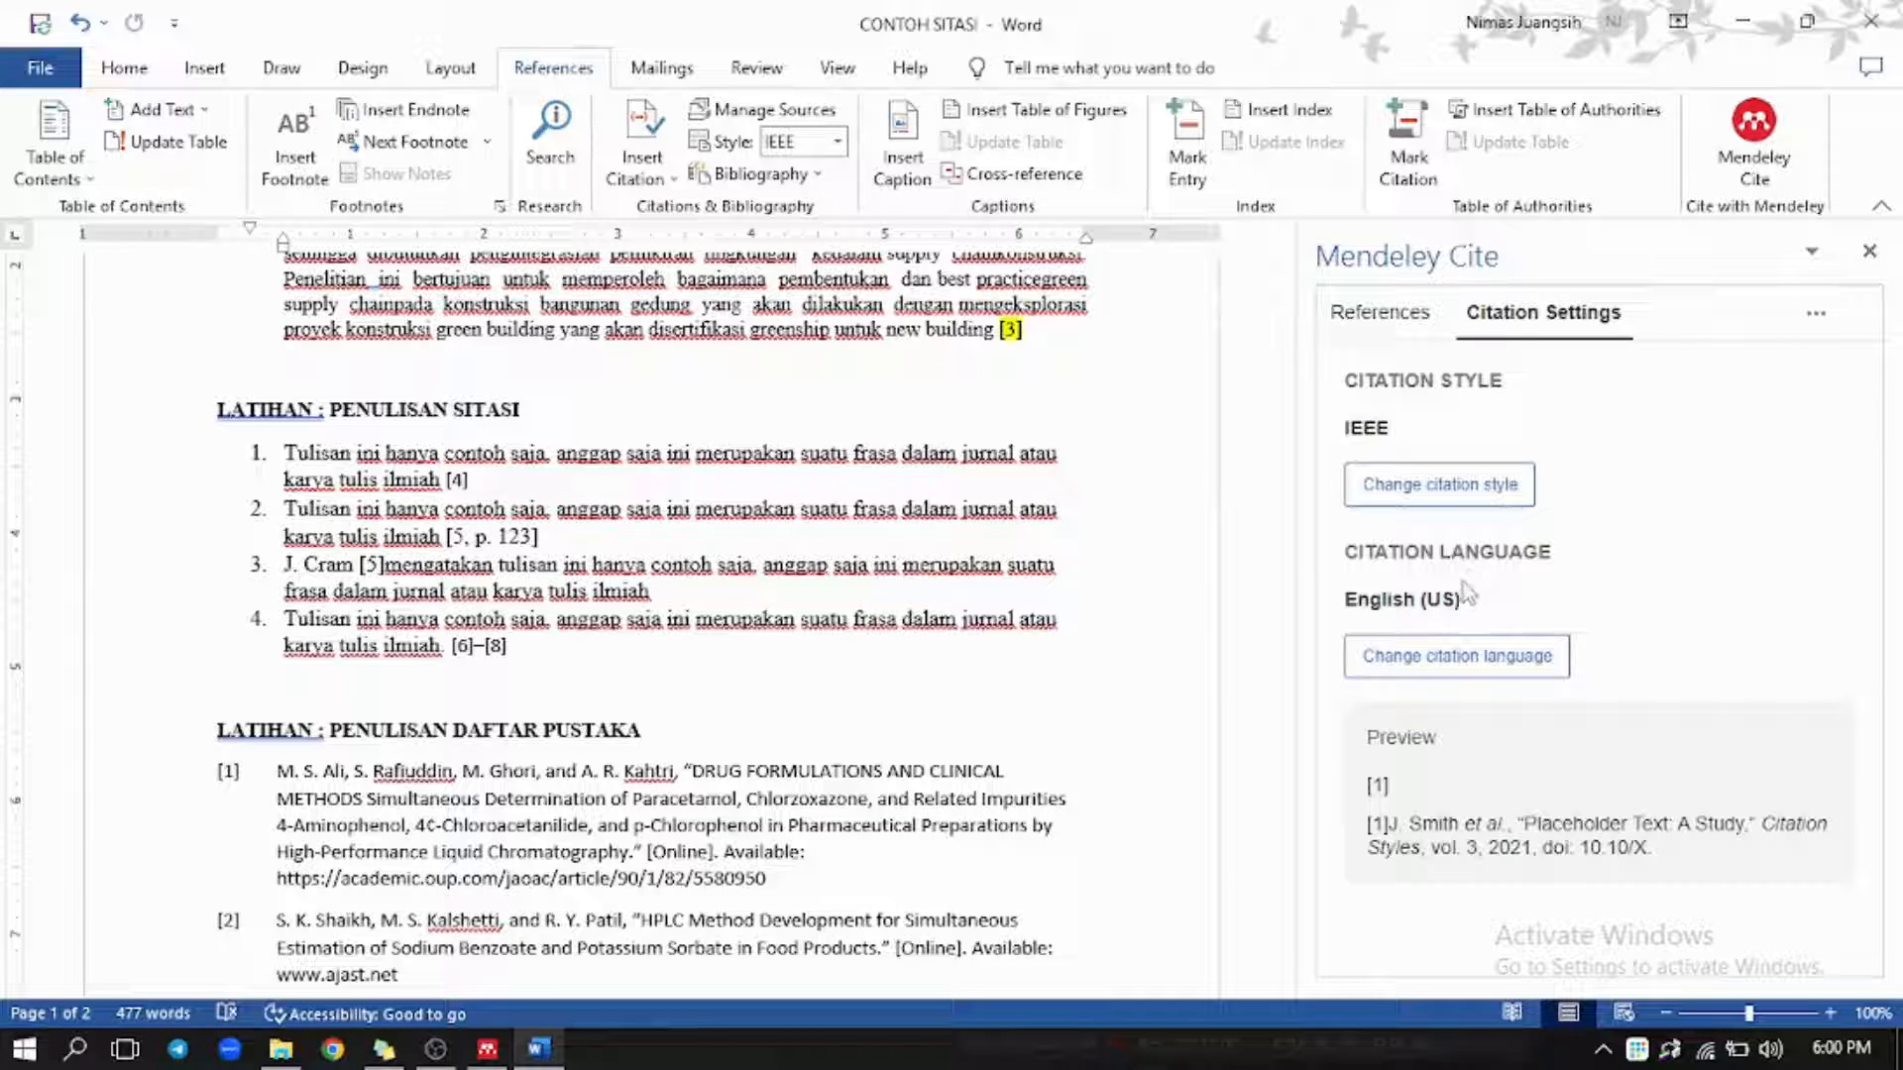
{"action": "scroll", "coordinate": [517, 463], "scroll_direction": "up", "scroll_amount": 1}
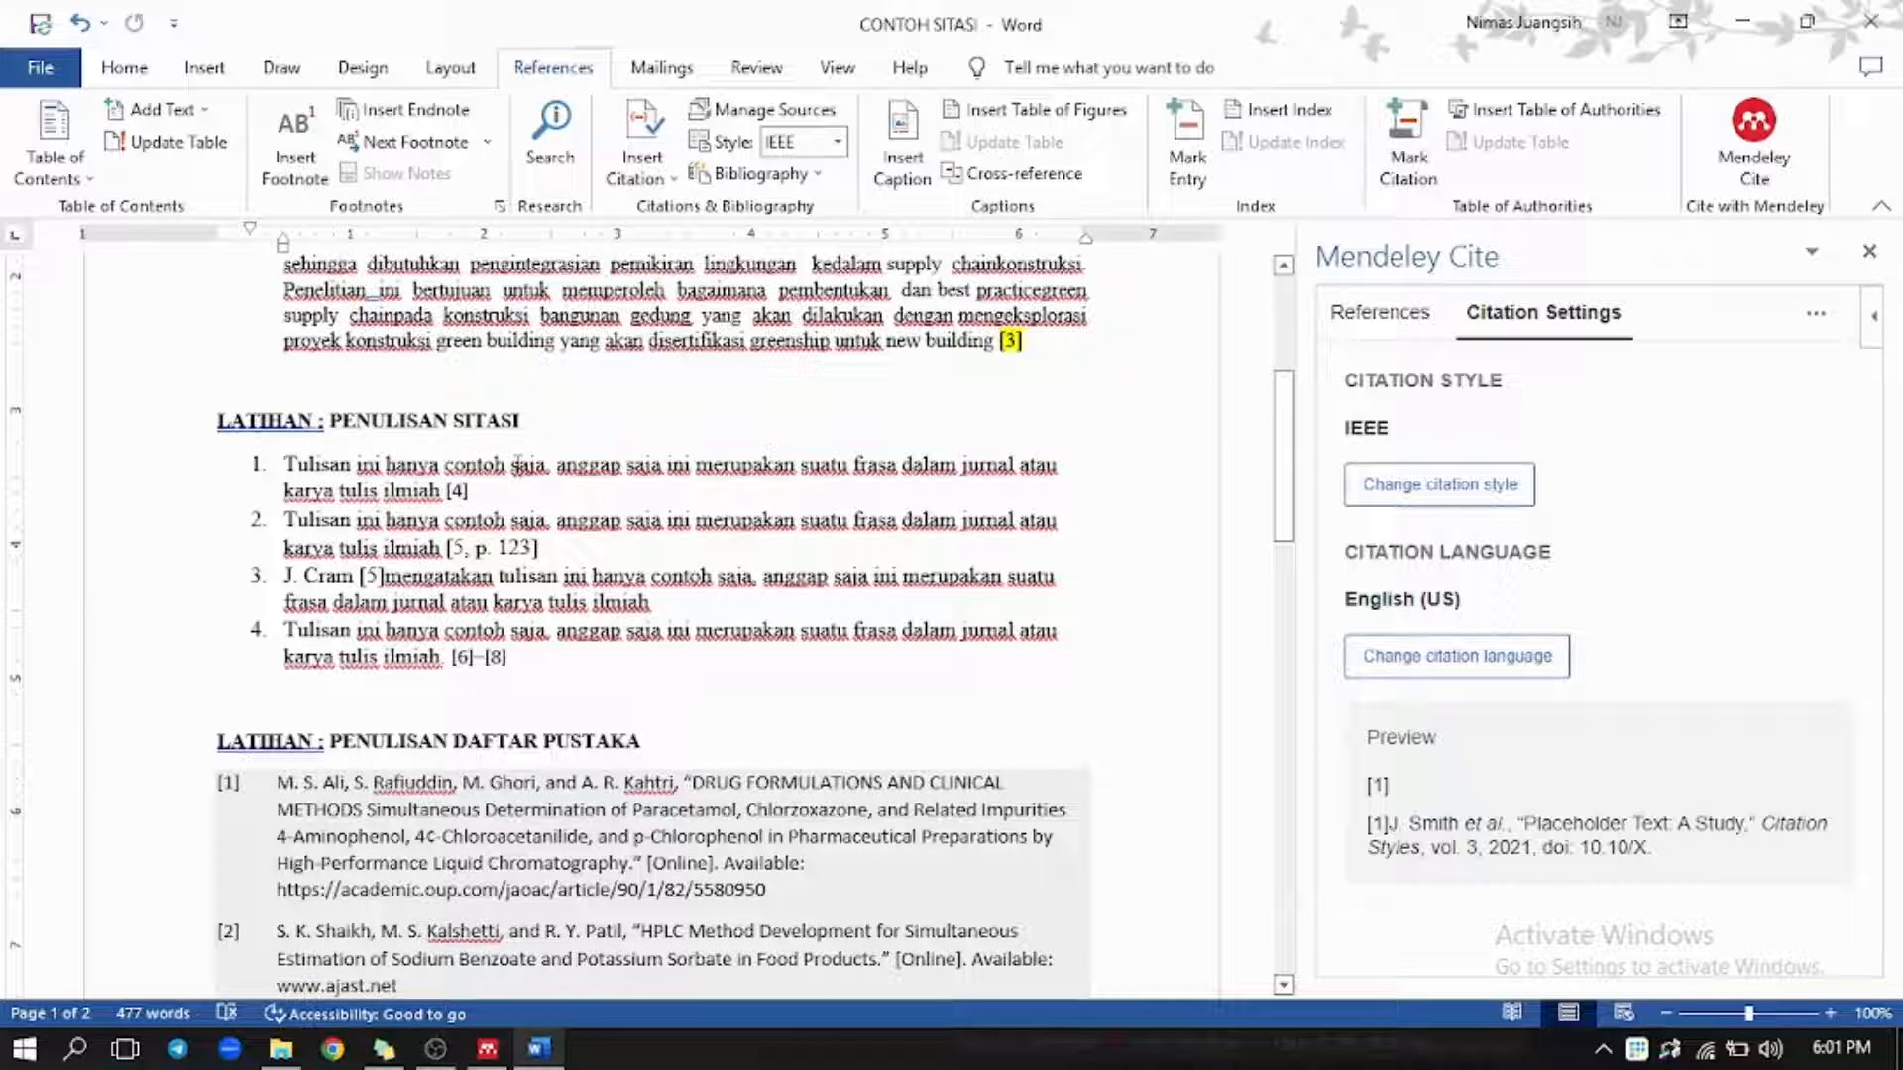